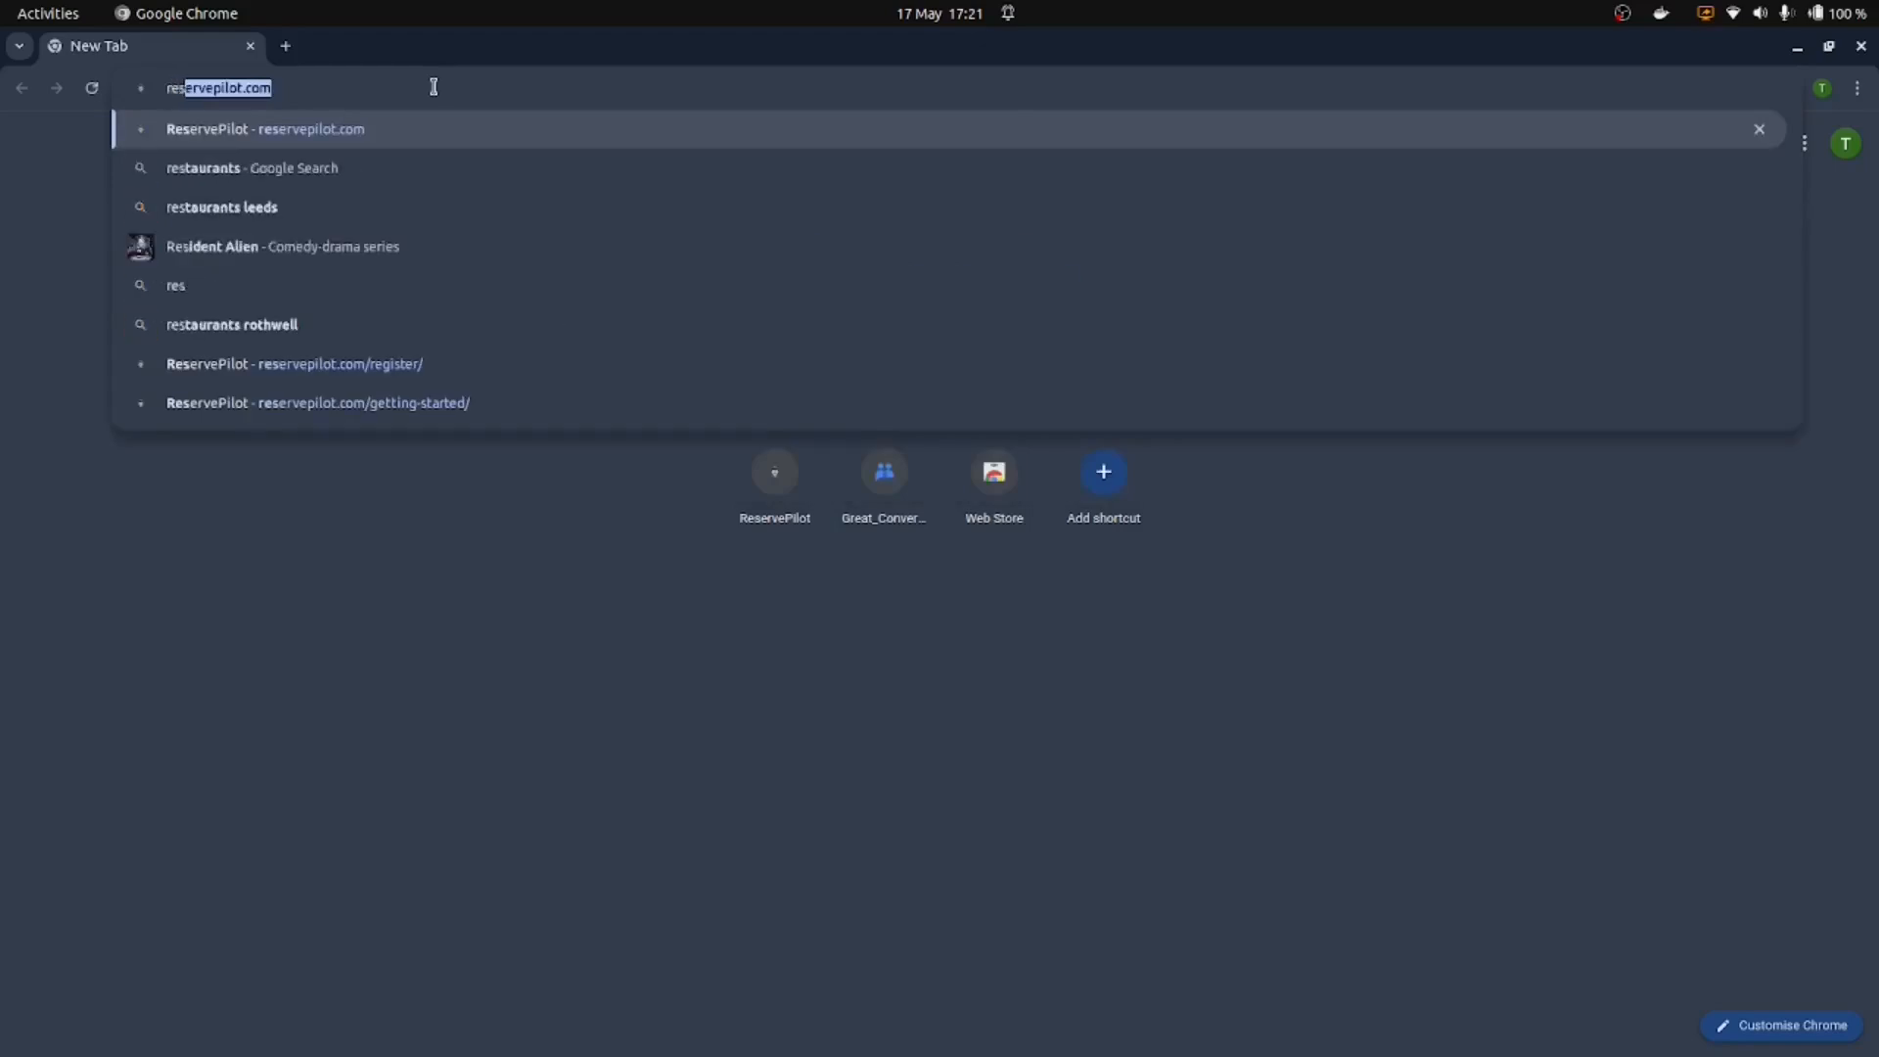
Step: Load the ReservePilot homepage at reservepilot.com from the address bar suggestion
key(Return)
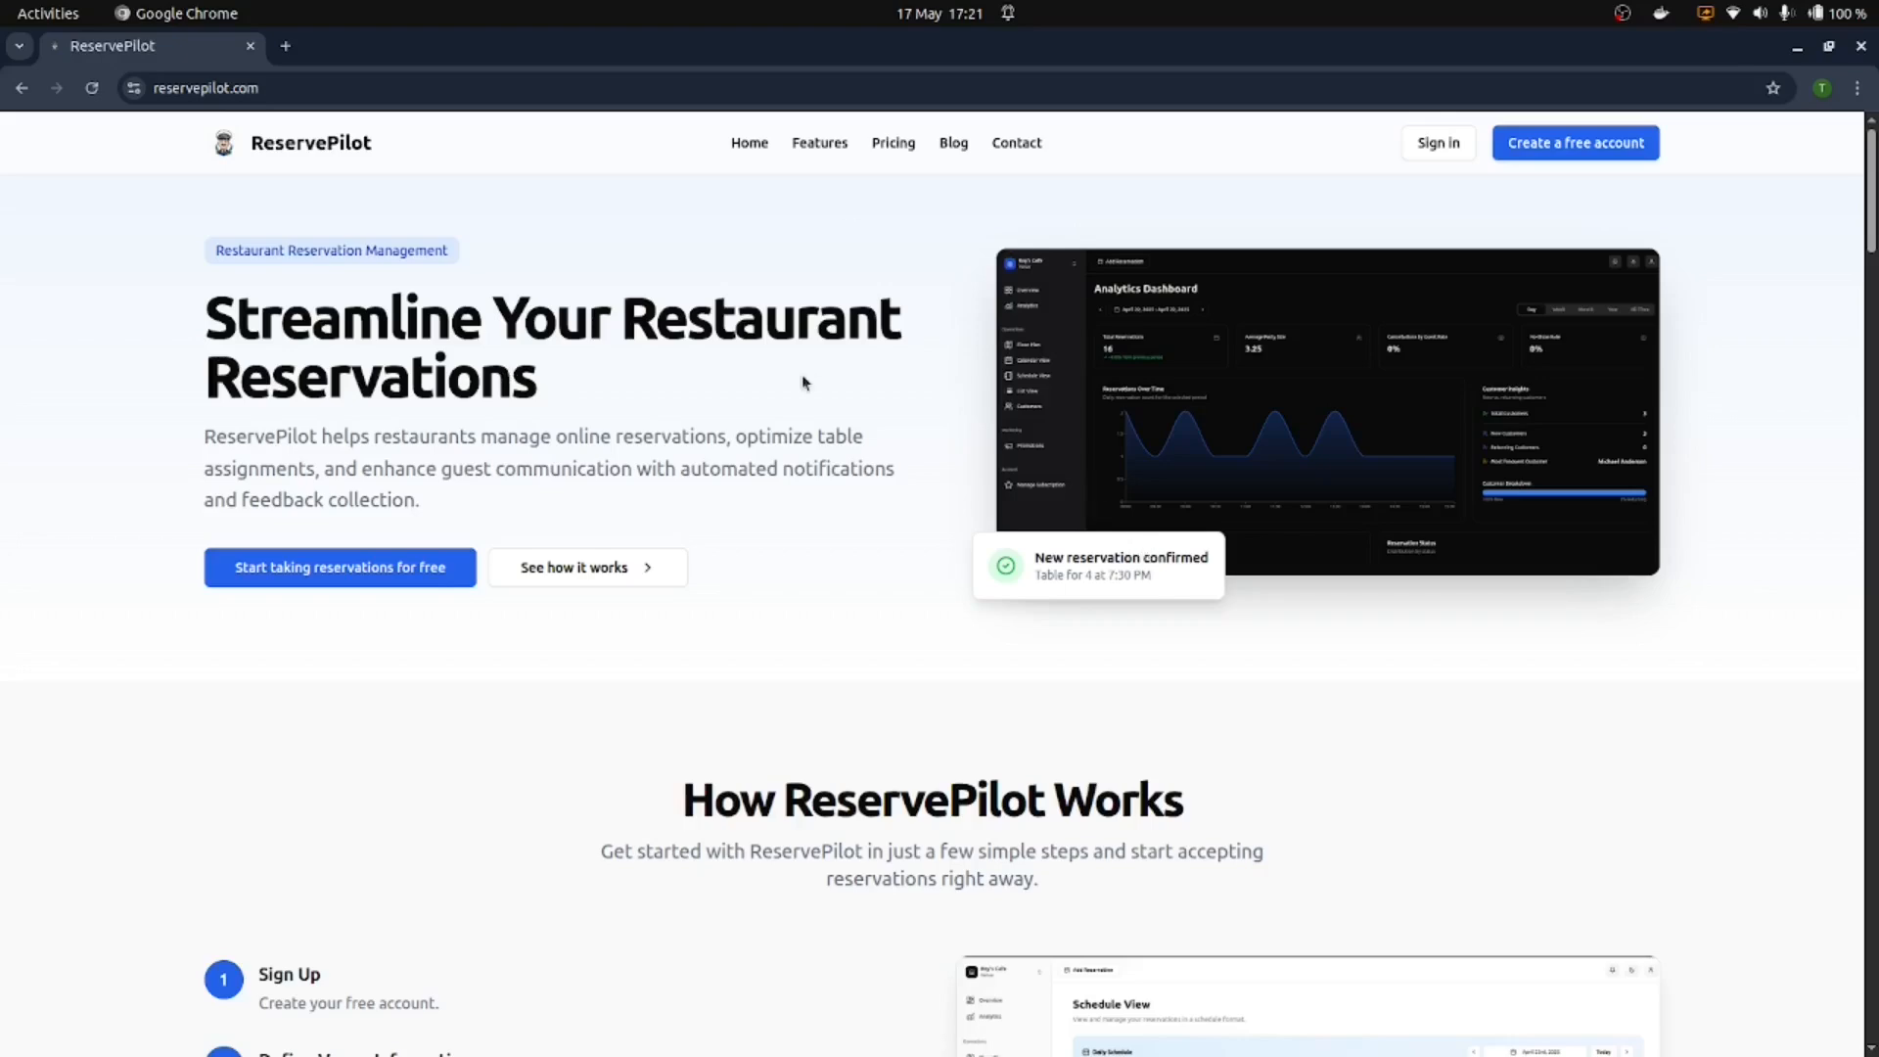
scroll(803, 380, down, 5)
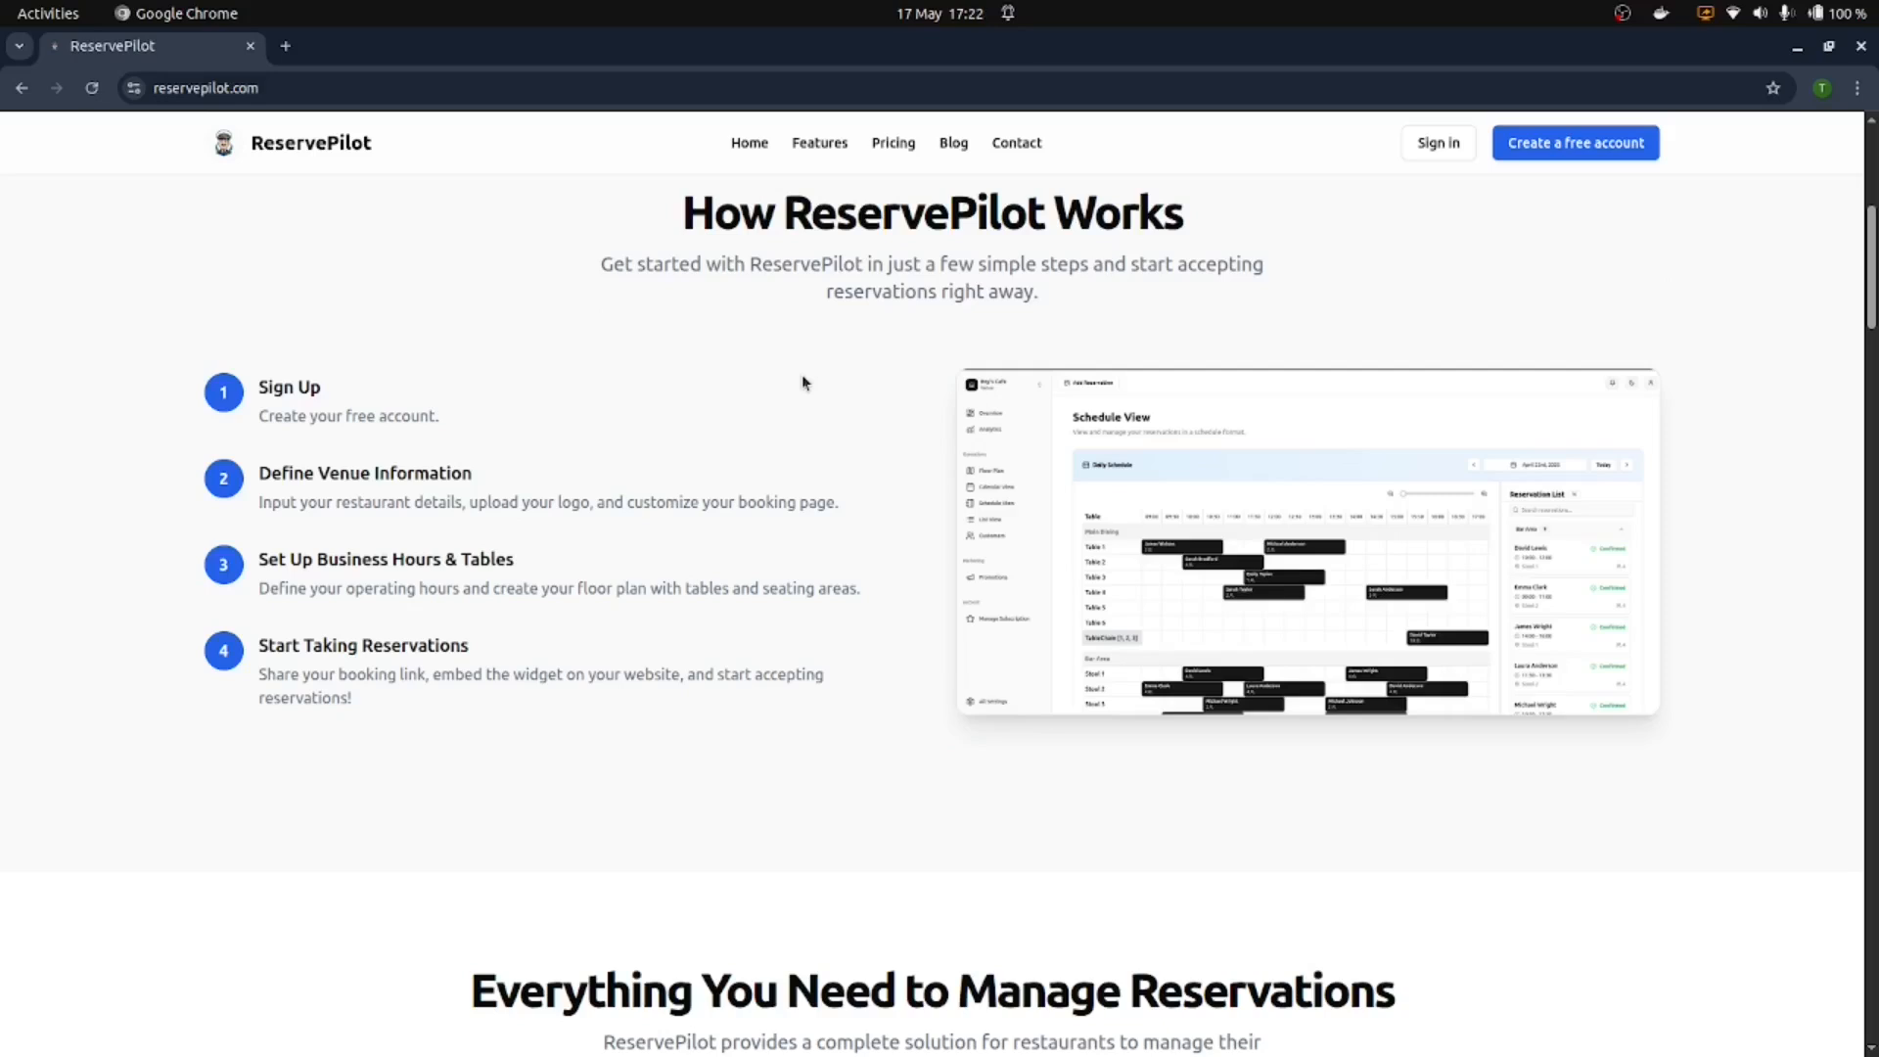
scroll(1409, 466, down, 5)
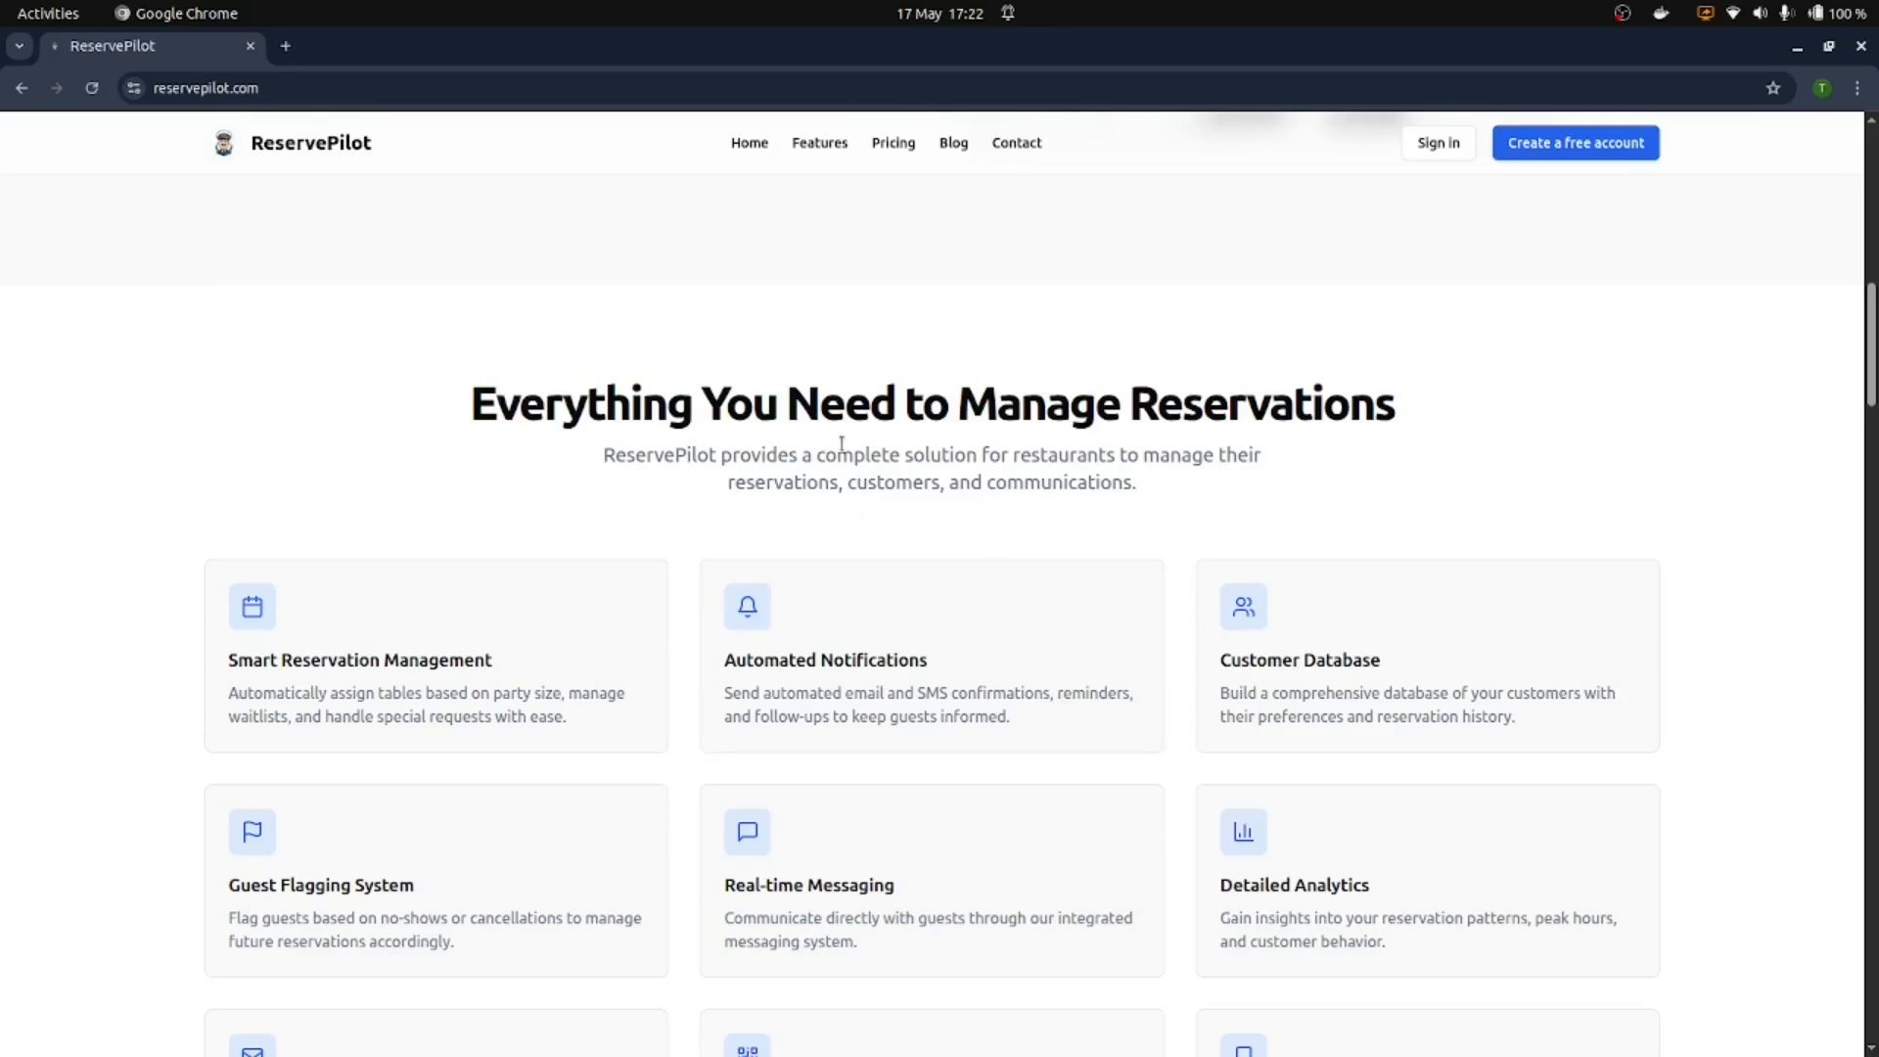
scroll(843, 447, down, 1)
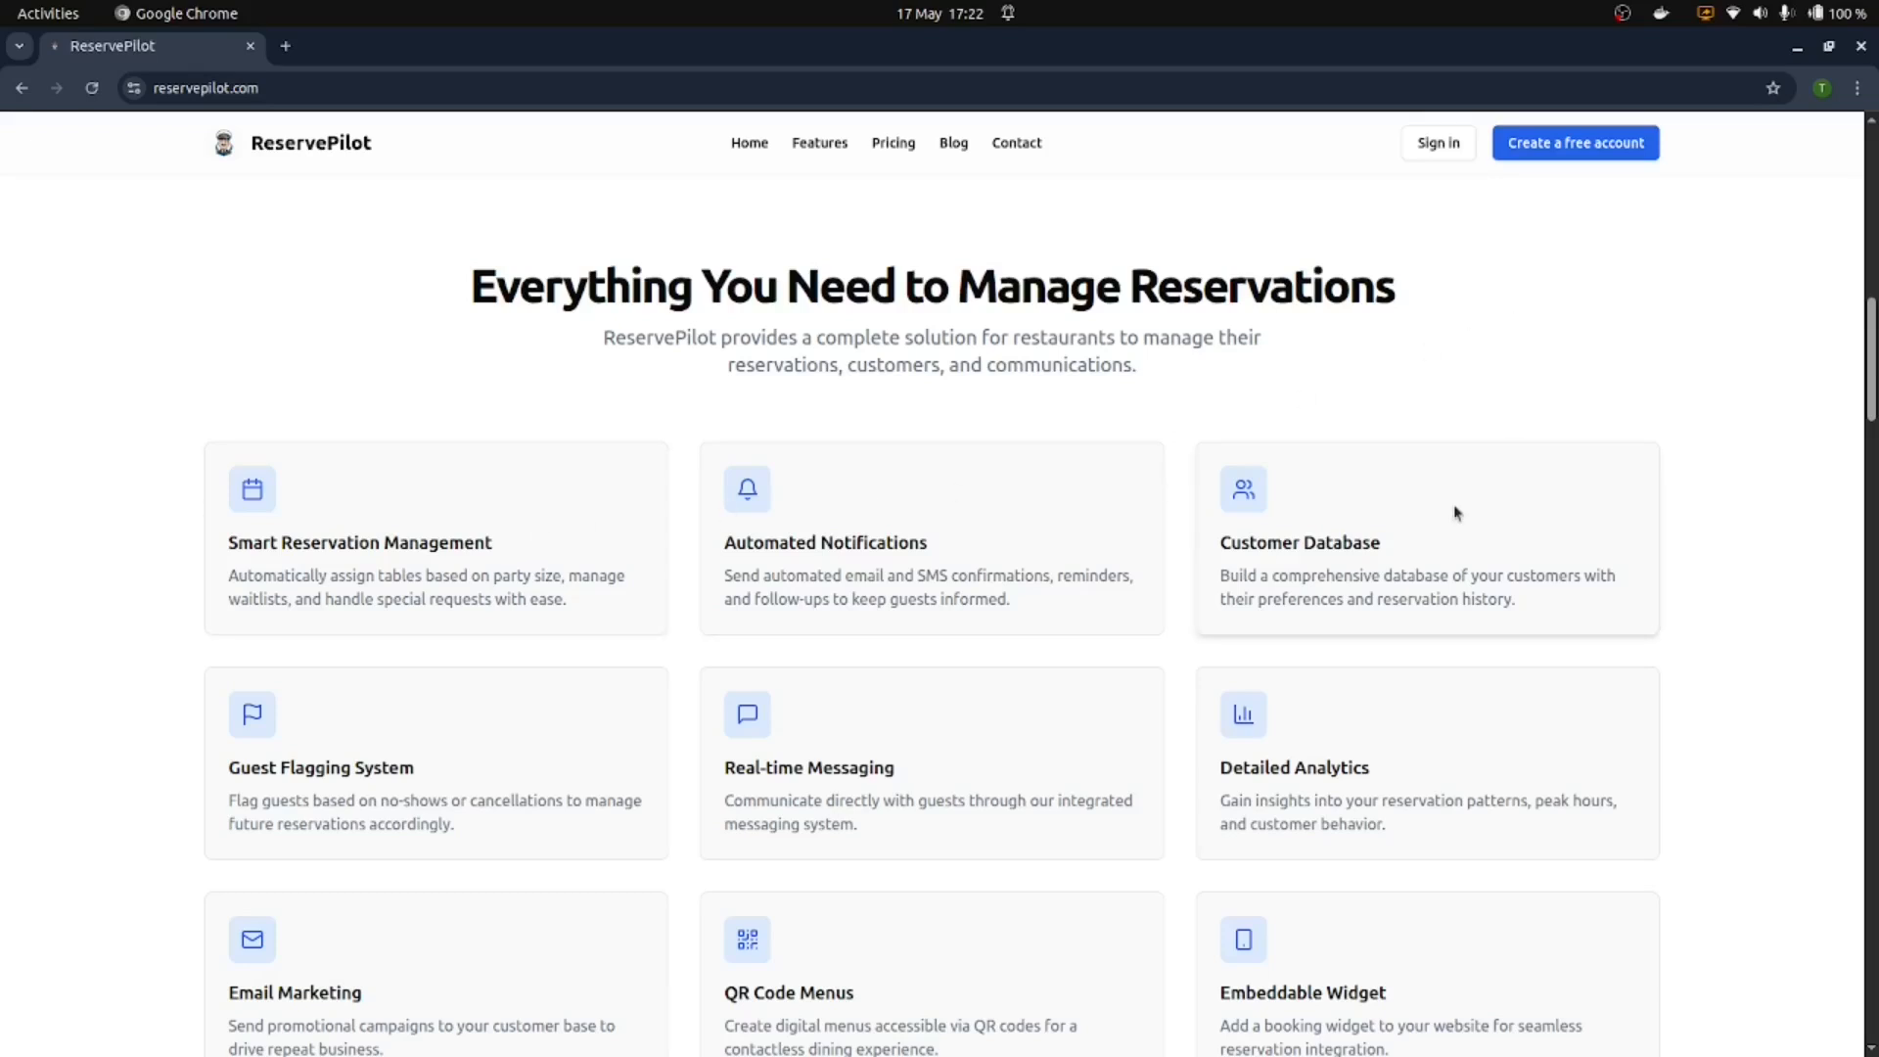
scroll(1413, 441, down, 2)
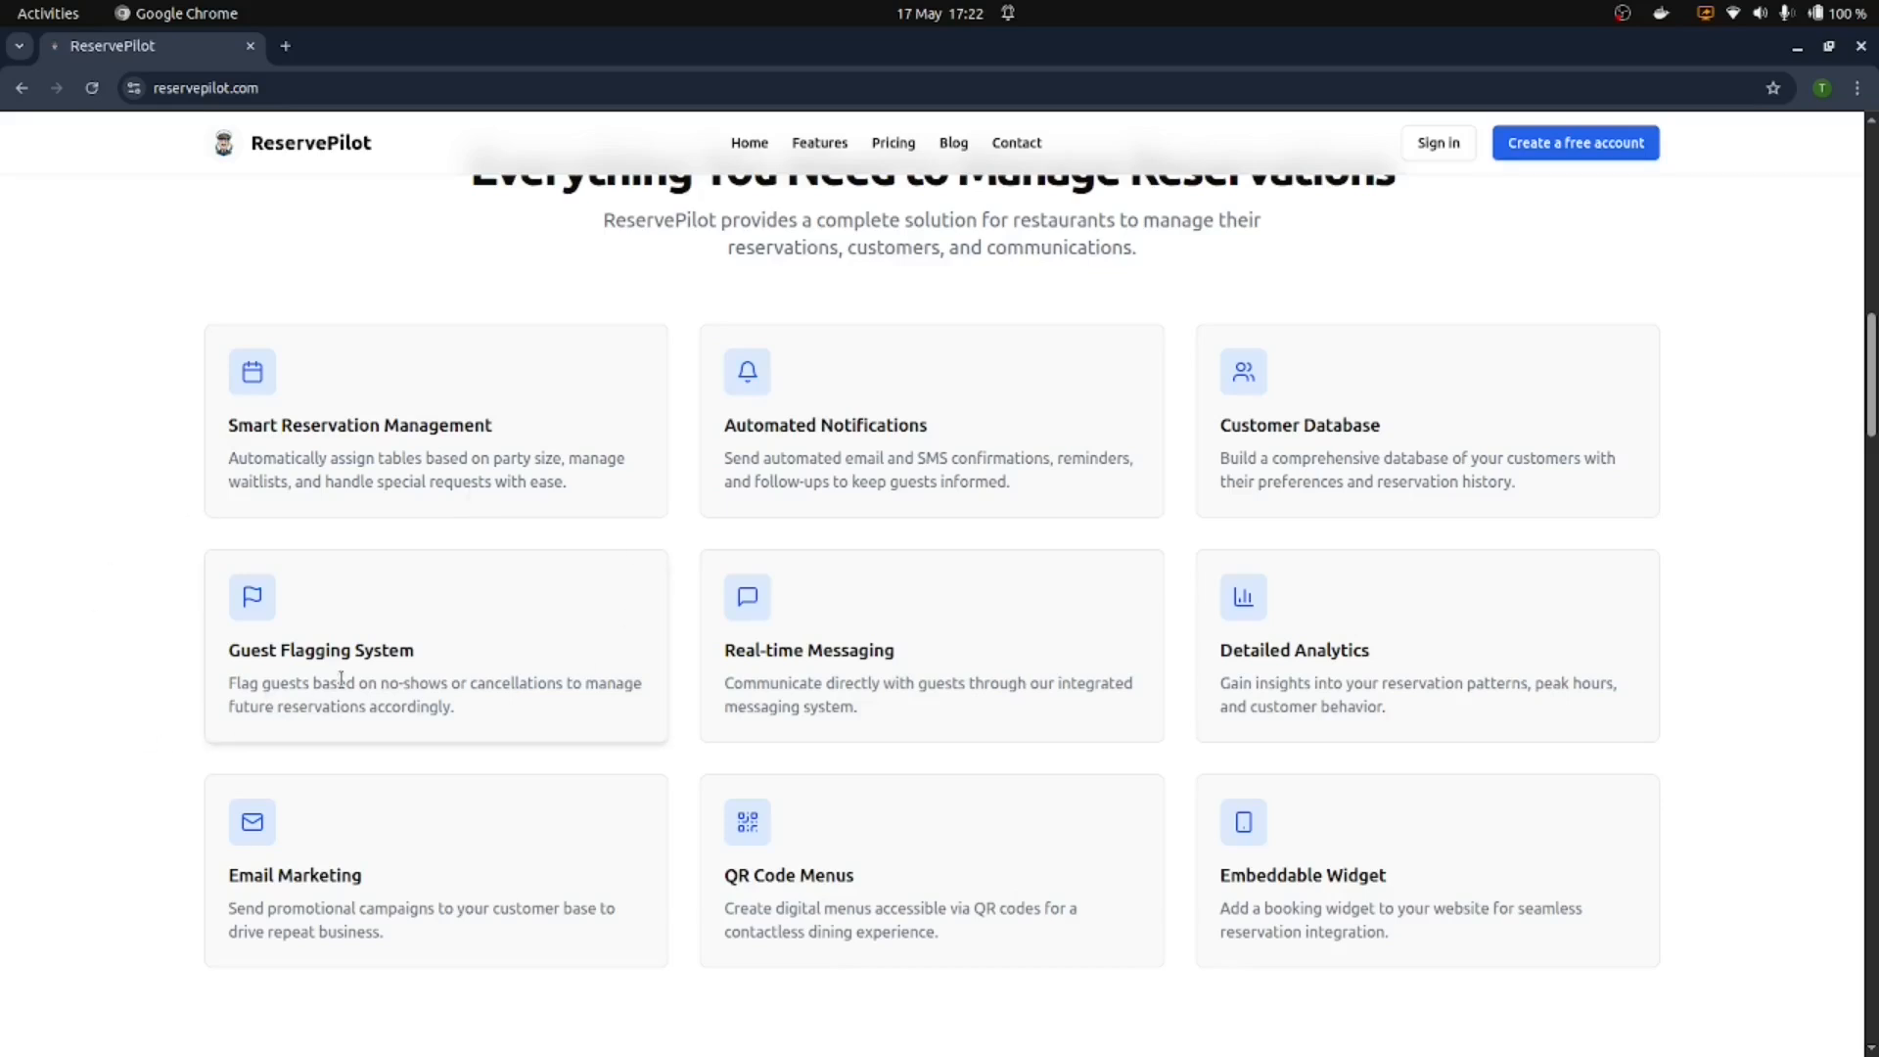
scroll(1755, 712, down, 2)
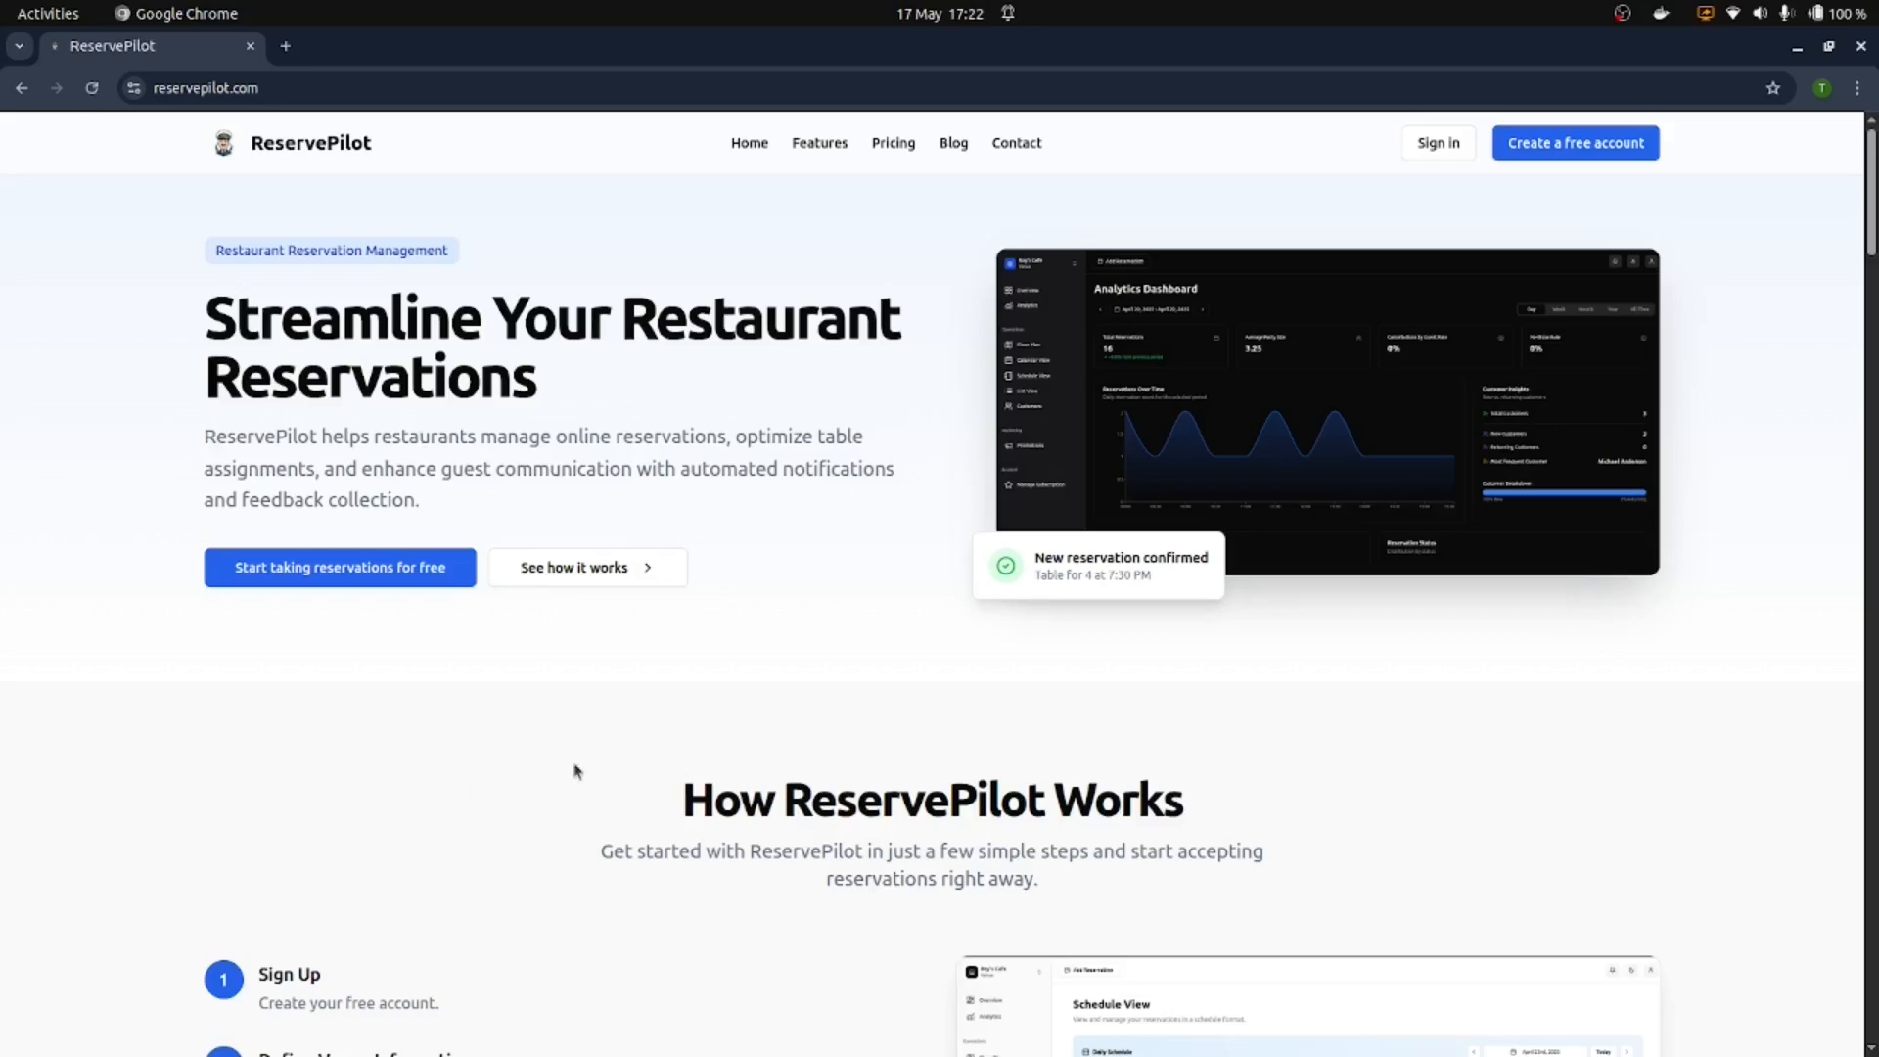
click(259, 575)
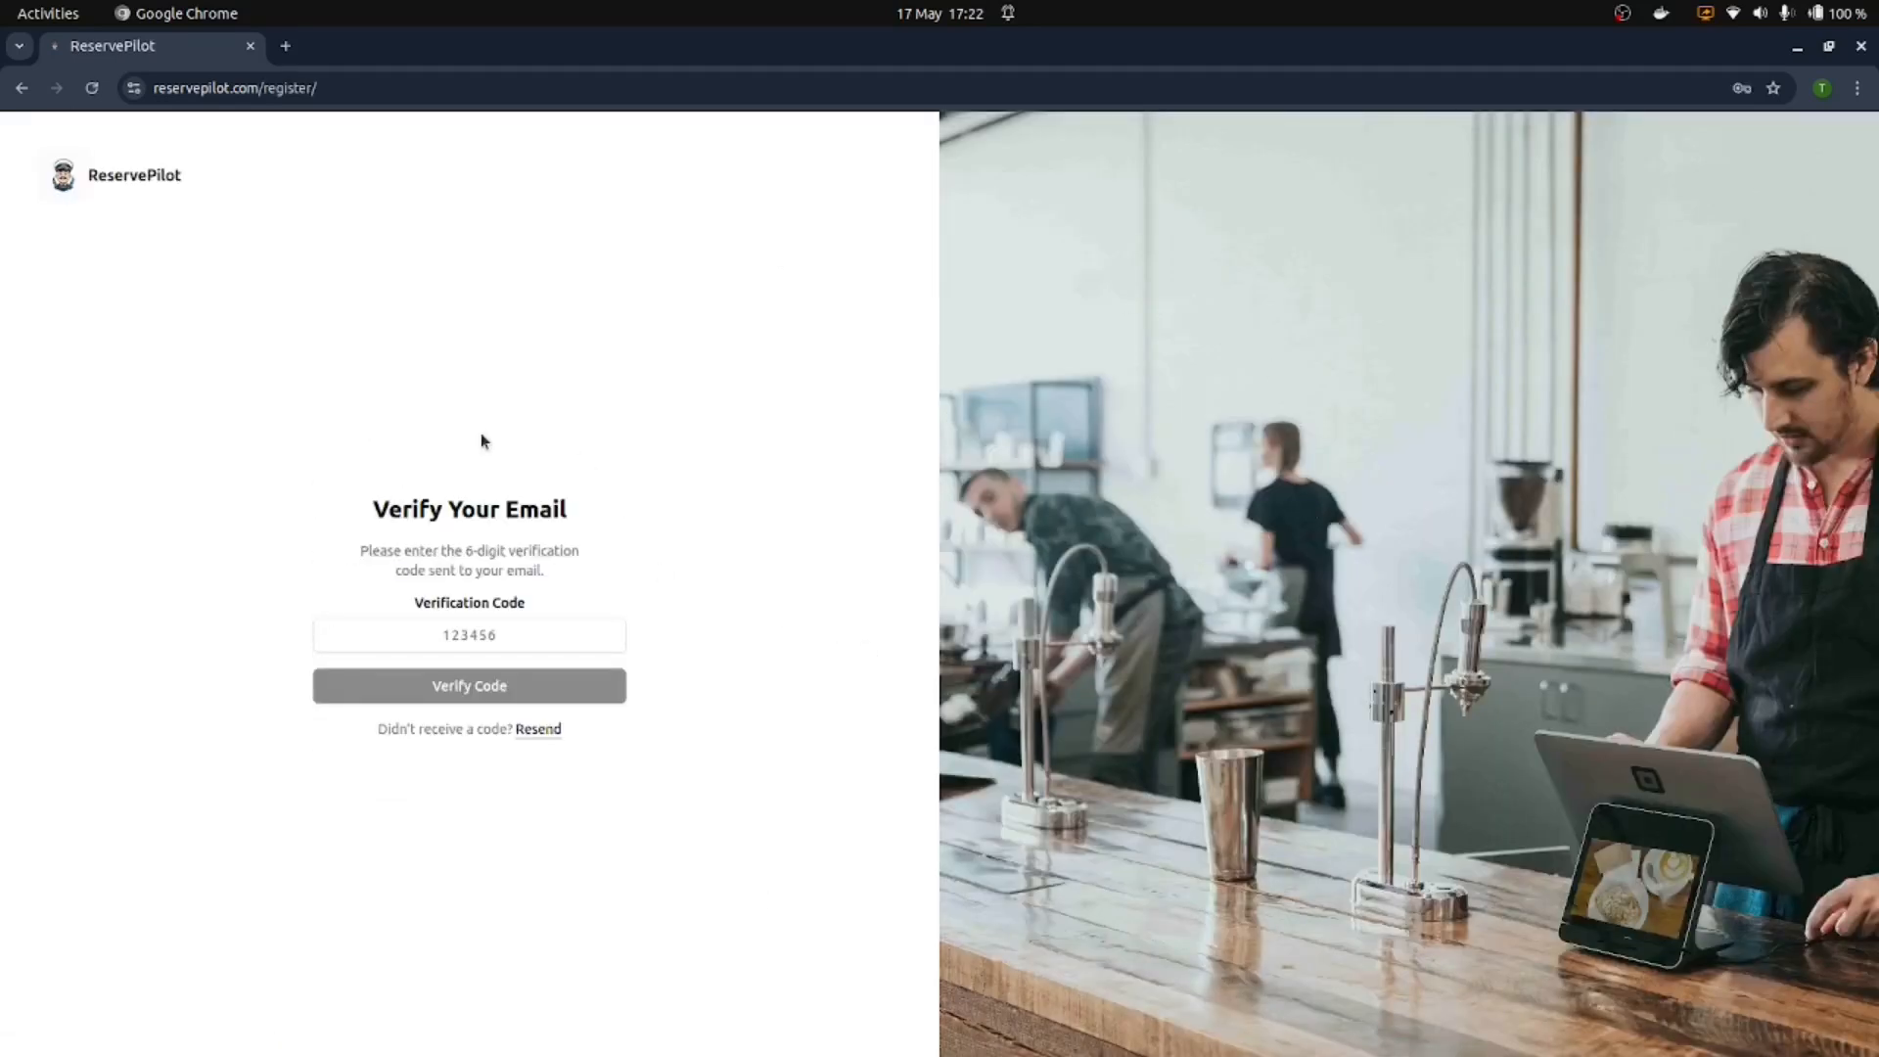
Step: Paste the emailed verification code into the Verification Code field and verify it
mouse_move(423, 1049)
right_click(445, 634)
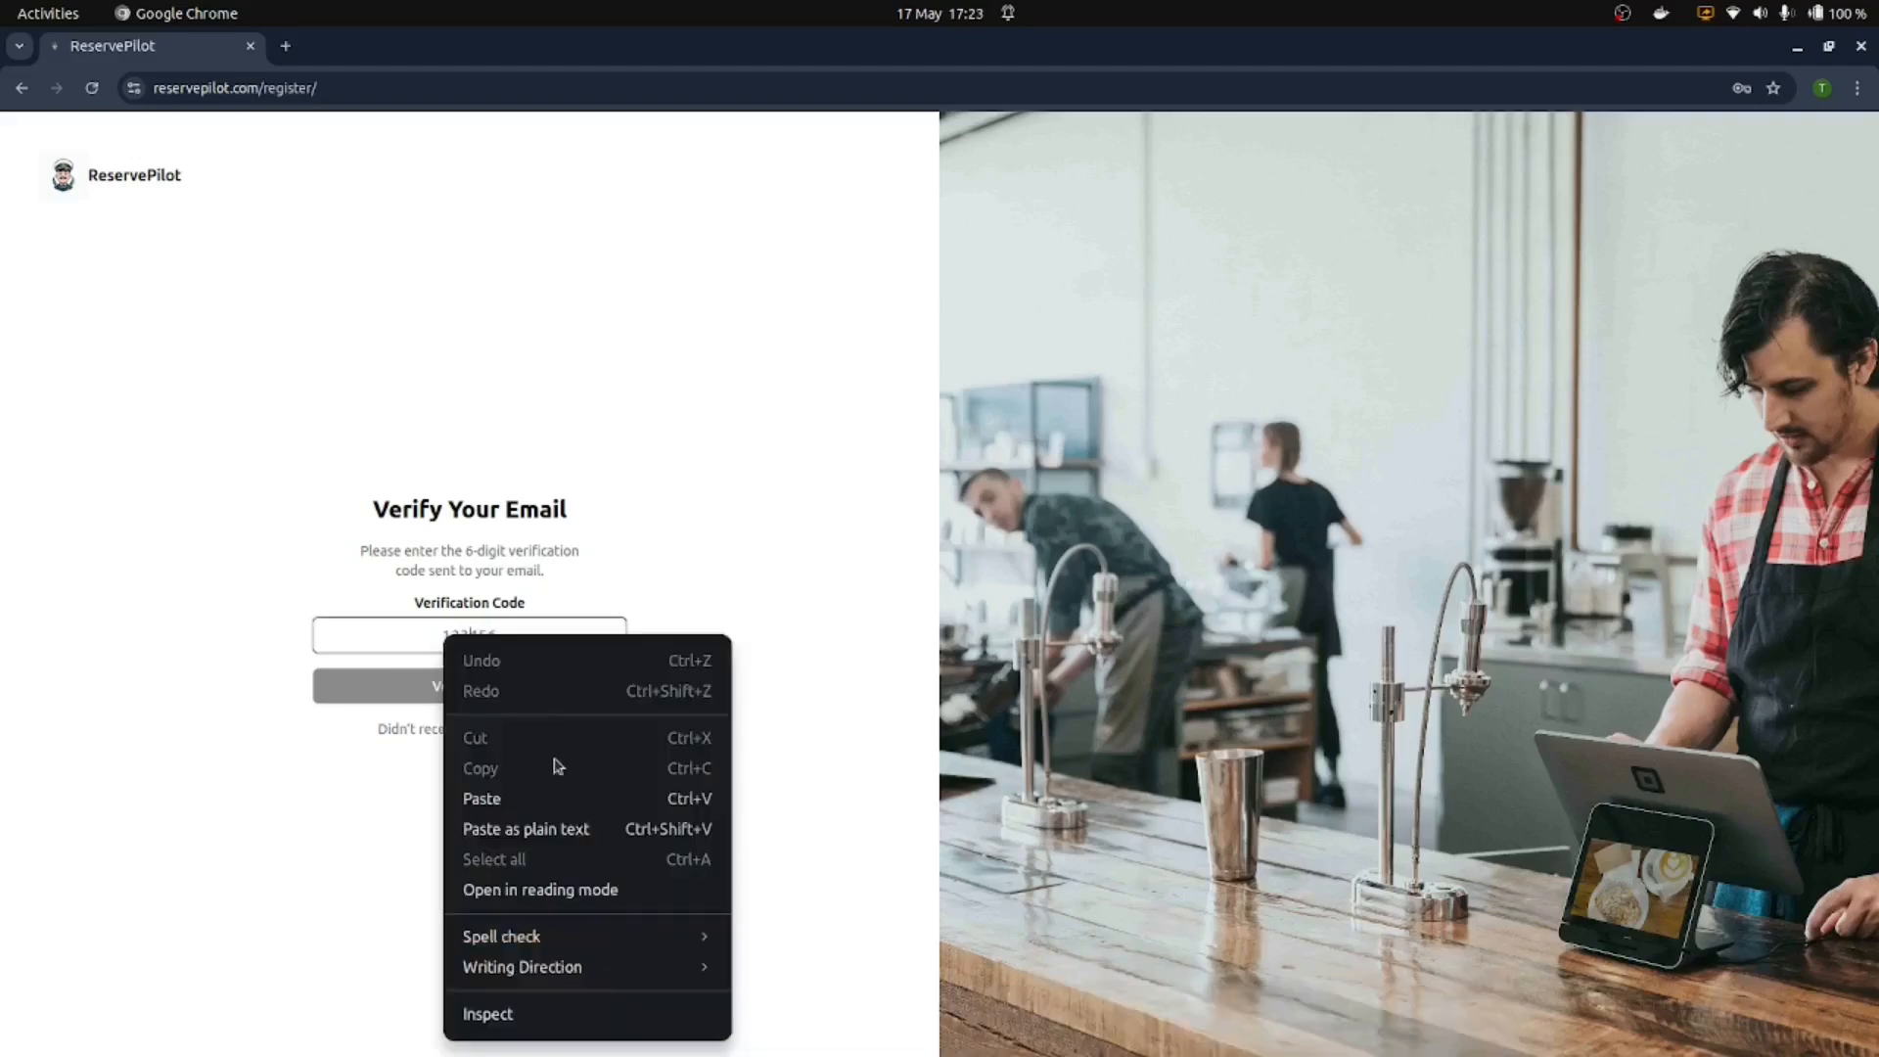
click(533, 797)
click(496, 687)
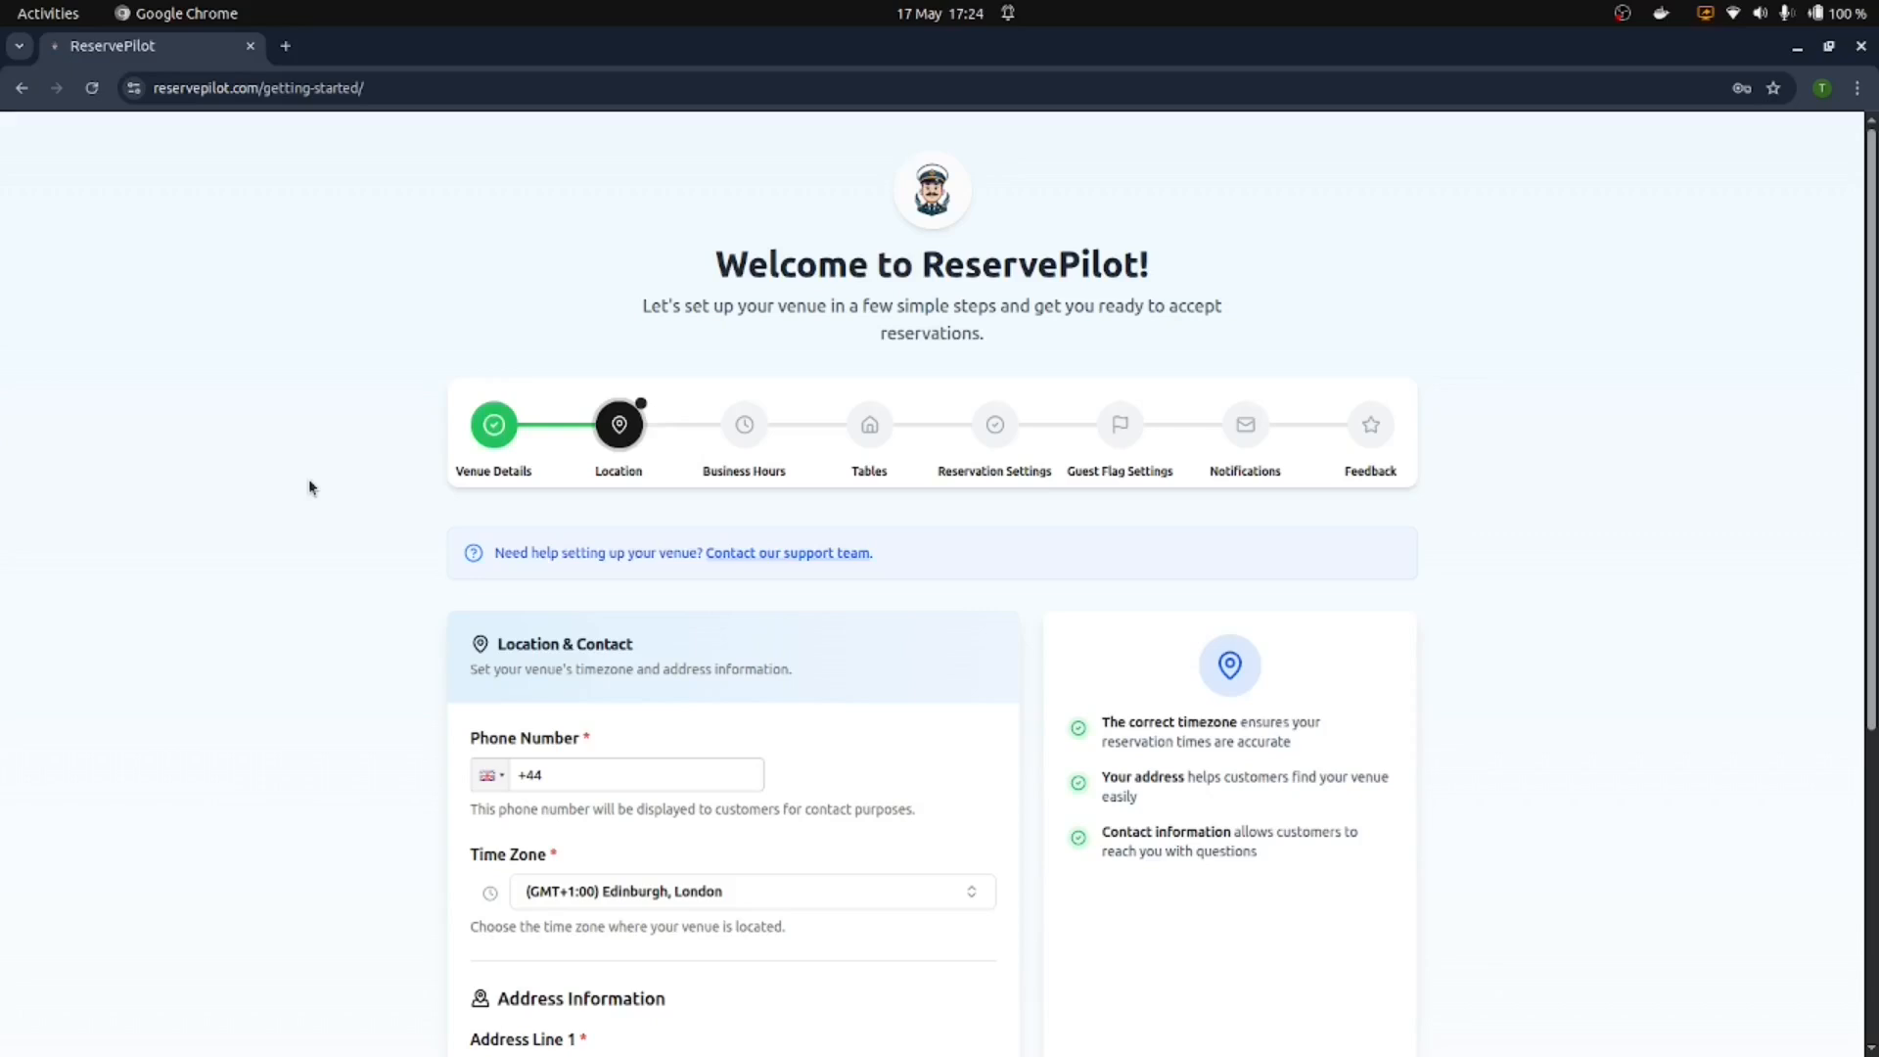
Step: Accept the Business Hours and Tables steps and advance to Reservation Settings
scroll(311, 488, down, 5)
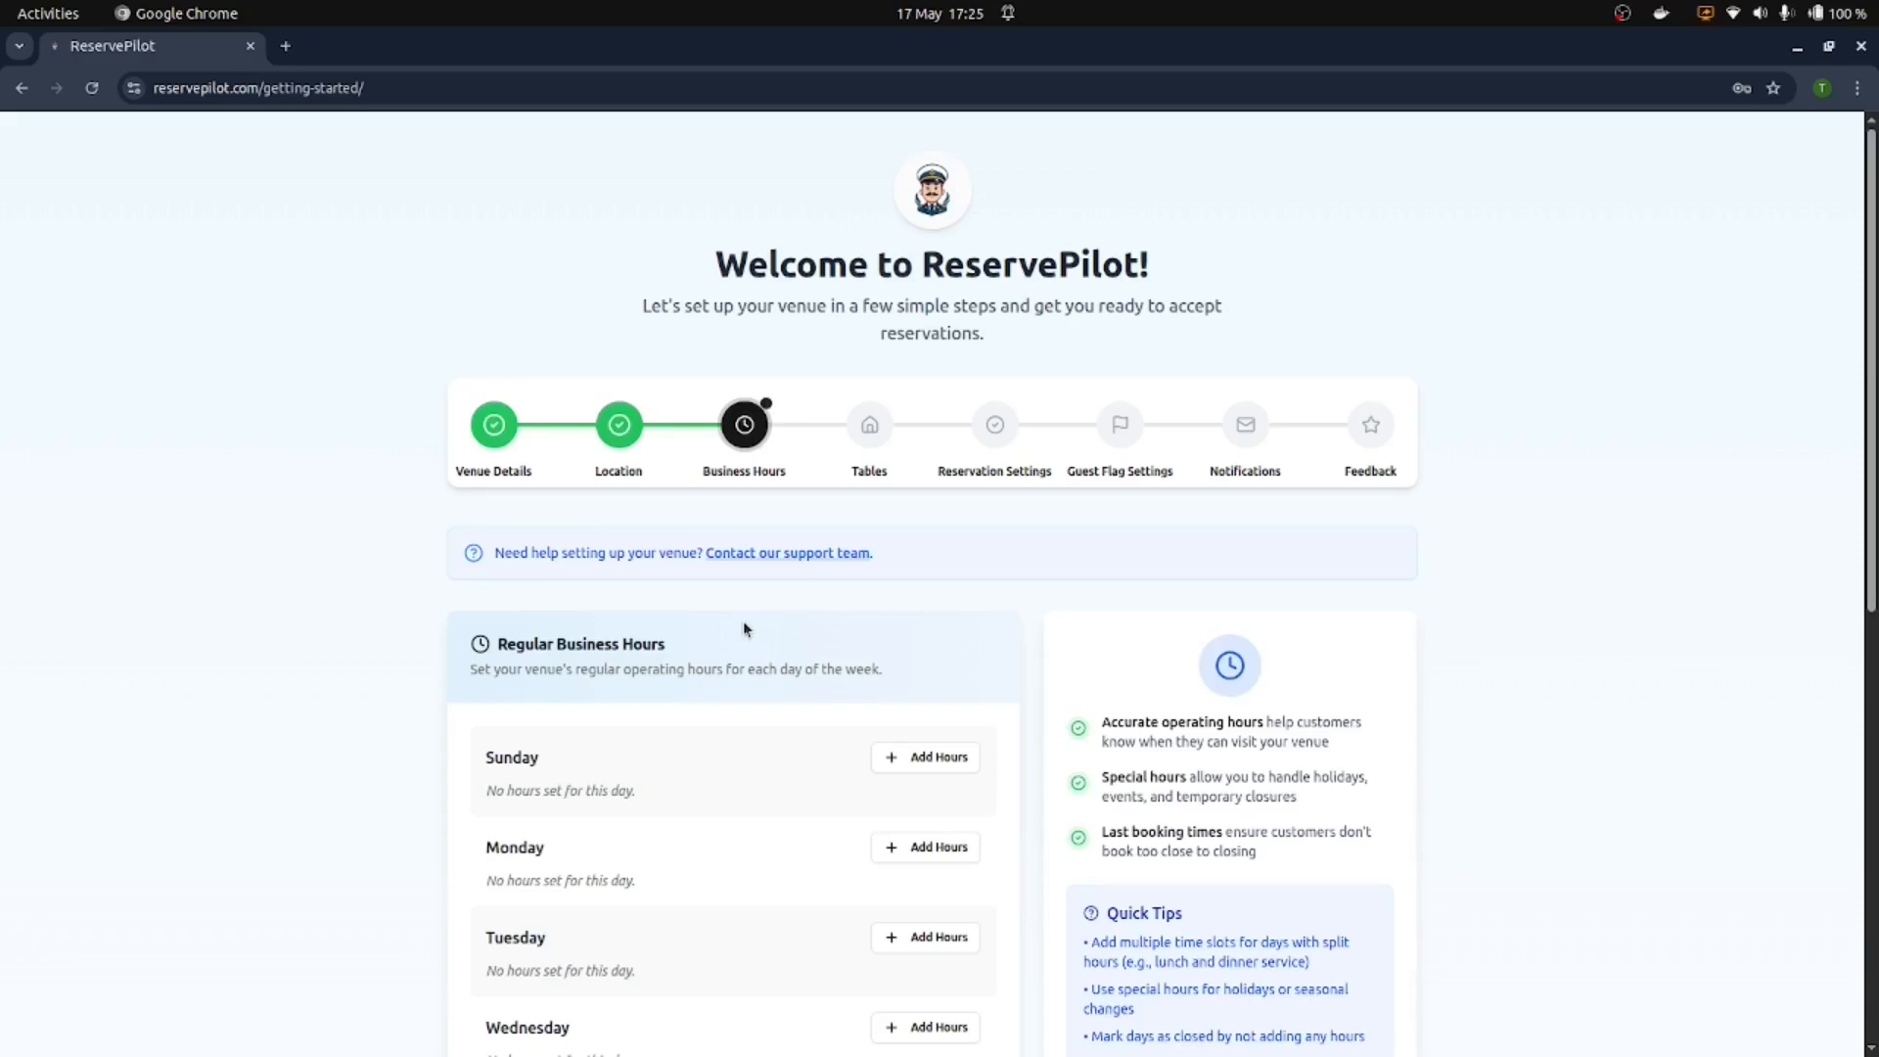
scroll(827, 676, down, 8)
click(1365, 939)
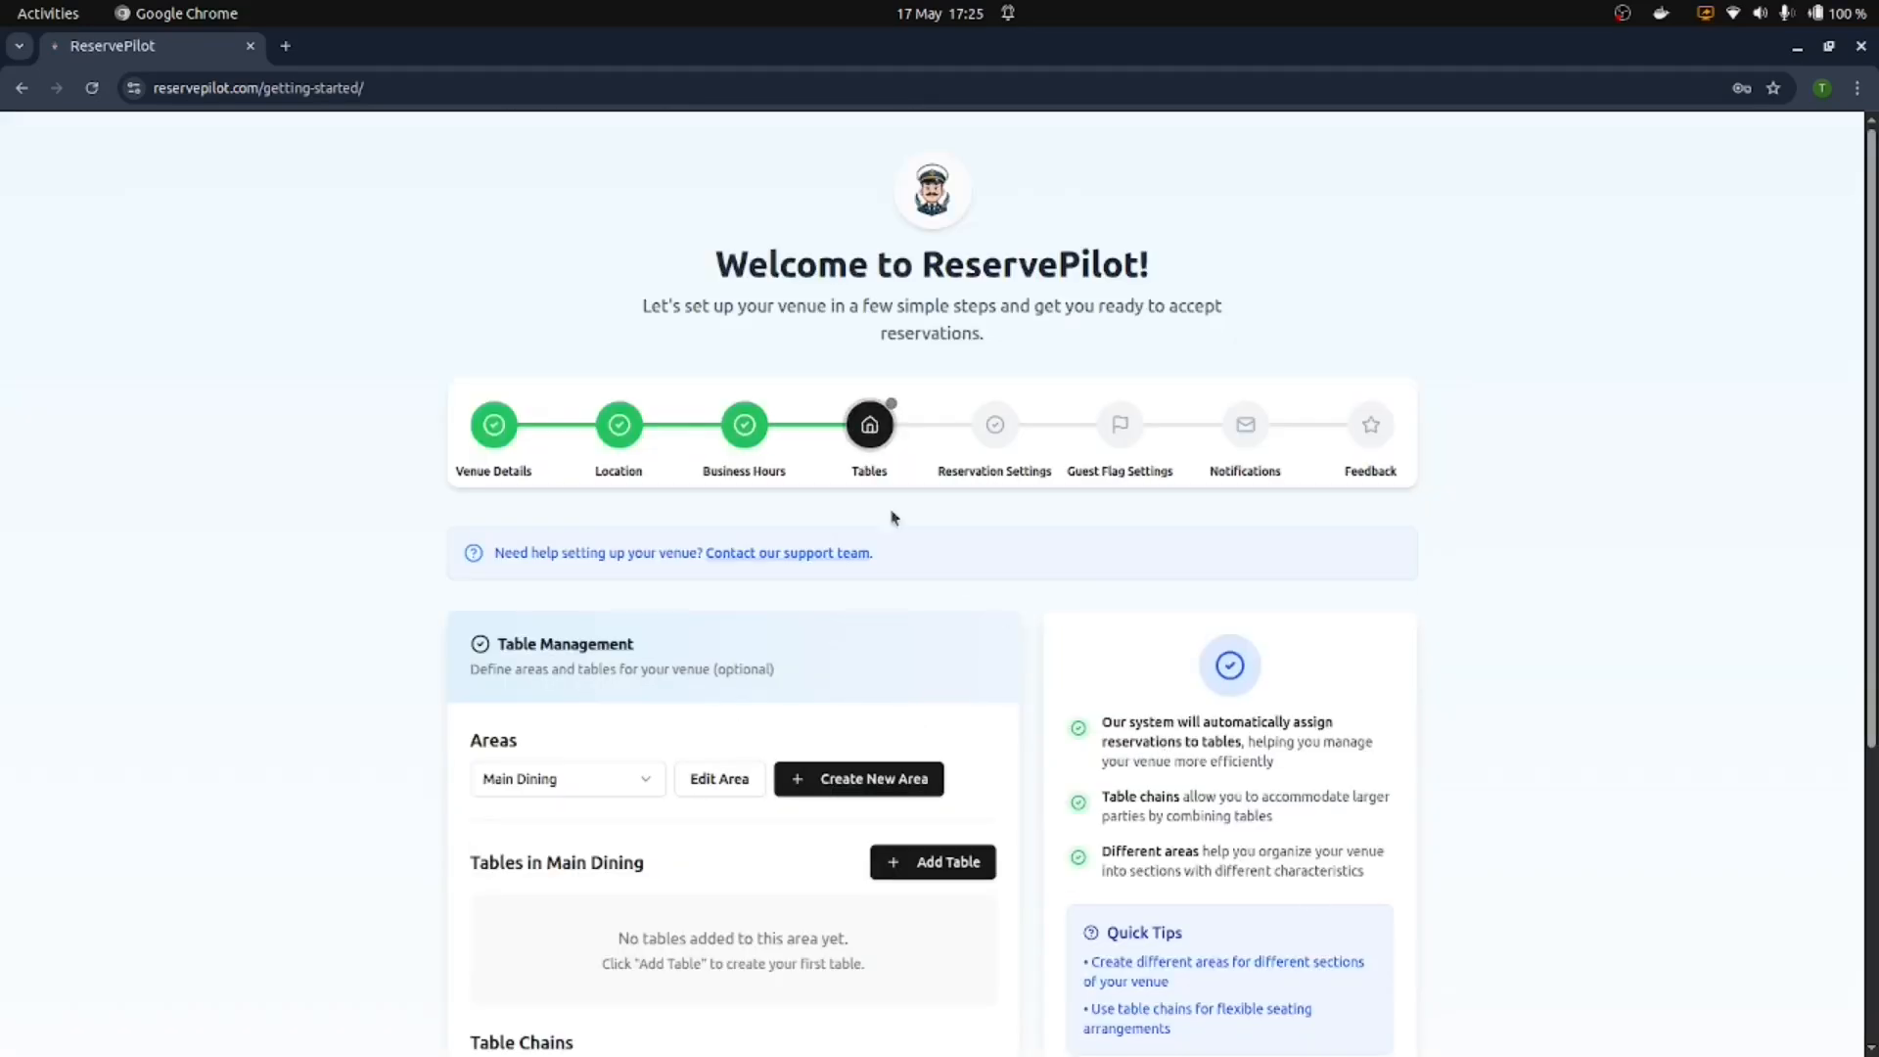
scroll(868, 490, down, 3)
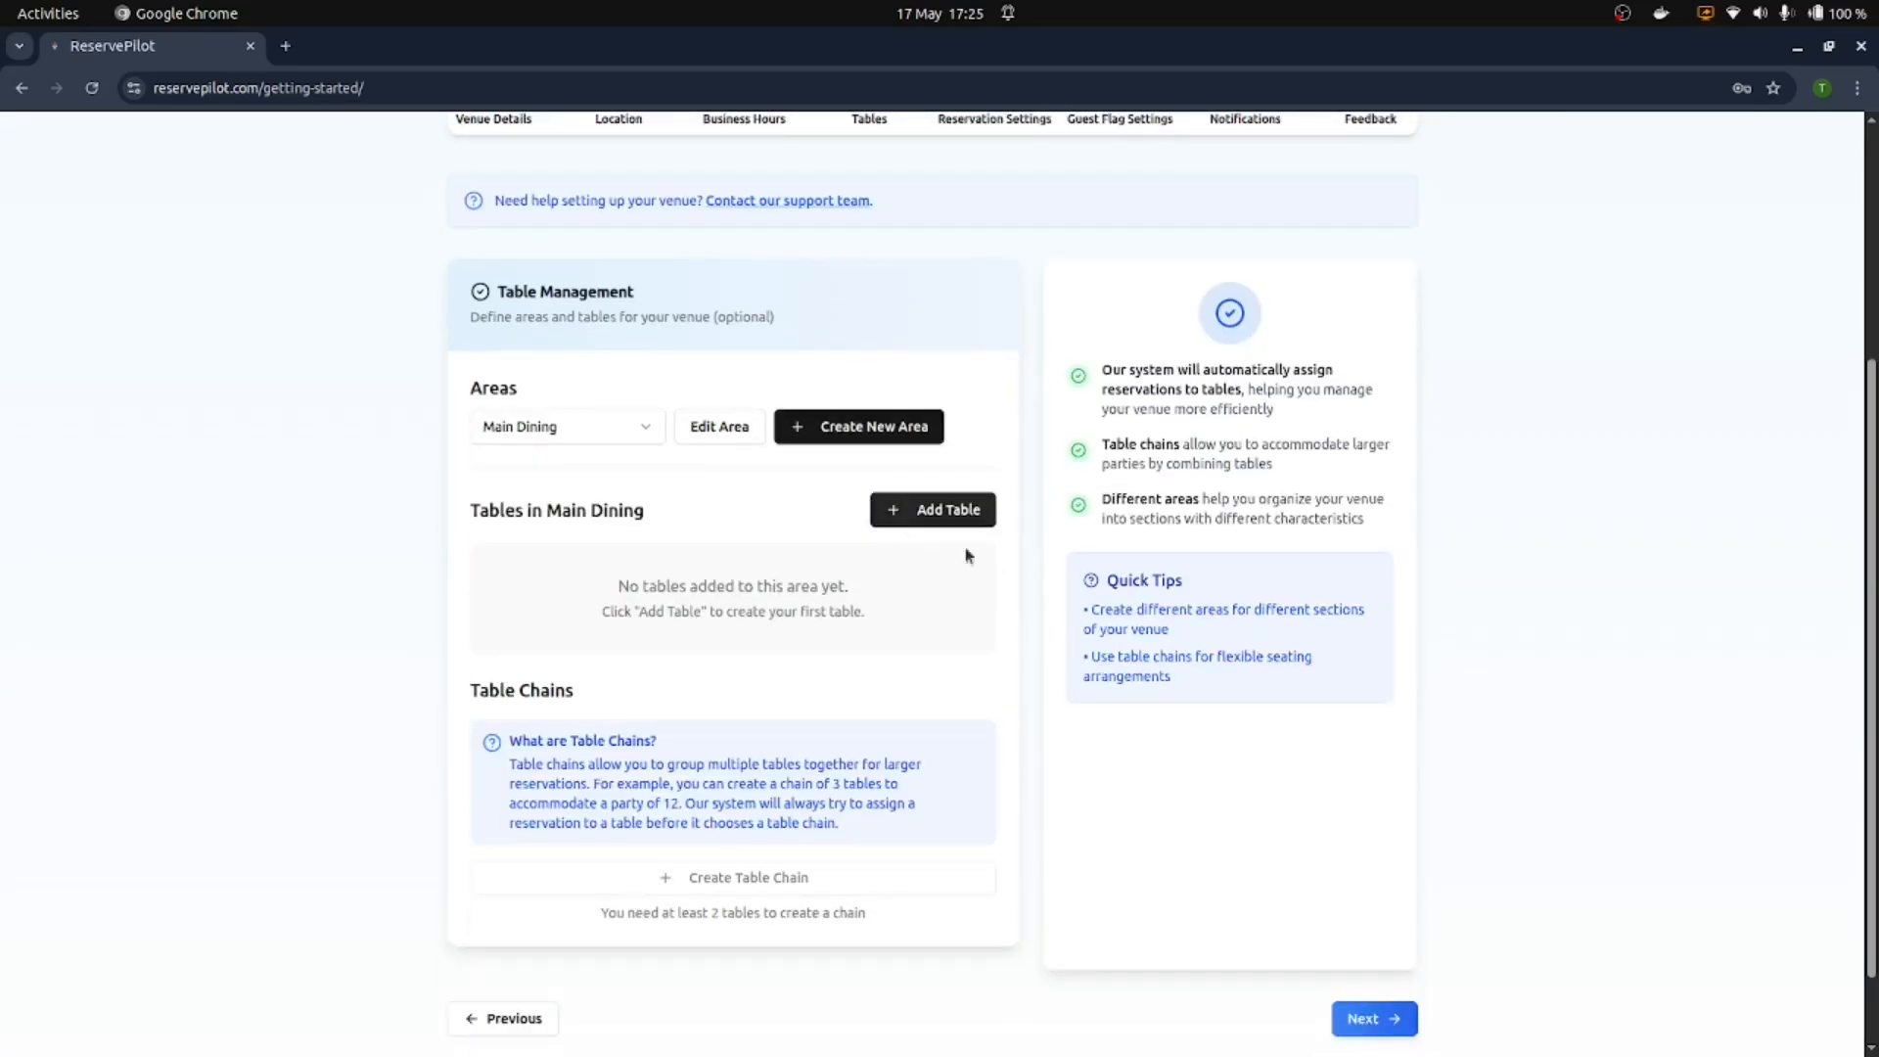
scroll(1000, 574, up, 1)
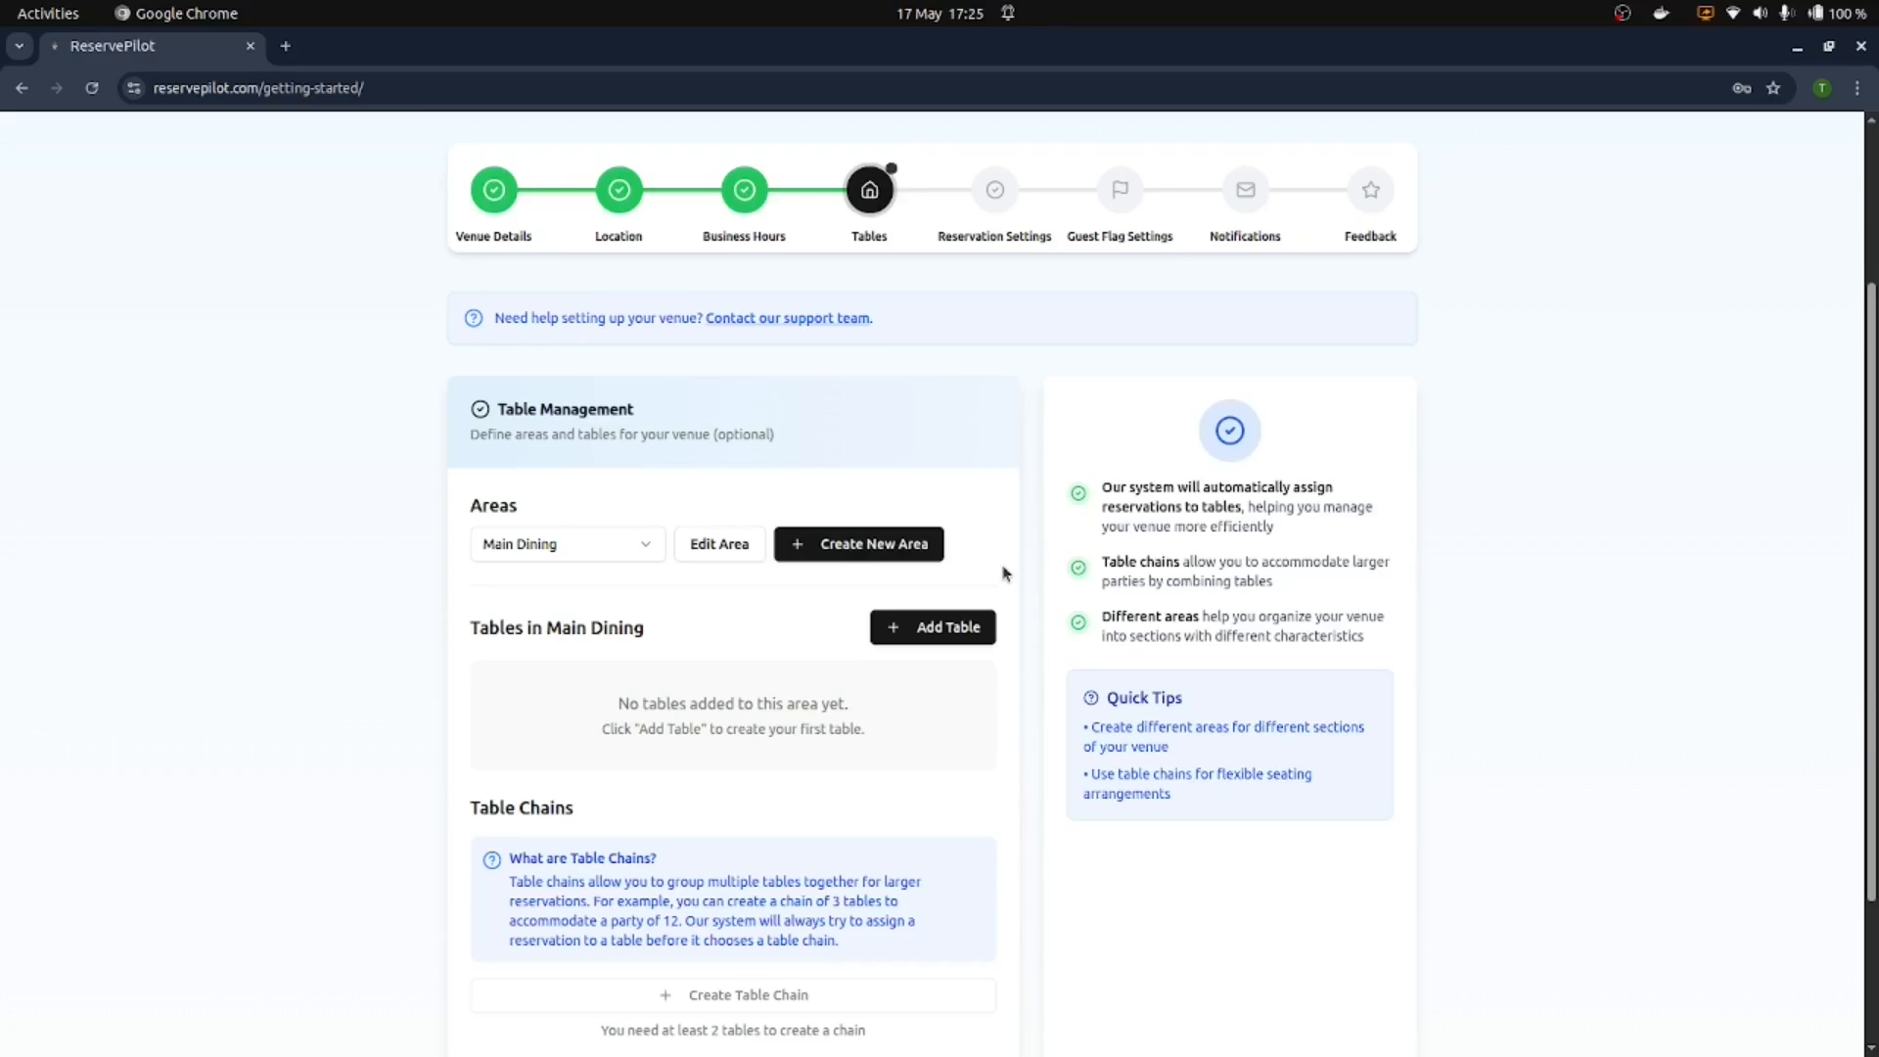
scroll(1029, 558, down, 2)
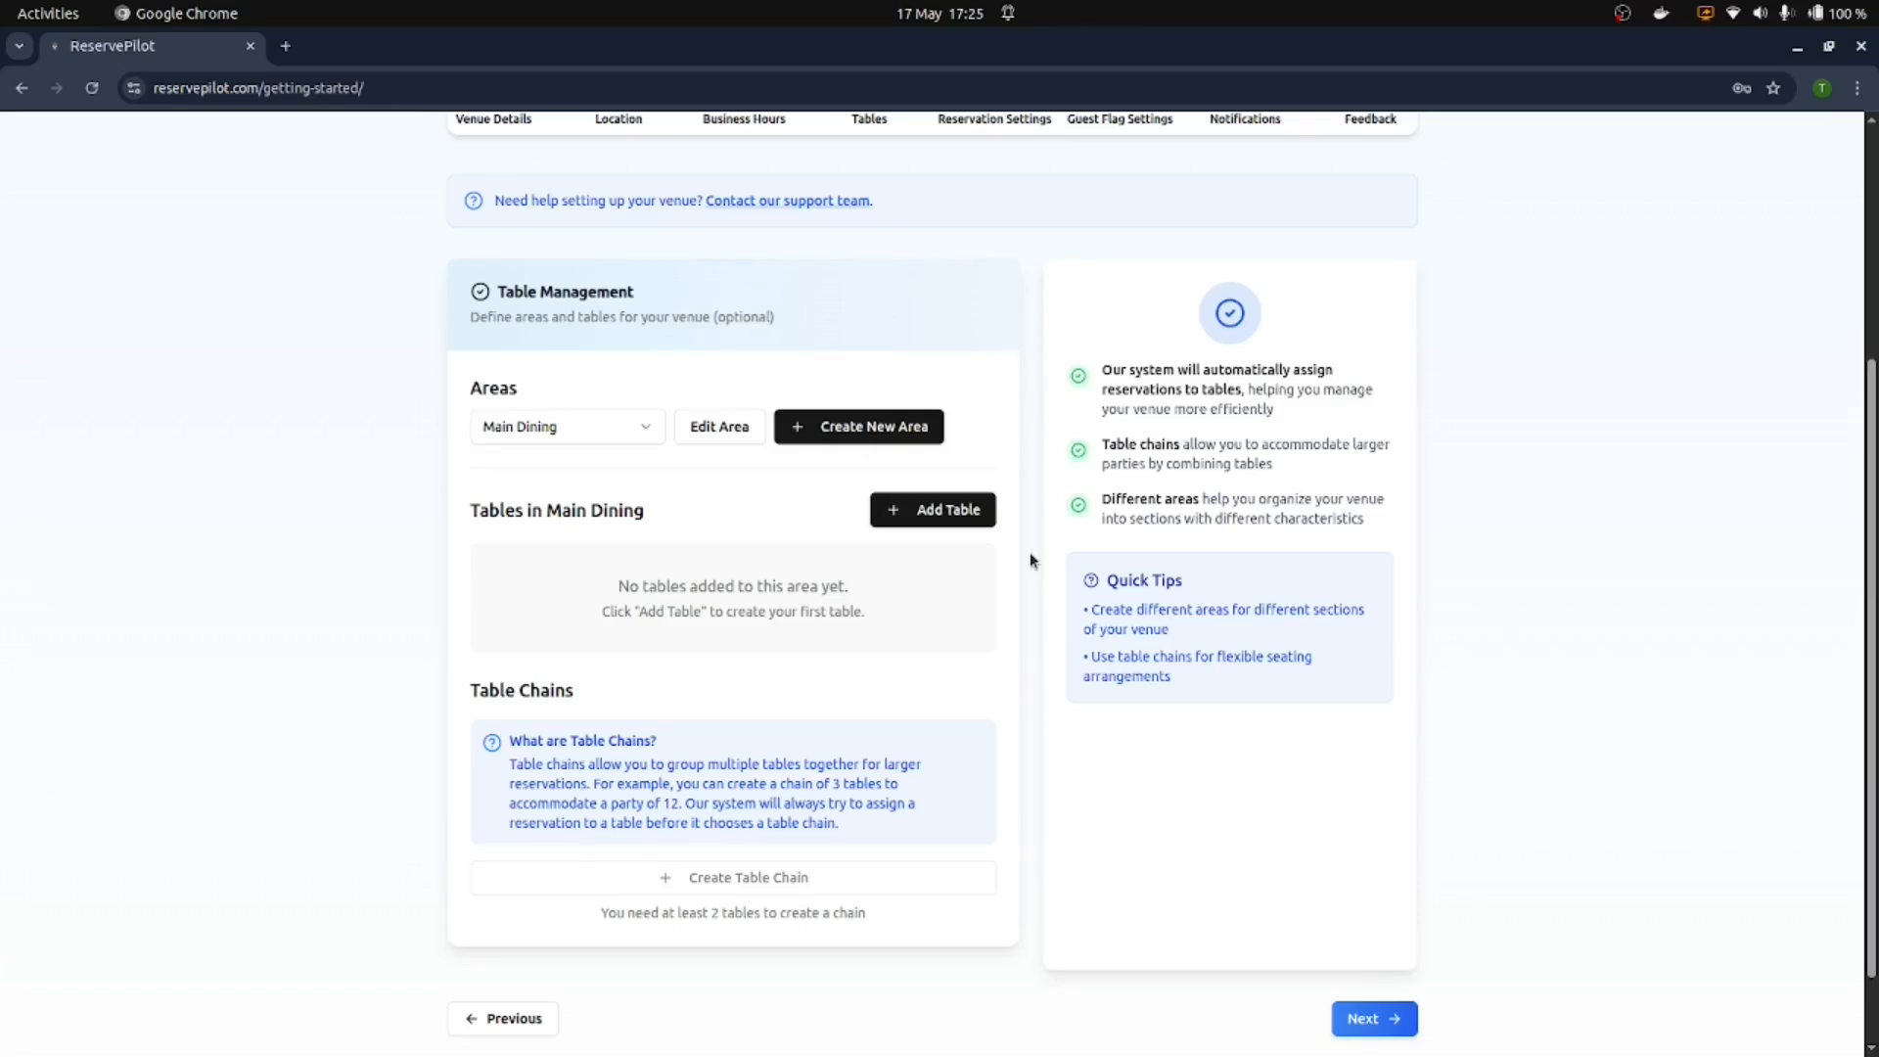
click(1389, 1021)
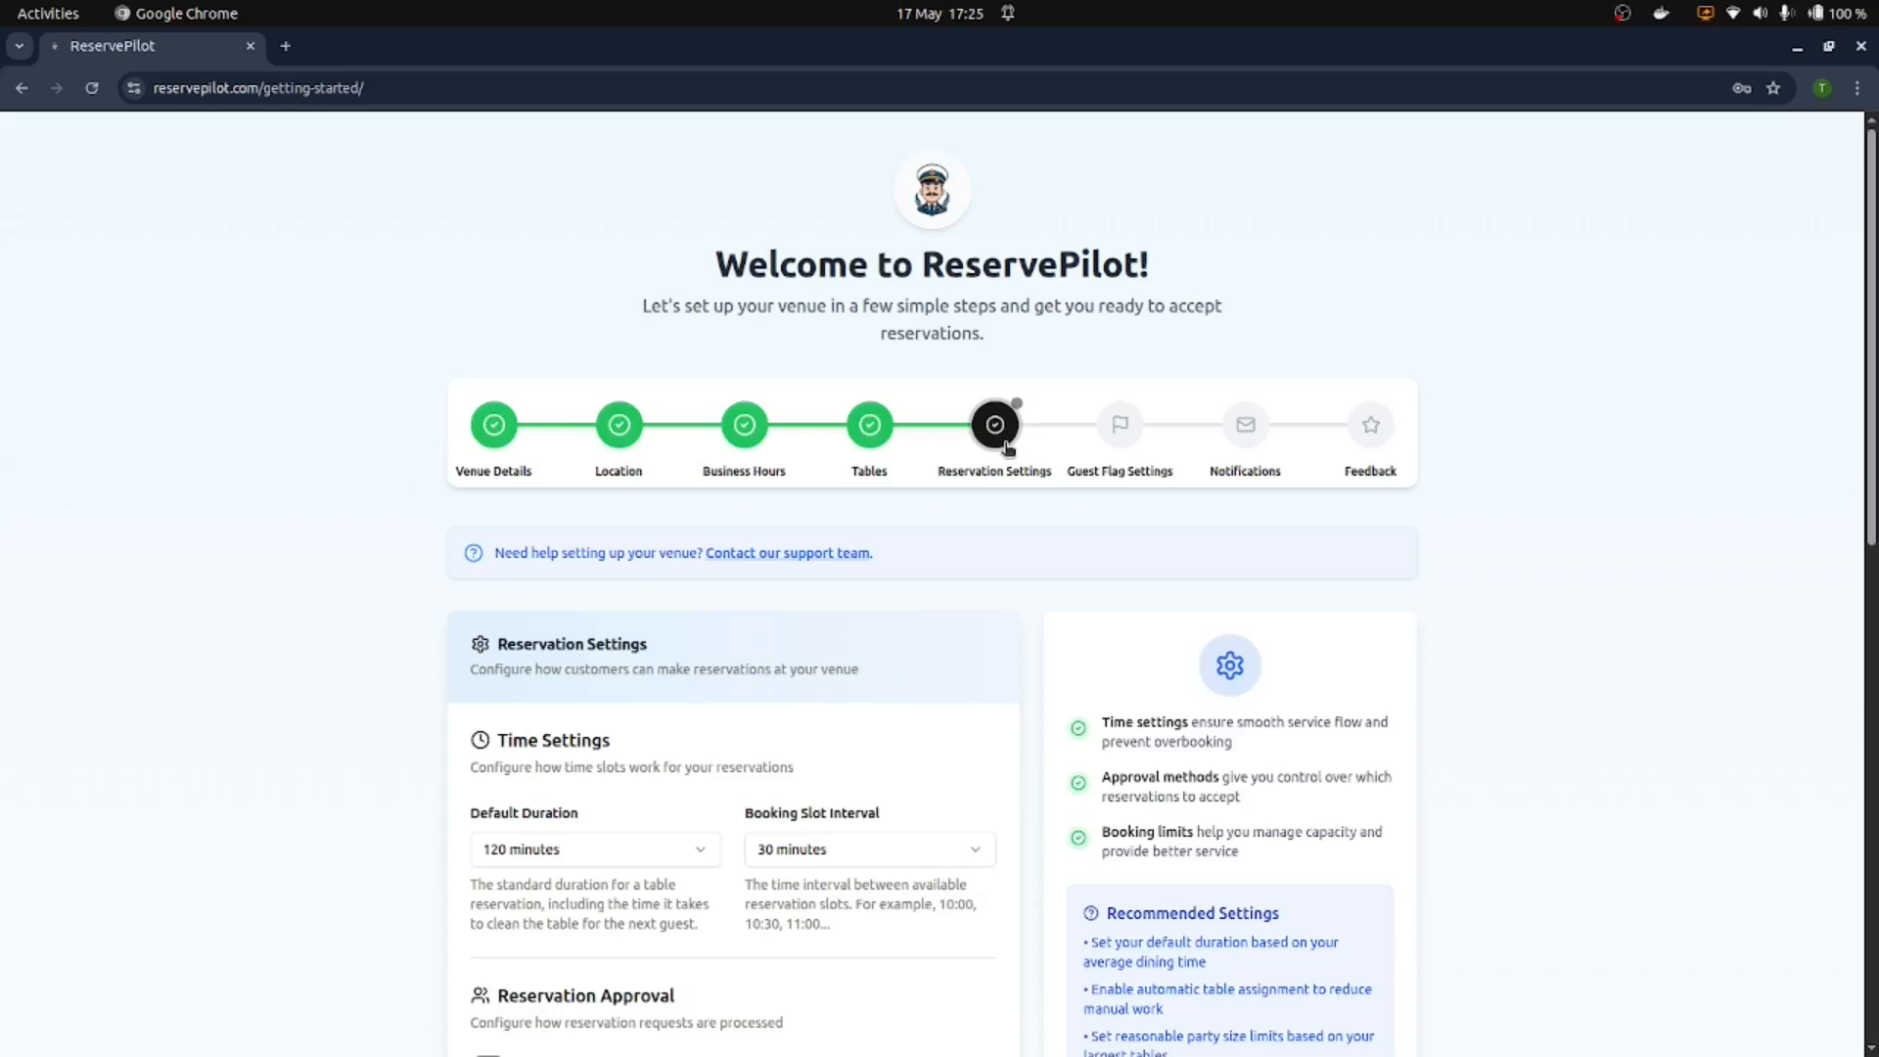
Step: Keep the default 120-minute duration and 30-minute slots and move on to Guest Flagging
scroll(973, 499, down, 2)
scroll(967, 486, down, 1)
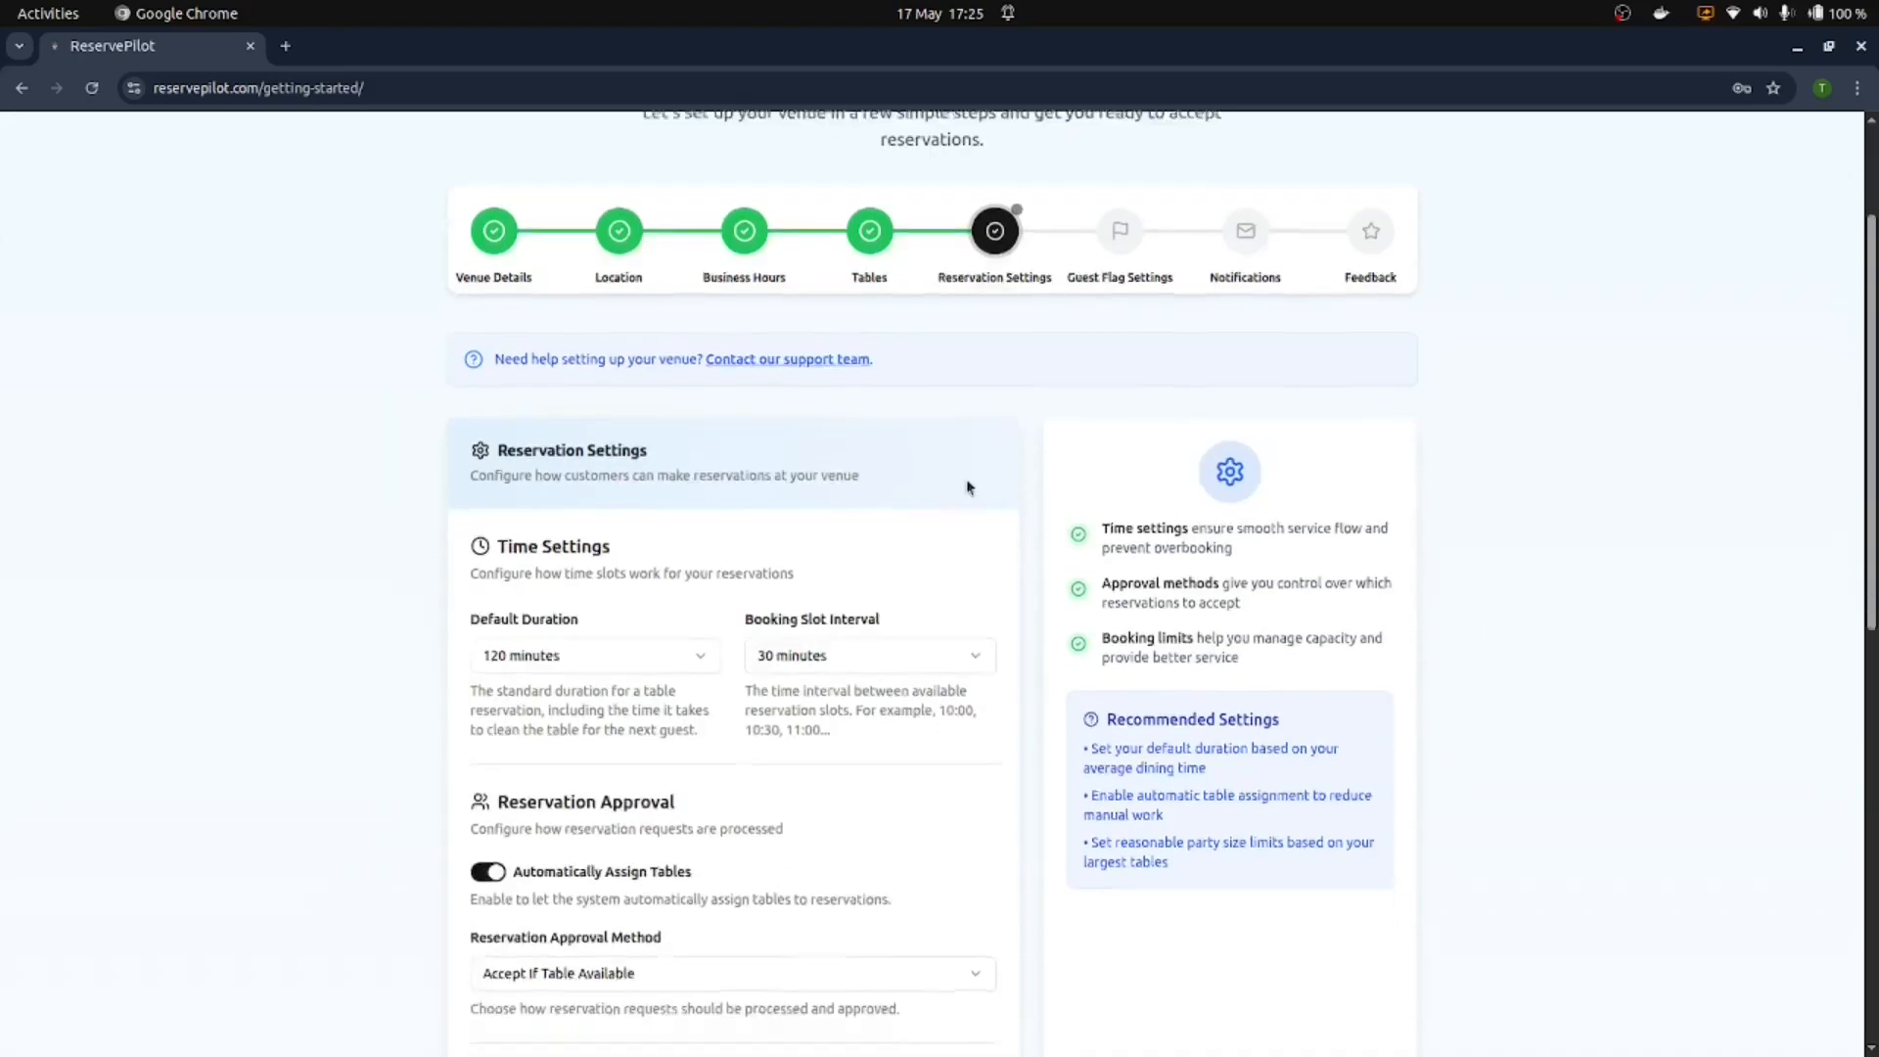
scroll(1183, 646, down, 8)
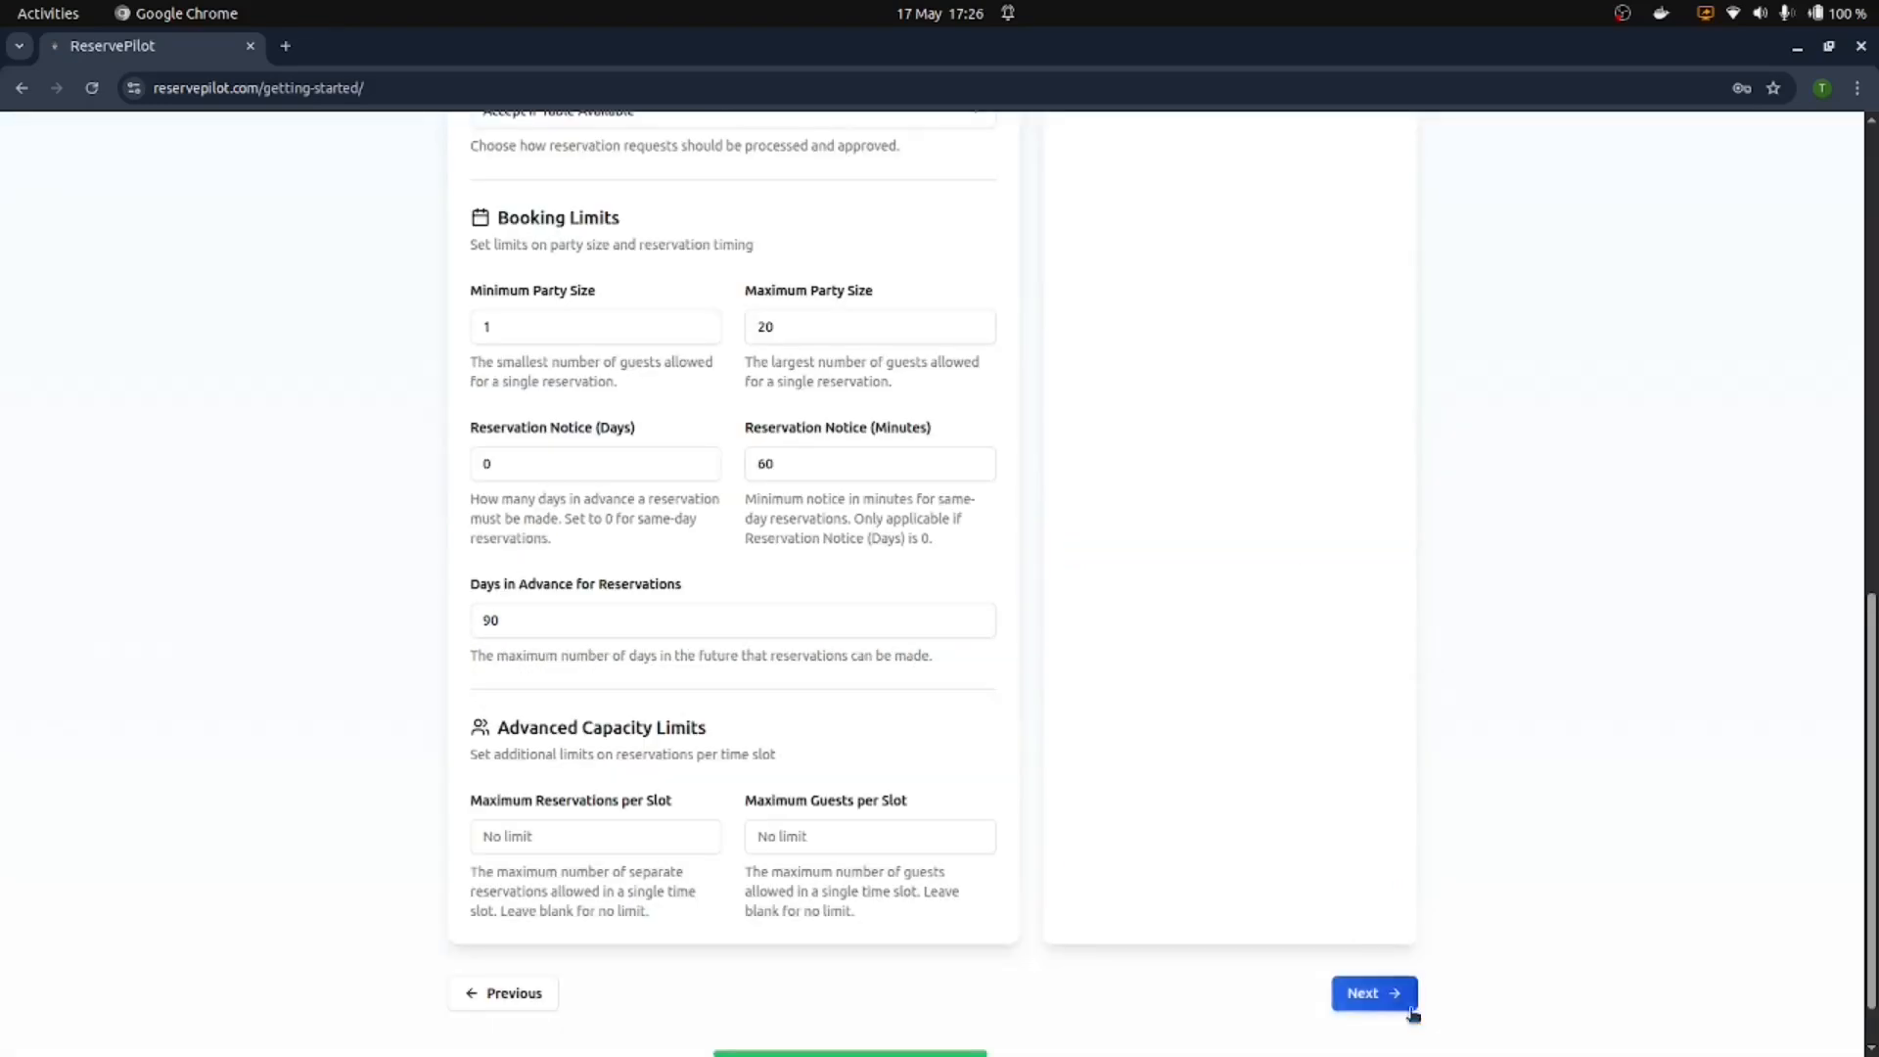
click(1374, 994)
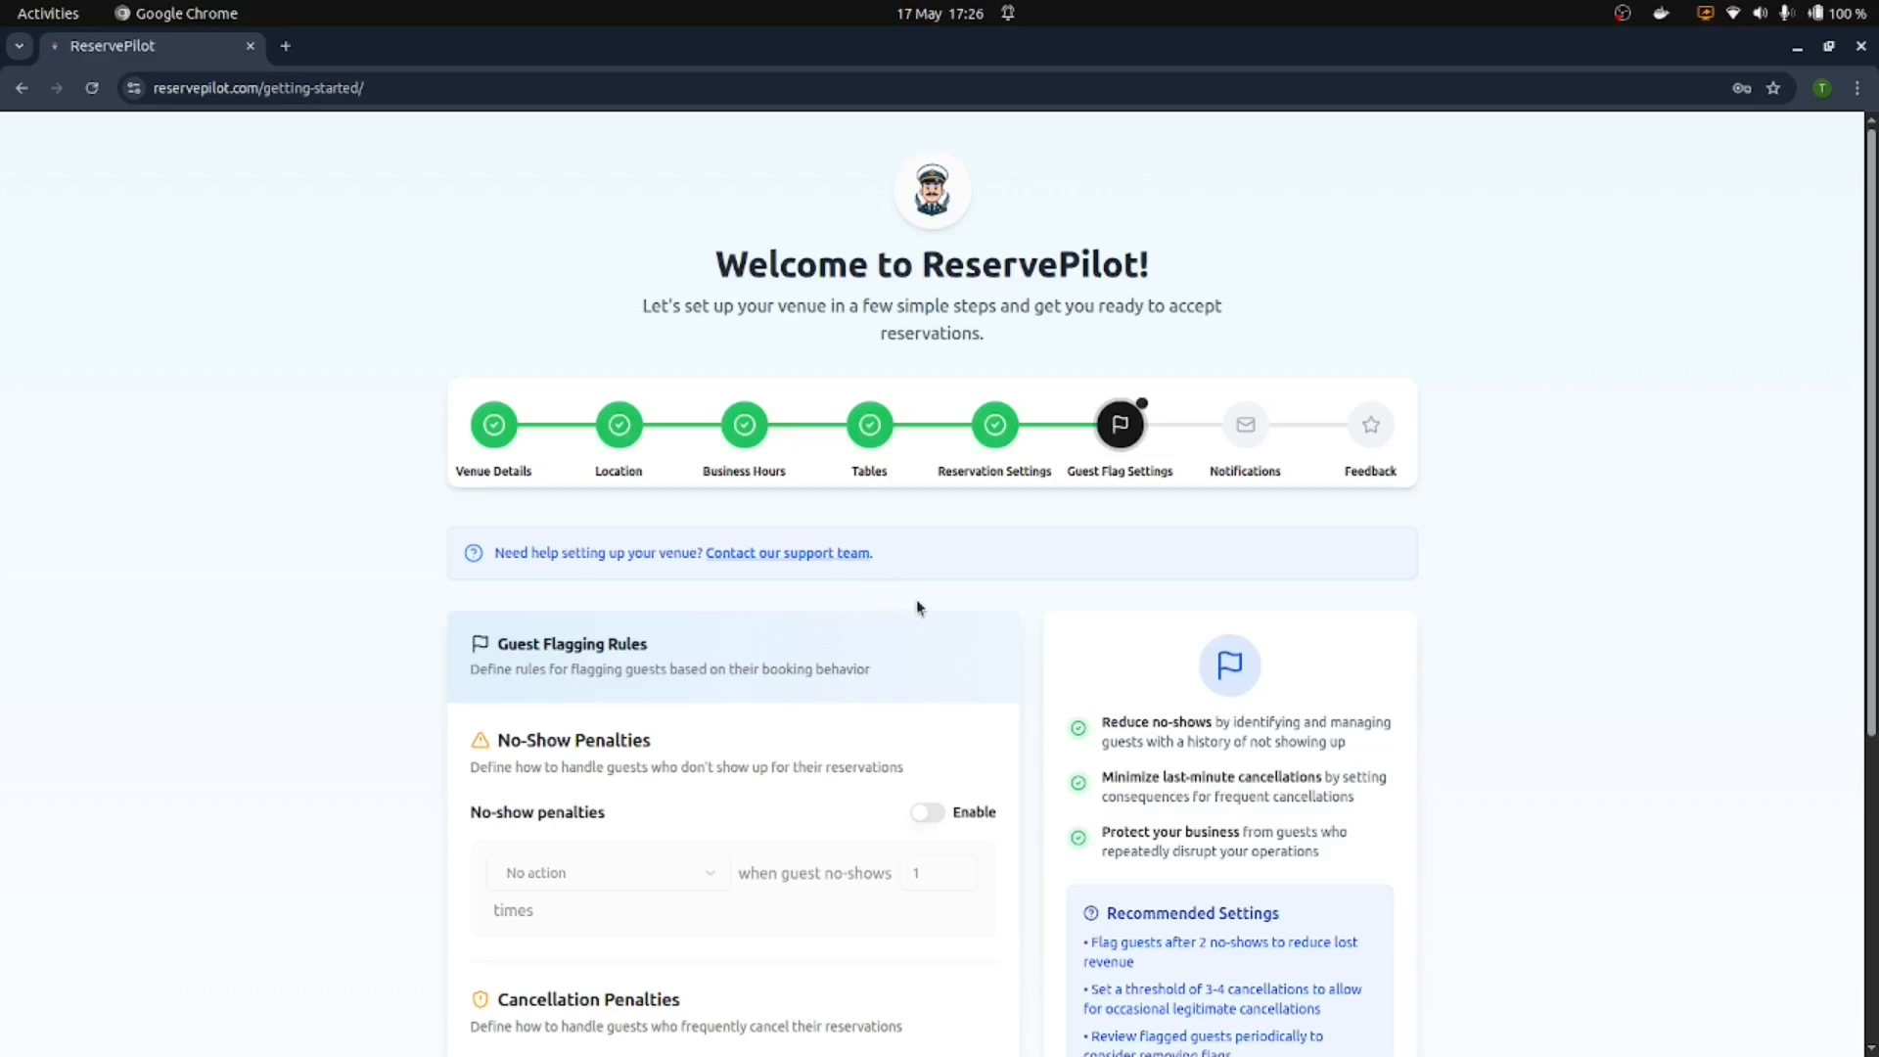
Step: Try no-show penalties with automatic rejection at 4 no-shows, then leave them disabled
scroll(917, 601, down, 2)
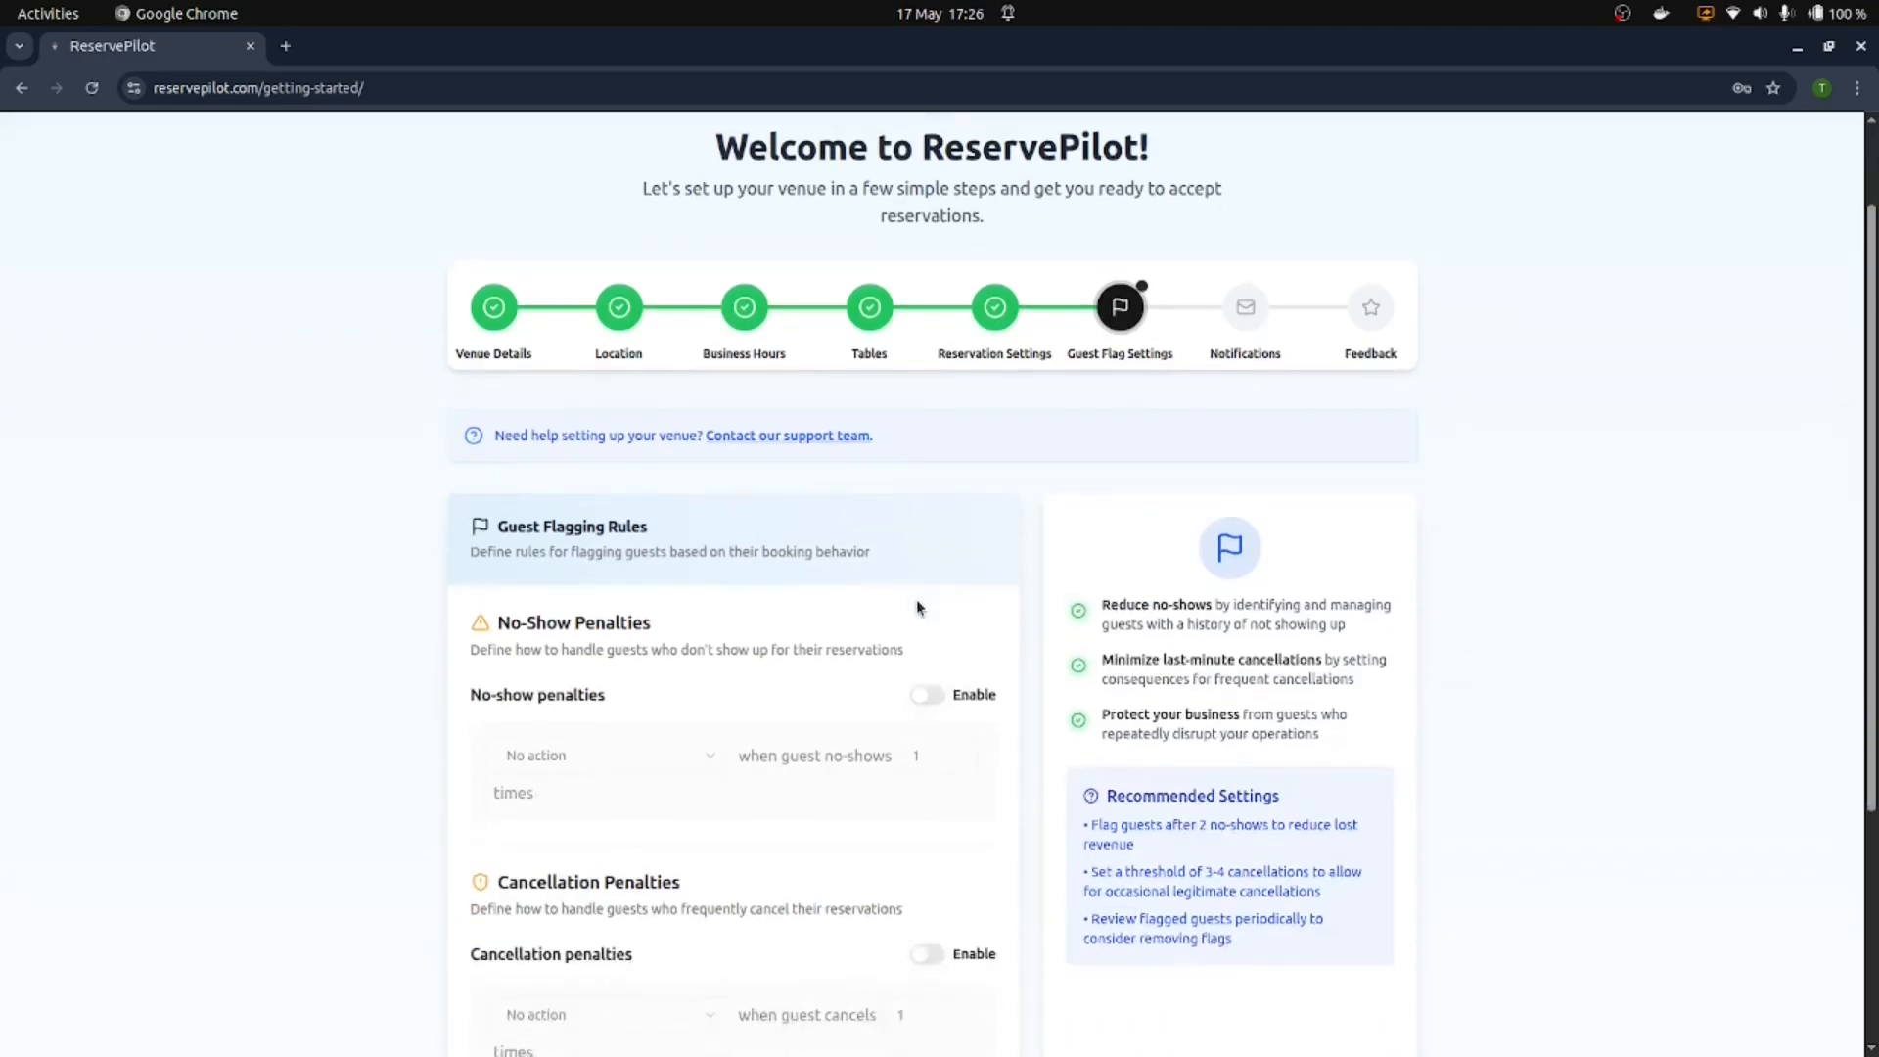
scroll(917, 608, down, 2)
scroll(917, 607, down, 2)
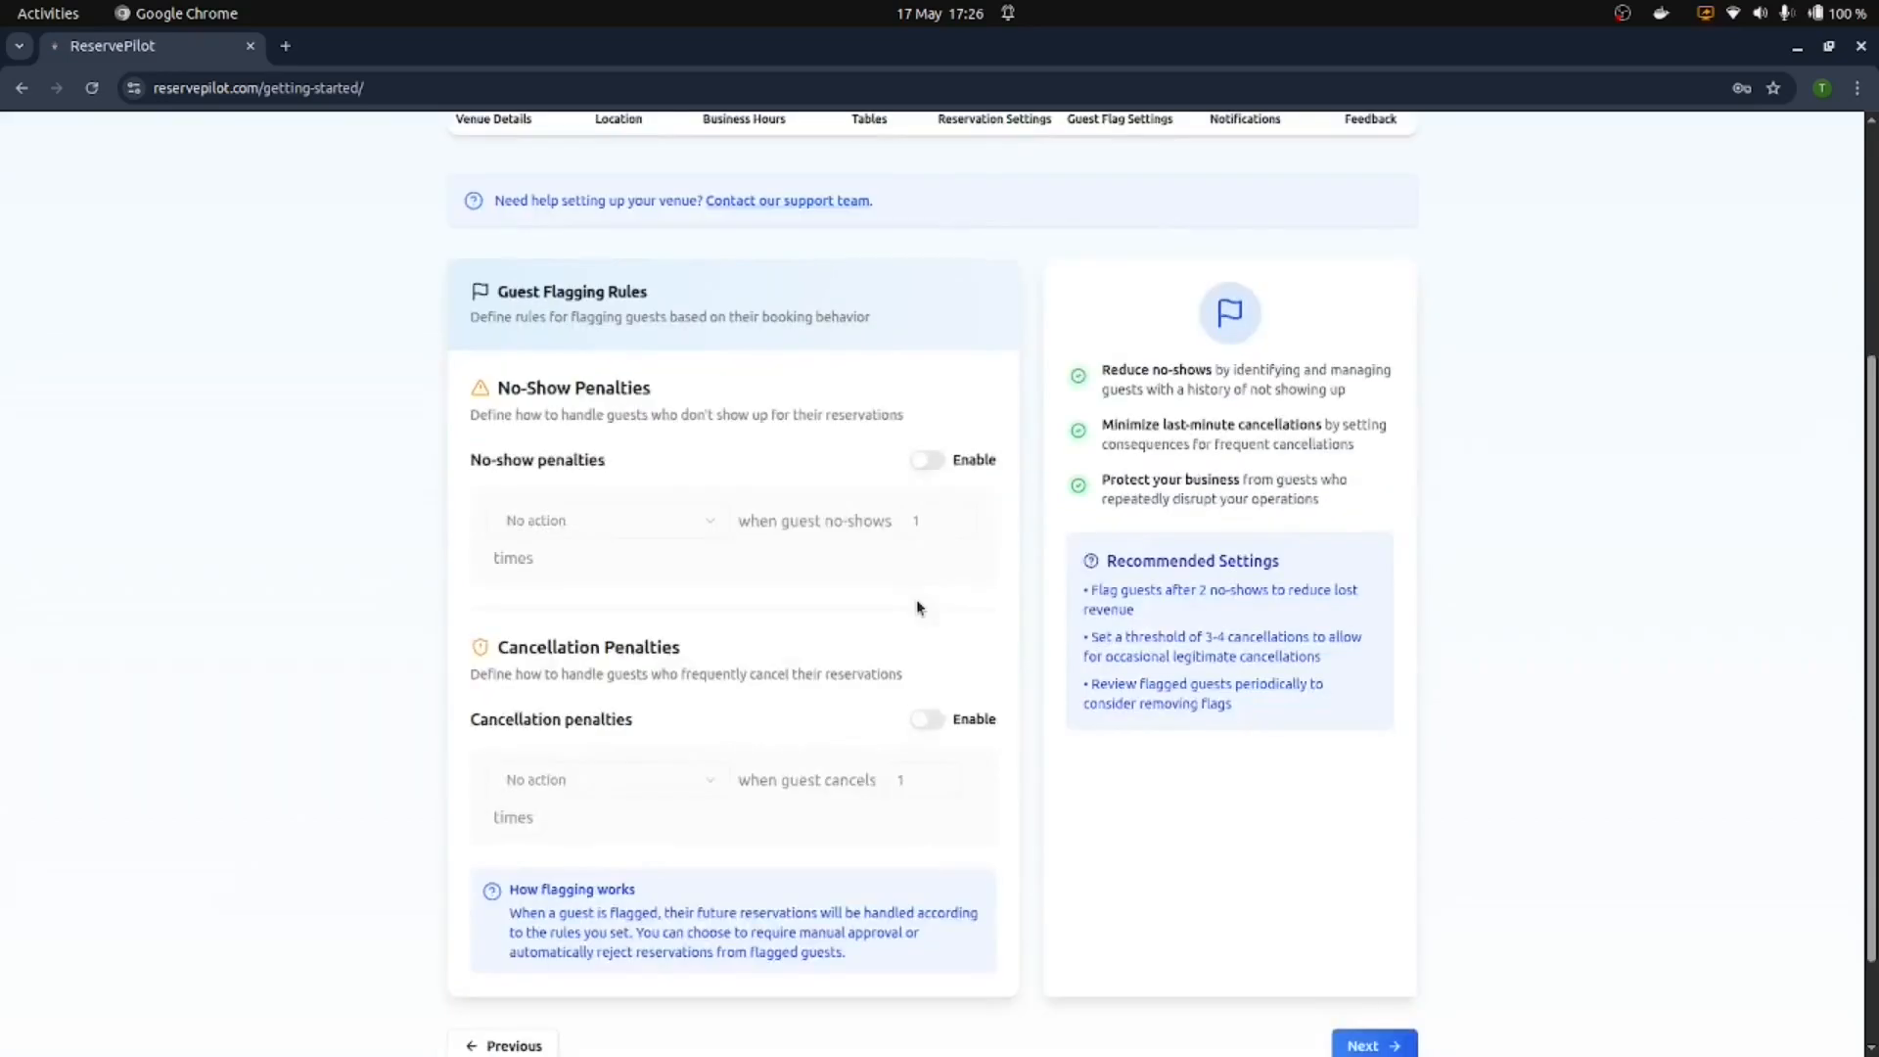
click(929, 462)
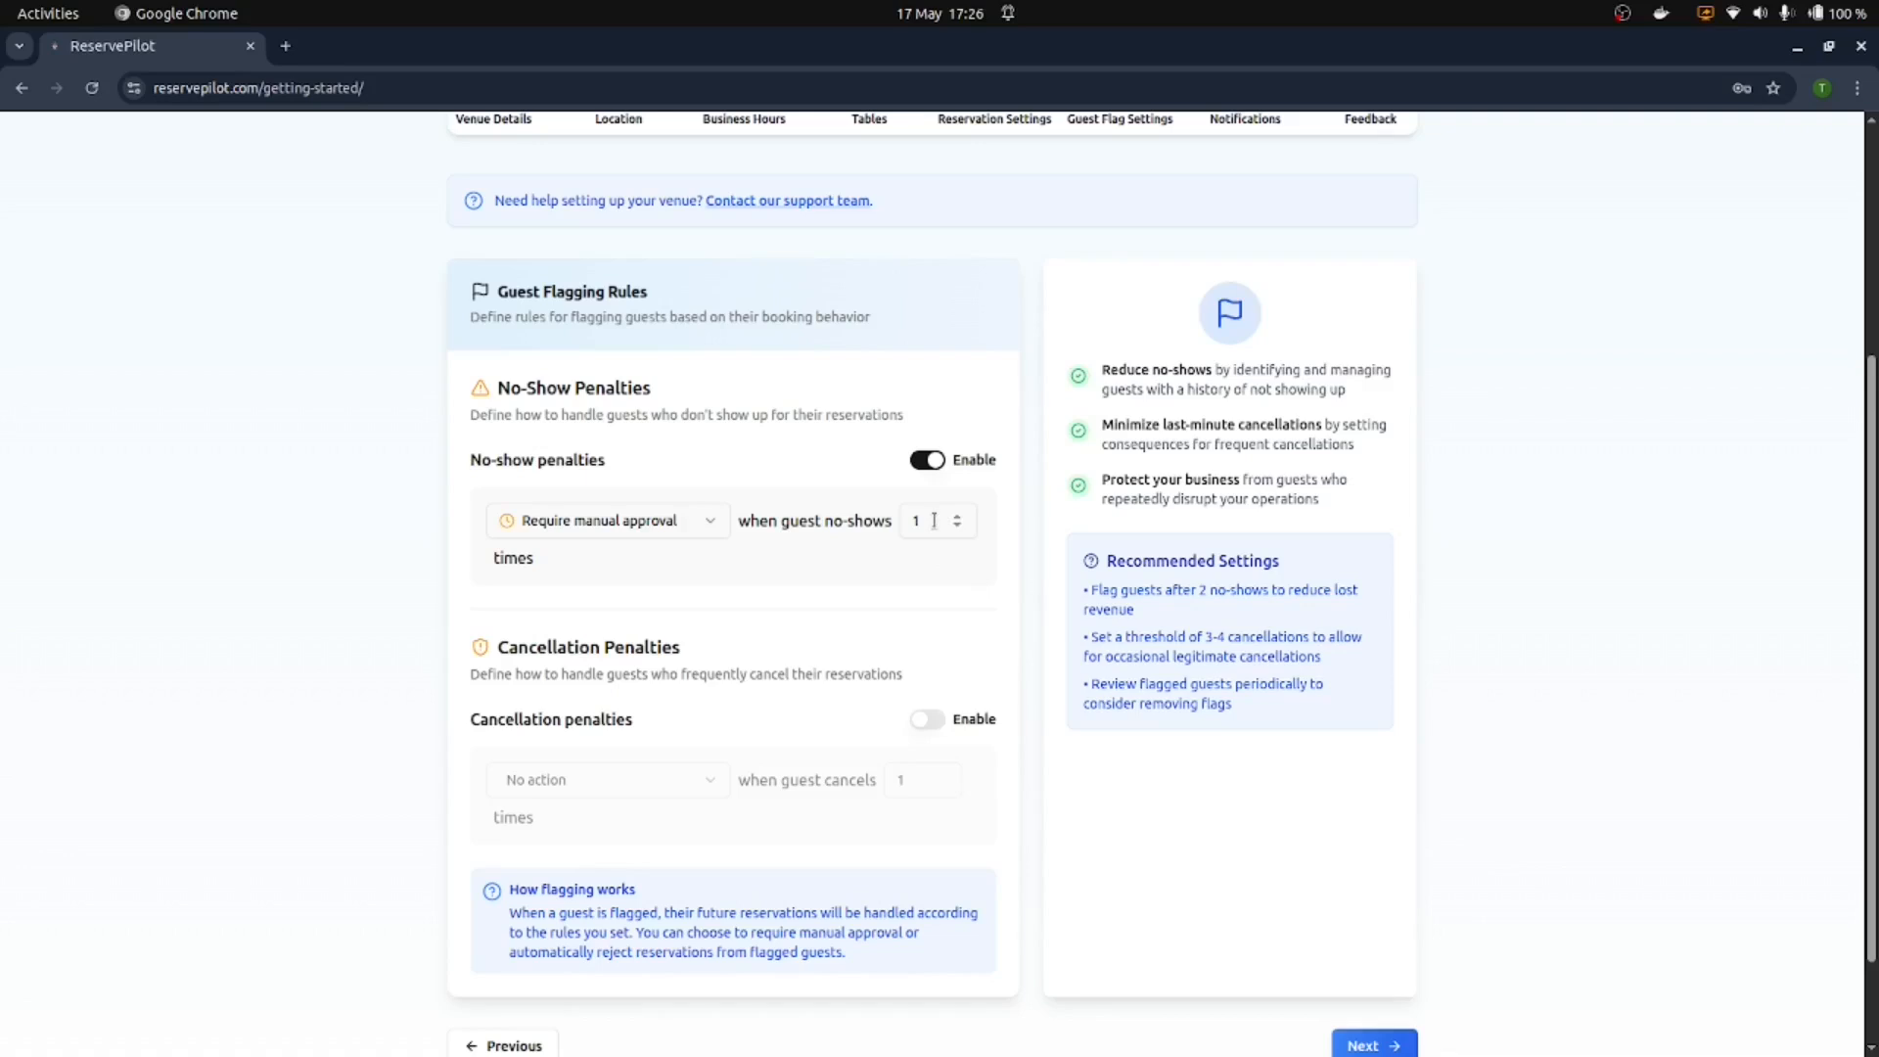
click(635, 532)
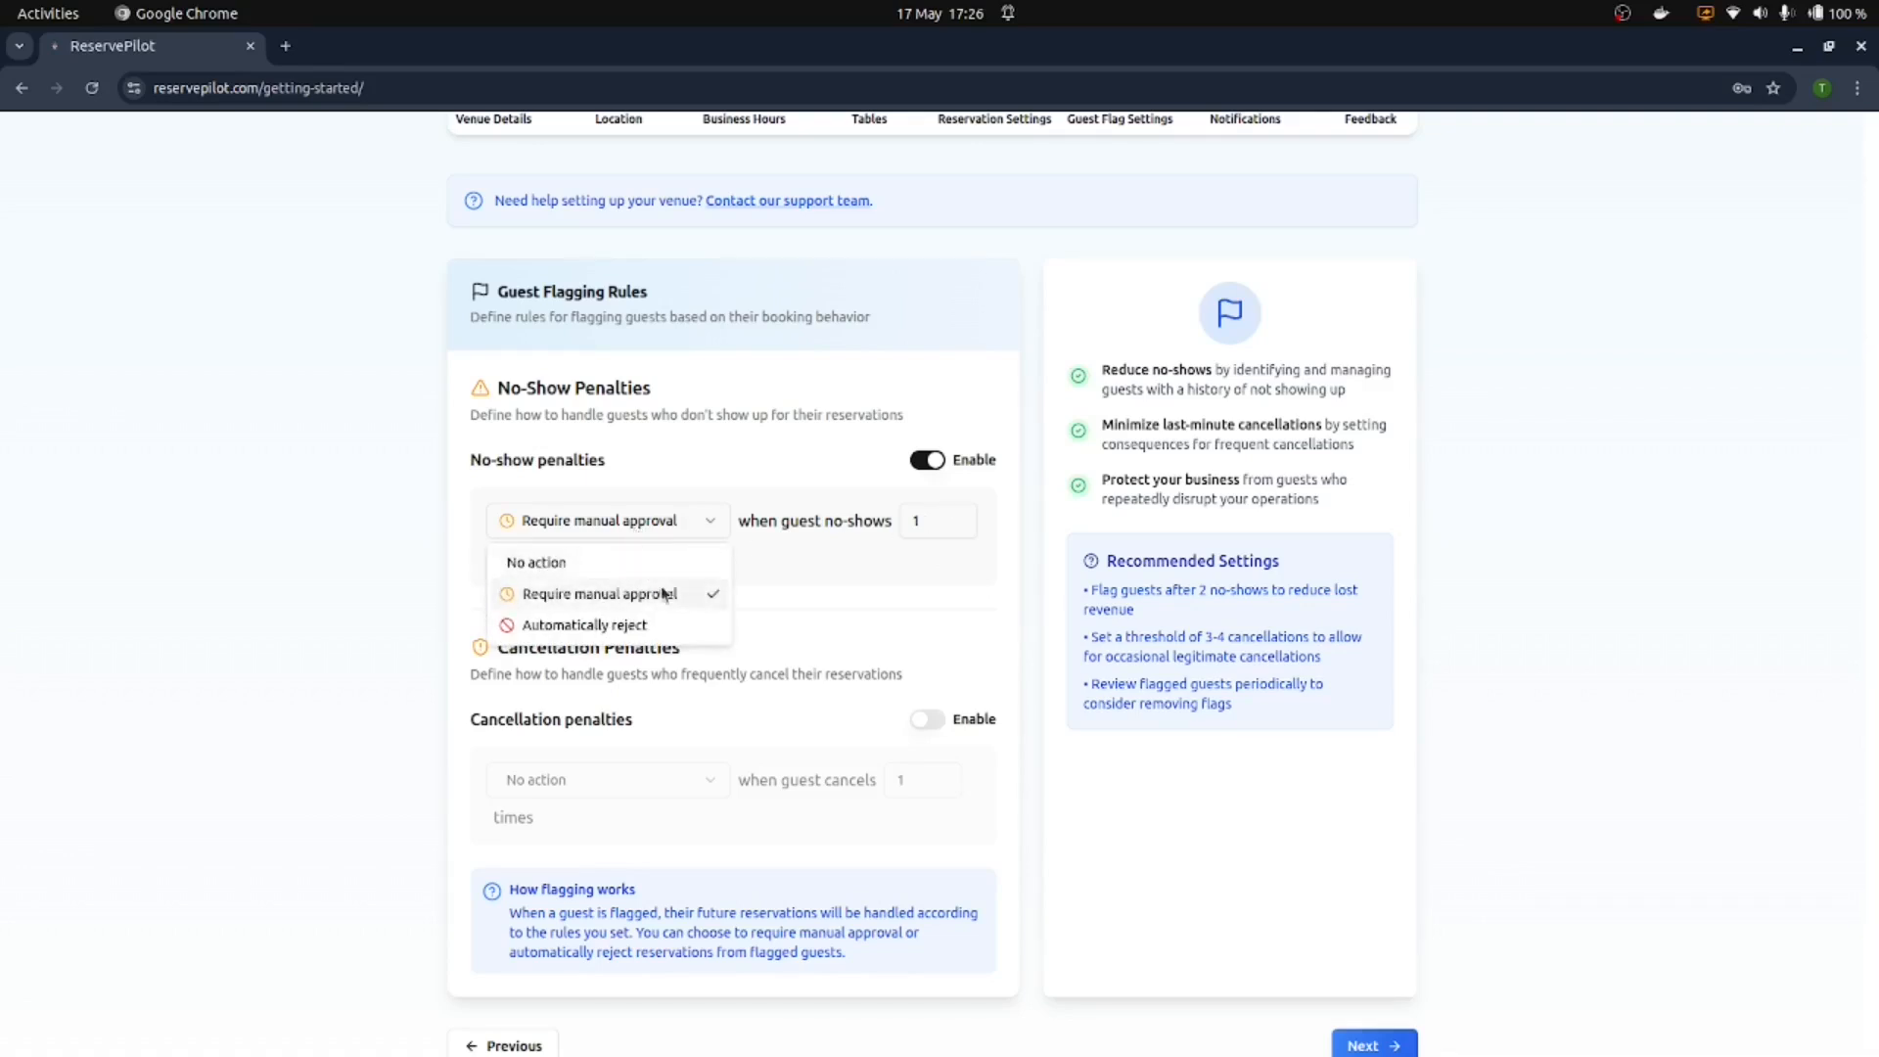
click(626, 624)
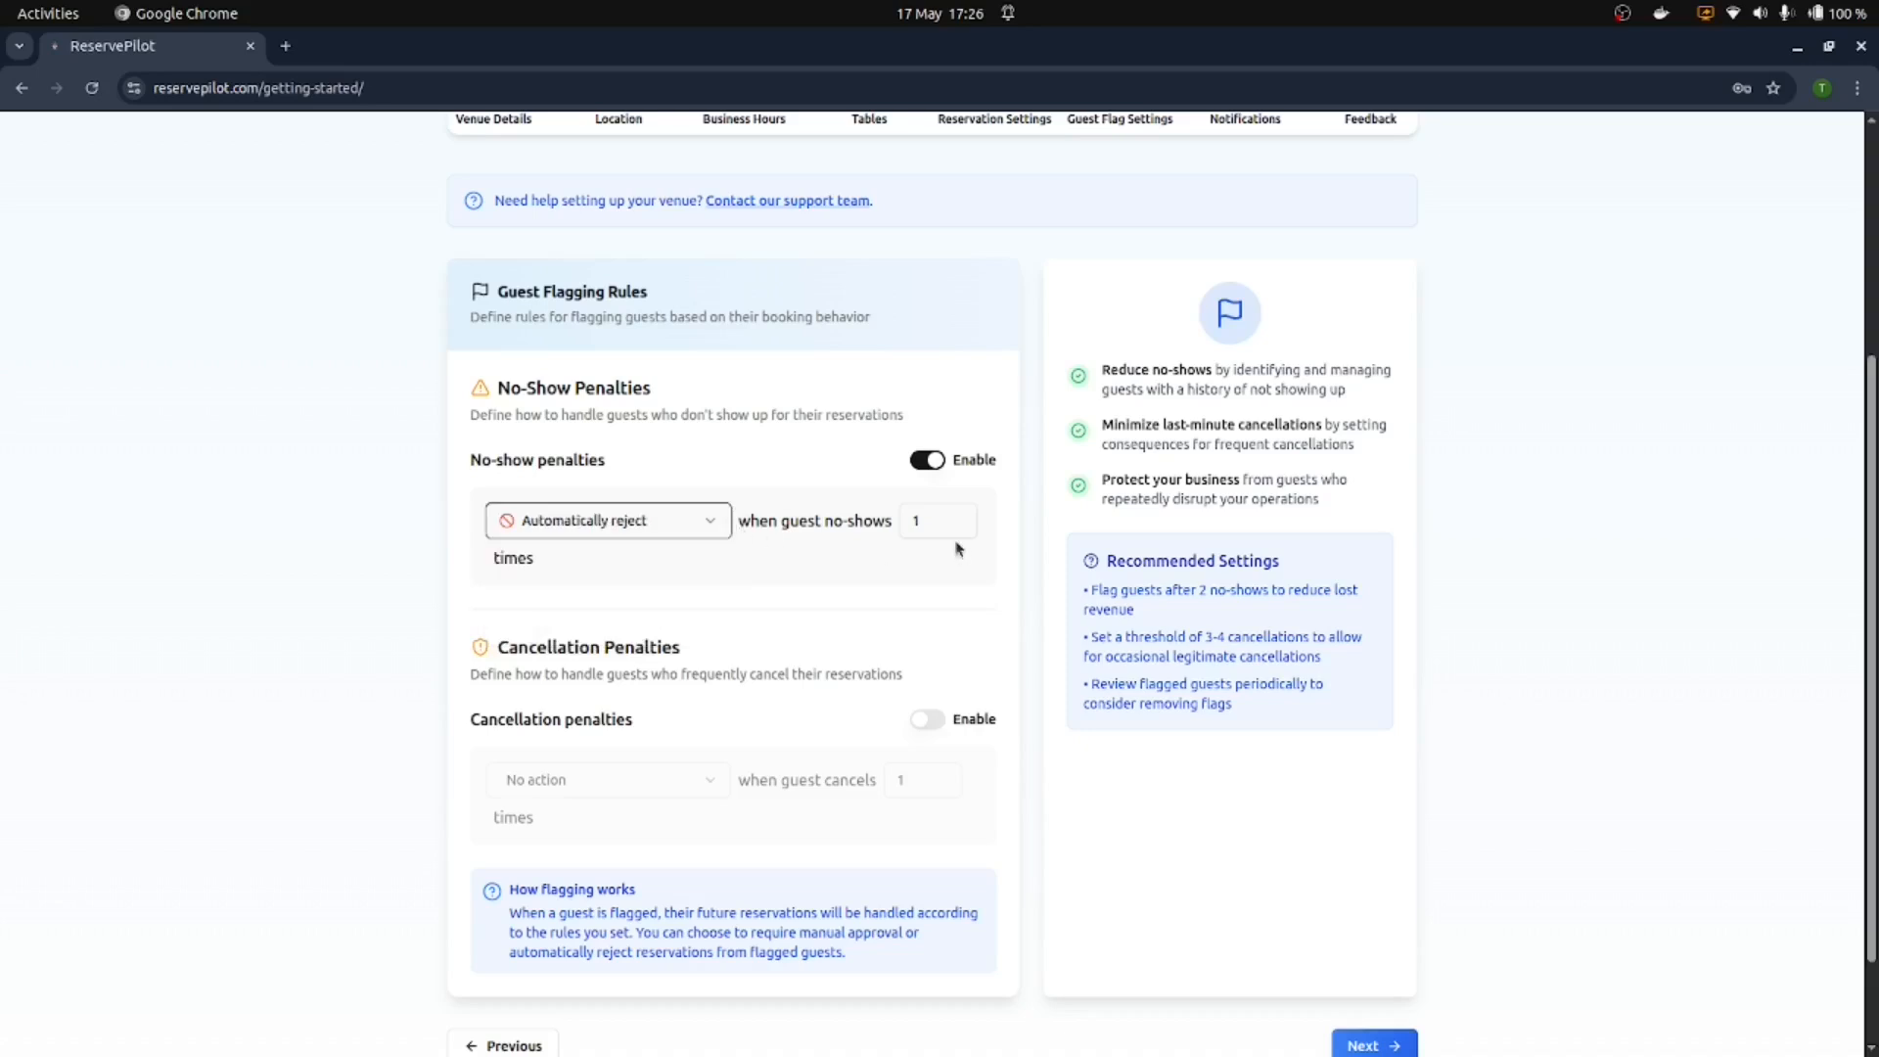
double_click(958, 519)
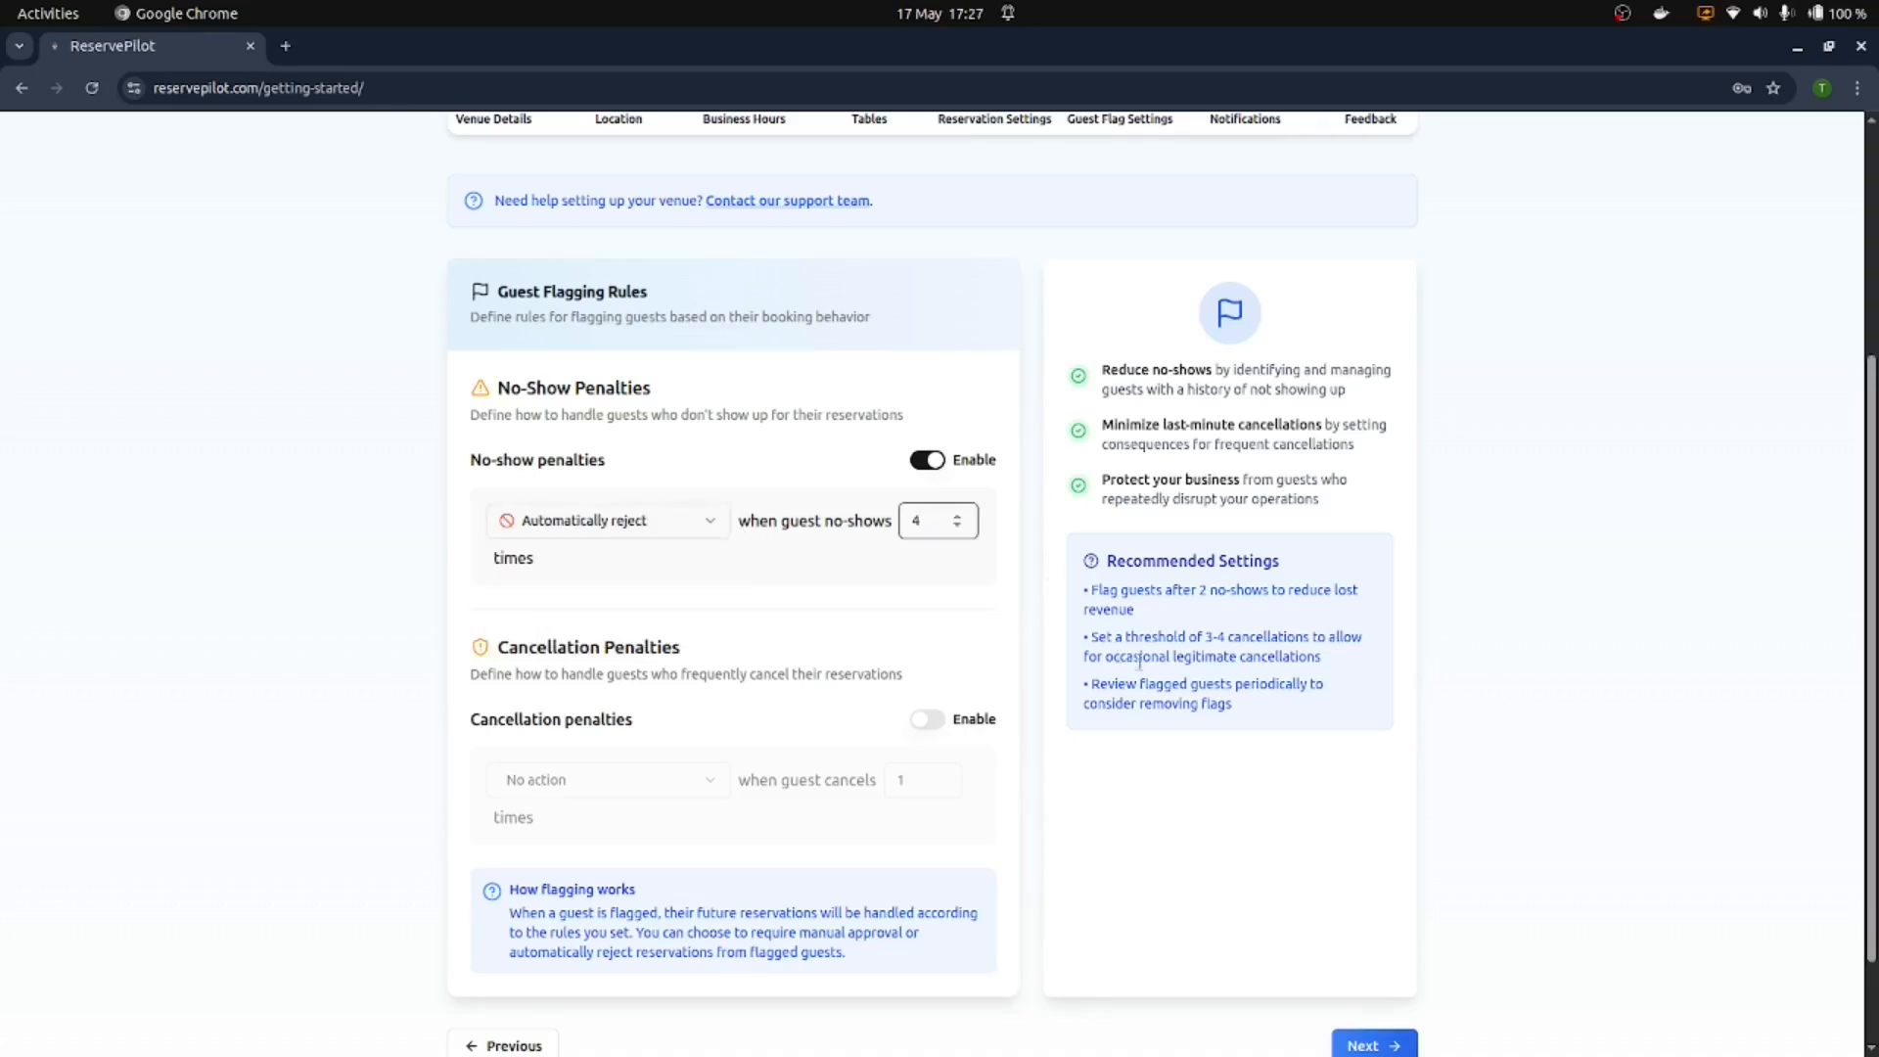
click(928, 459)
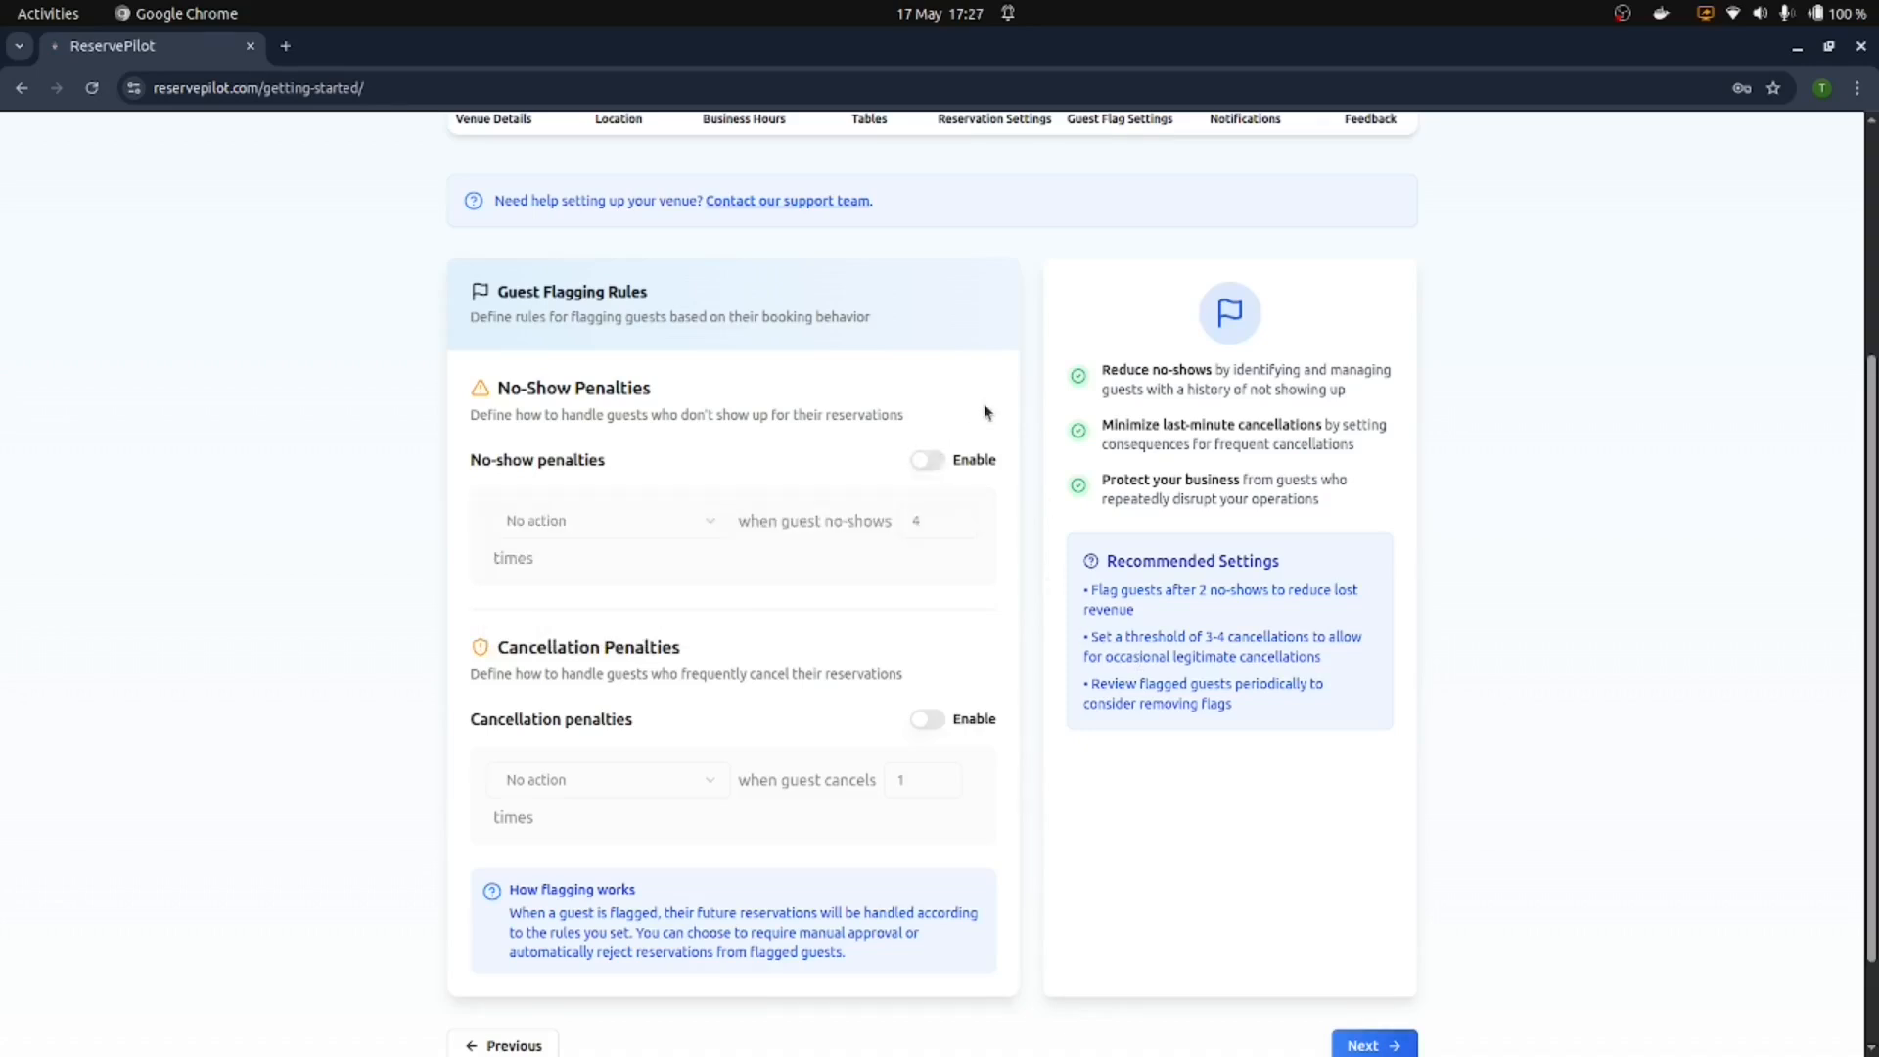
click(1374, 1043)
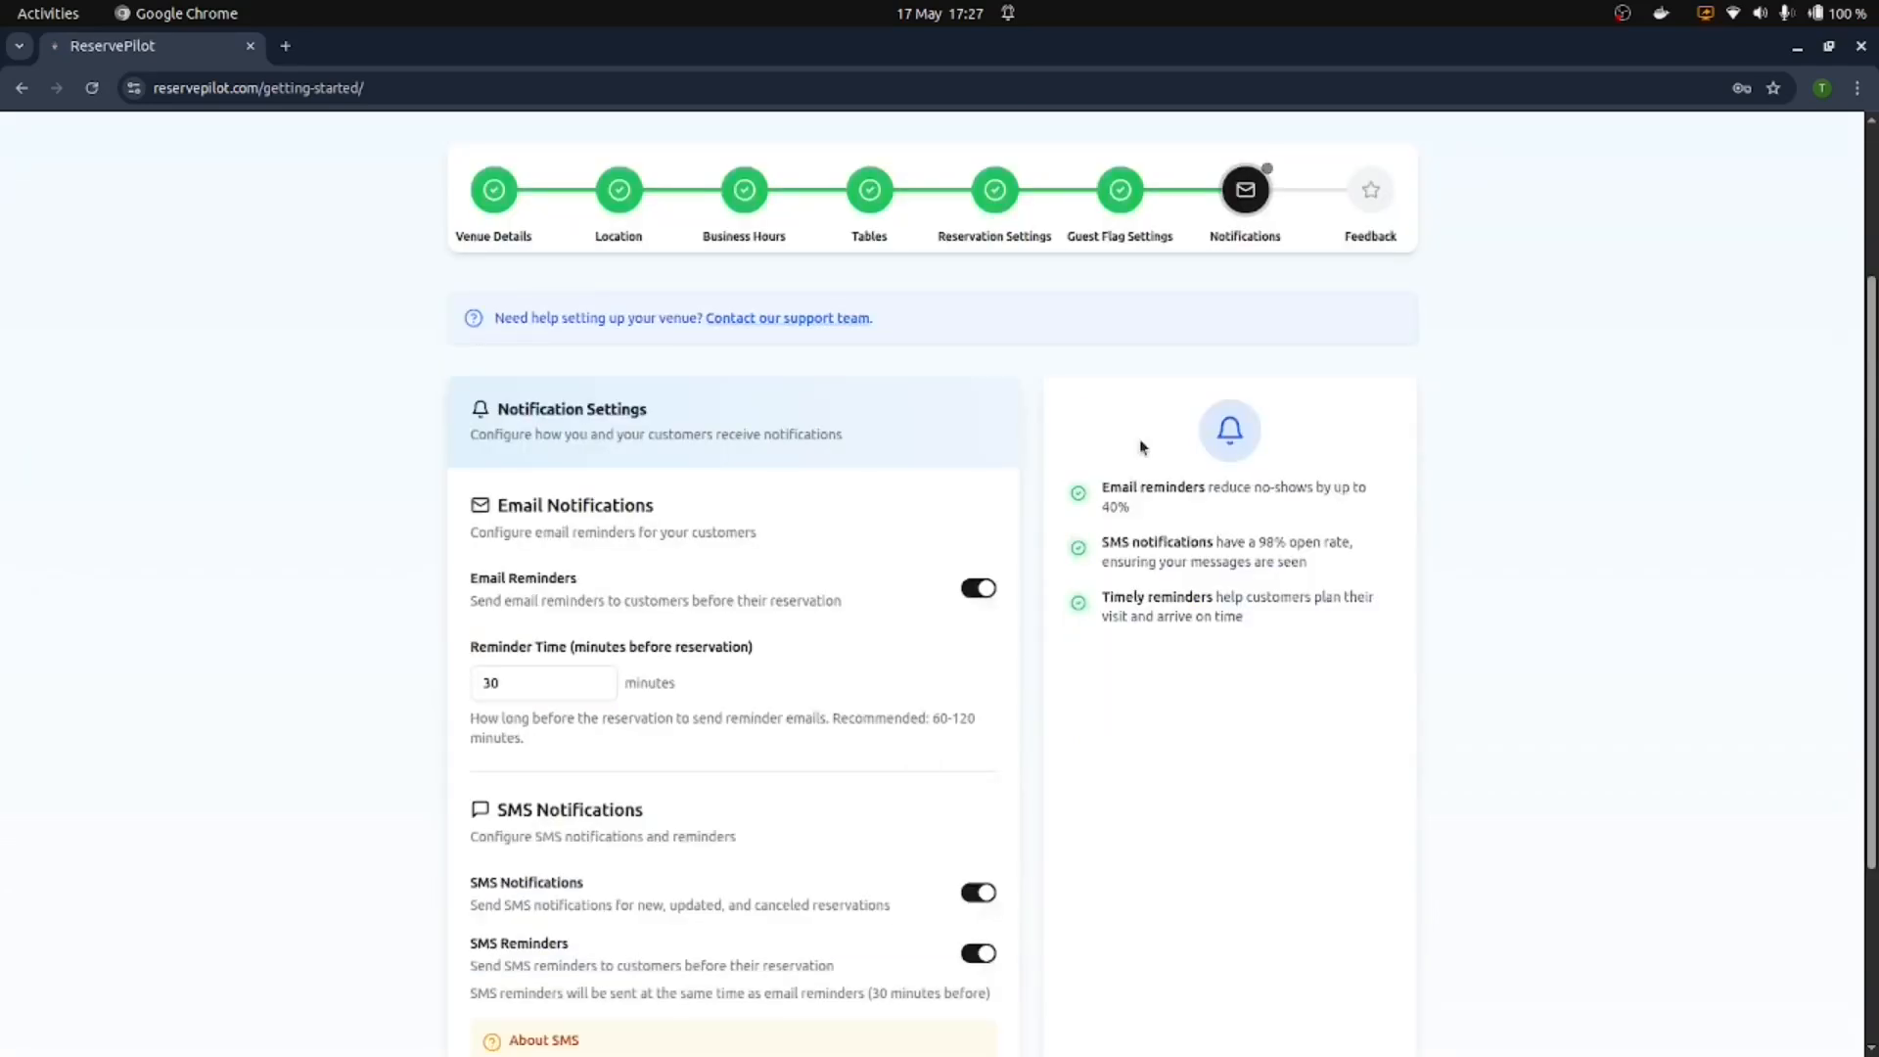
Step: Save the Feedback step to bring the setup wizard to 100% complete
scroll(1140, 446, down, 5)
click(1374, 926)
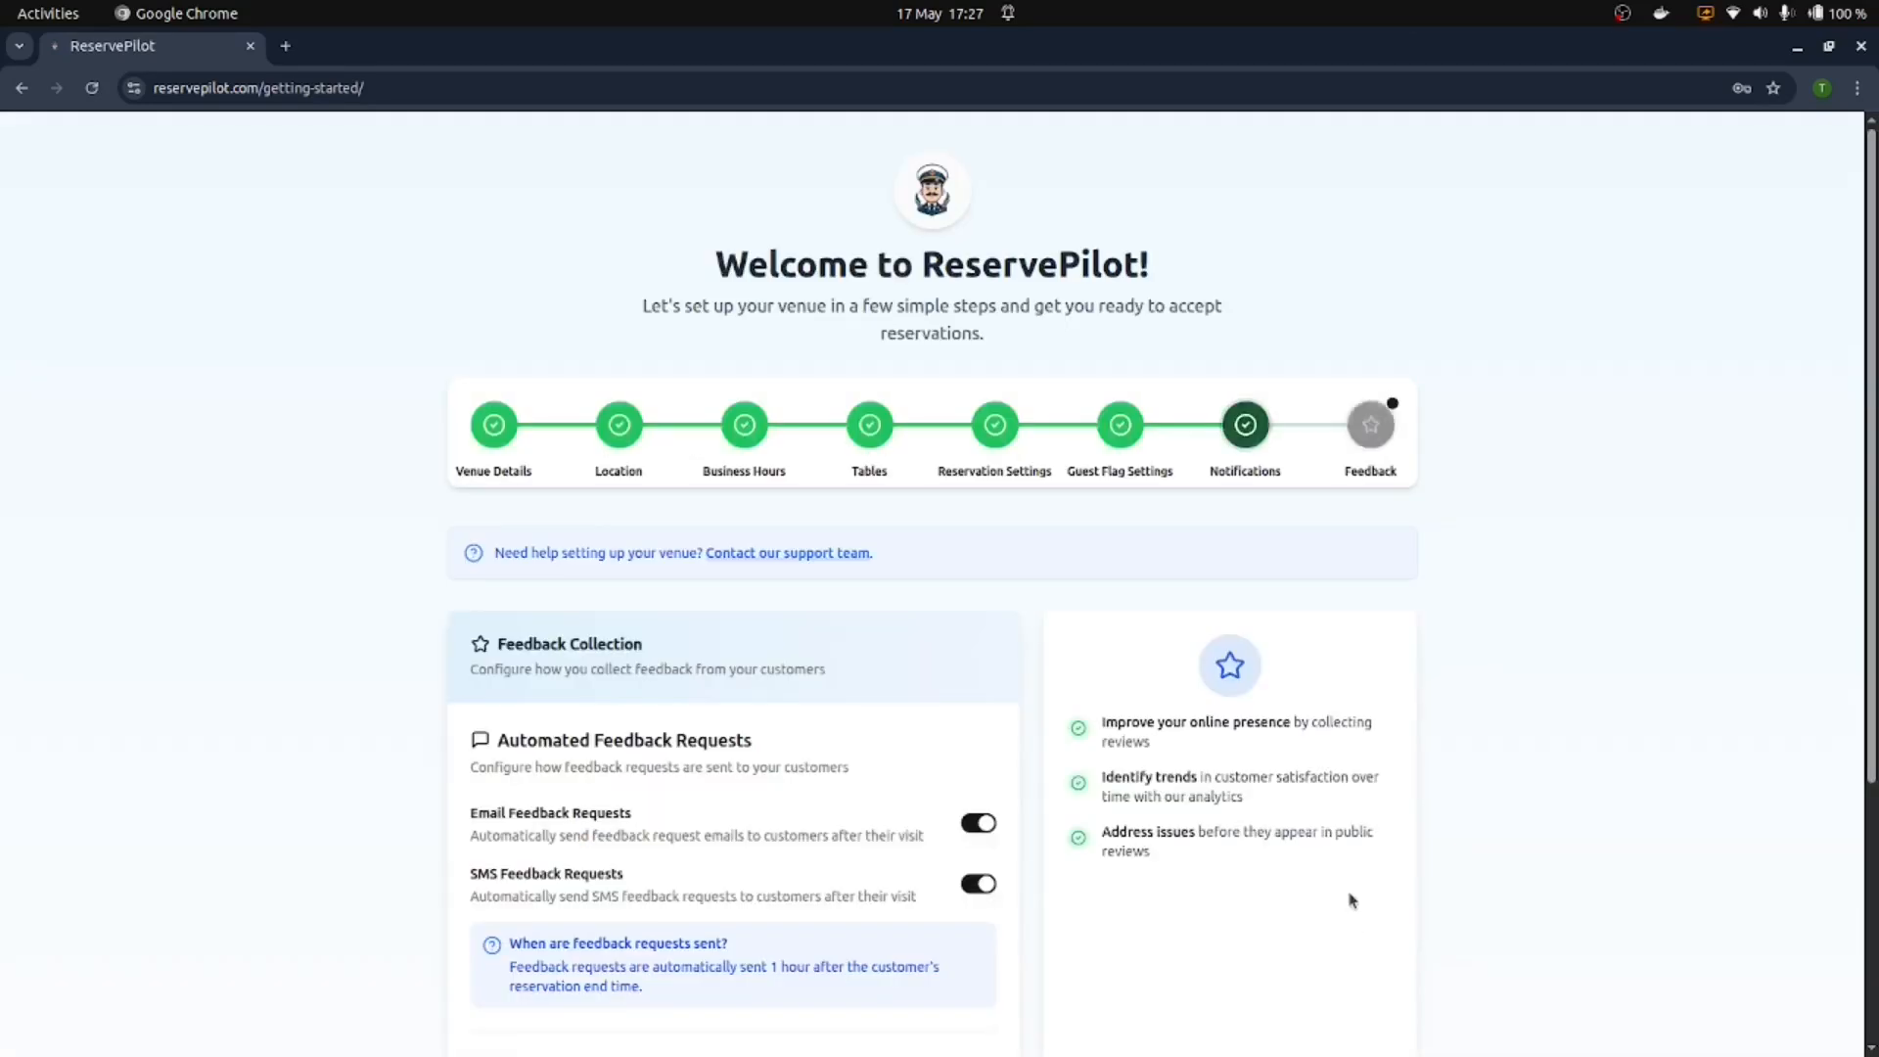
scroll(1331, 935, down, 5)
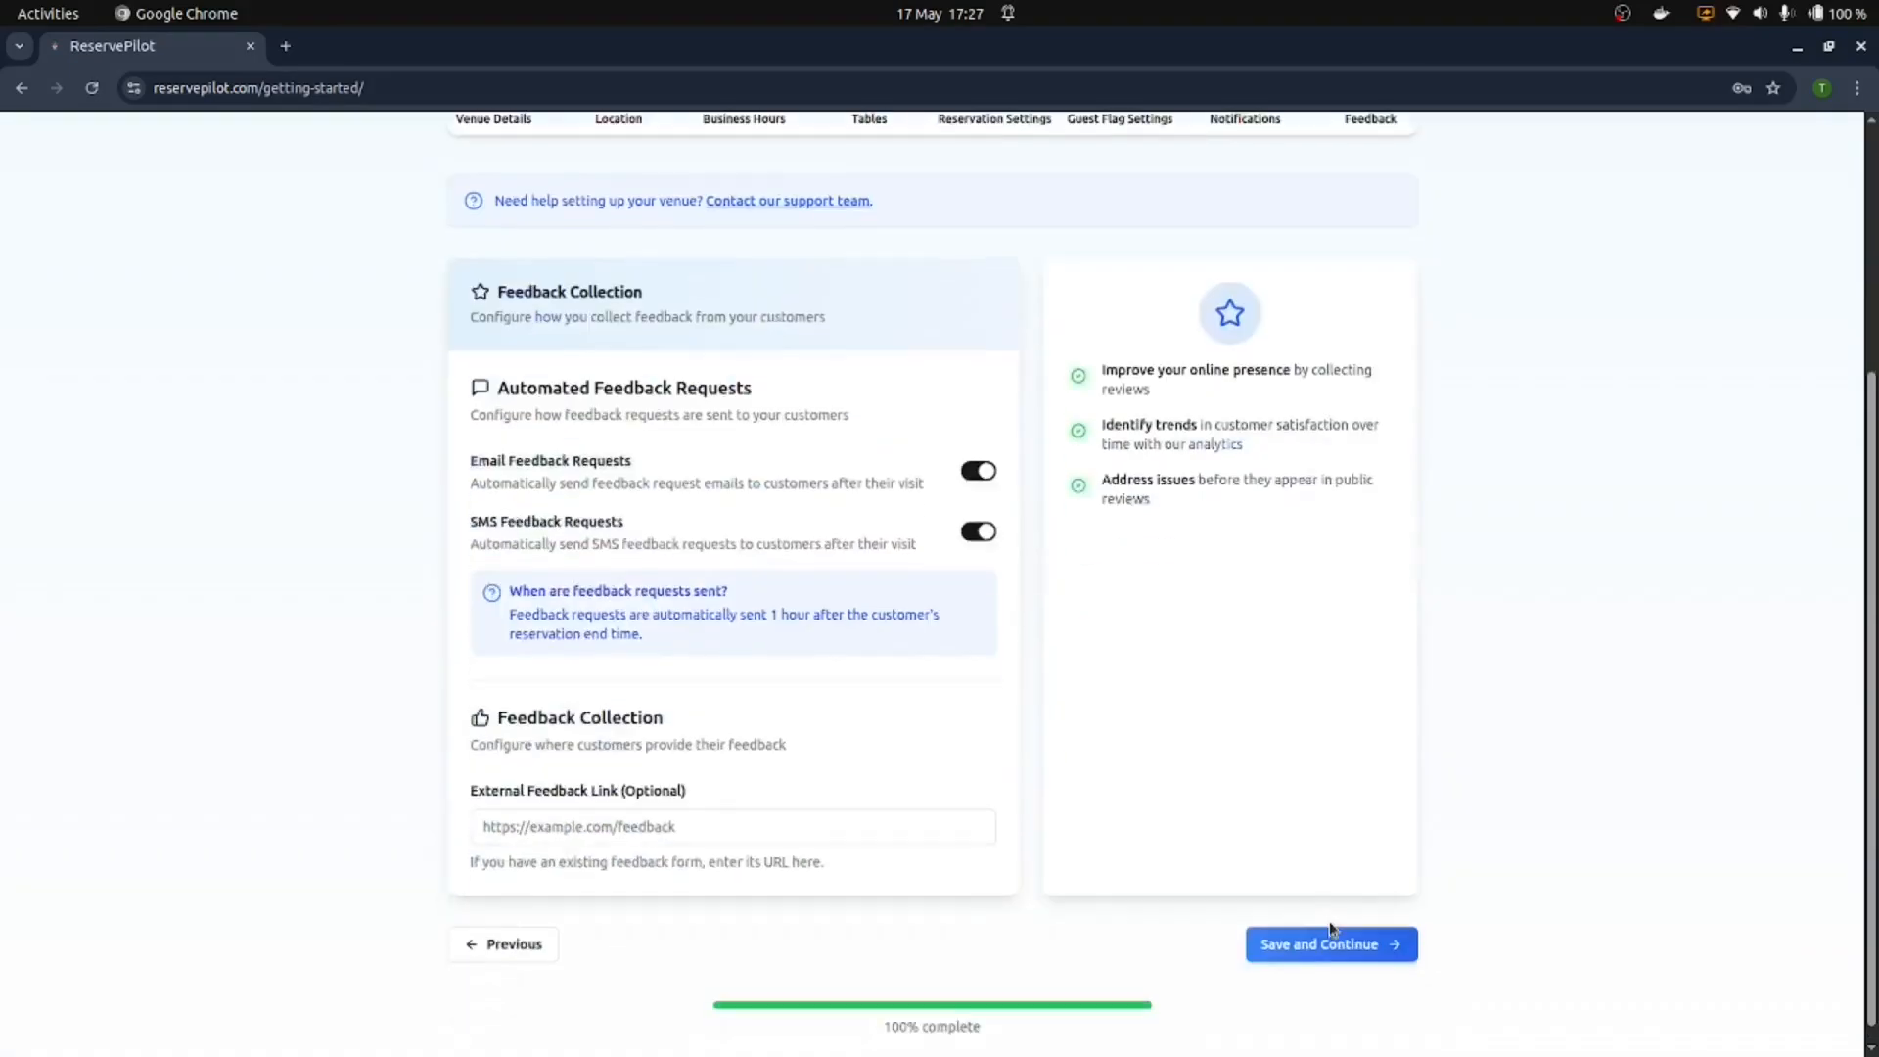
click(1348, 944)
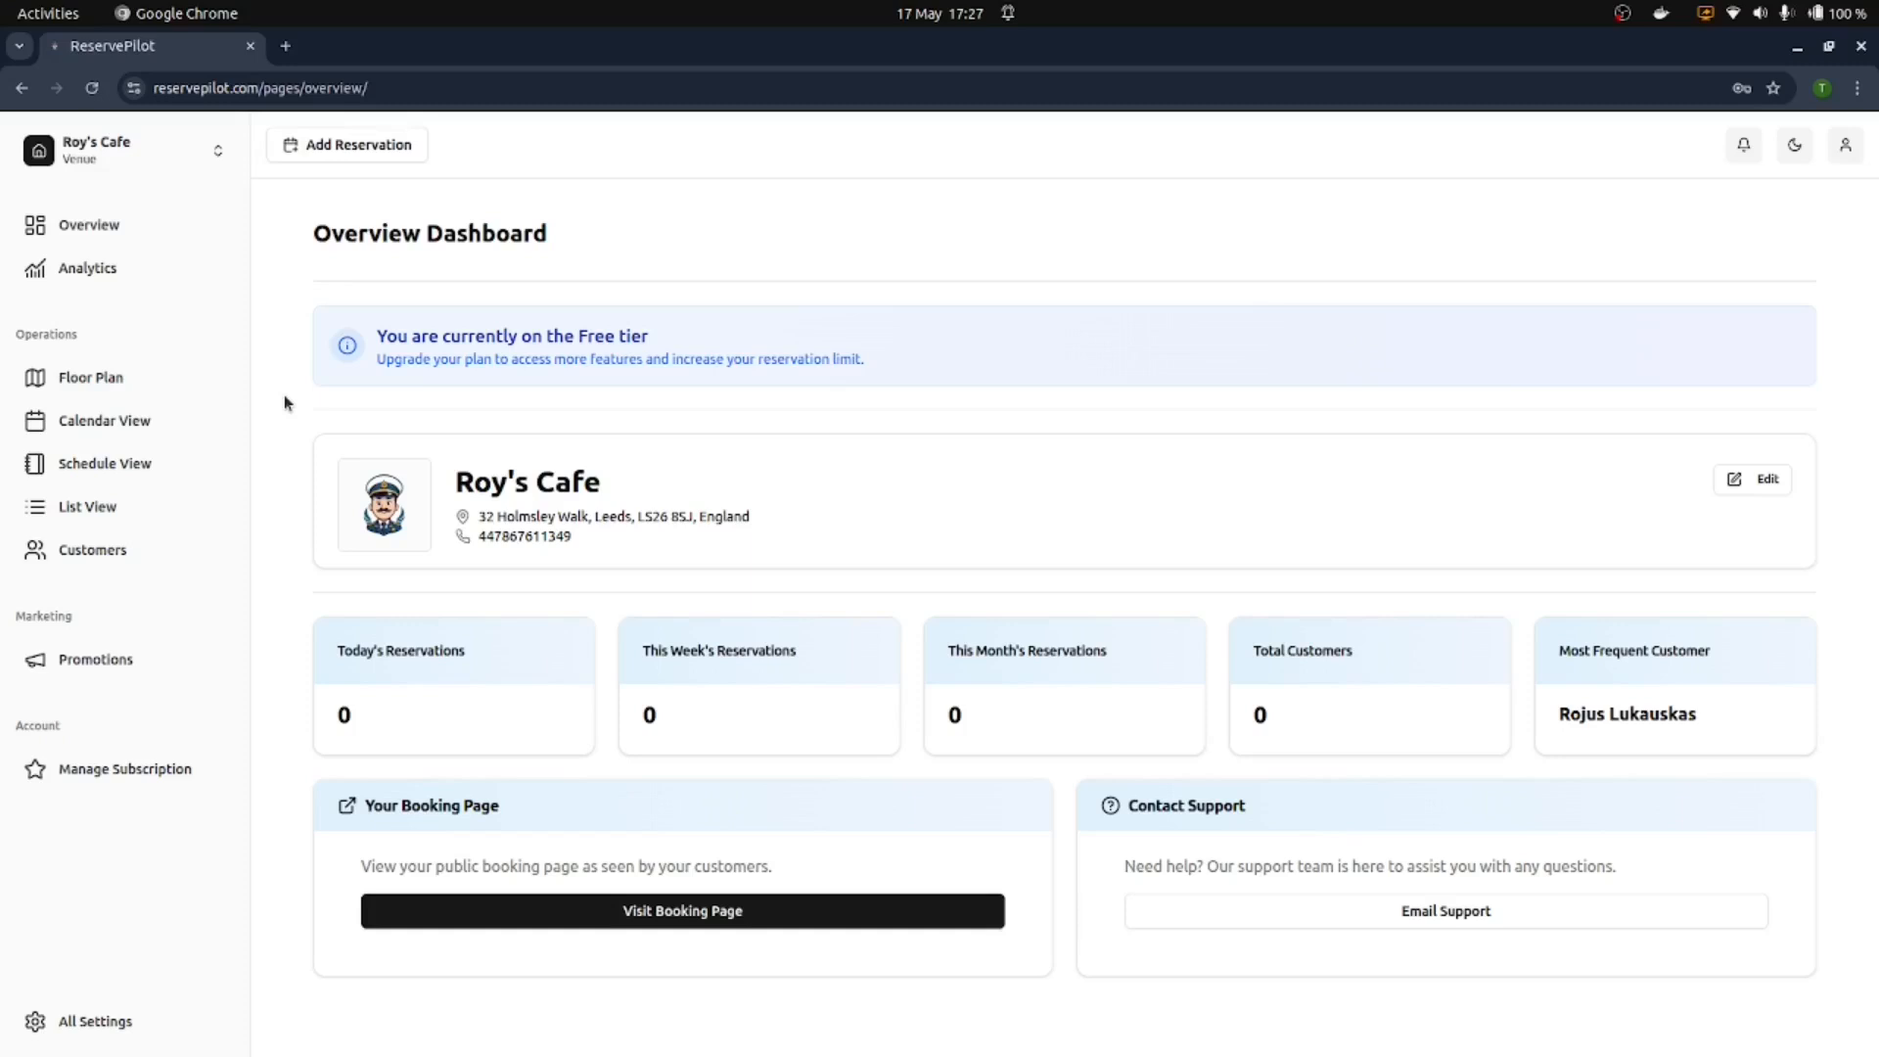
Step: Open the Business Hours page from All Settings
click(77, 1023)
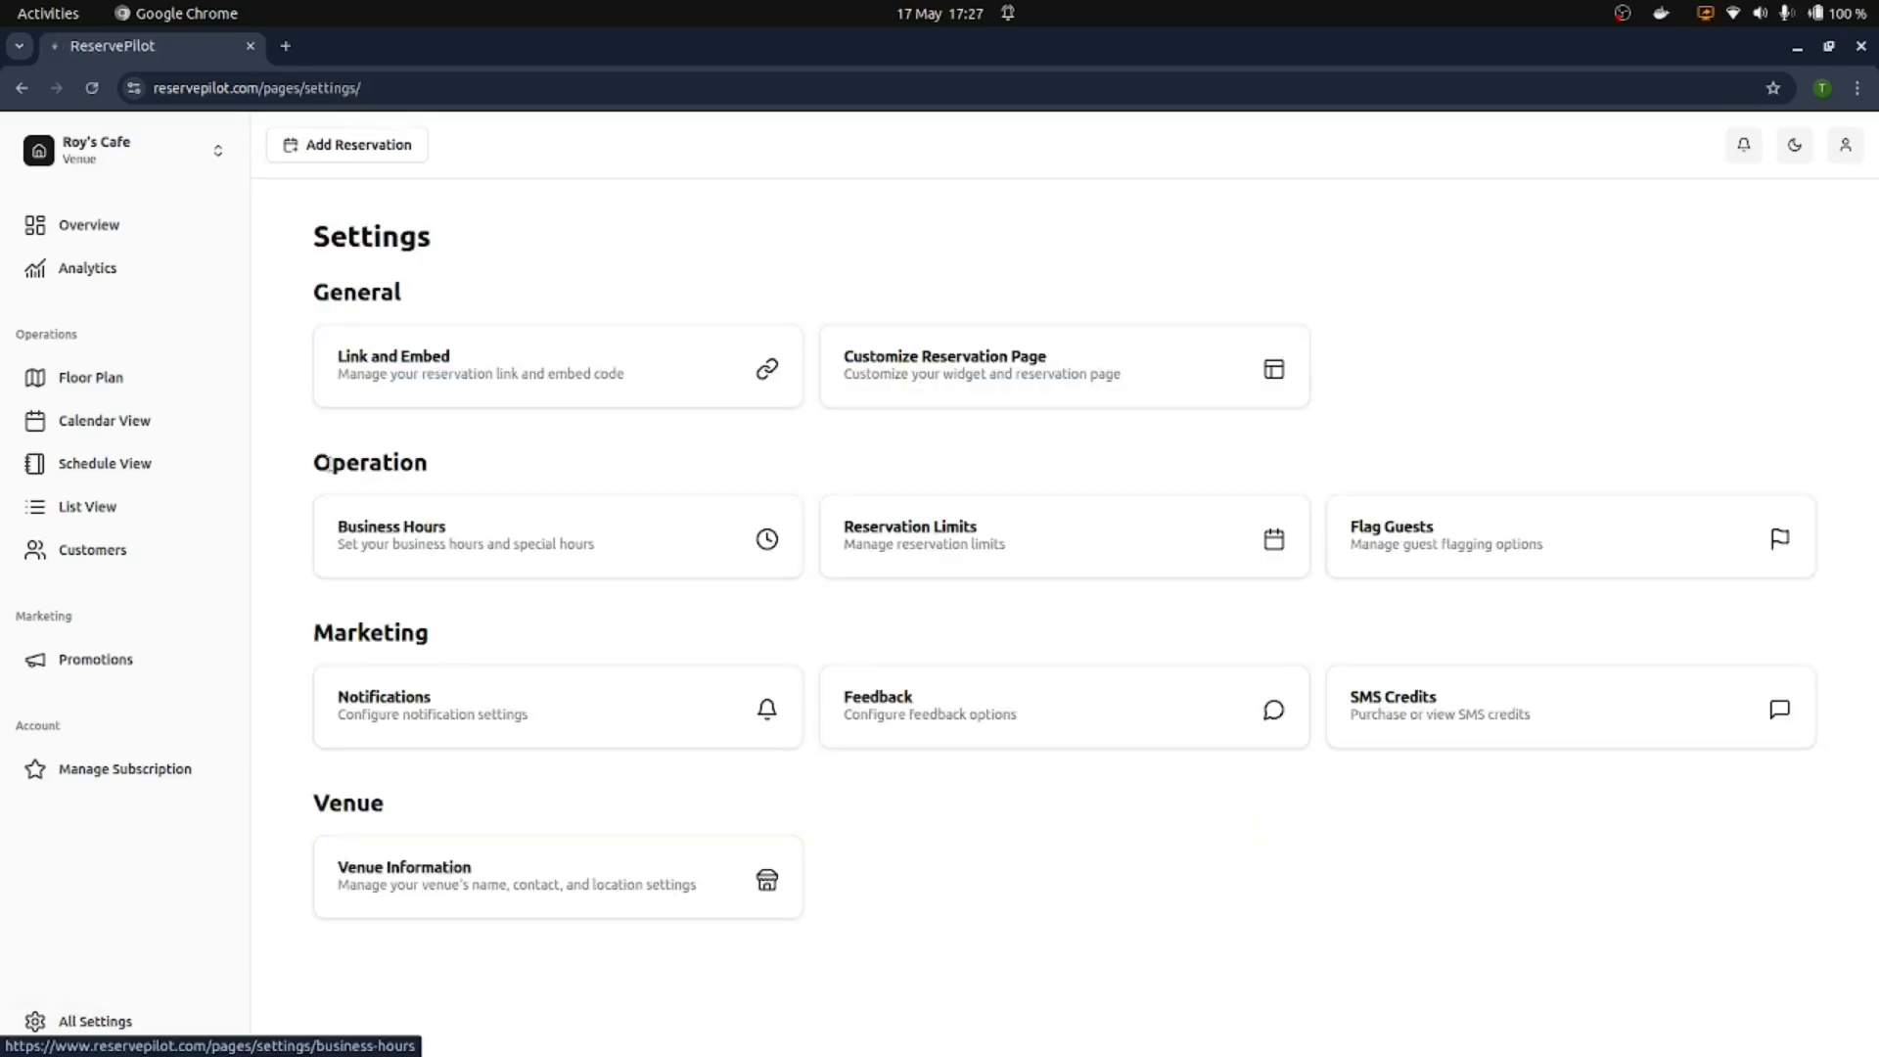
click(388, 544)
scroll(575, 343, down, 5)
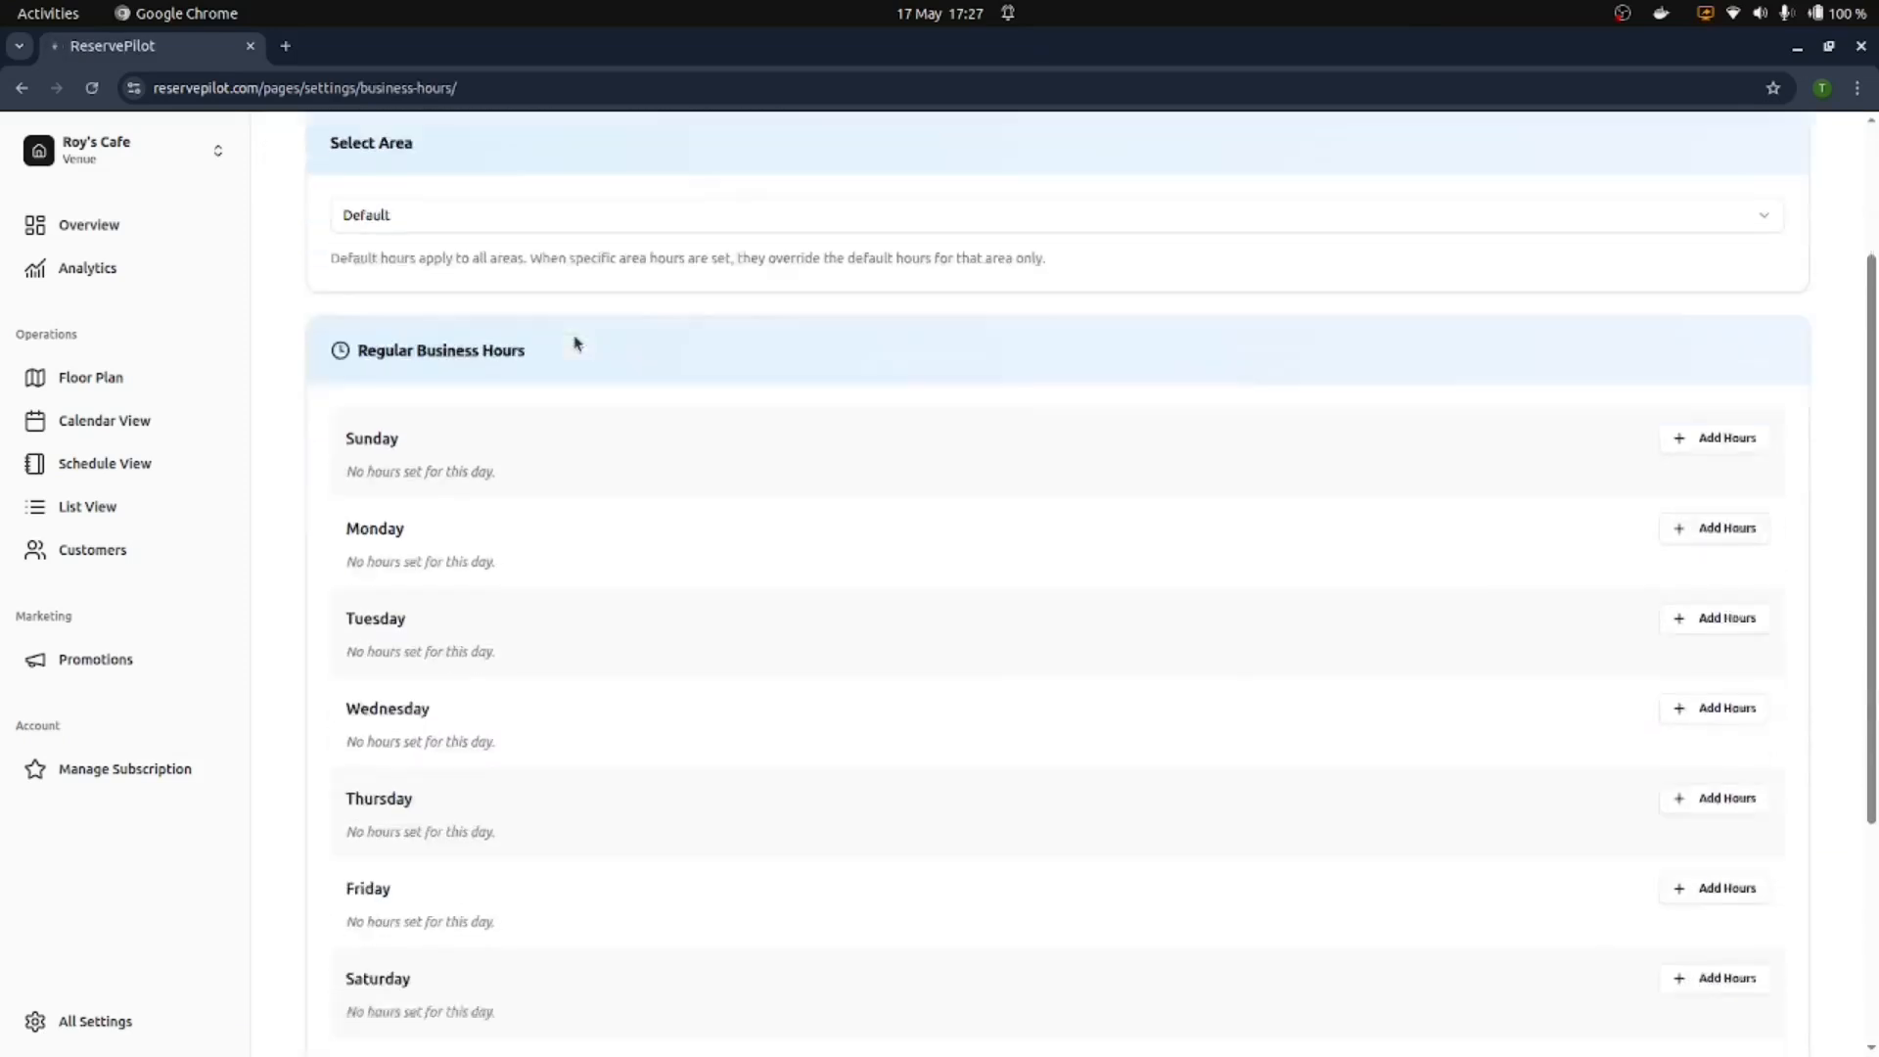
scroll(595, 351, up, 5)
Step: View the business hours for the Main Dining area
click(571, 437)
click(574, 436)
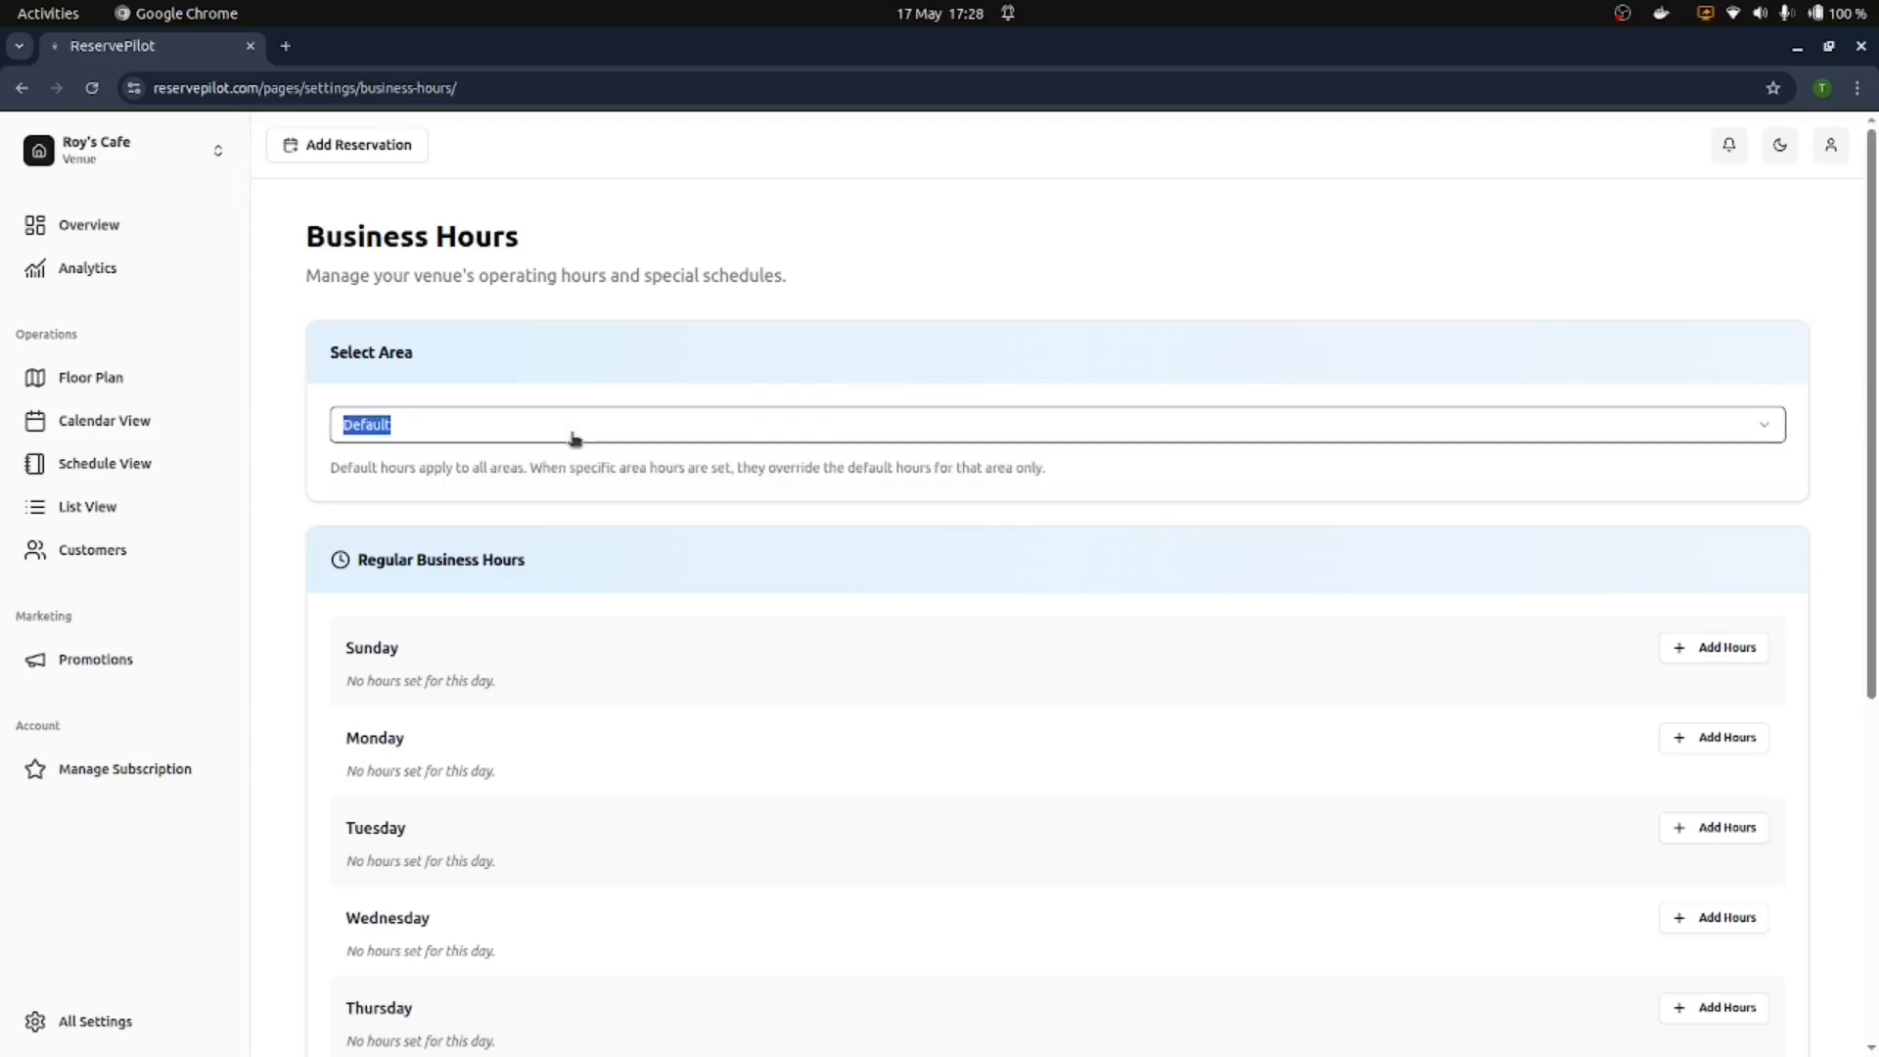
click(574, 438)
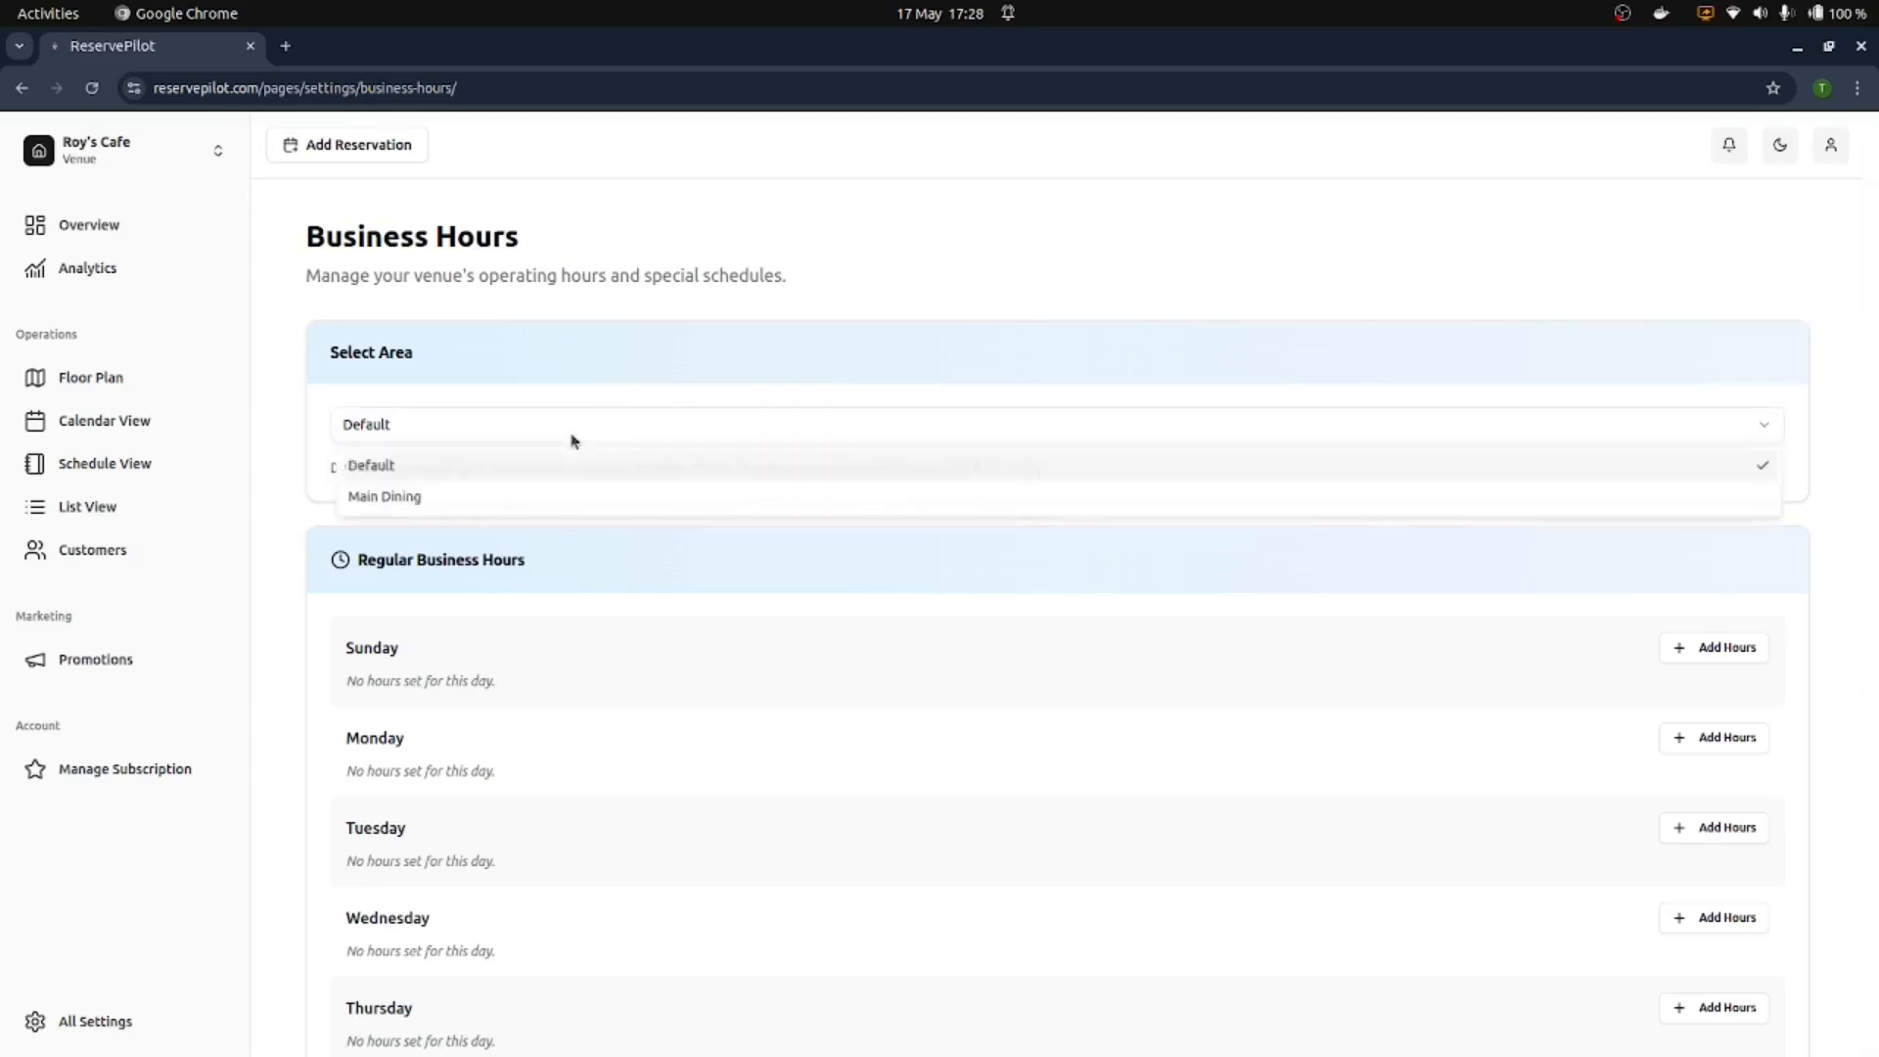
click(529, 501)
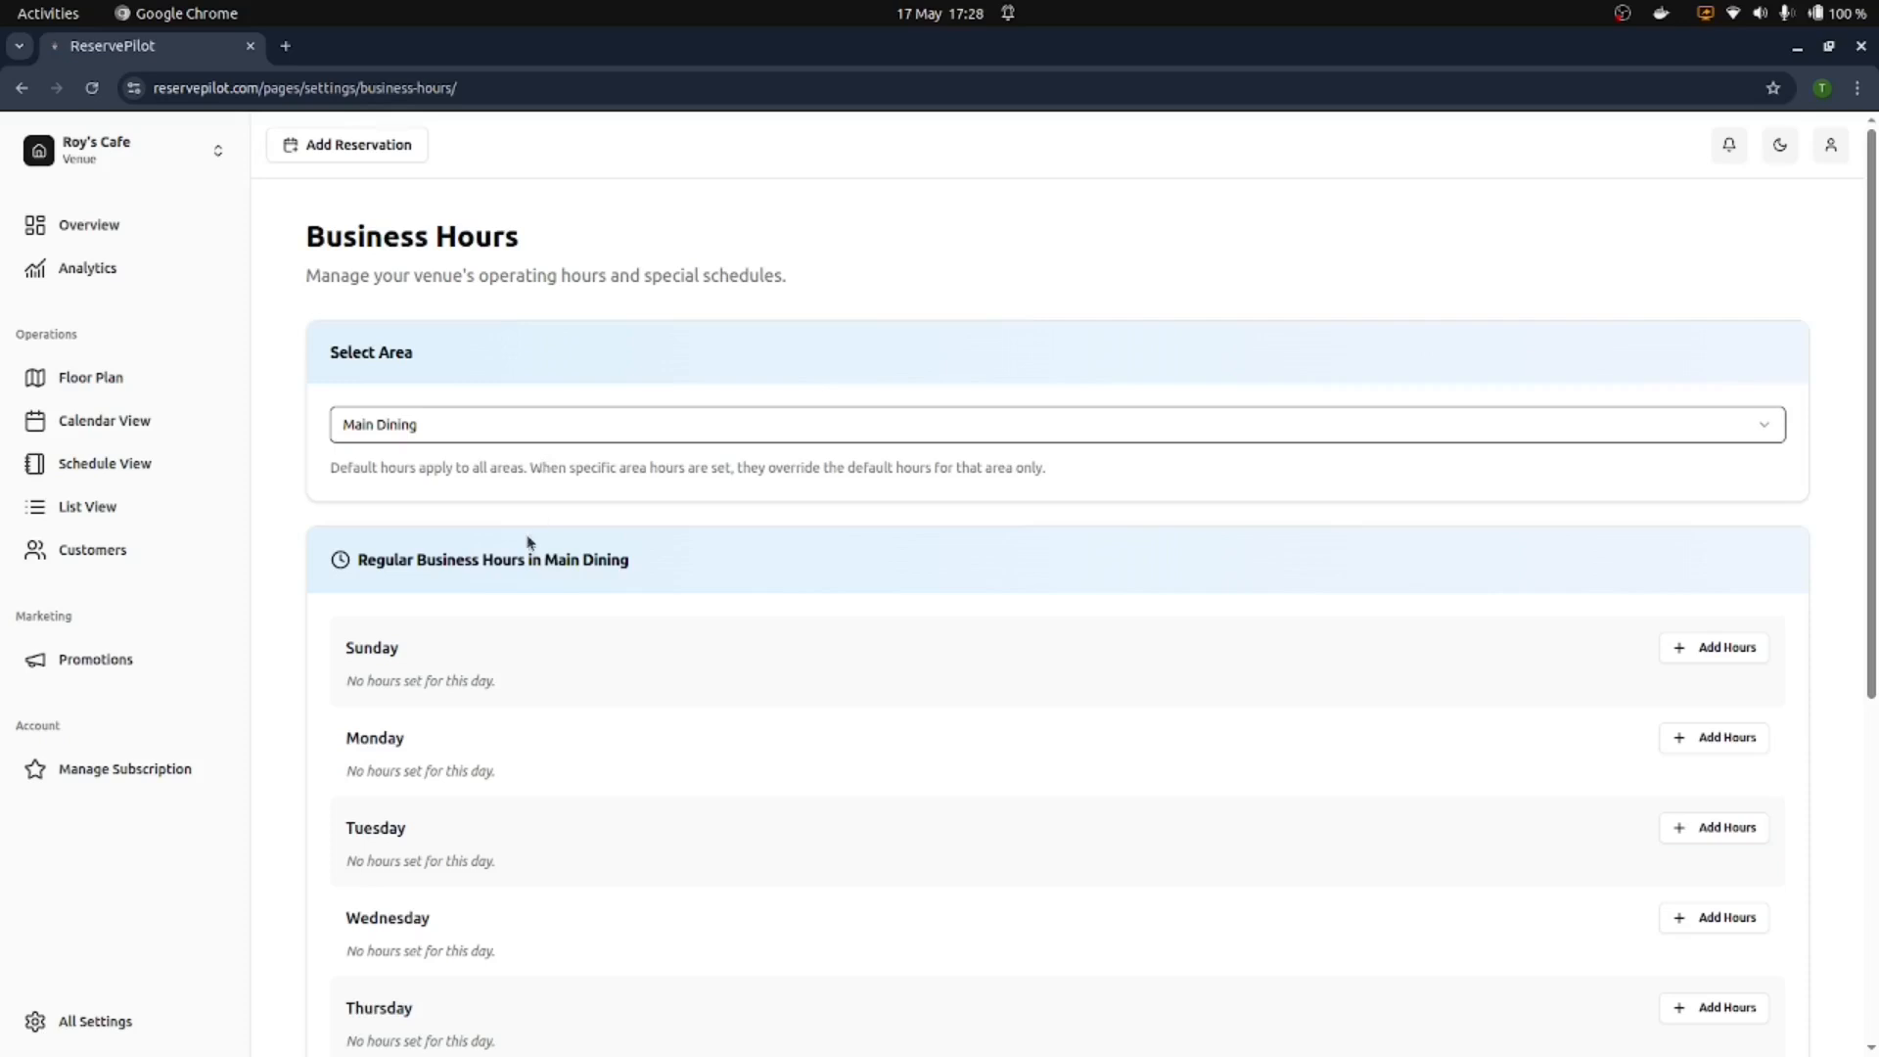
drag(358, 557, 597, 569)
click(650, 568)
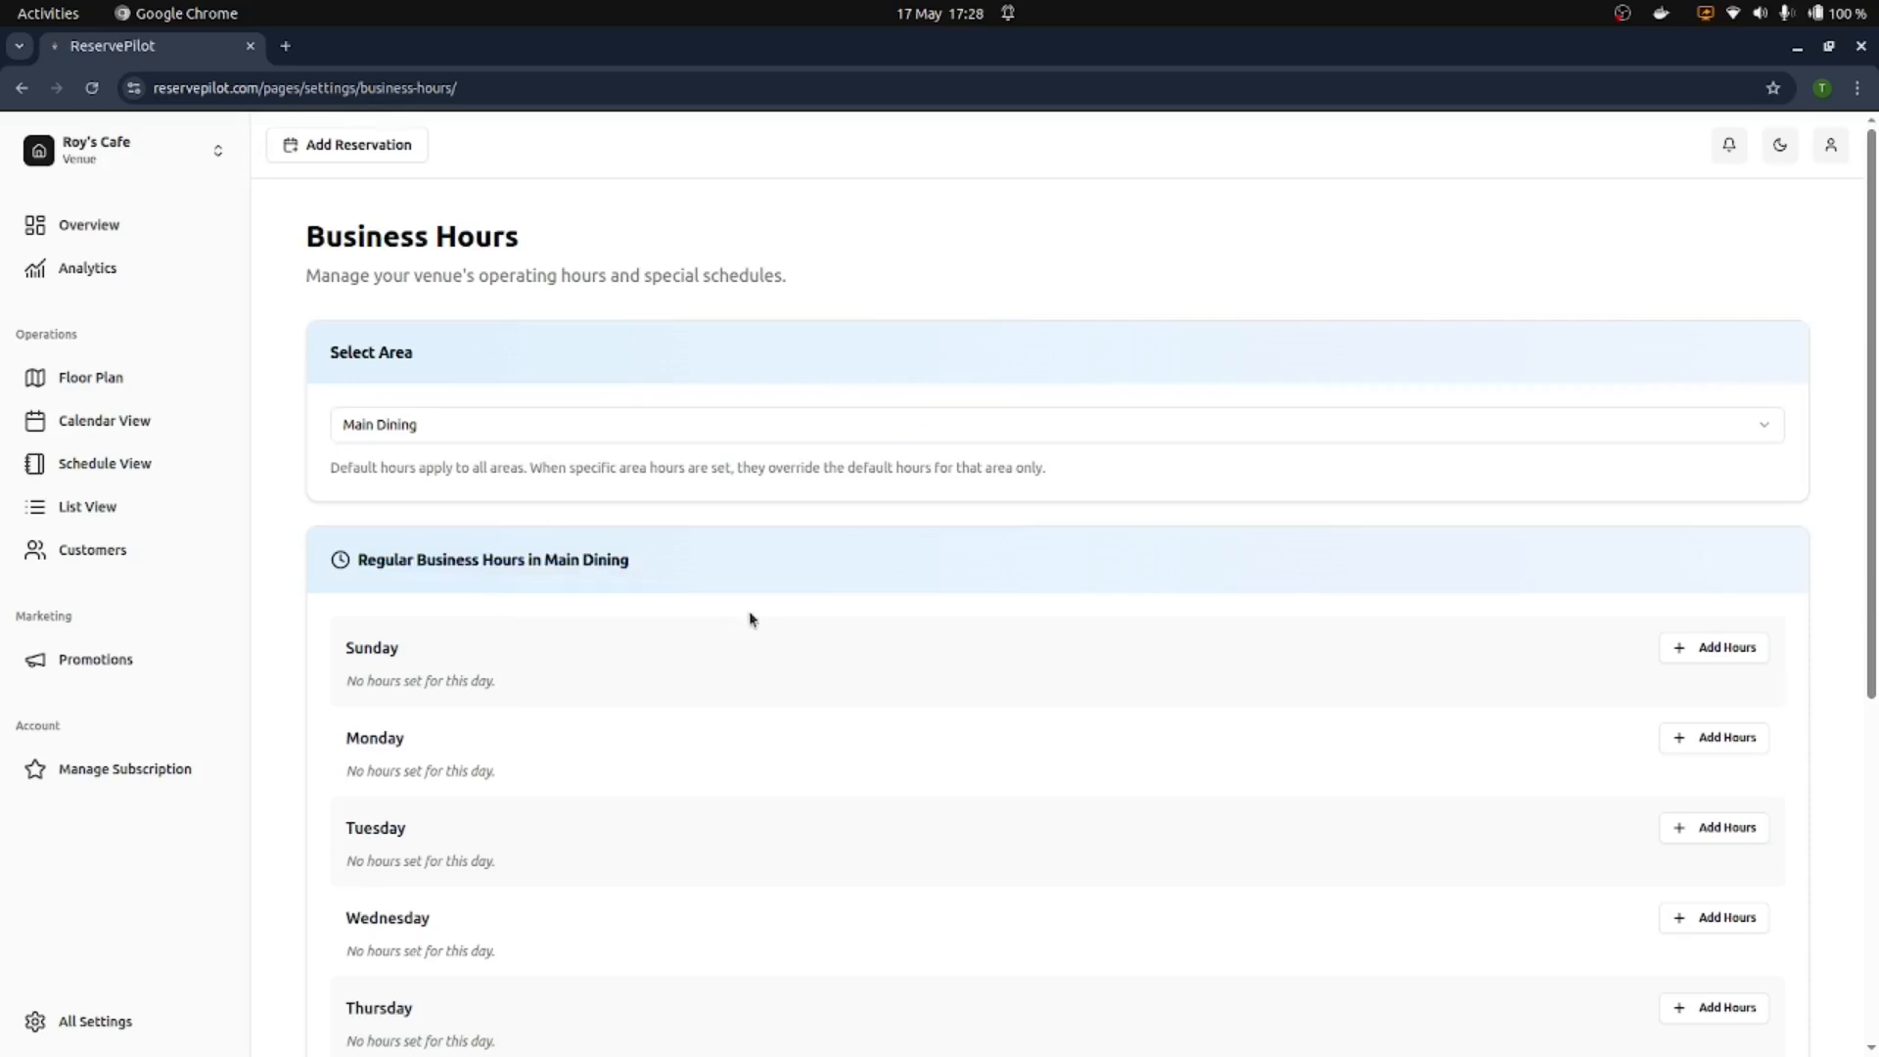
scroll(767, 622, down, 2)
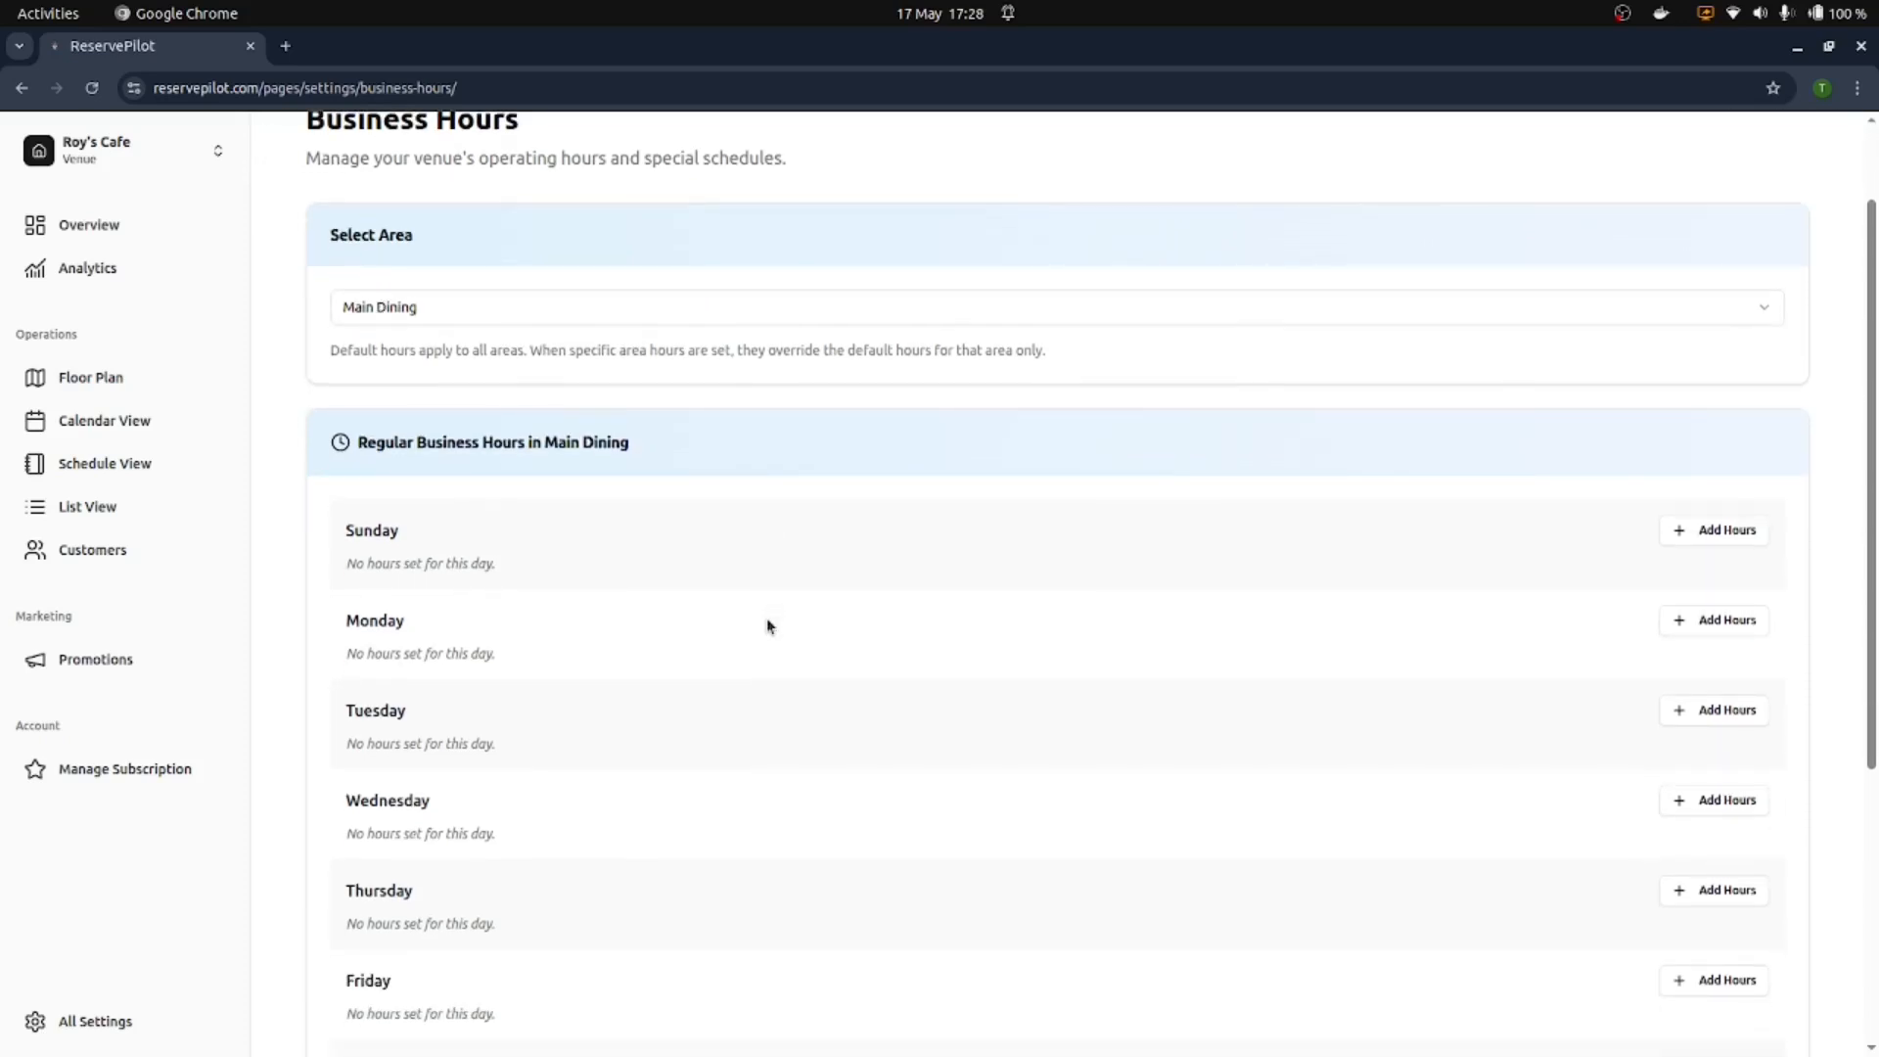
Step: Switch back to the Default area and start adding Sunday opening hours
click(537, 307)
click(499, 346)
scroll(713, 449, down, 2)
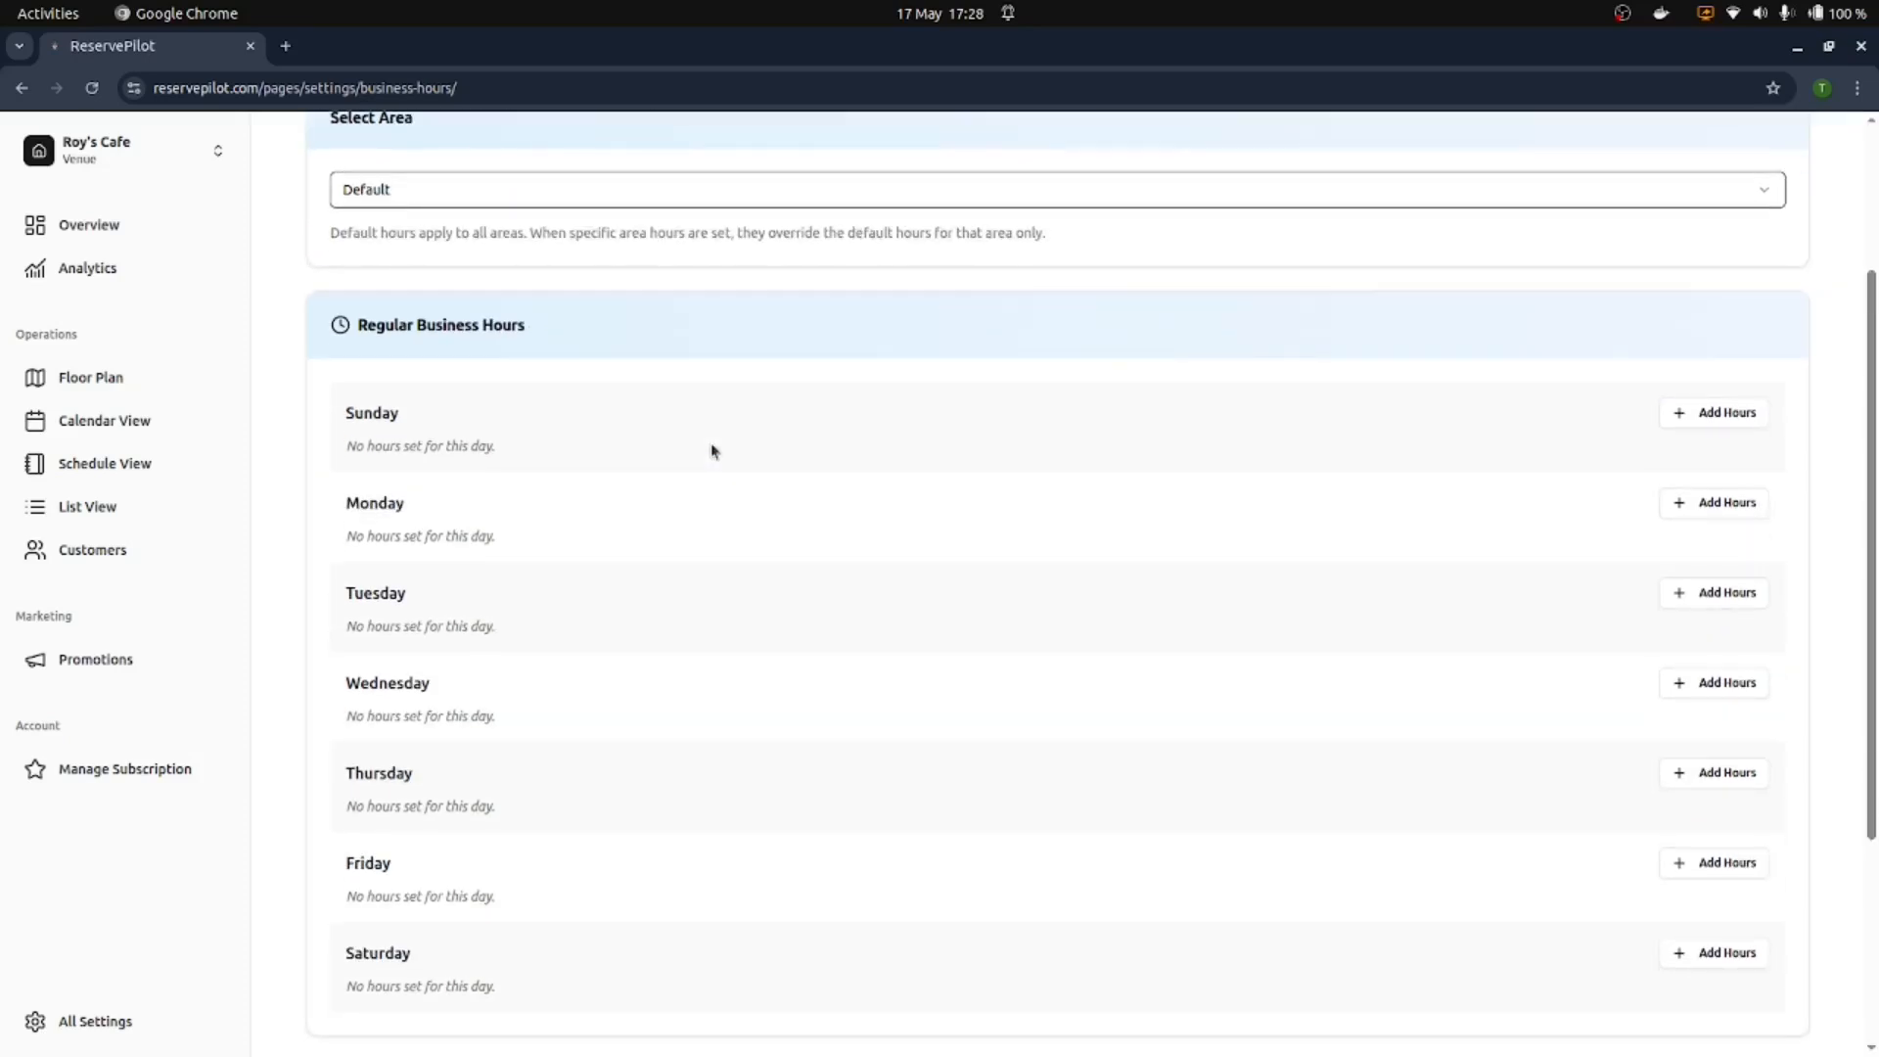
scroll(1066, 343, up, 2)
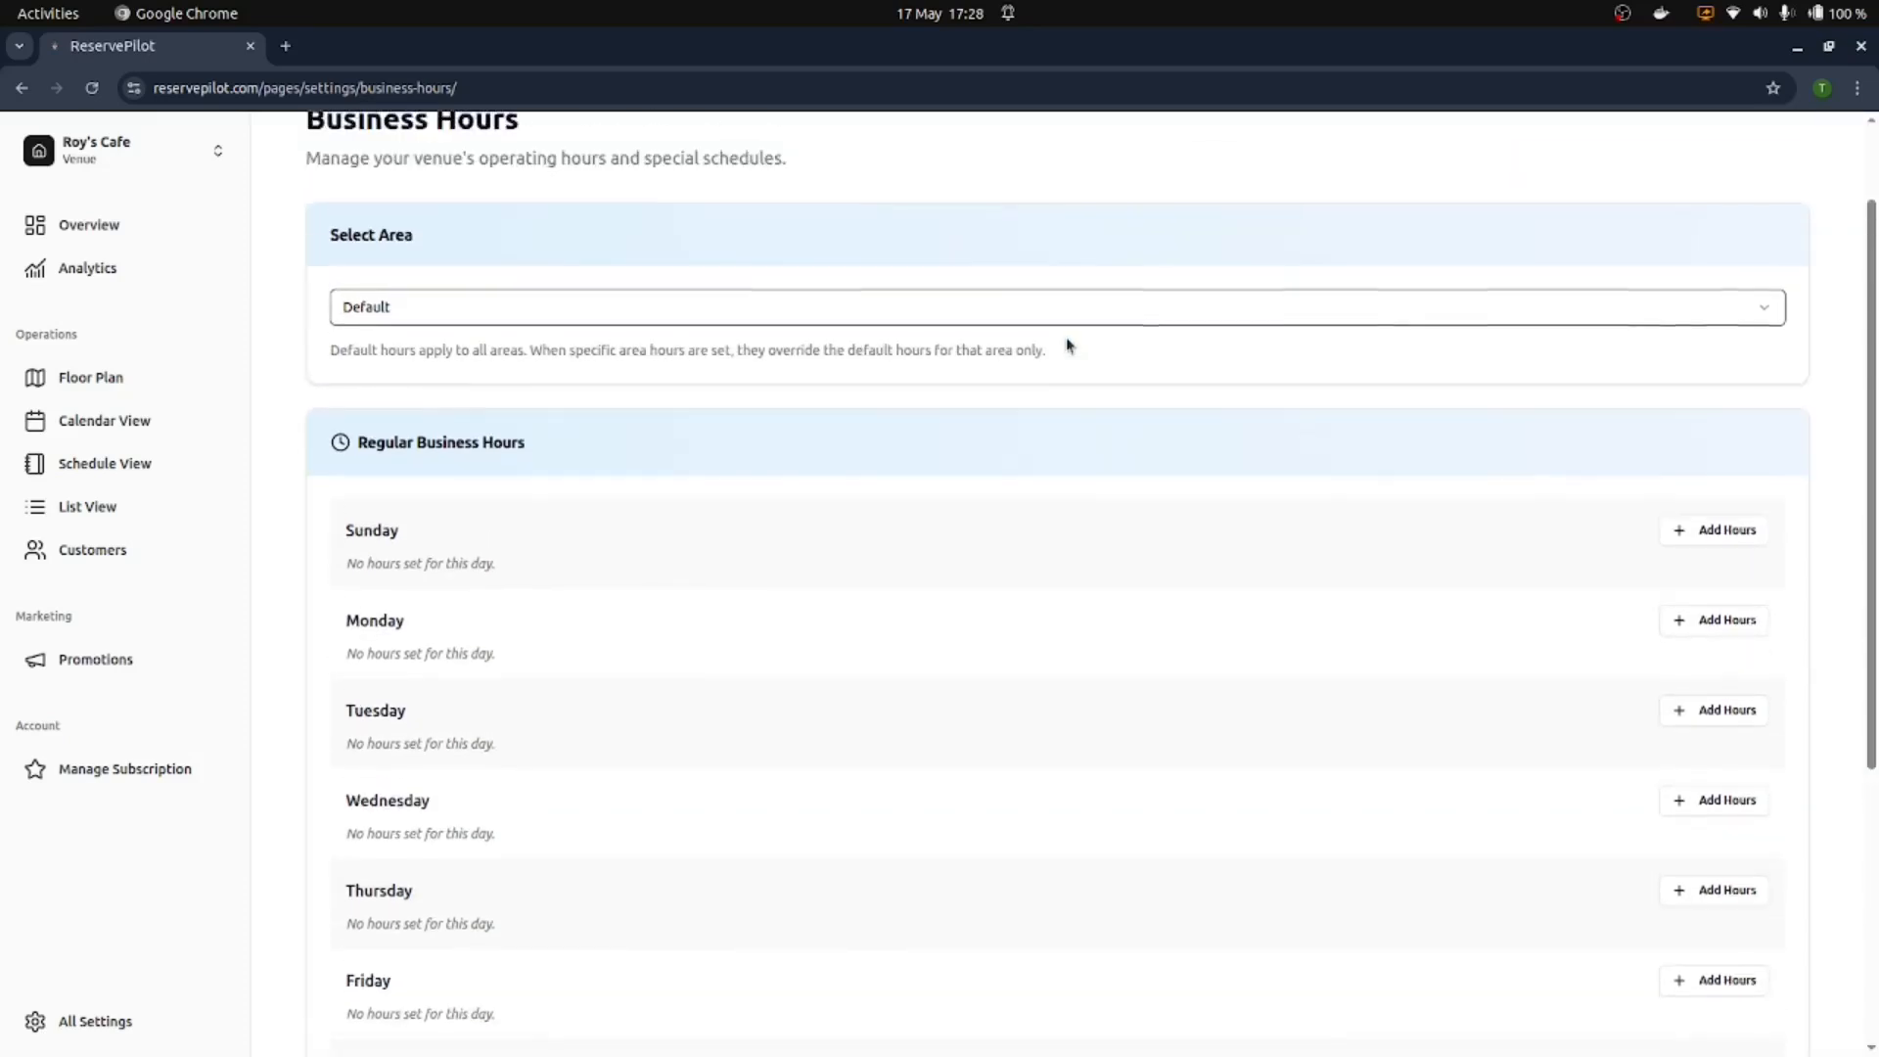
scroll(1270, 398, down, 2)
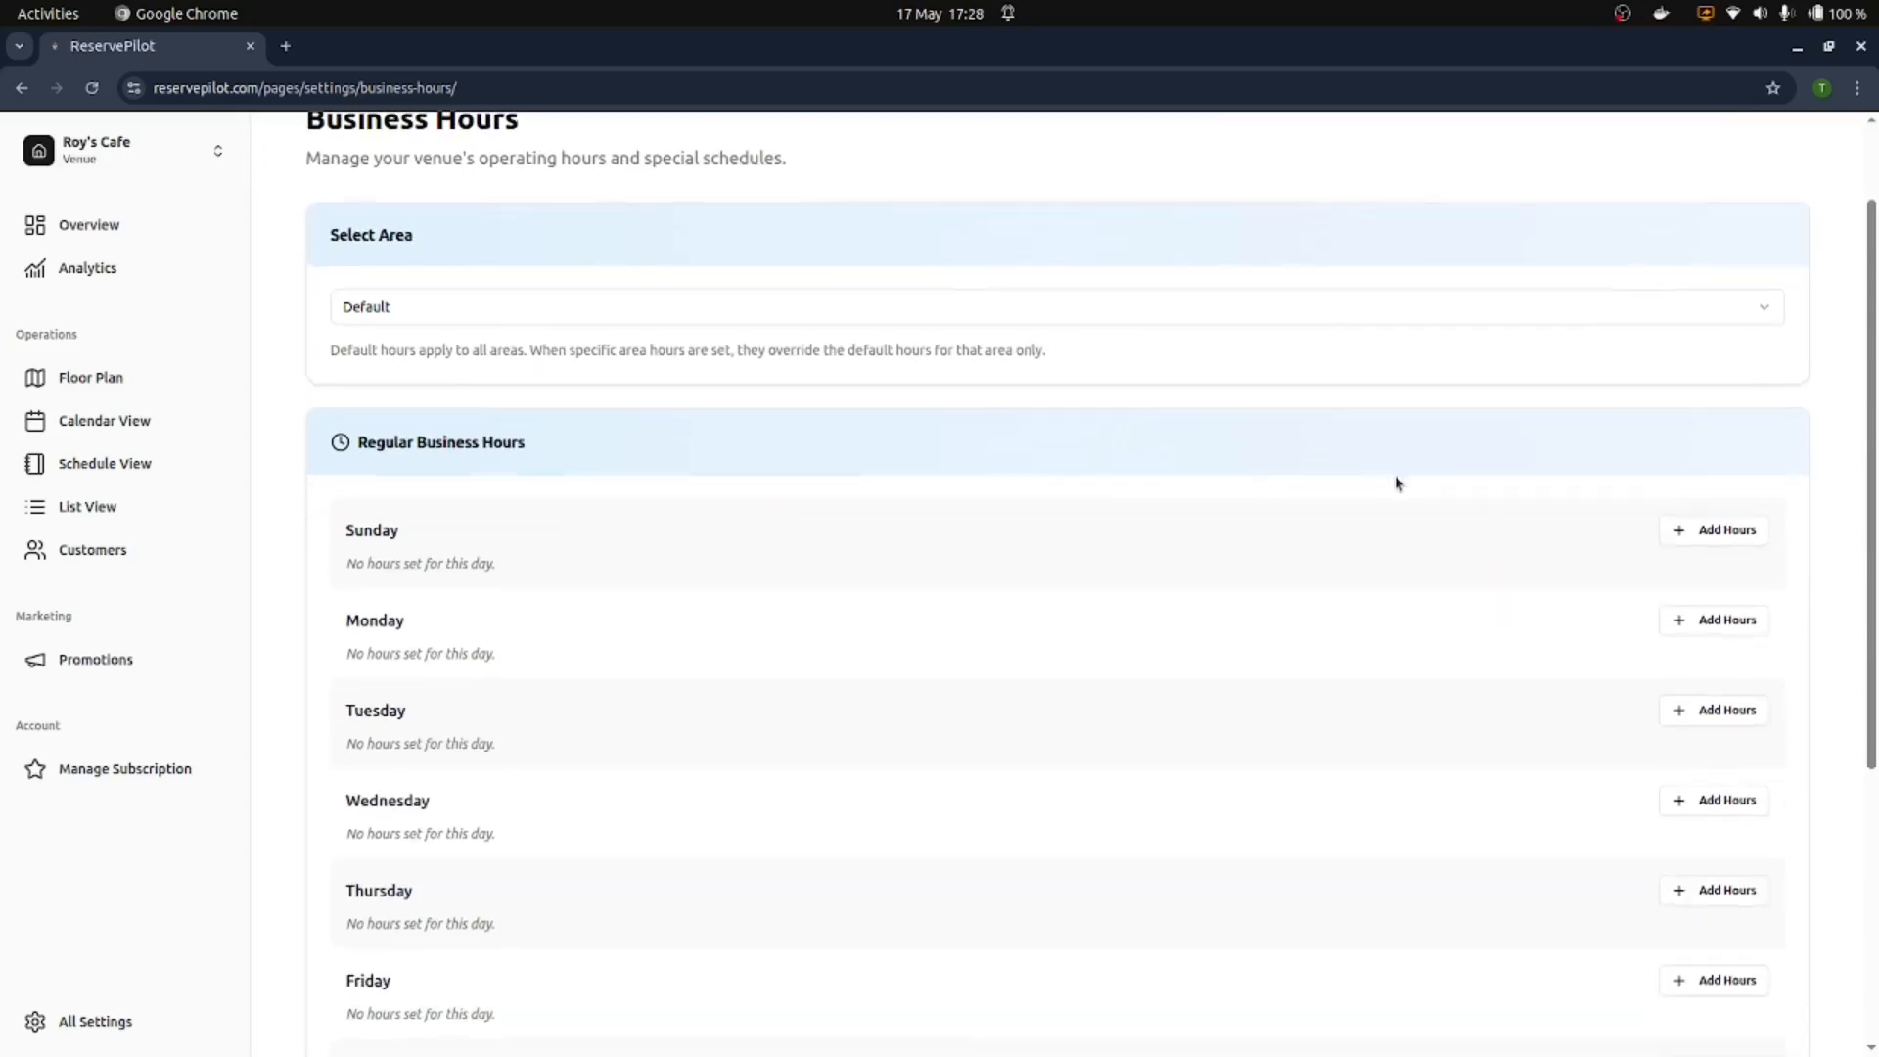
scroll(1397, 478, down, 4)
click(1700, 304)
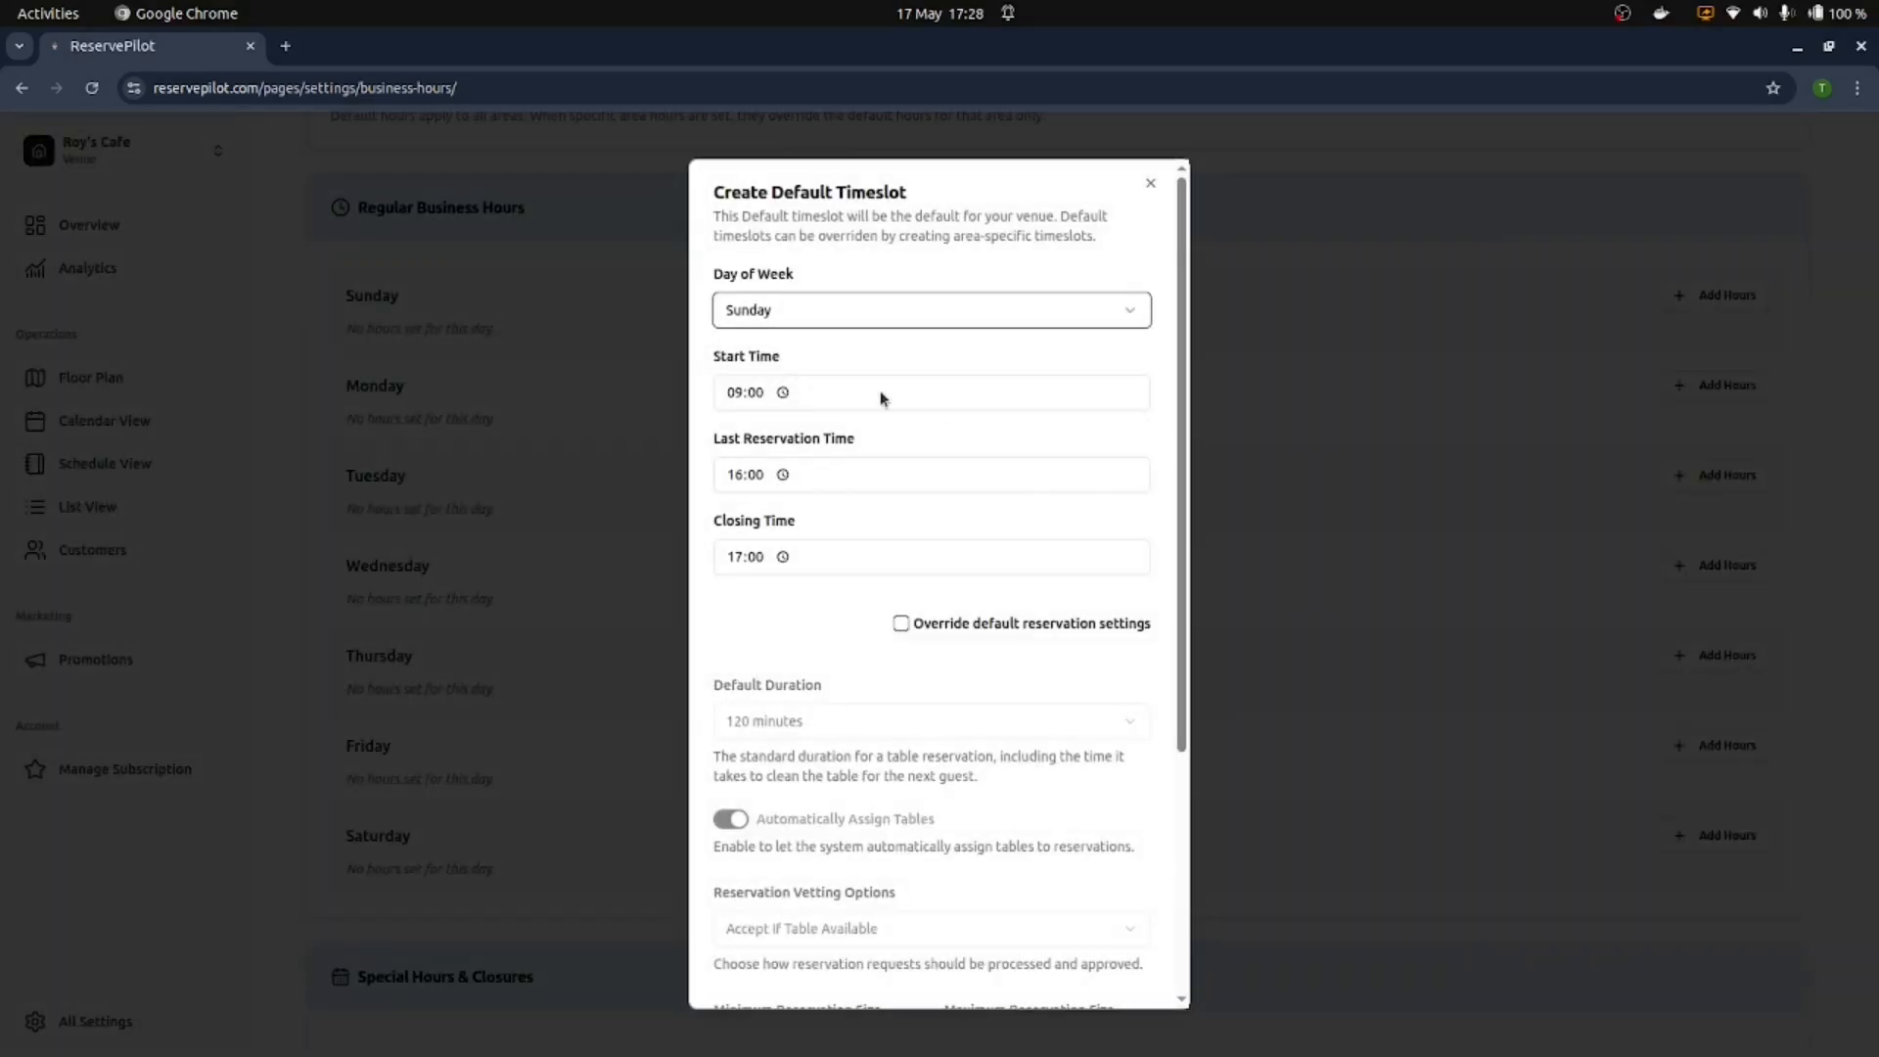
Step: Save 09:00–17:00 hours with 16:00 last booking for every day, then open Floor Plan
scroll(881, 399, down, 4)
click(1093, 954)
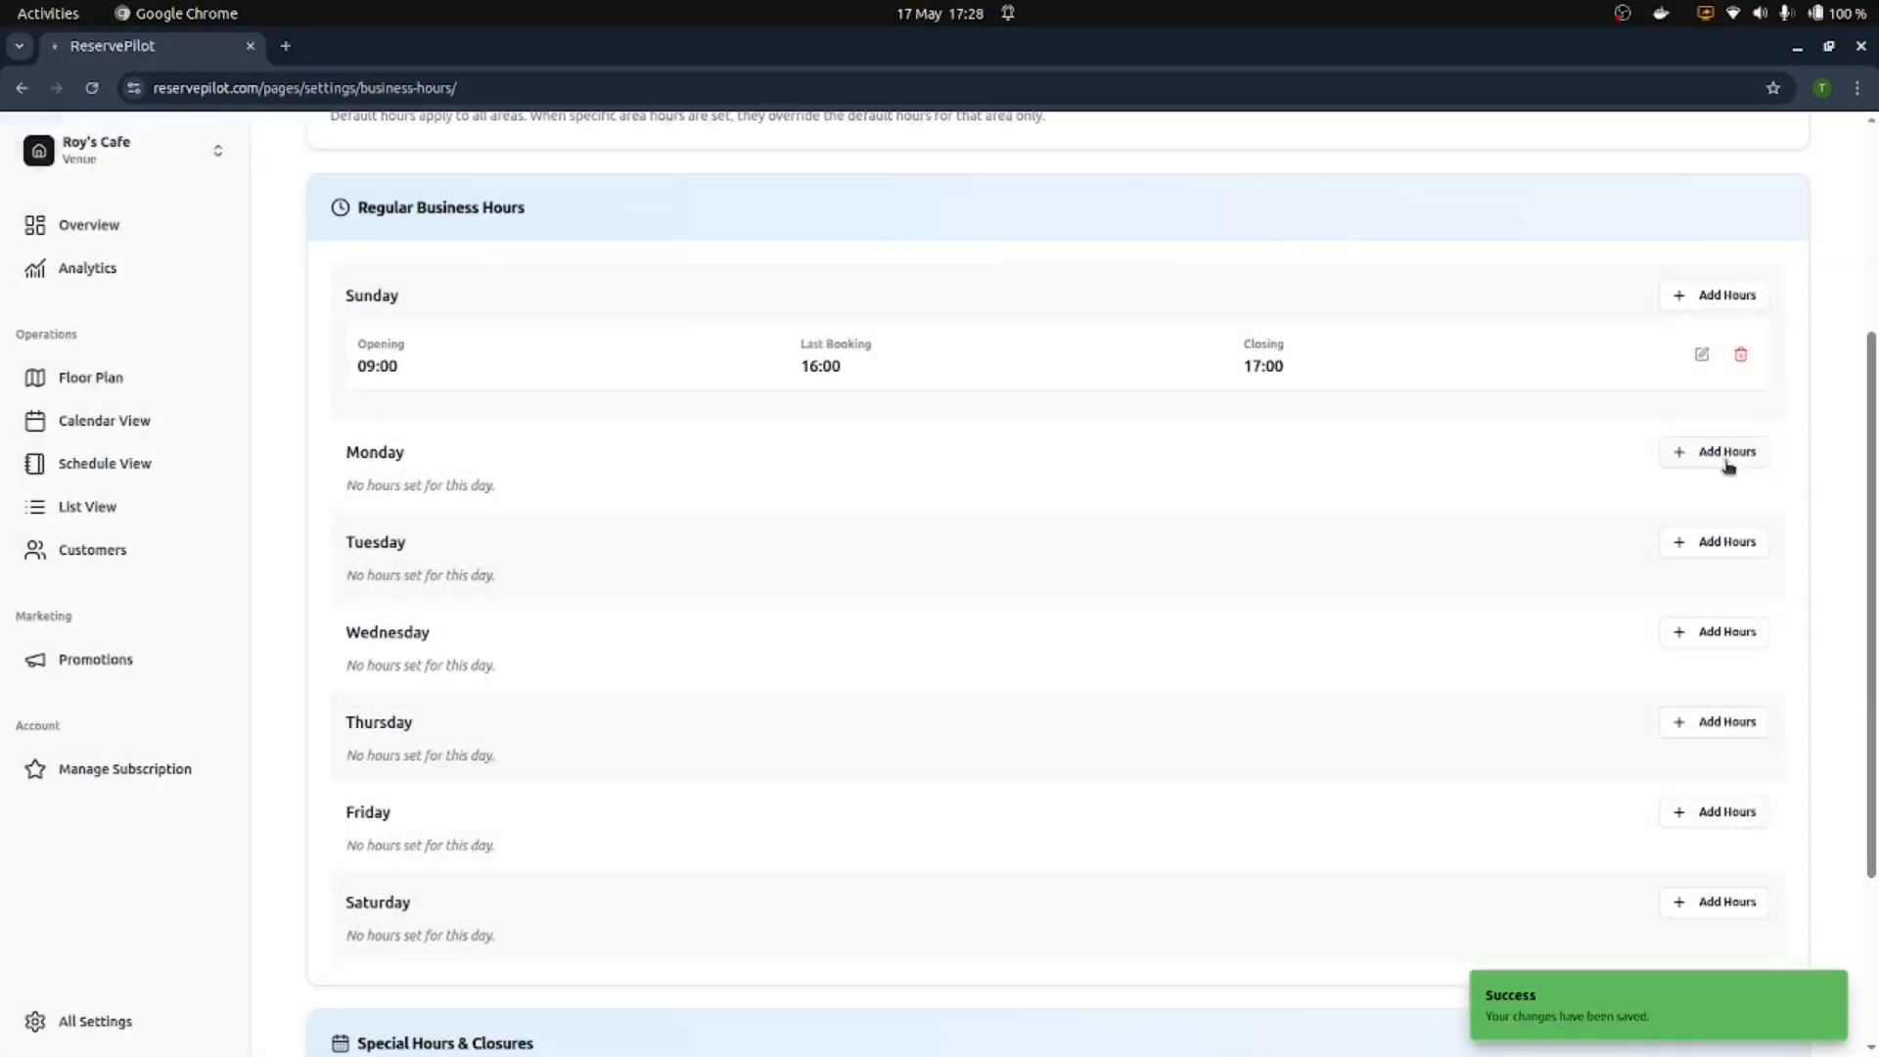
click(1726, 456)
scroll(1019, 802, down, 4)
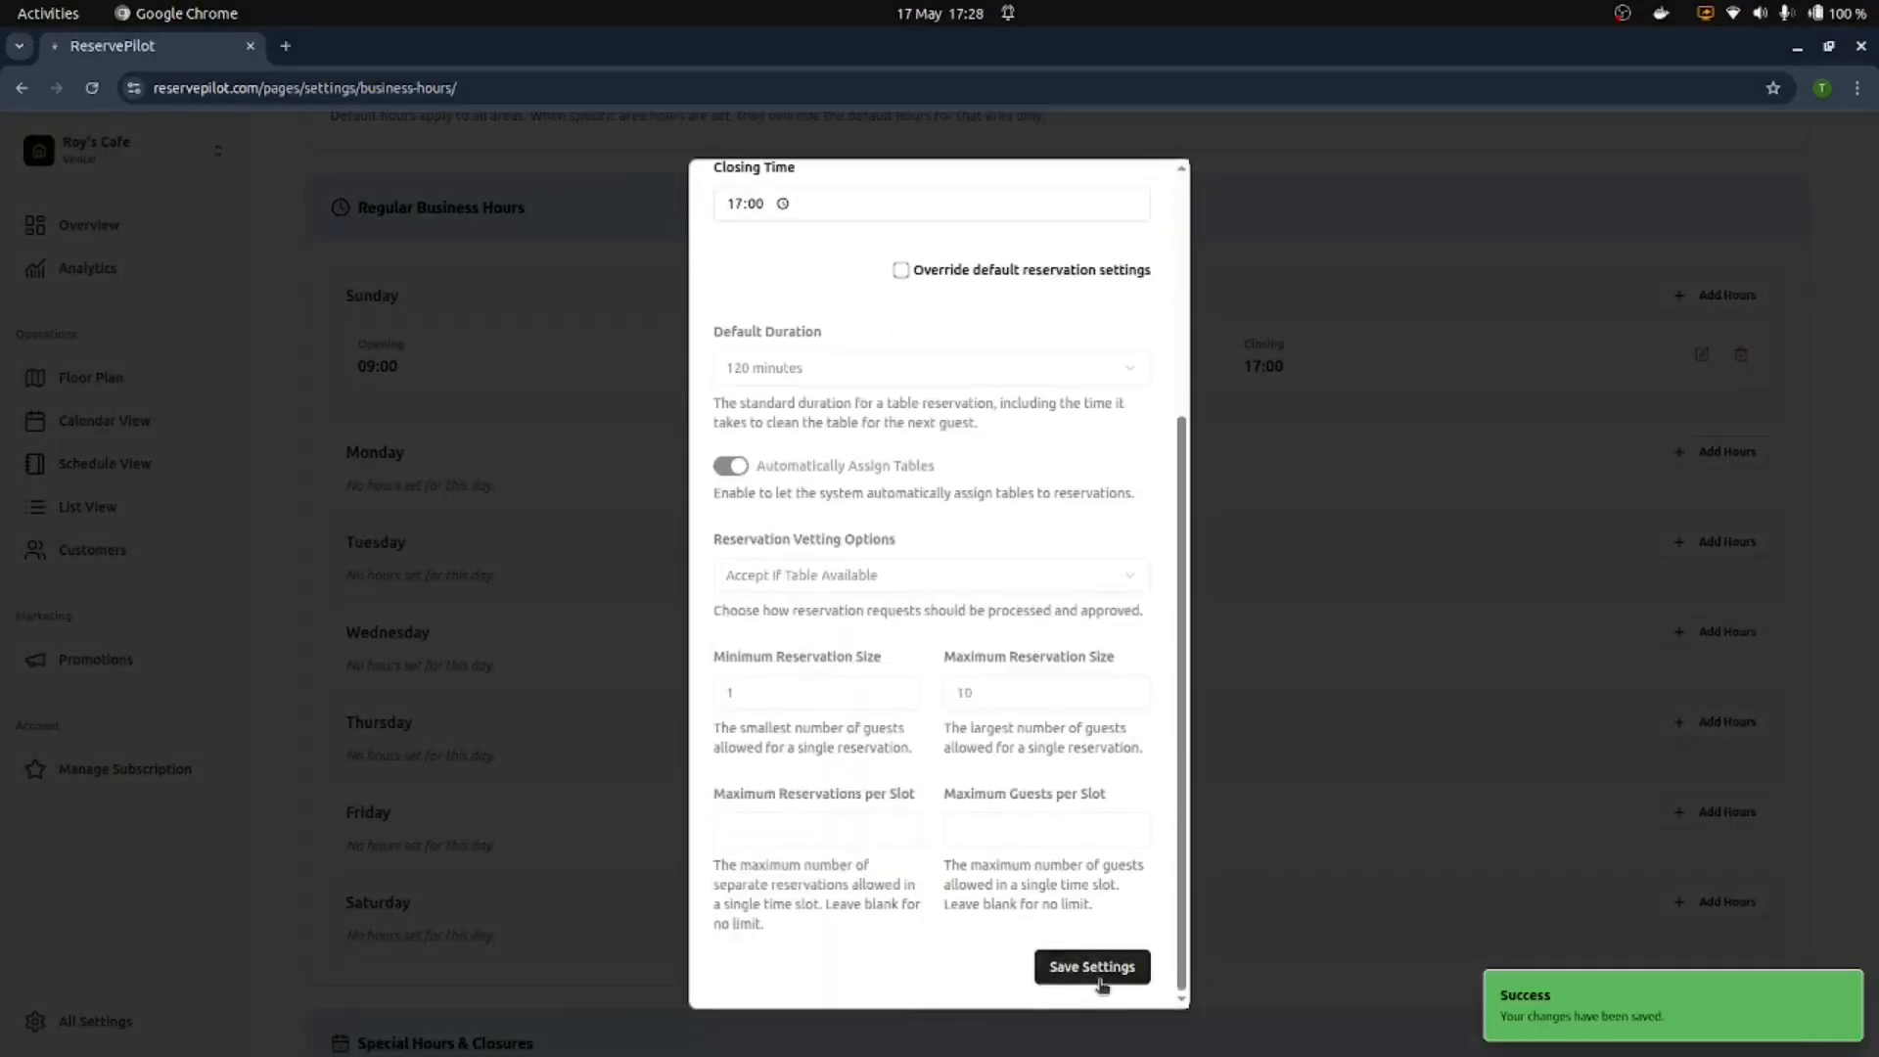
click(1092, 967)
scroll(814, 852, down, 3)
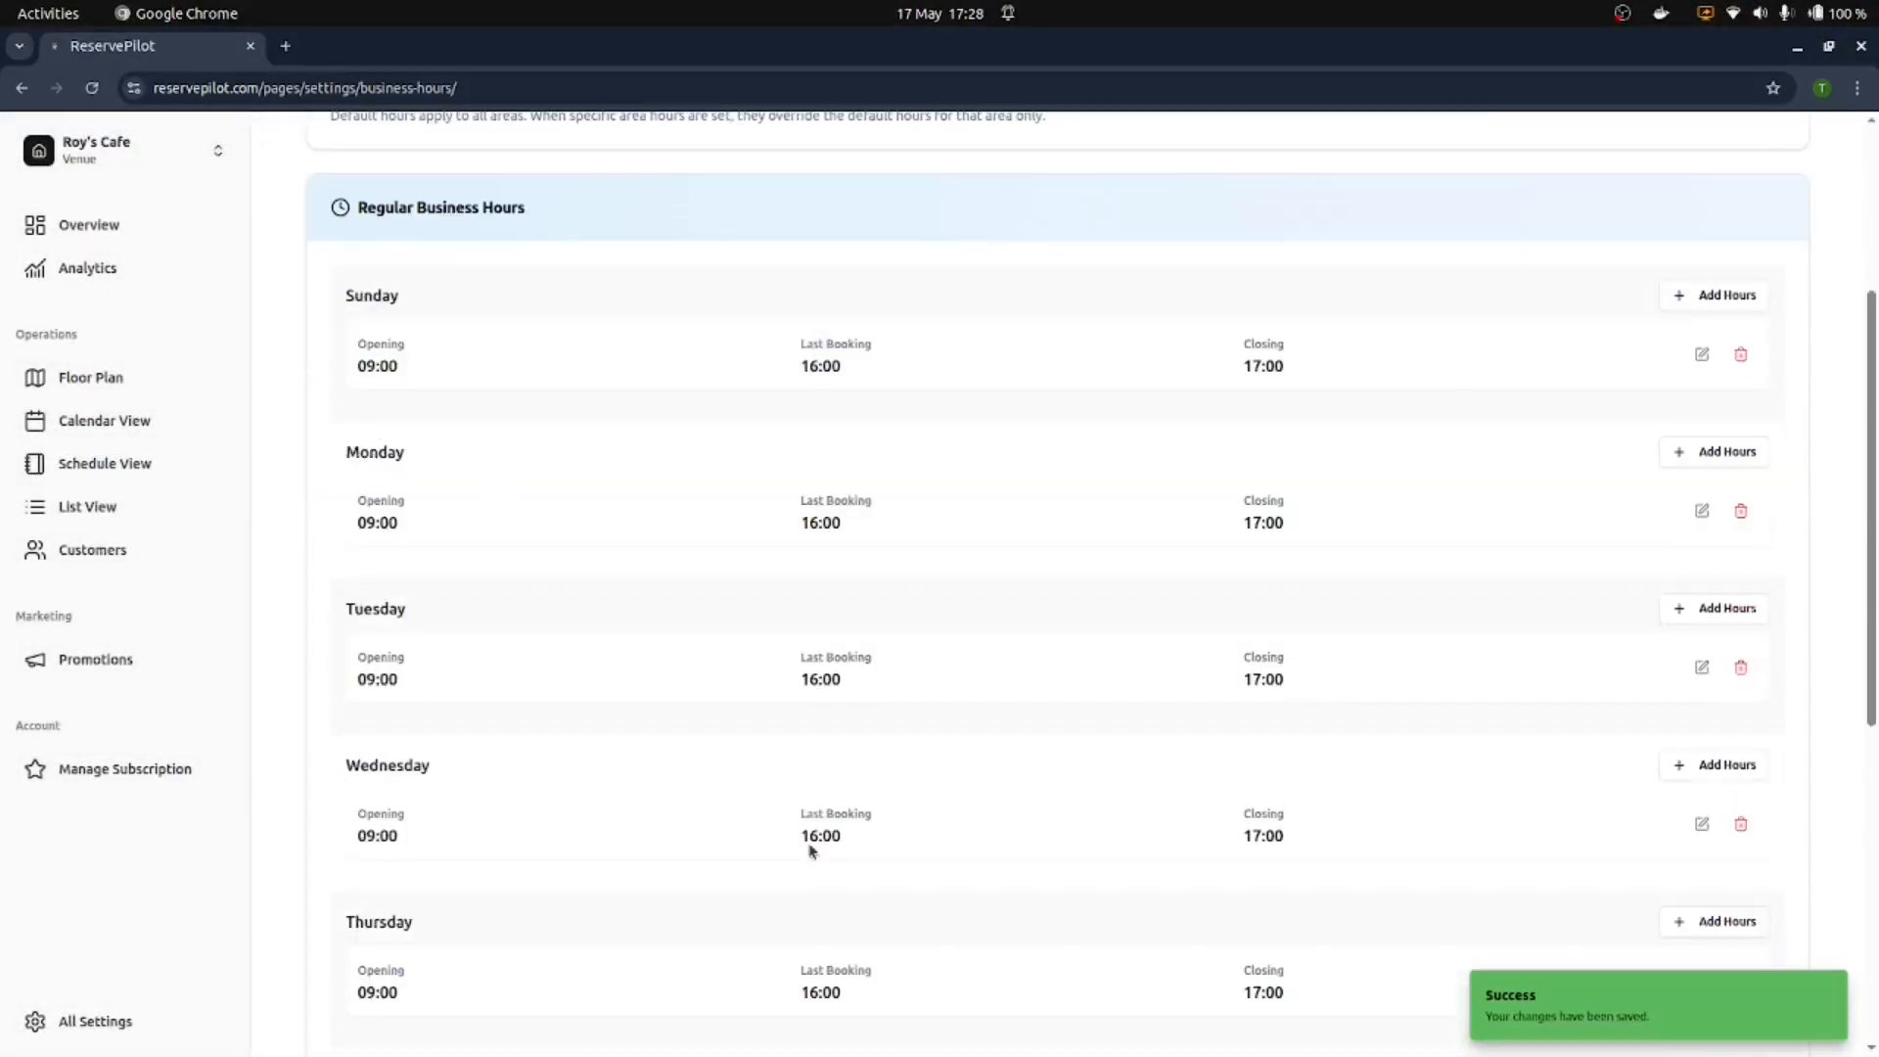
scroll(684, 685, down, 6)
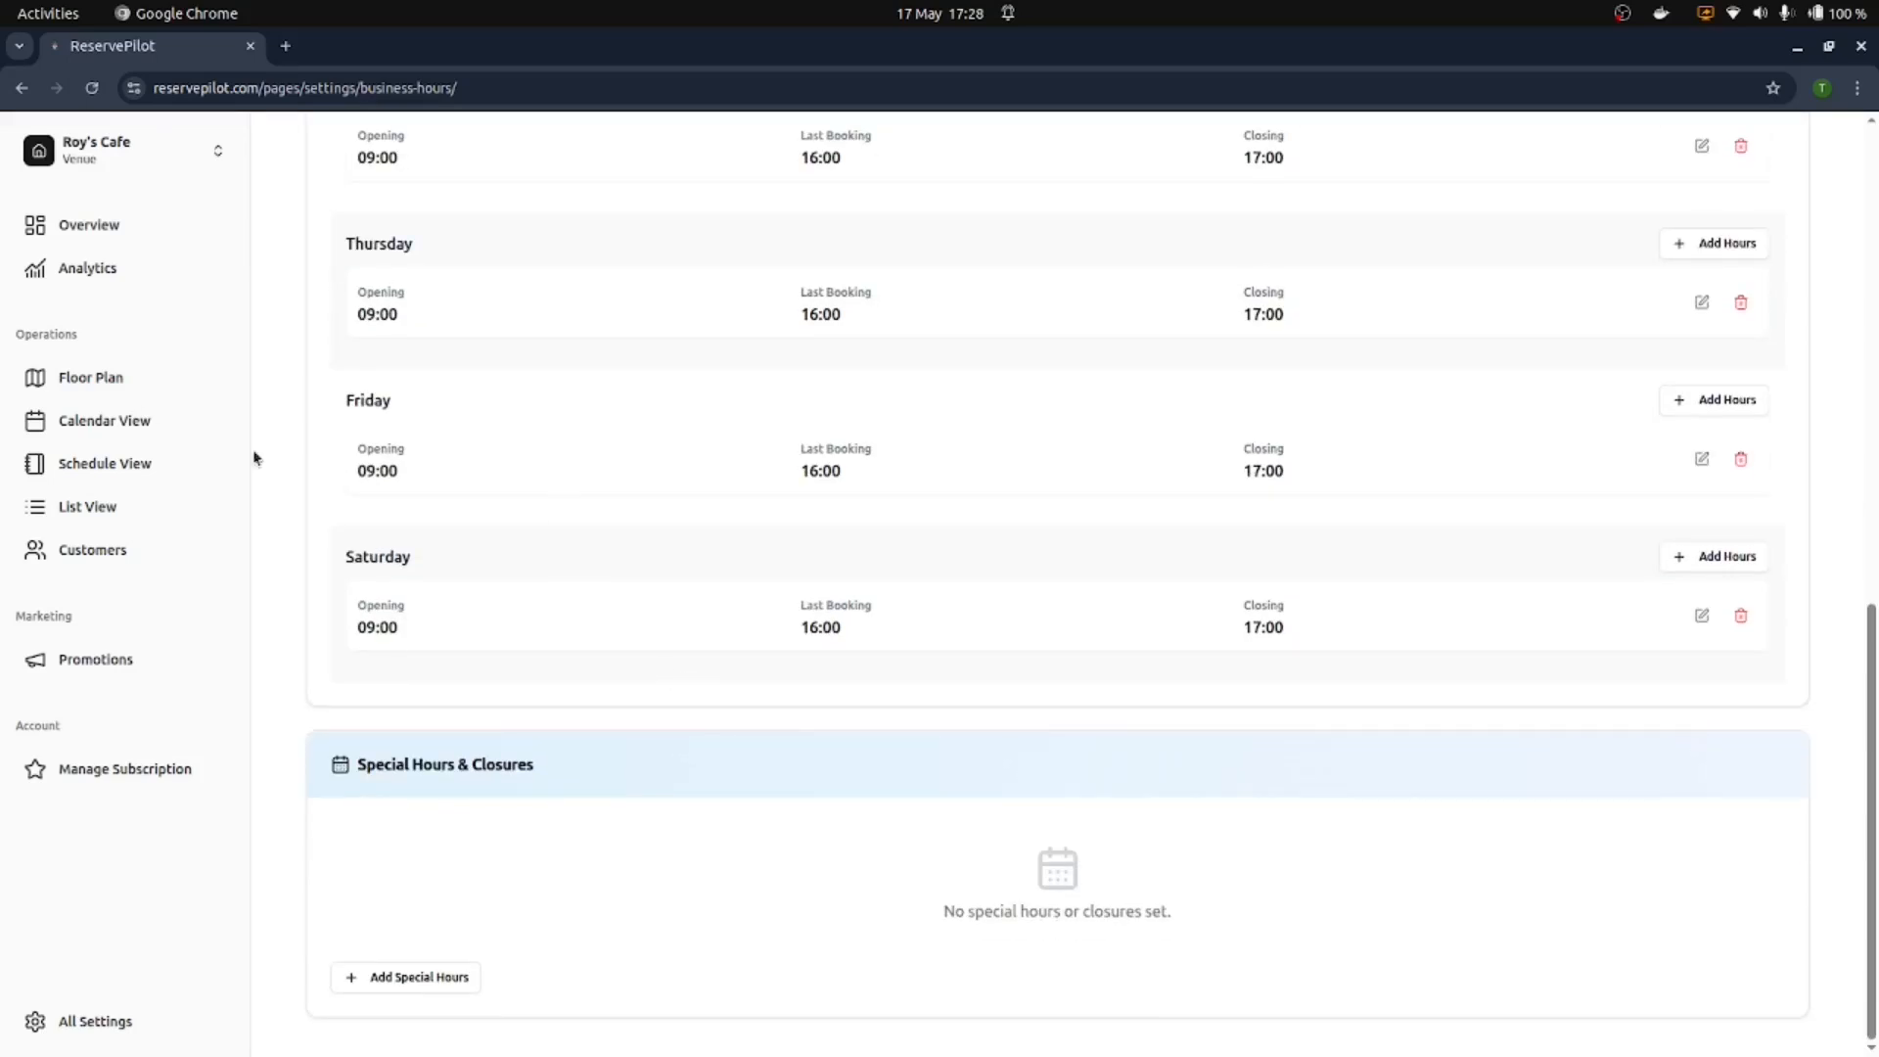
click(82, 379)
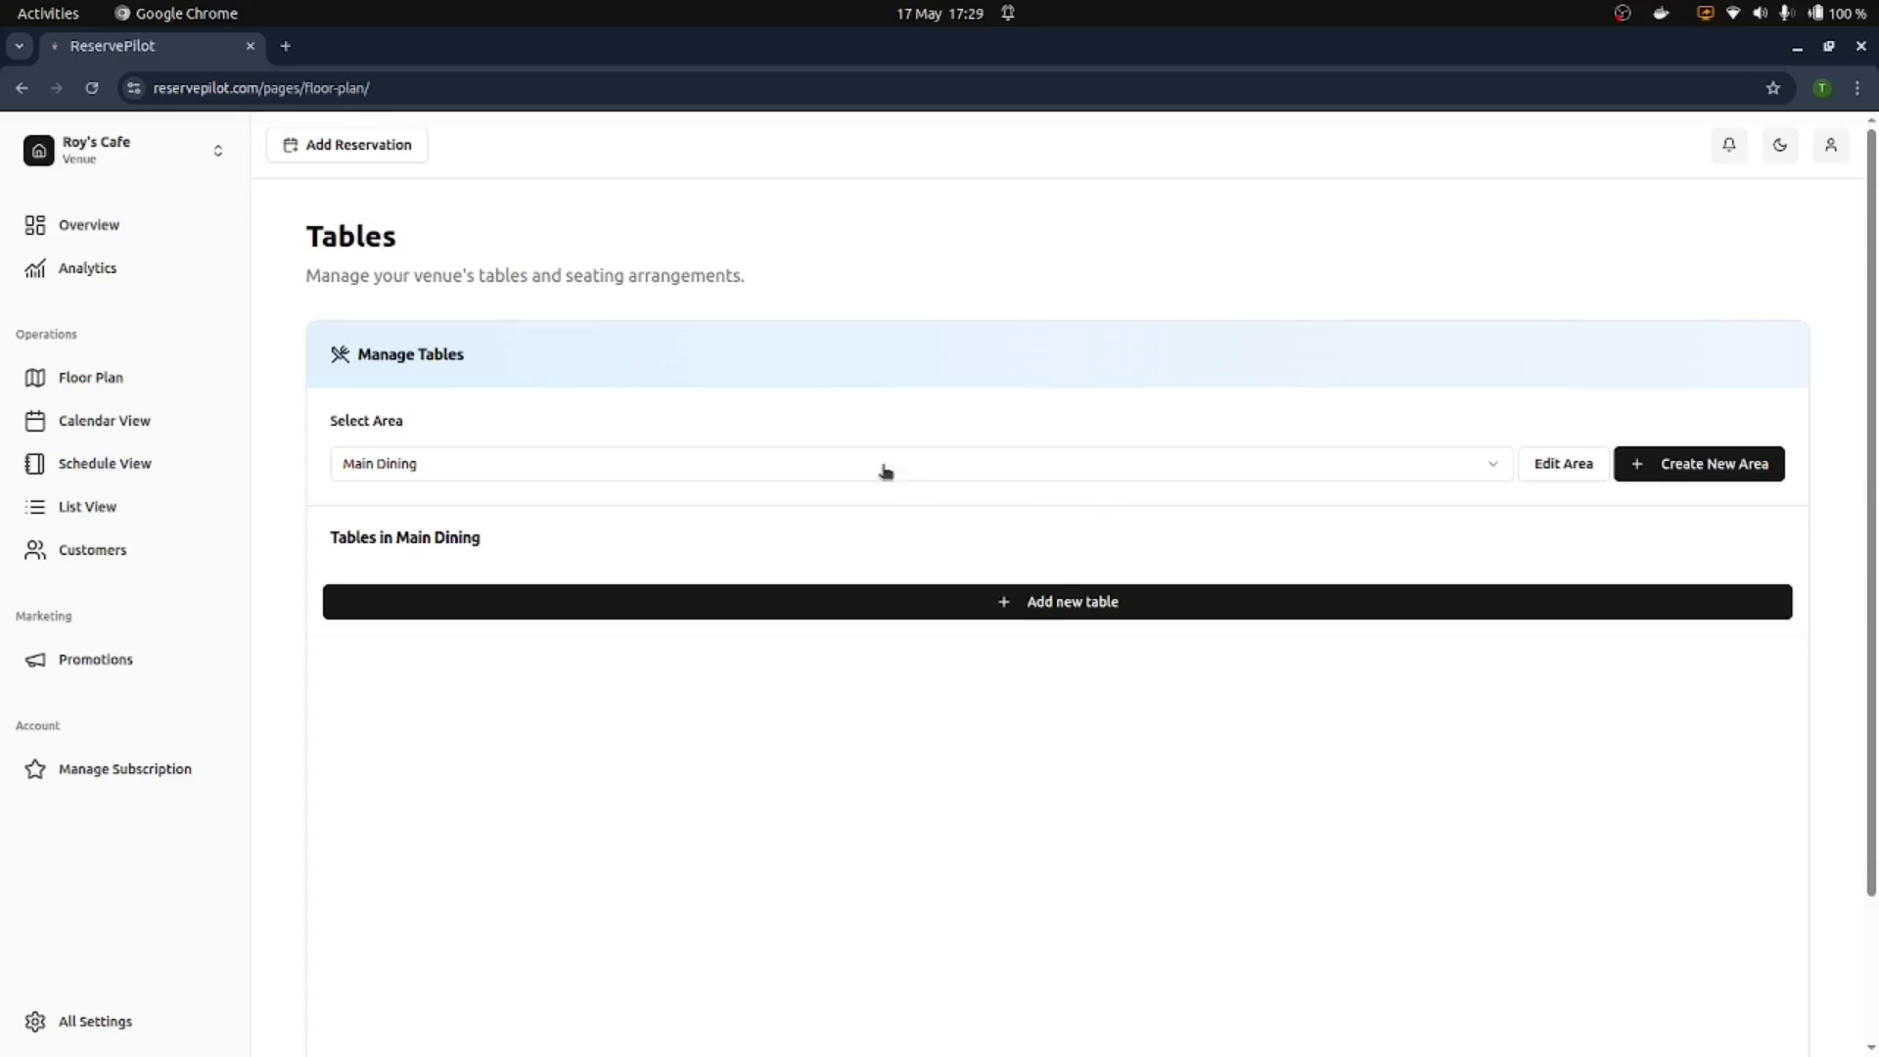
Step: Rename the Main Dining area to Indoors
click(1539, 468)
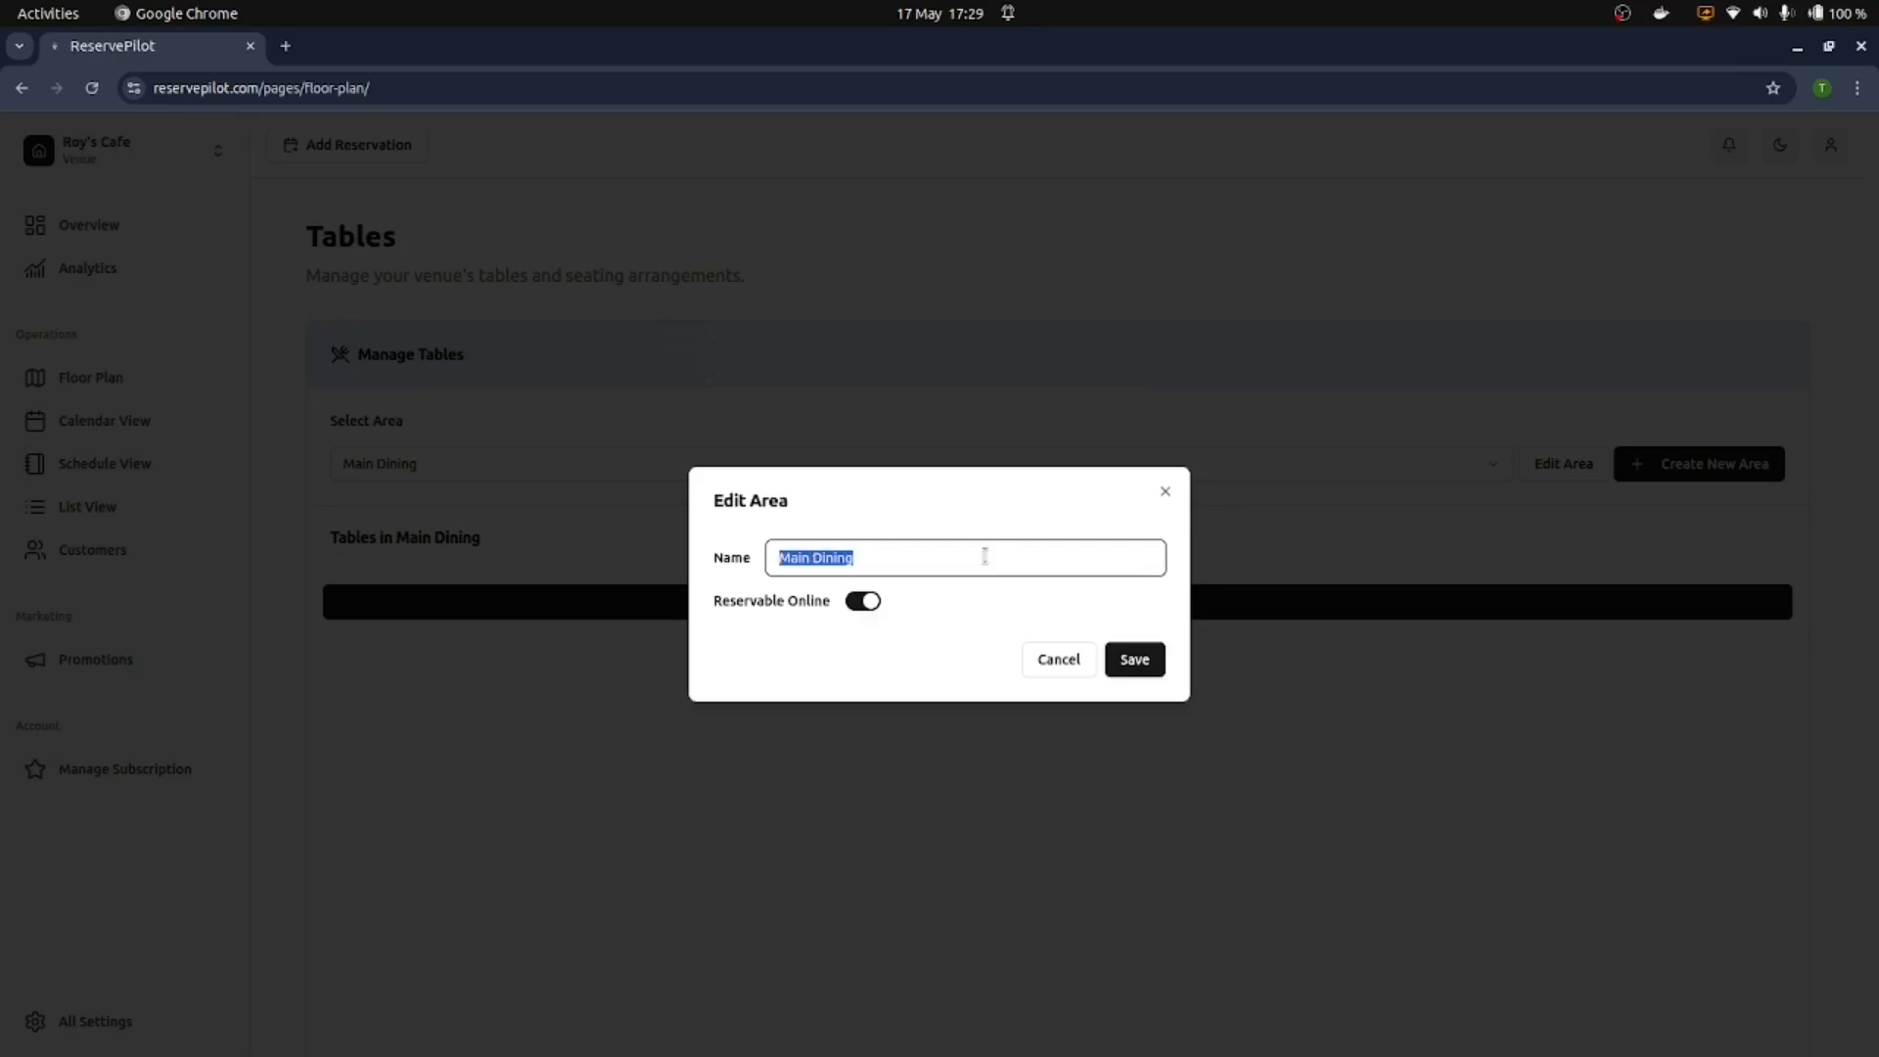
text(Indoors)
click(1134, 658)
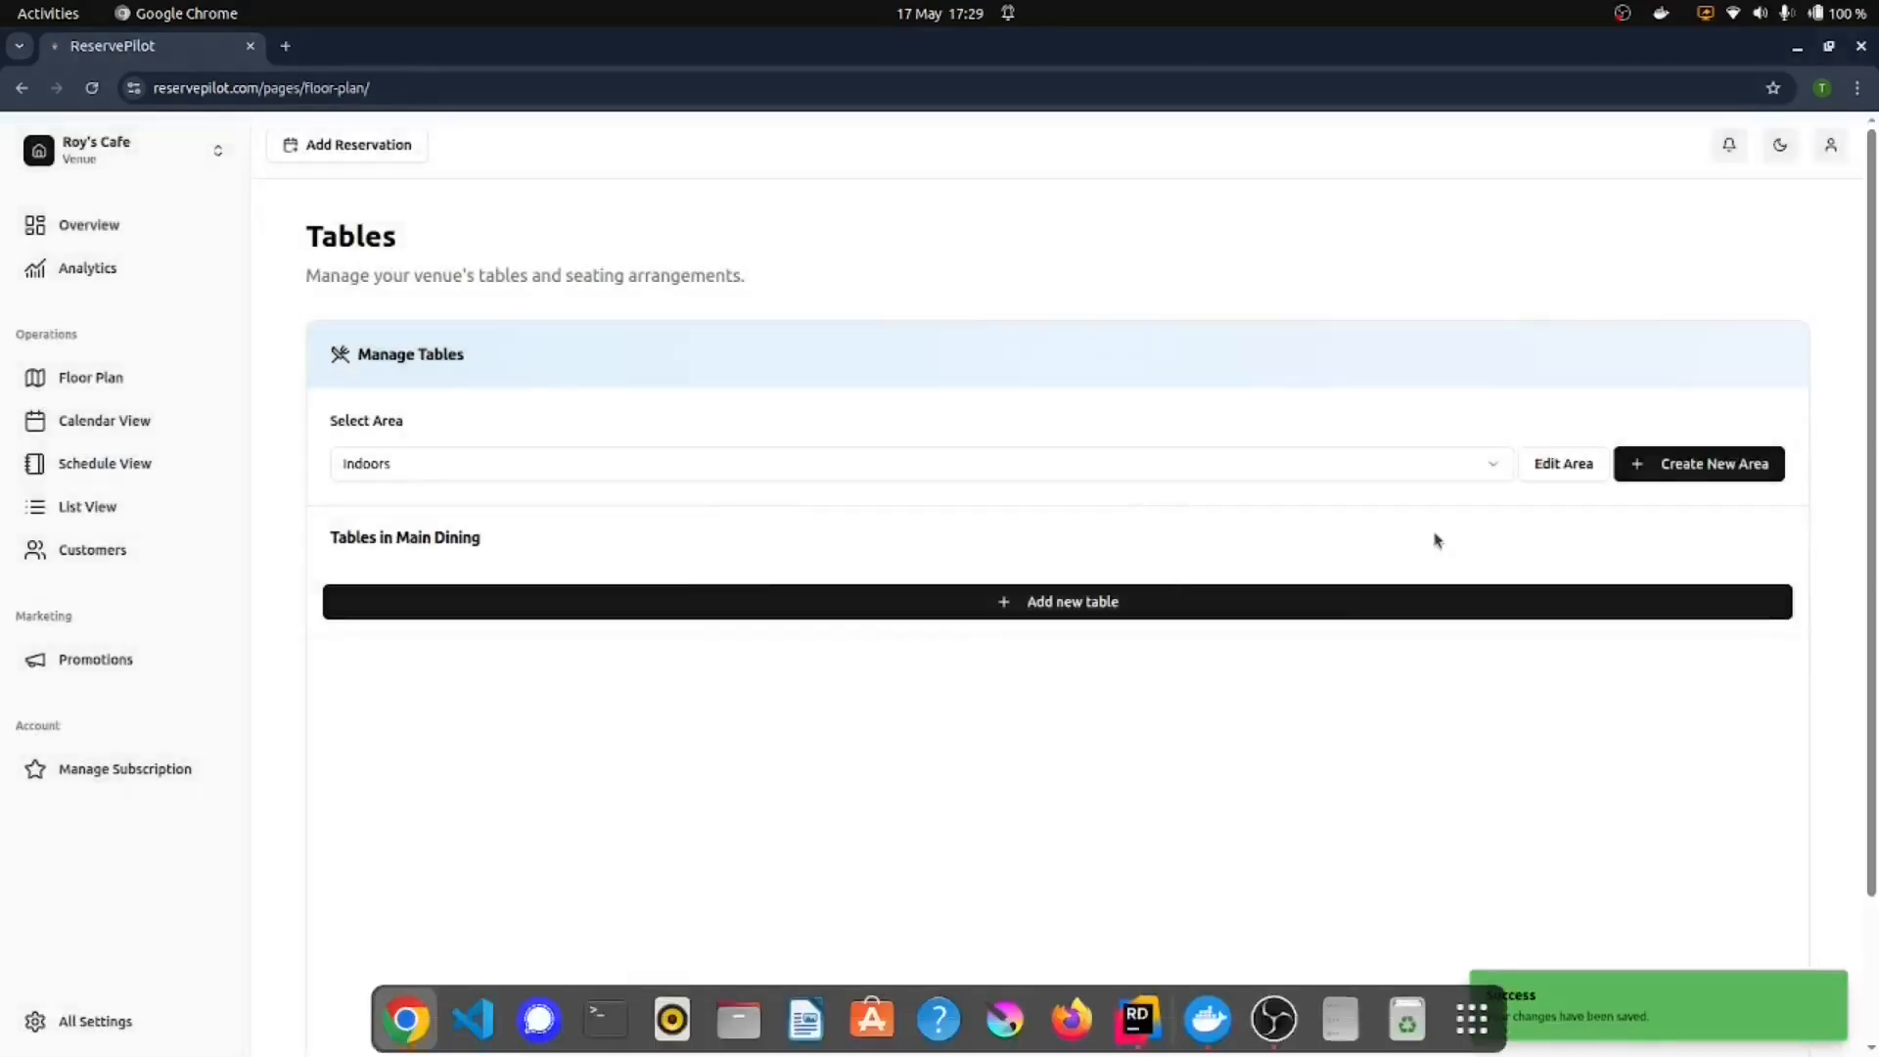
Step: Create an Outdoors area that is not reservable online
click(1690, 463)
text(Out)
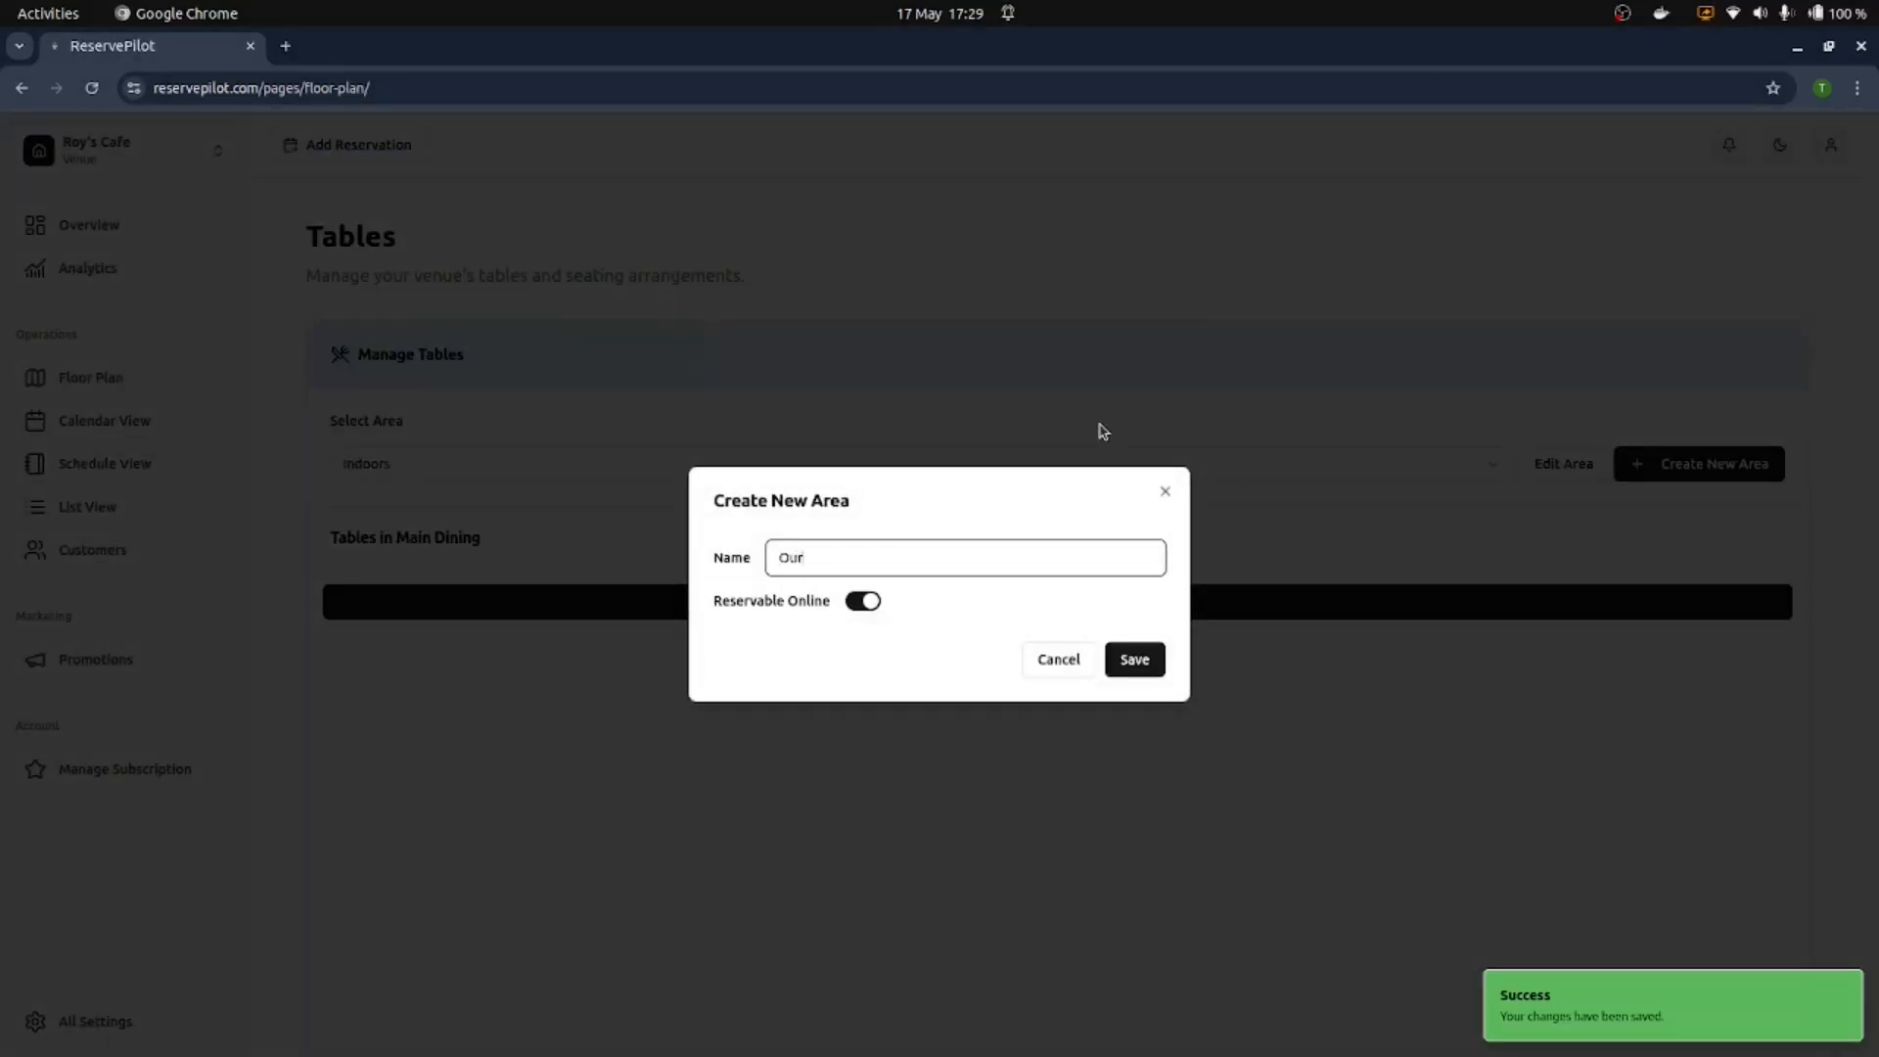
text(doors)
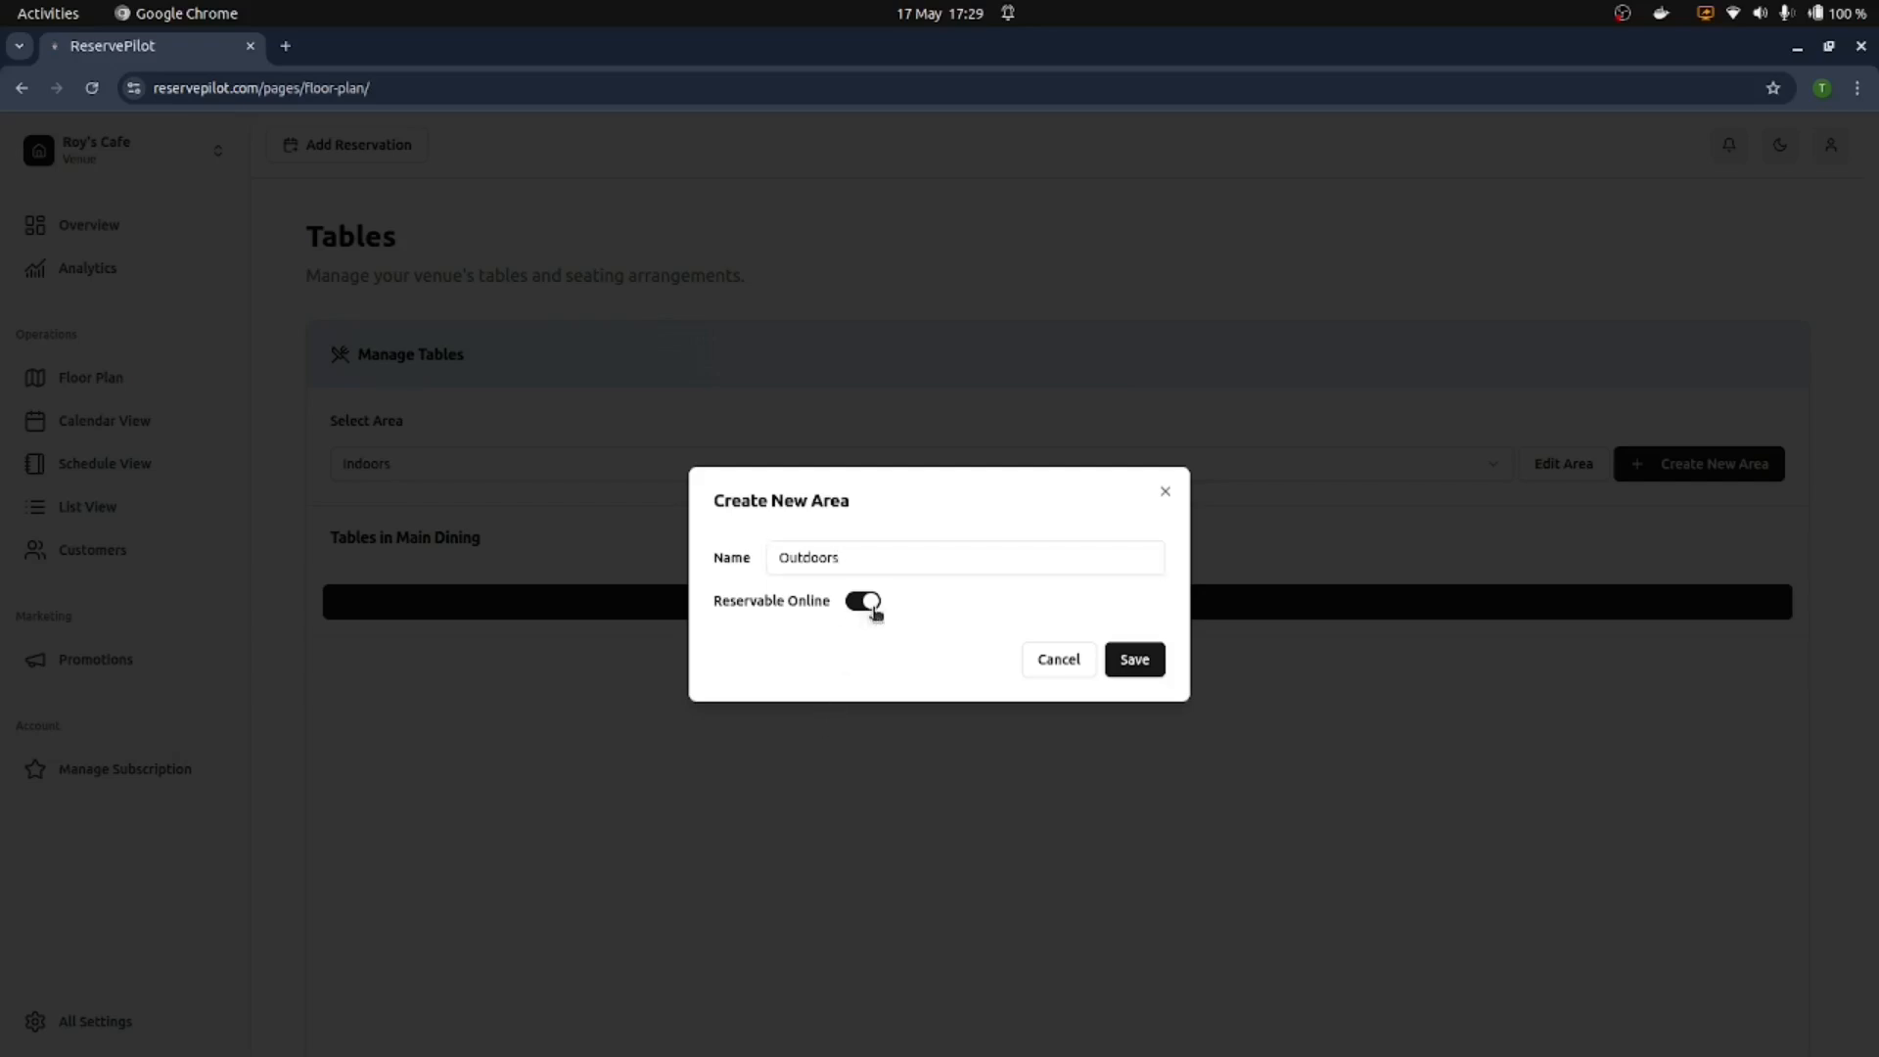
click(867, 606)
click(1133, 659)
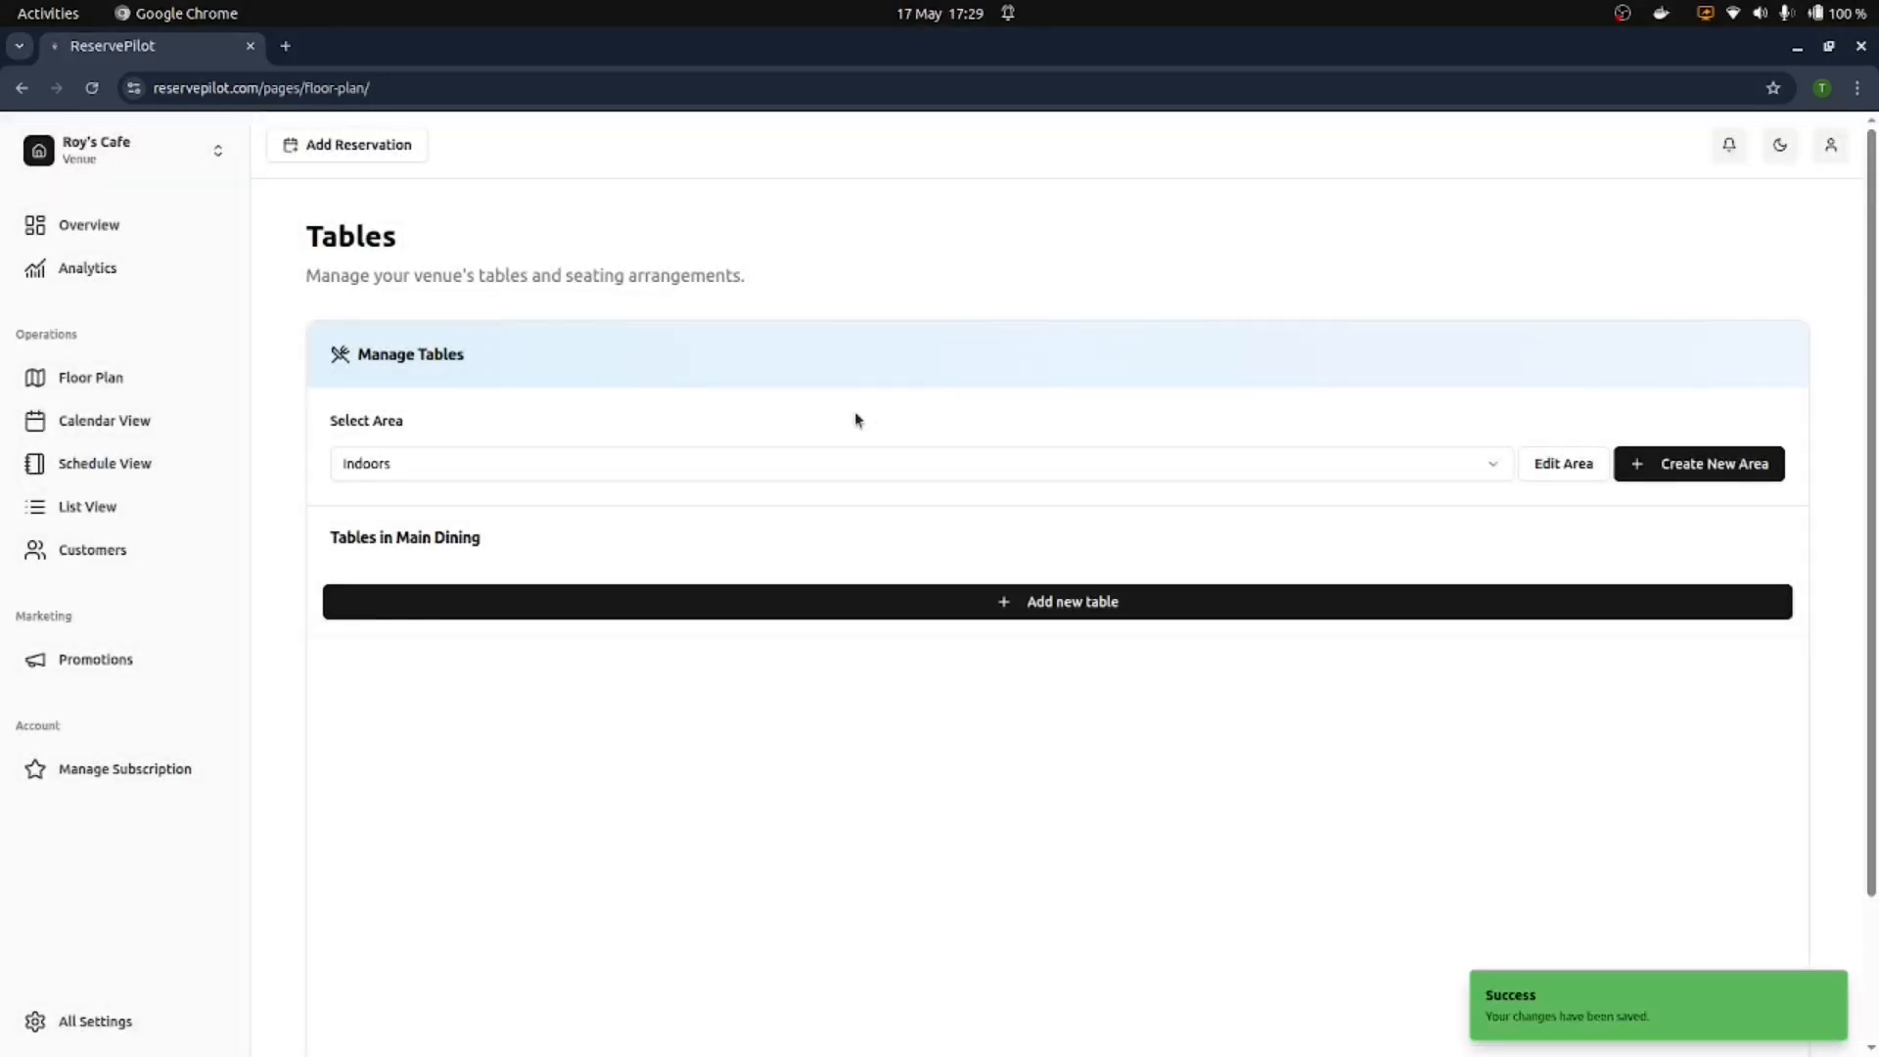
click(635, 469)
click(636, 469)
scroll(806, 661, down, 2)
click(855, 427)
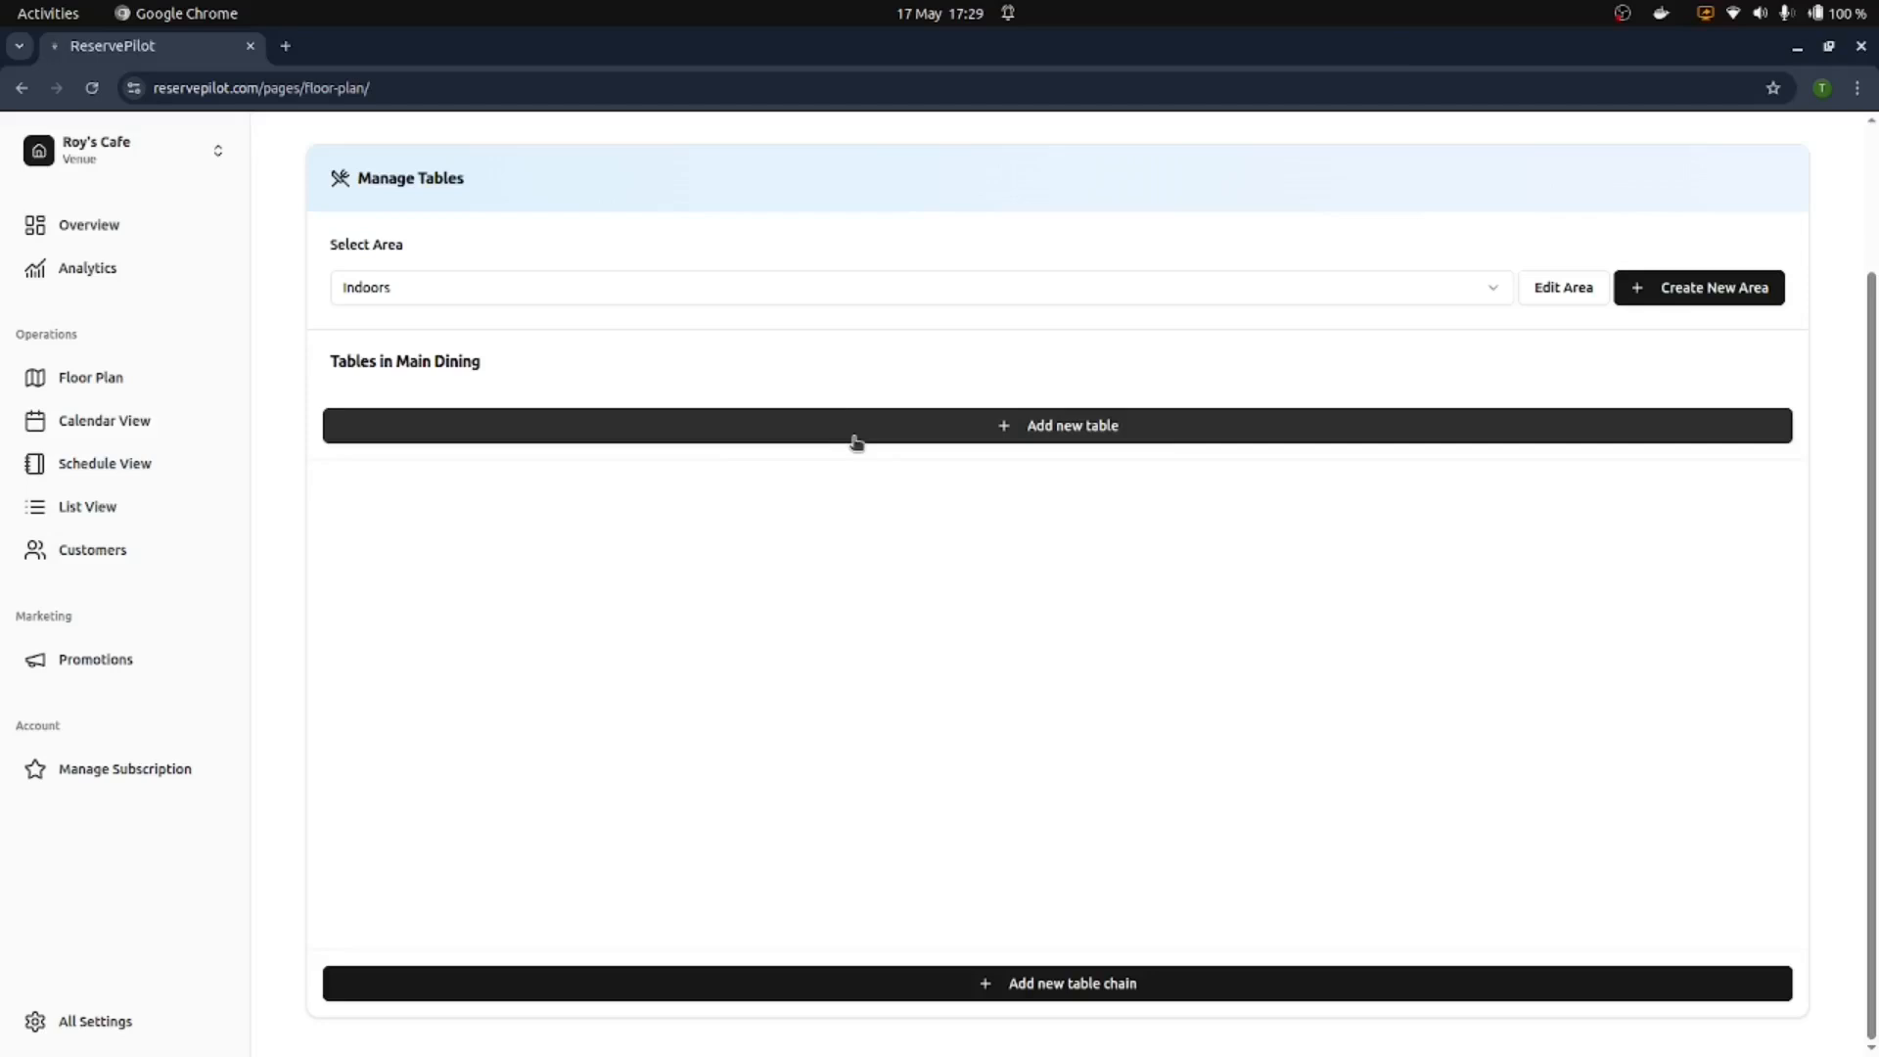
Step: Add Tables 1, 2 and 3 in Indoors, each seating 1–4 guests
click(1137, 710)
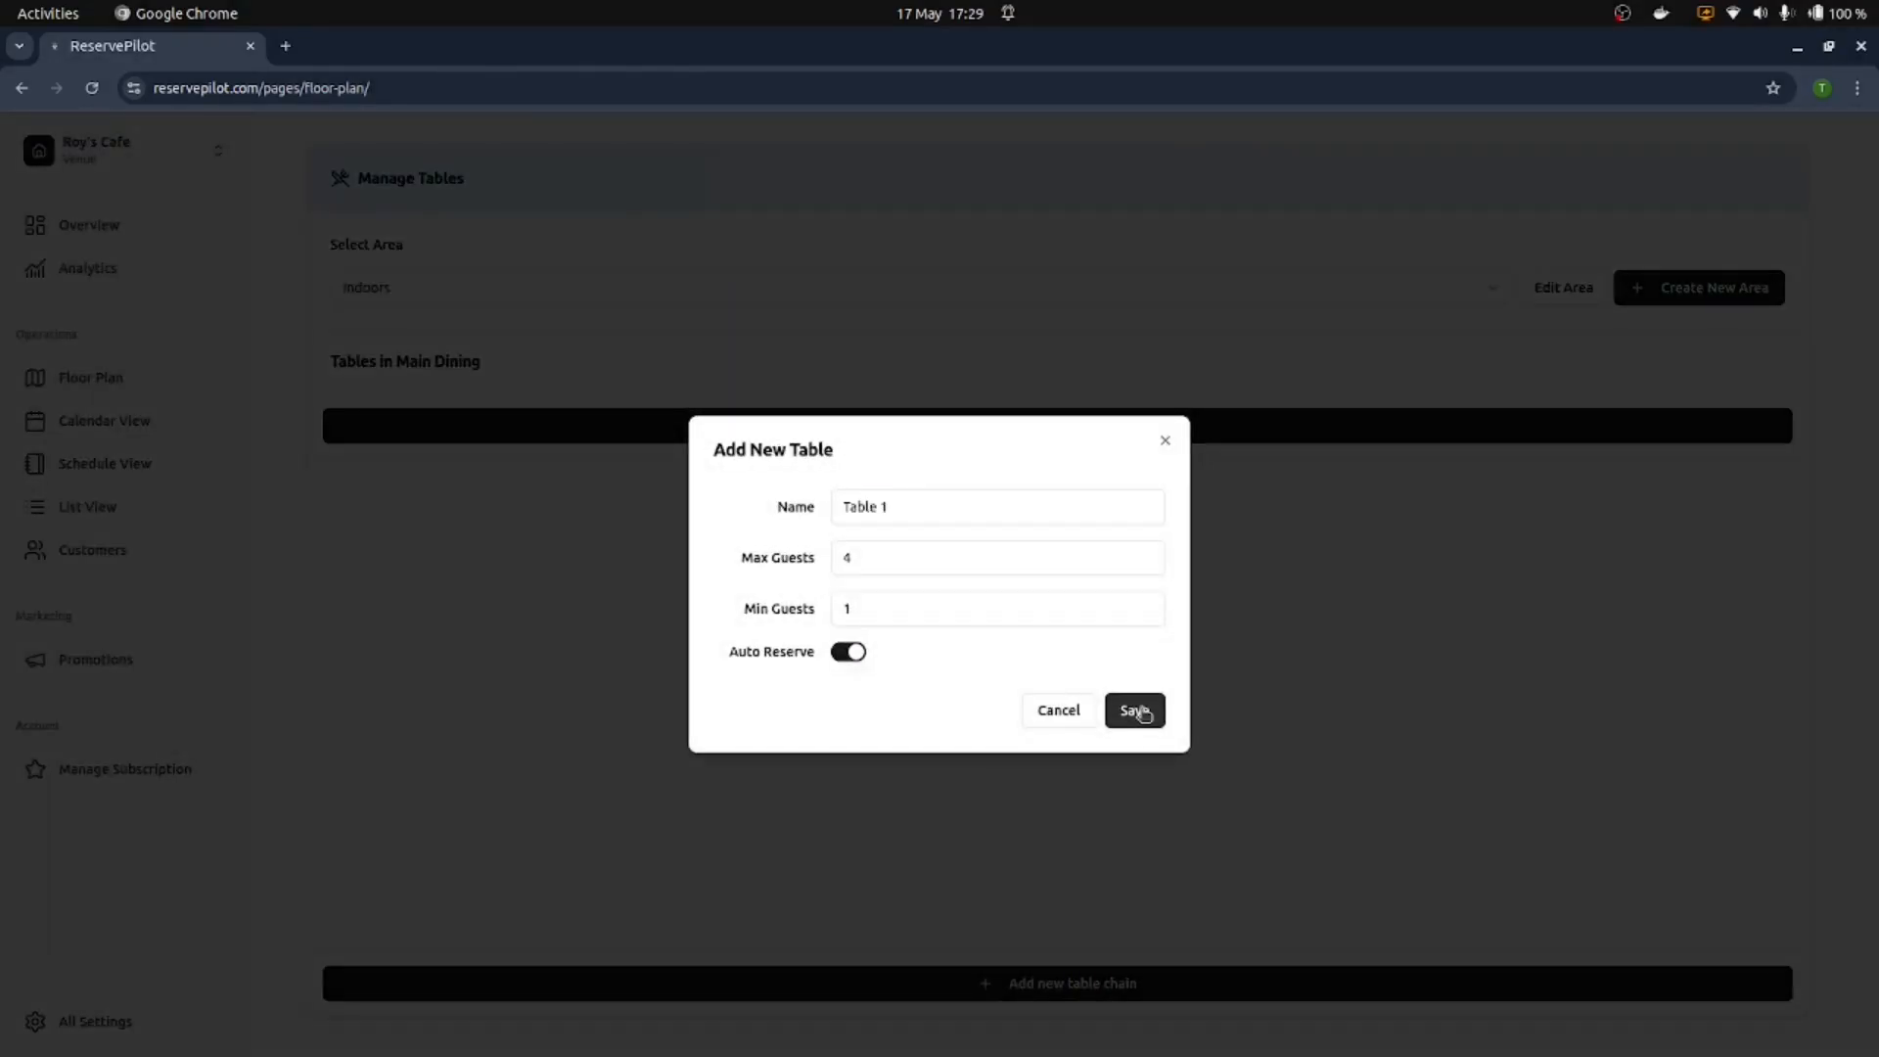
click(1166, 440)
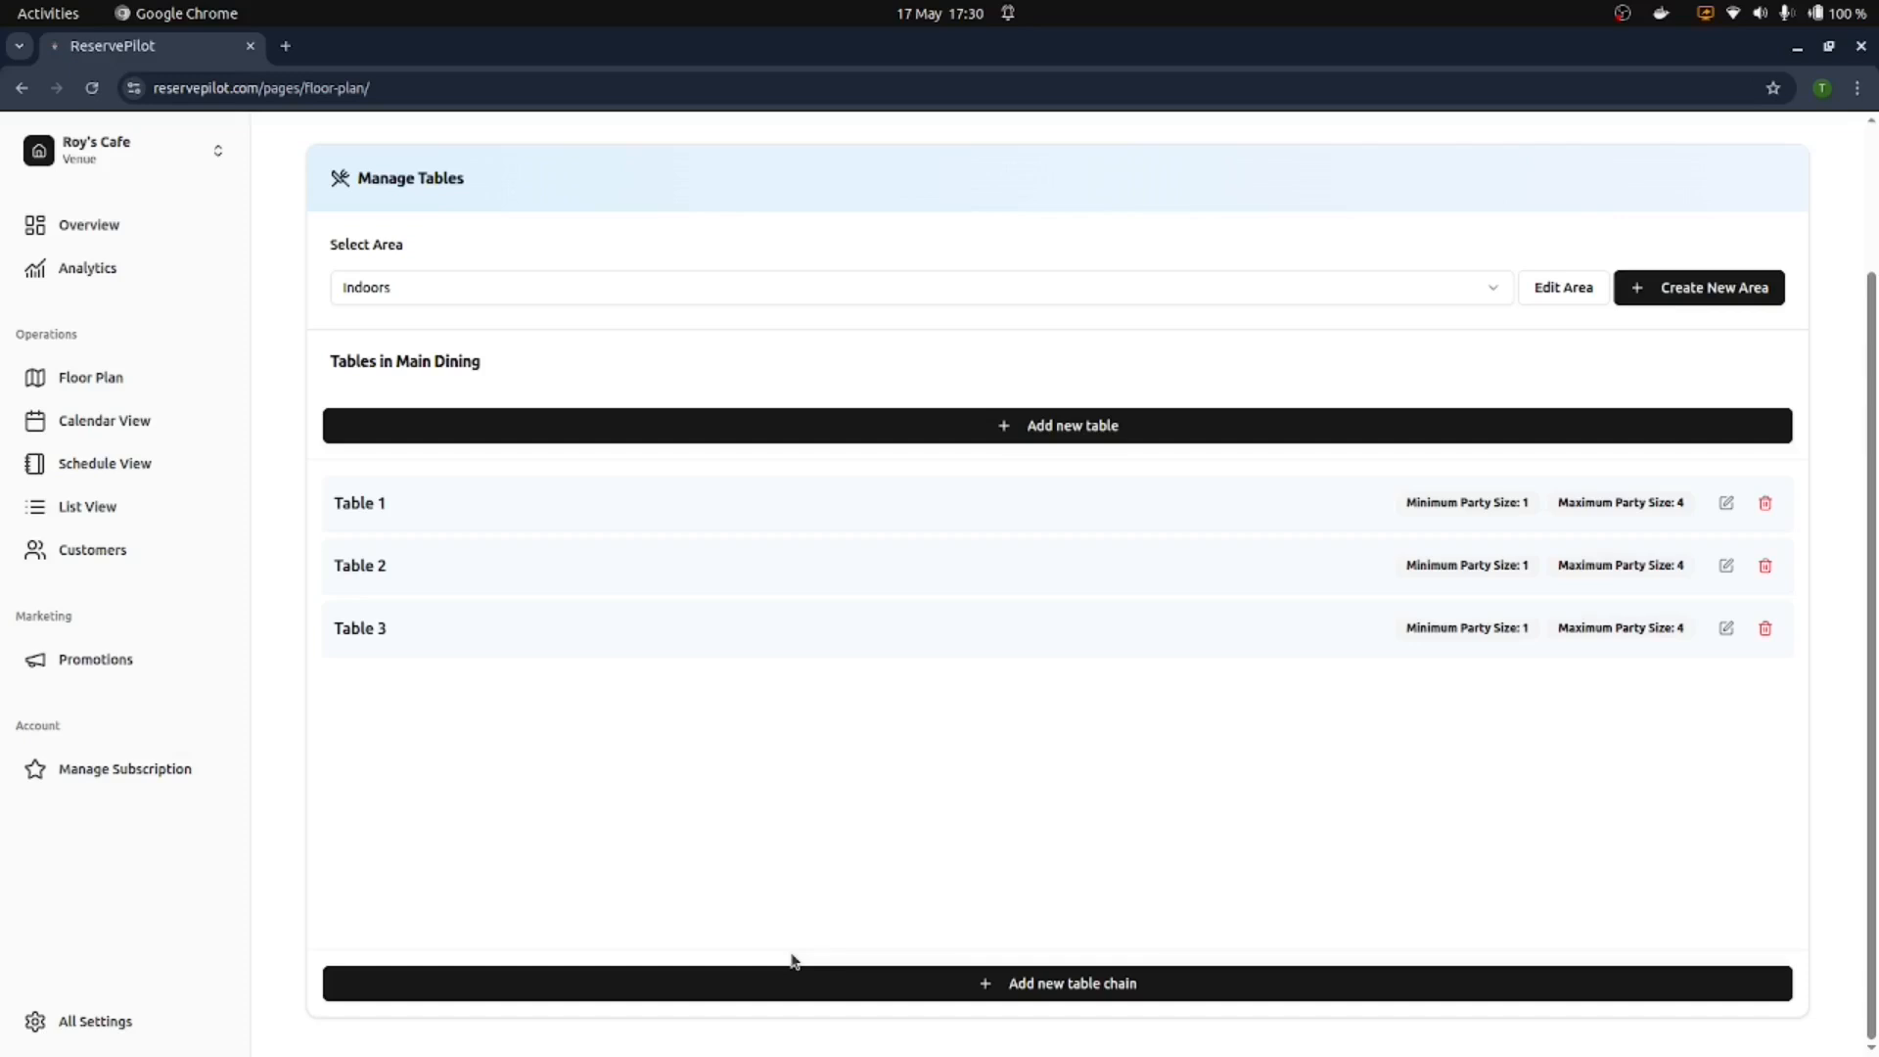
click(902, 983)
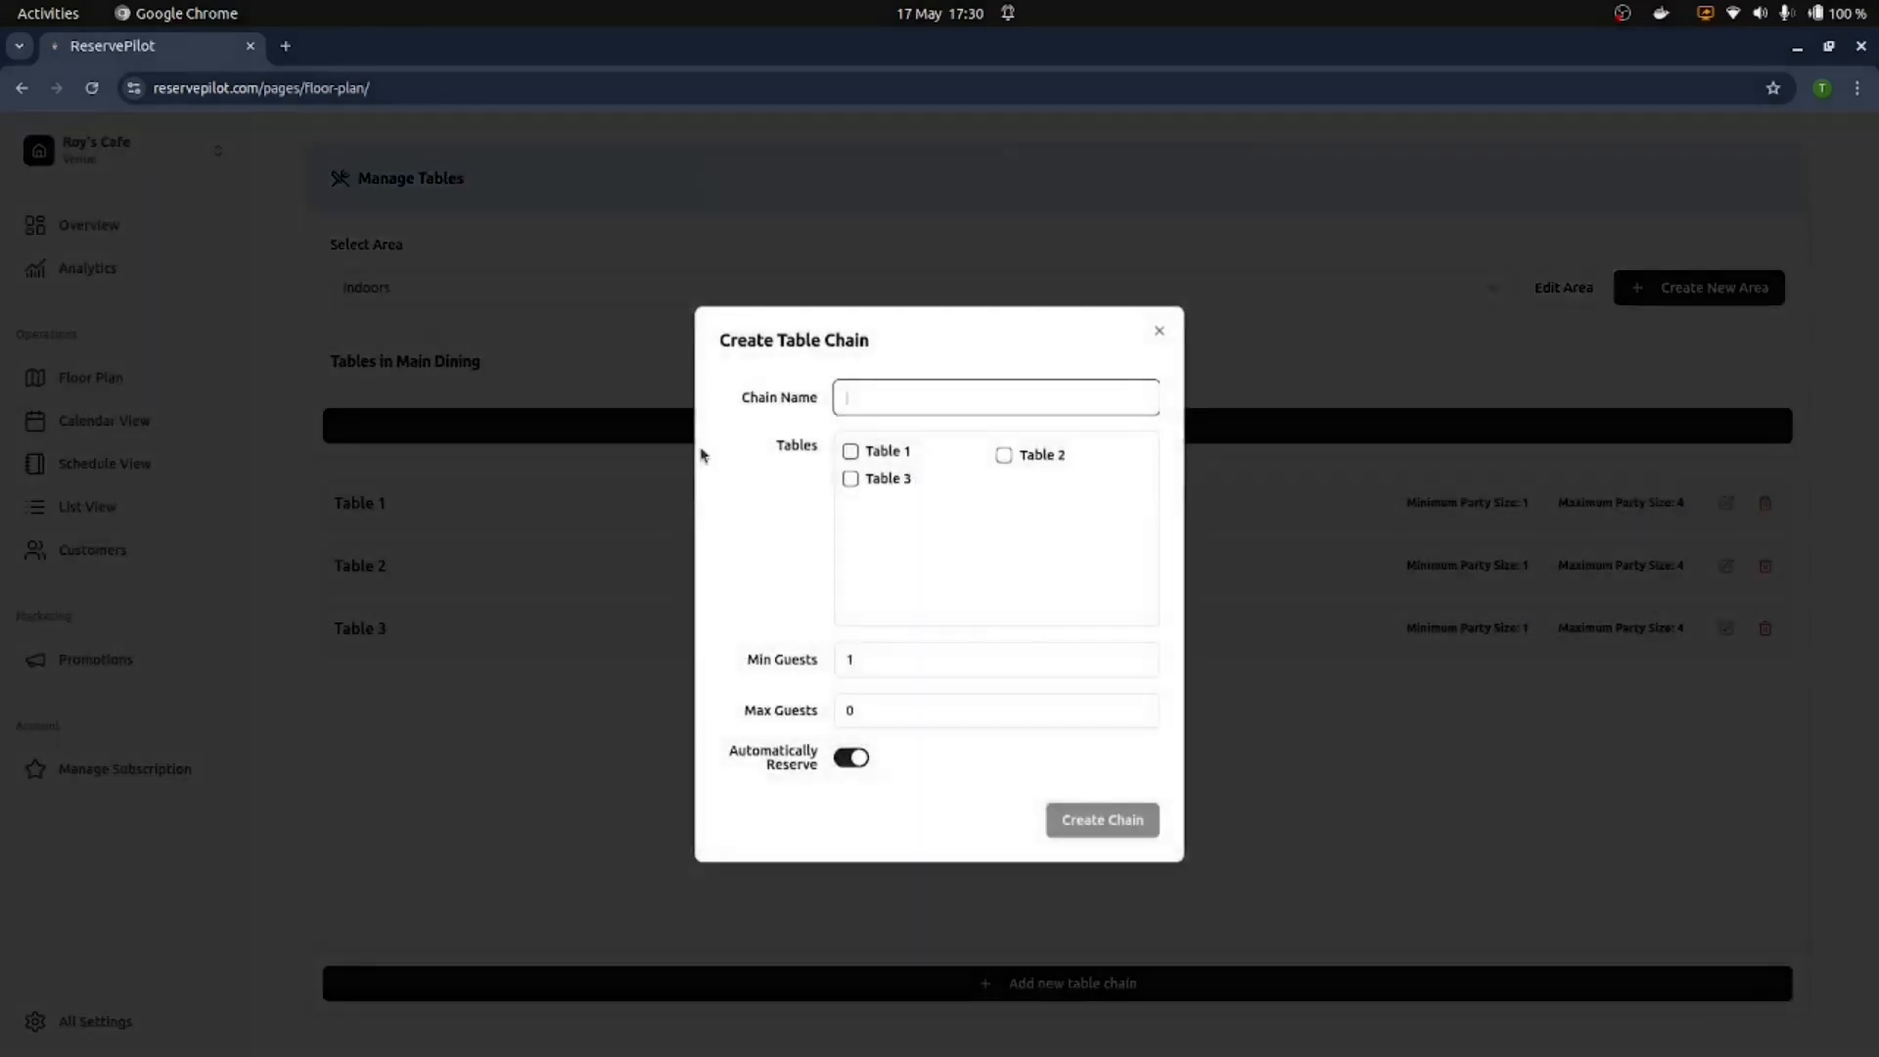
Step: Create 'TableChain [1, 2, 3]' joining Tables 1–3 for 1–12 guests
click(848, 450)
click(1012, 406)
text(TableC)
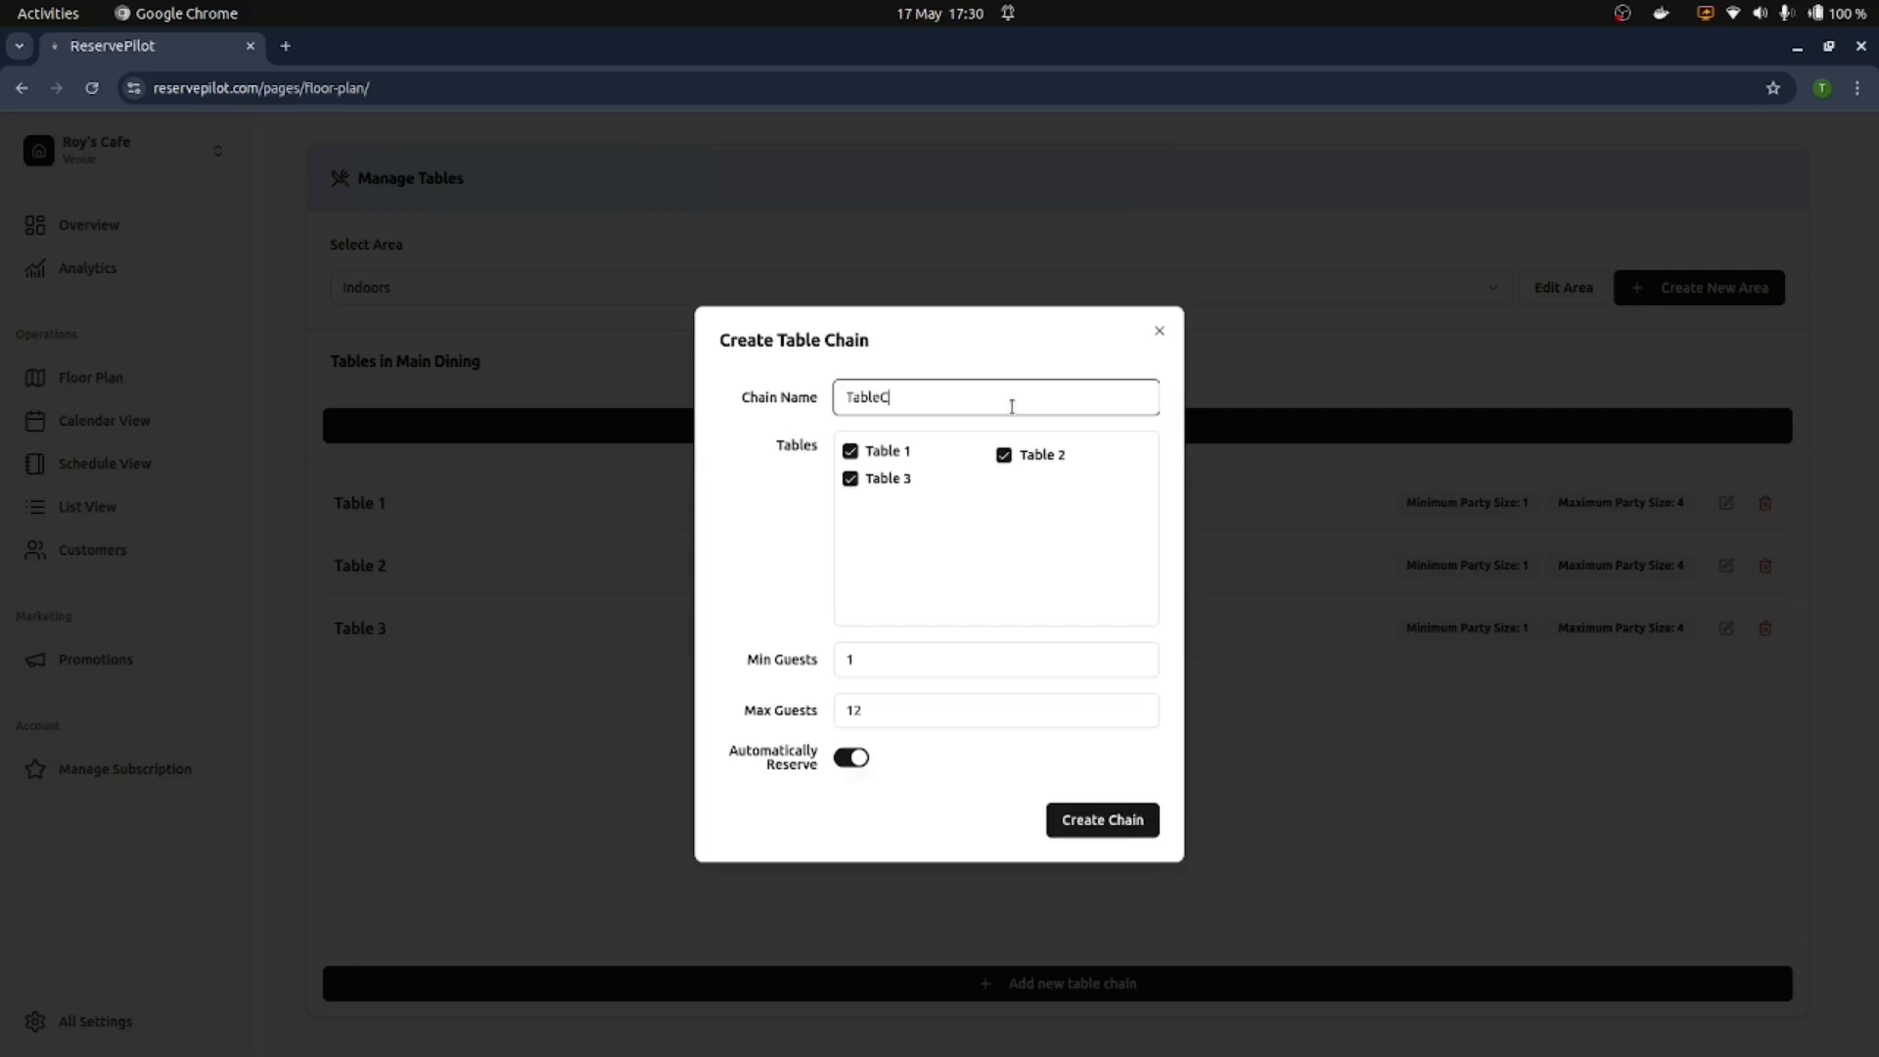
text(hain [1, 2, 3])
key(Return)
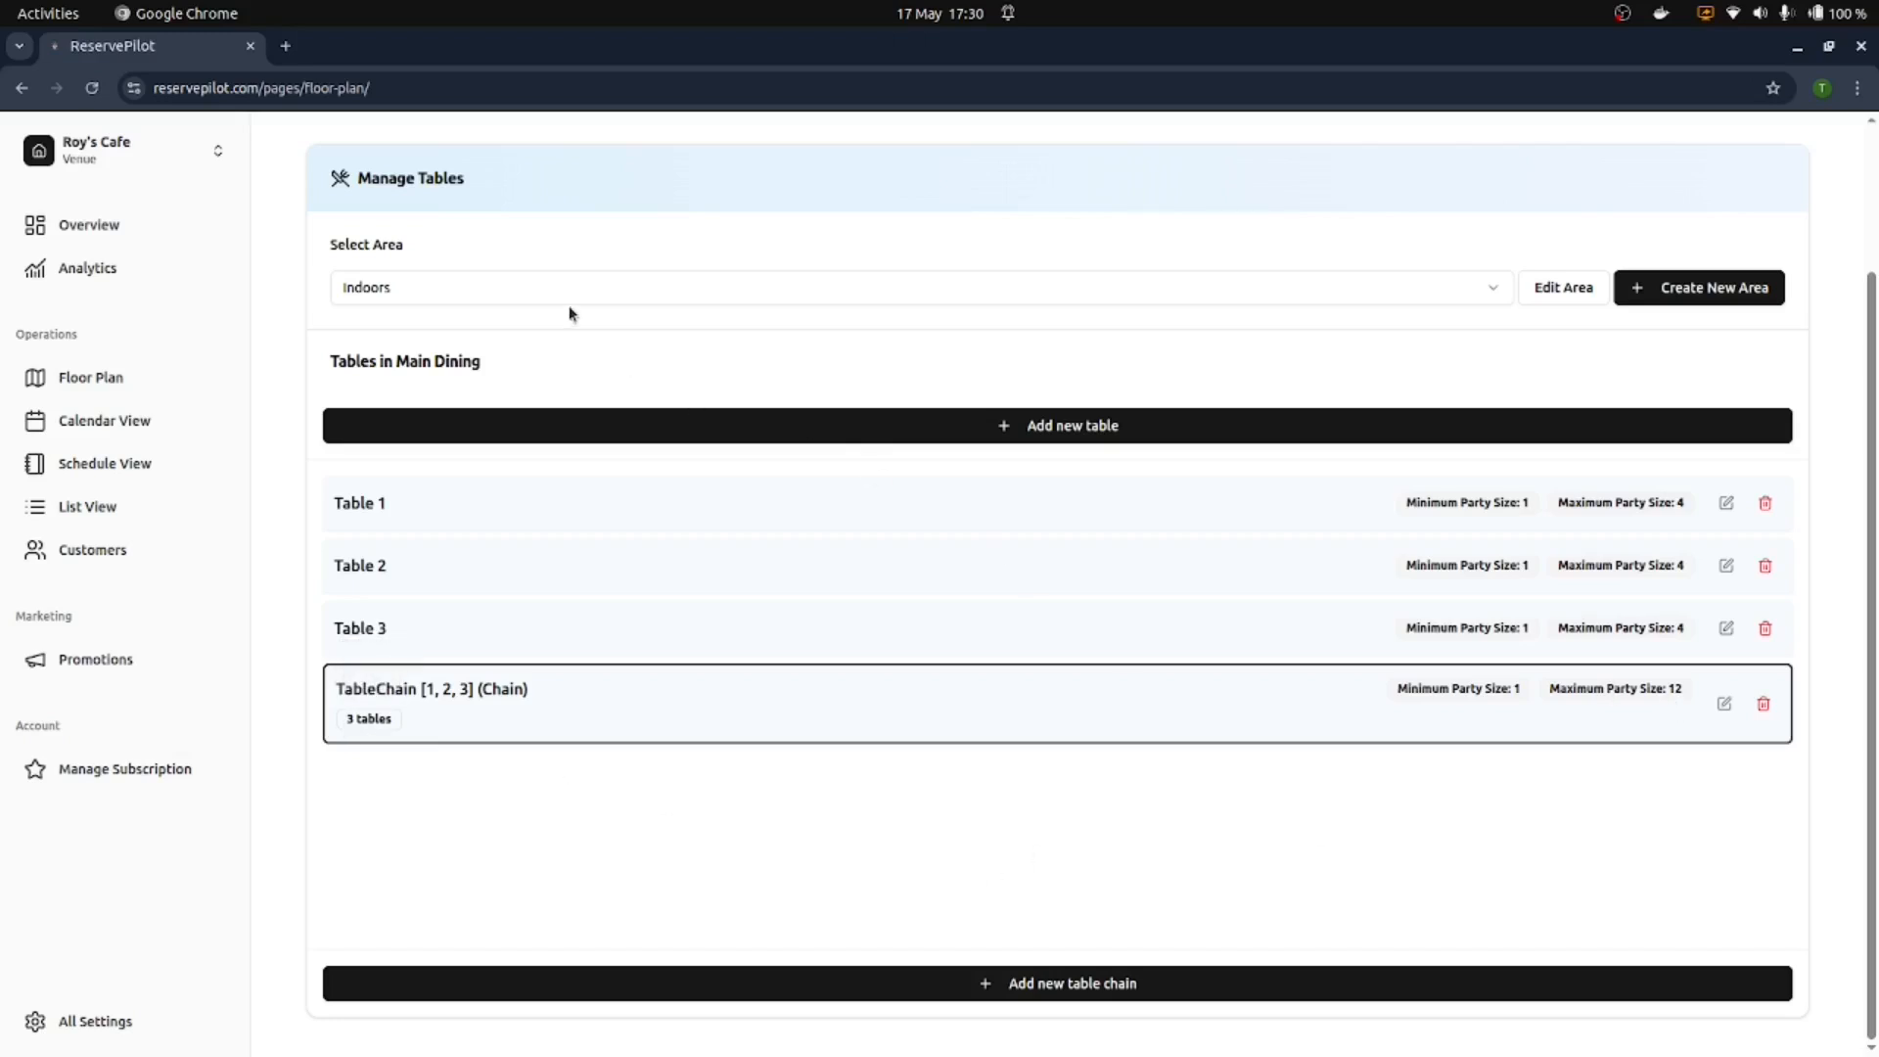
Step: Check the Outdoors area and begin adding a table there
click(505, 284)
click(515, 357)
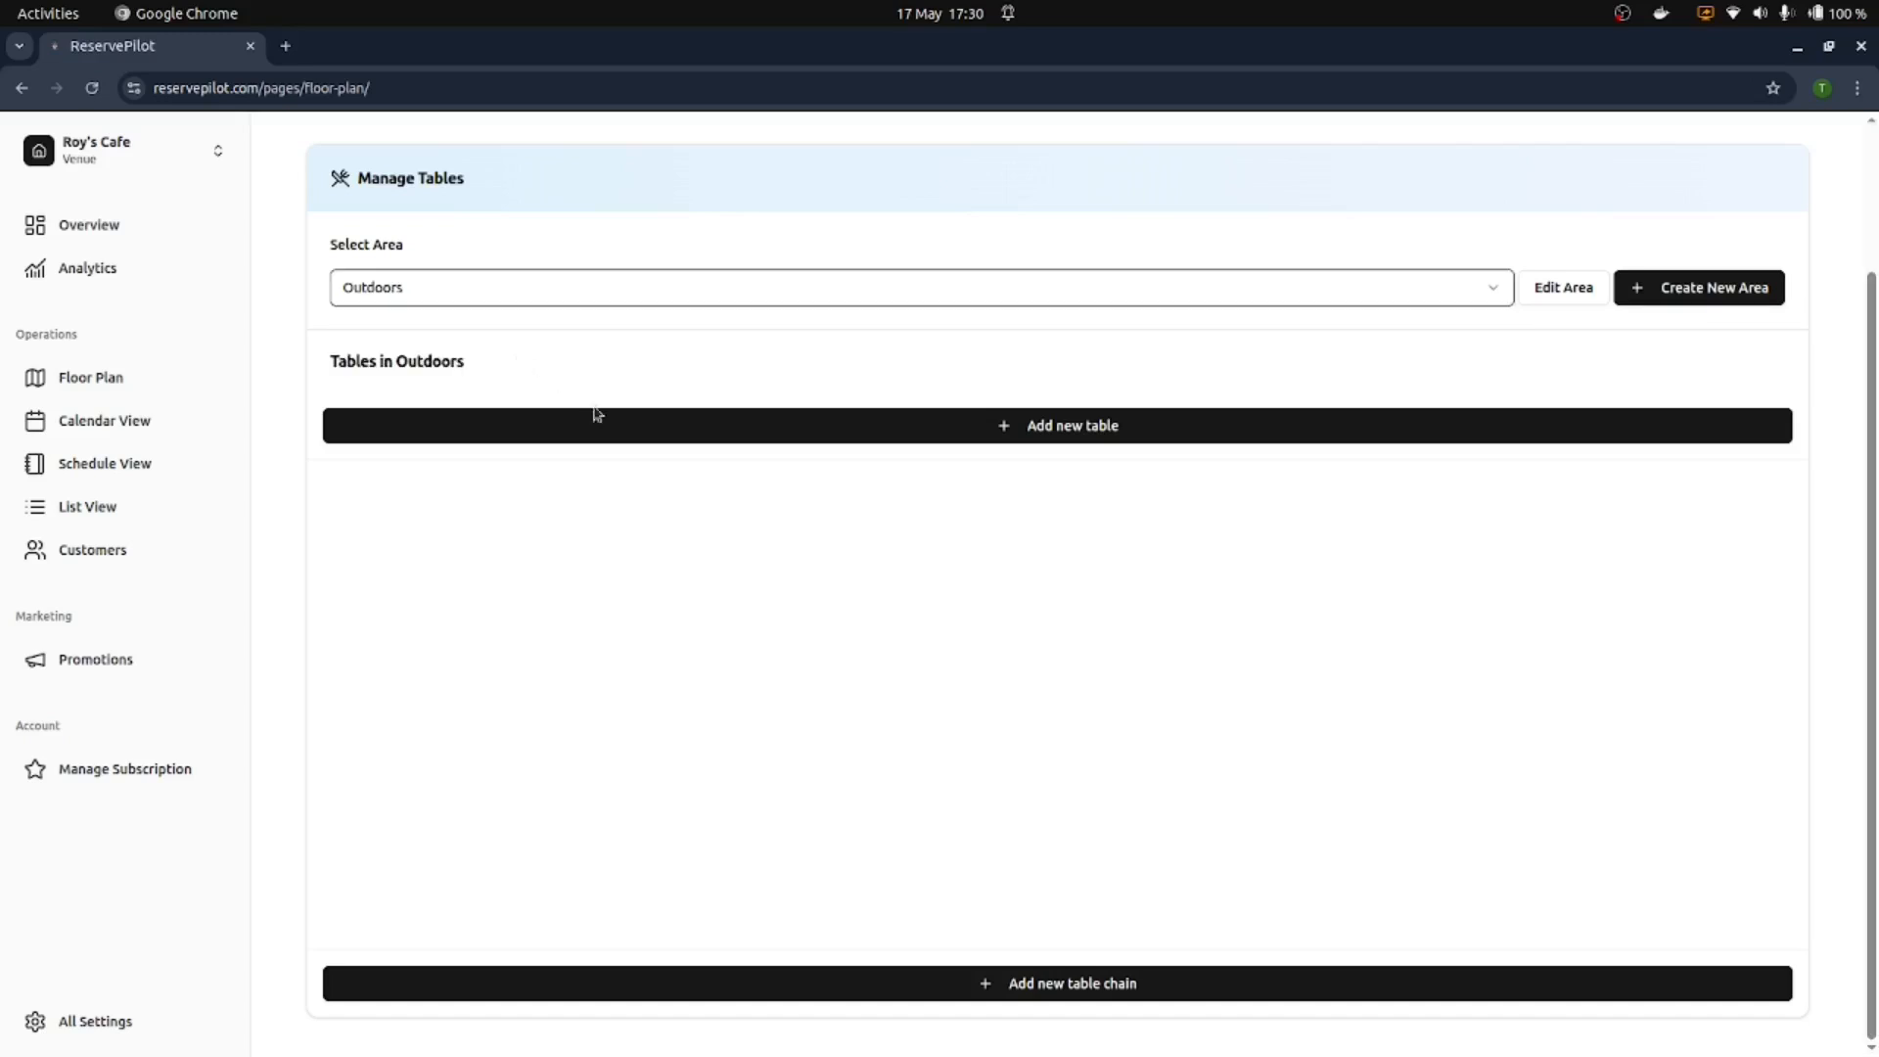
click(599, 423)
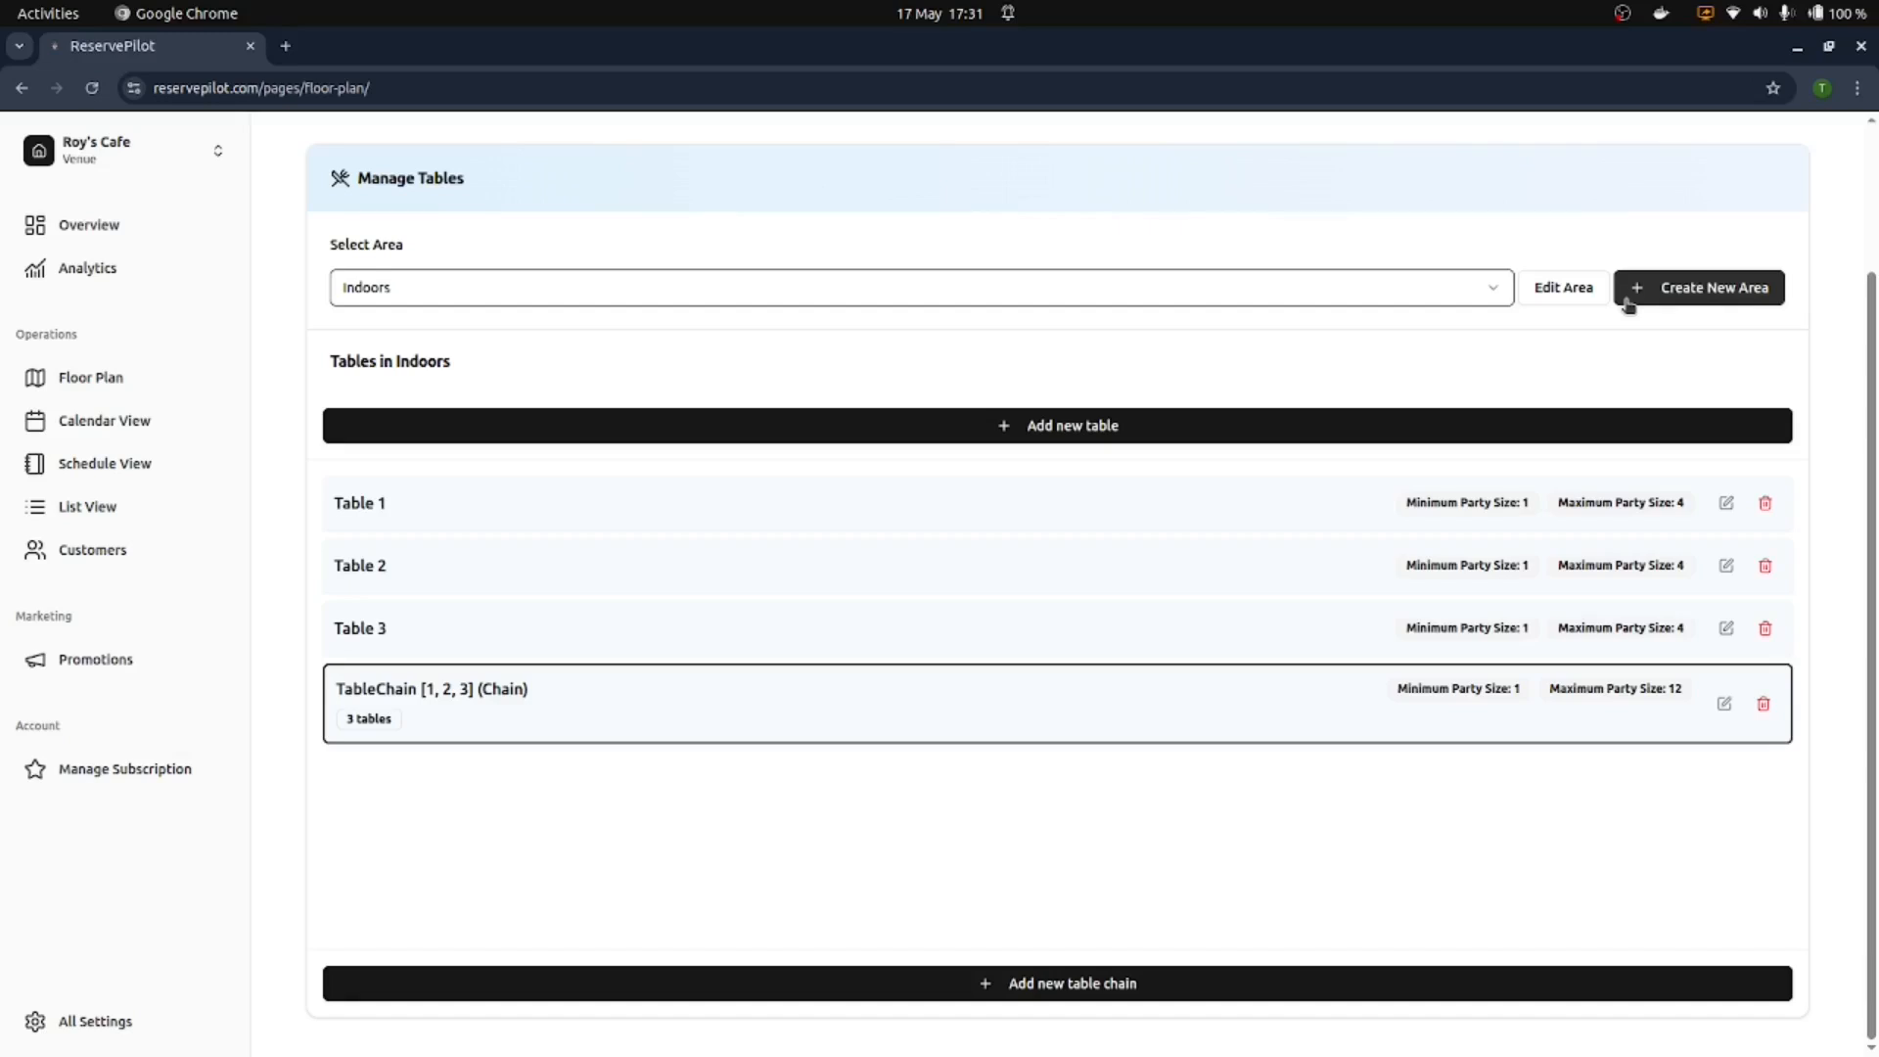
scroll(535, 213, up, 3)
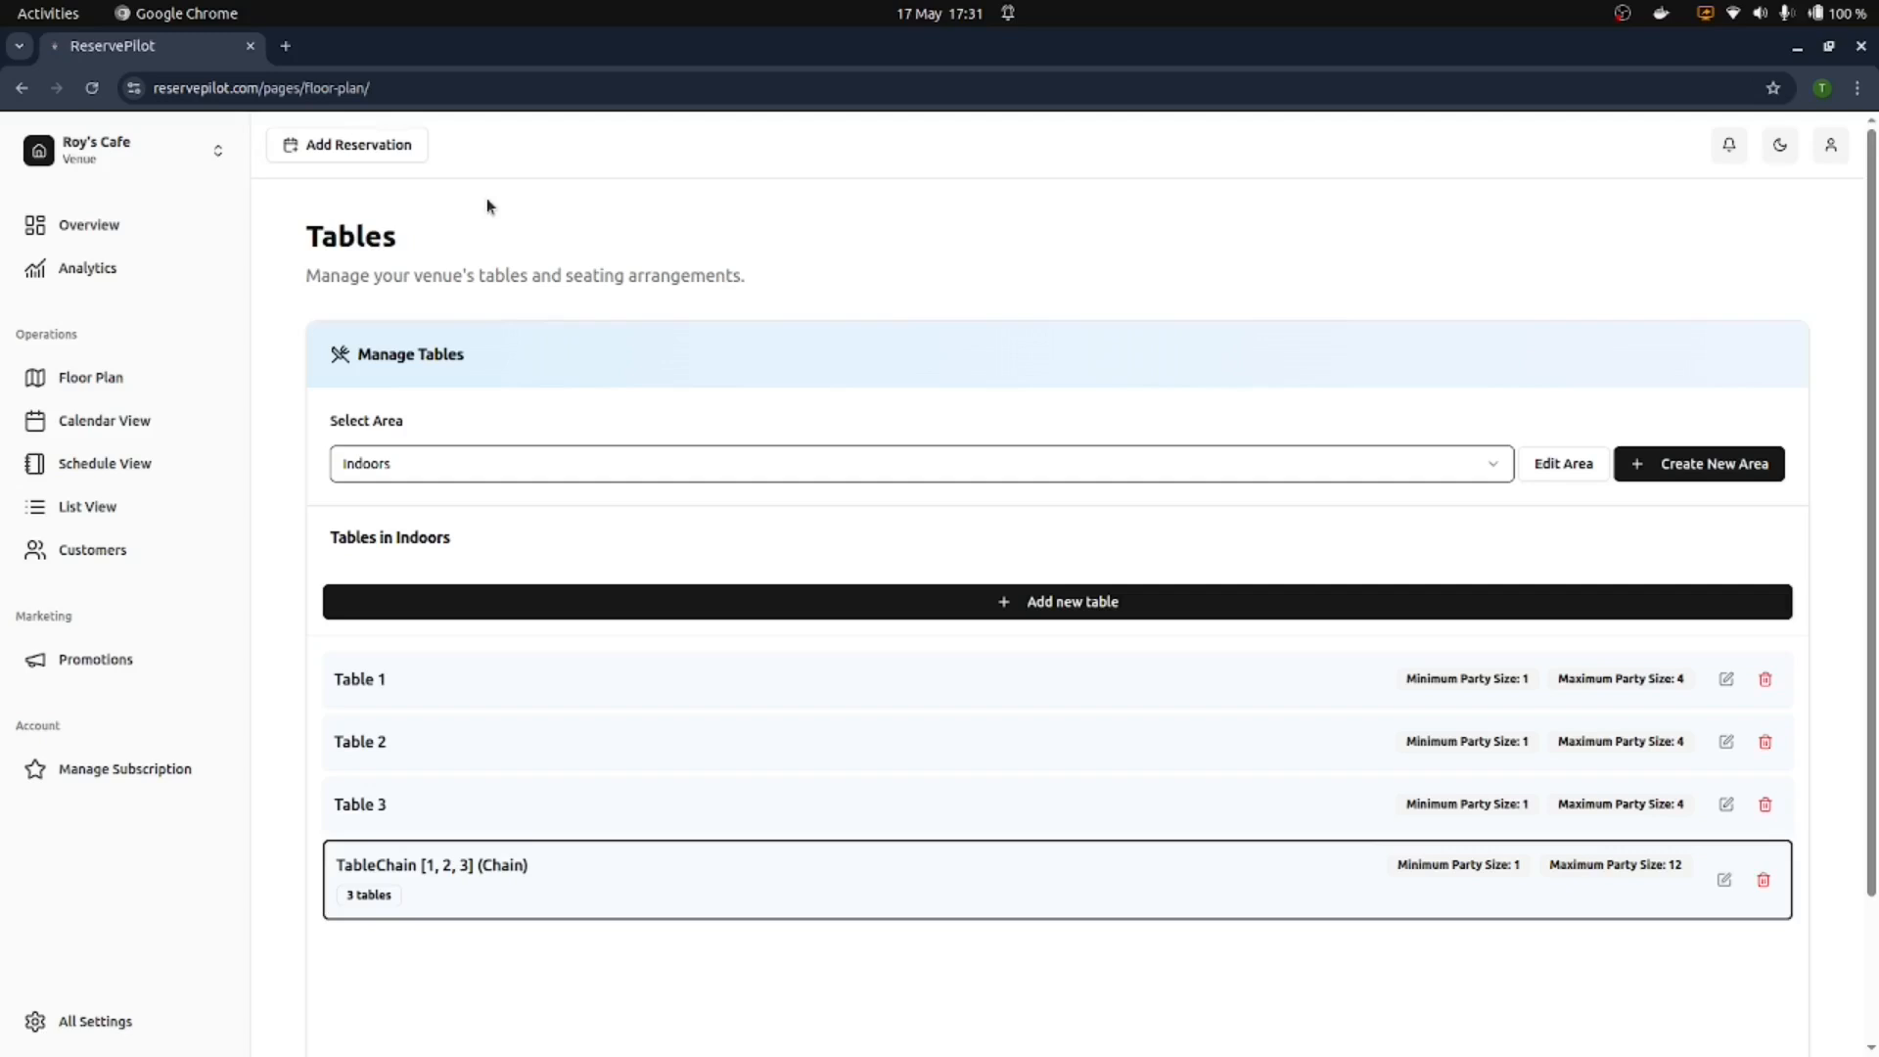
Step: In Reservation Limits, try switching the approval method to Accept All
click(93, 1021)
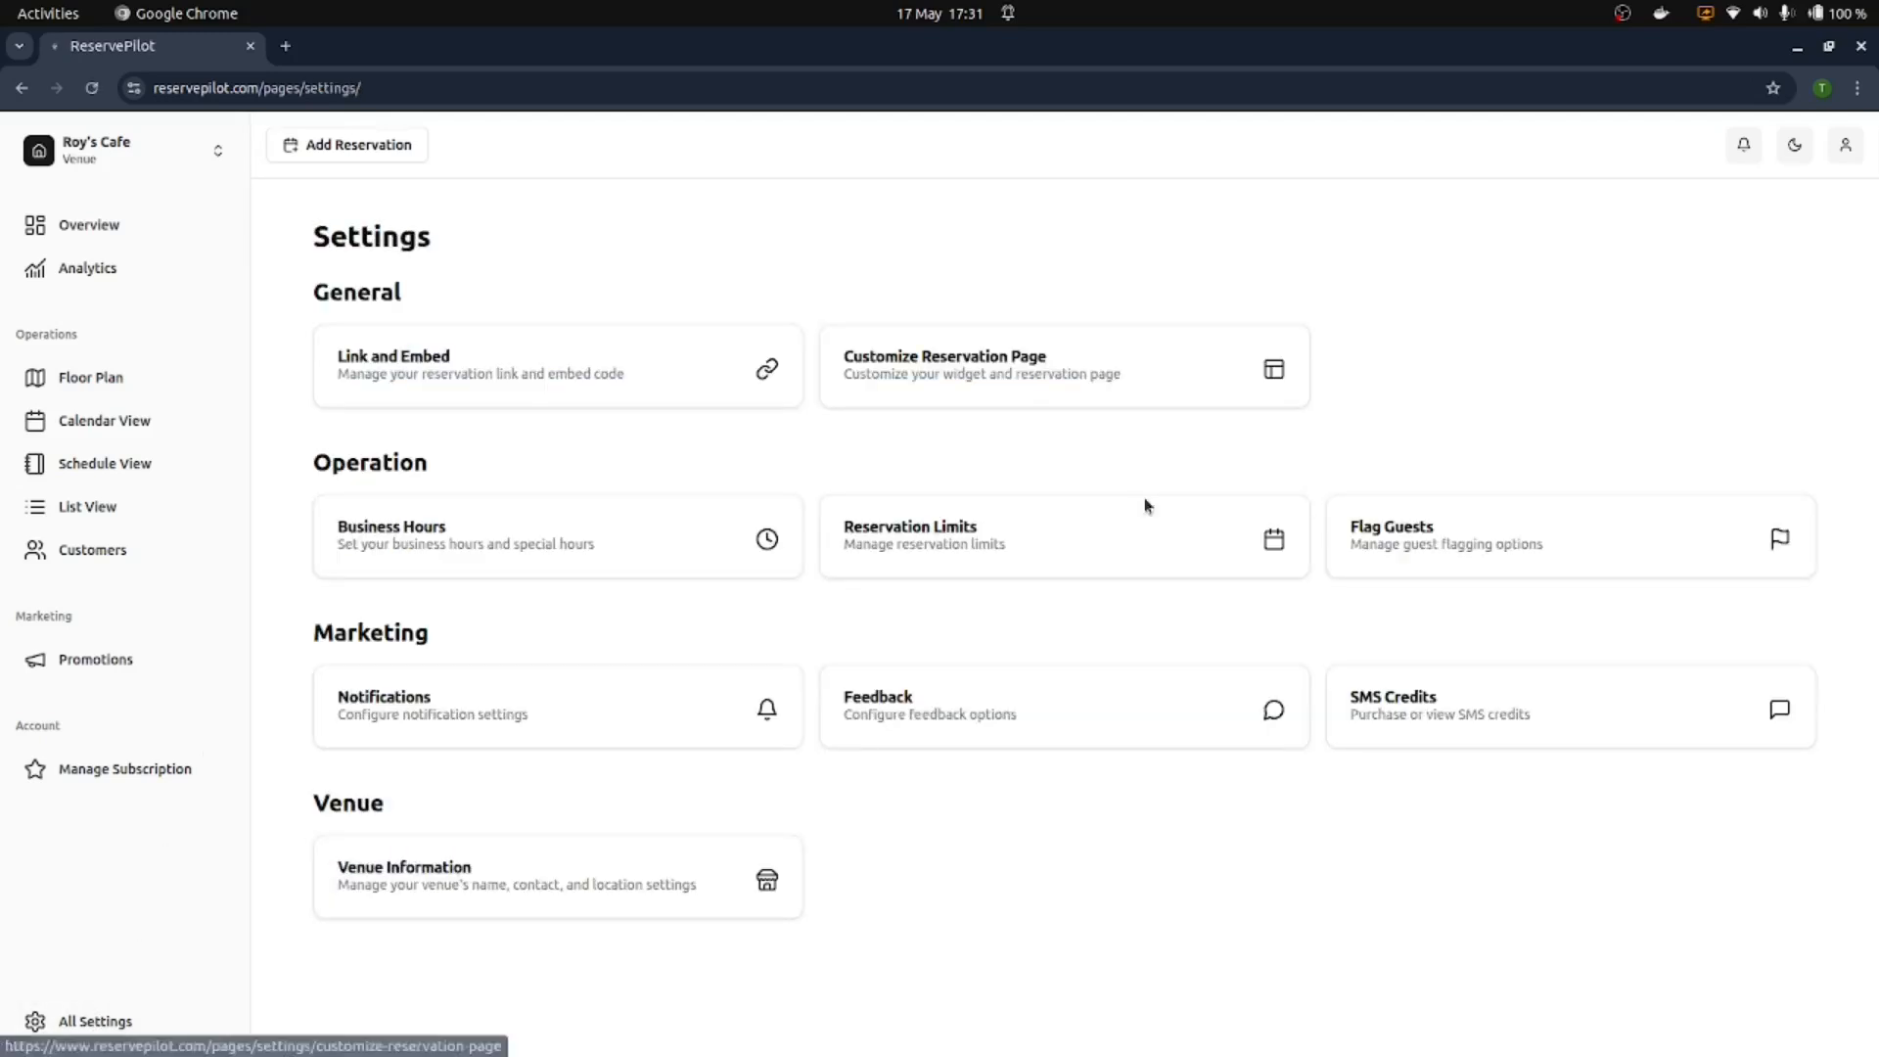
click(1094, 528)
scroll(858, 374, down, 3)
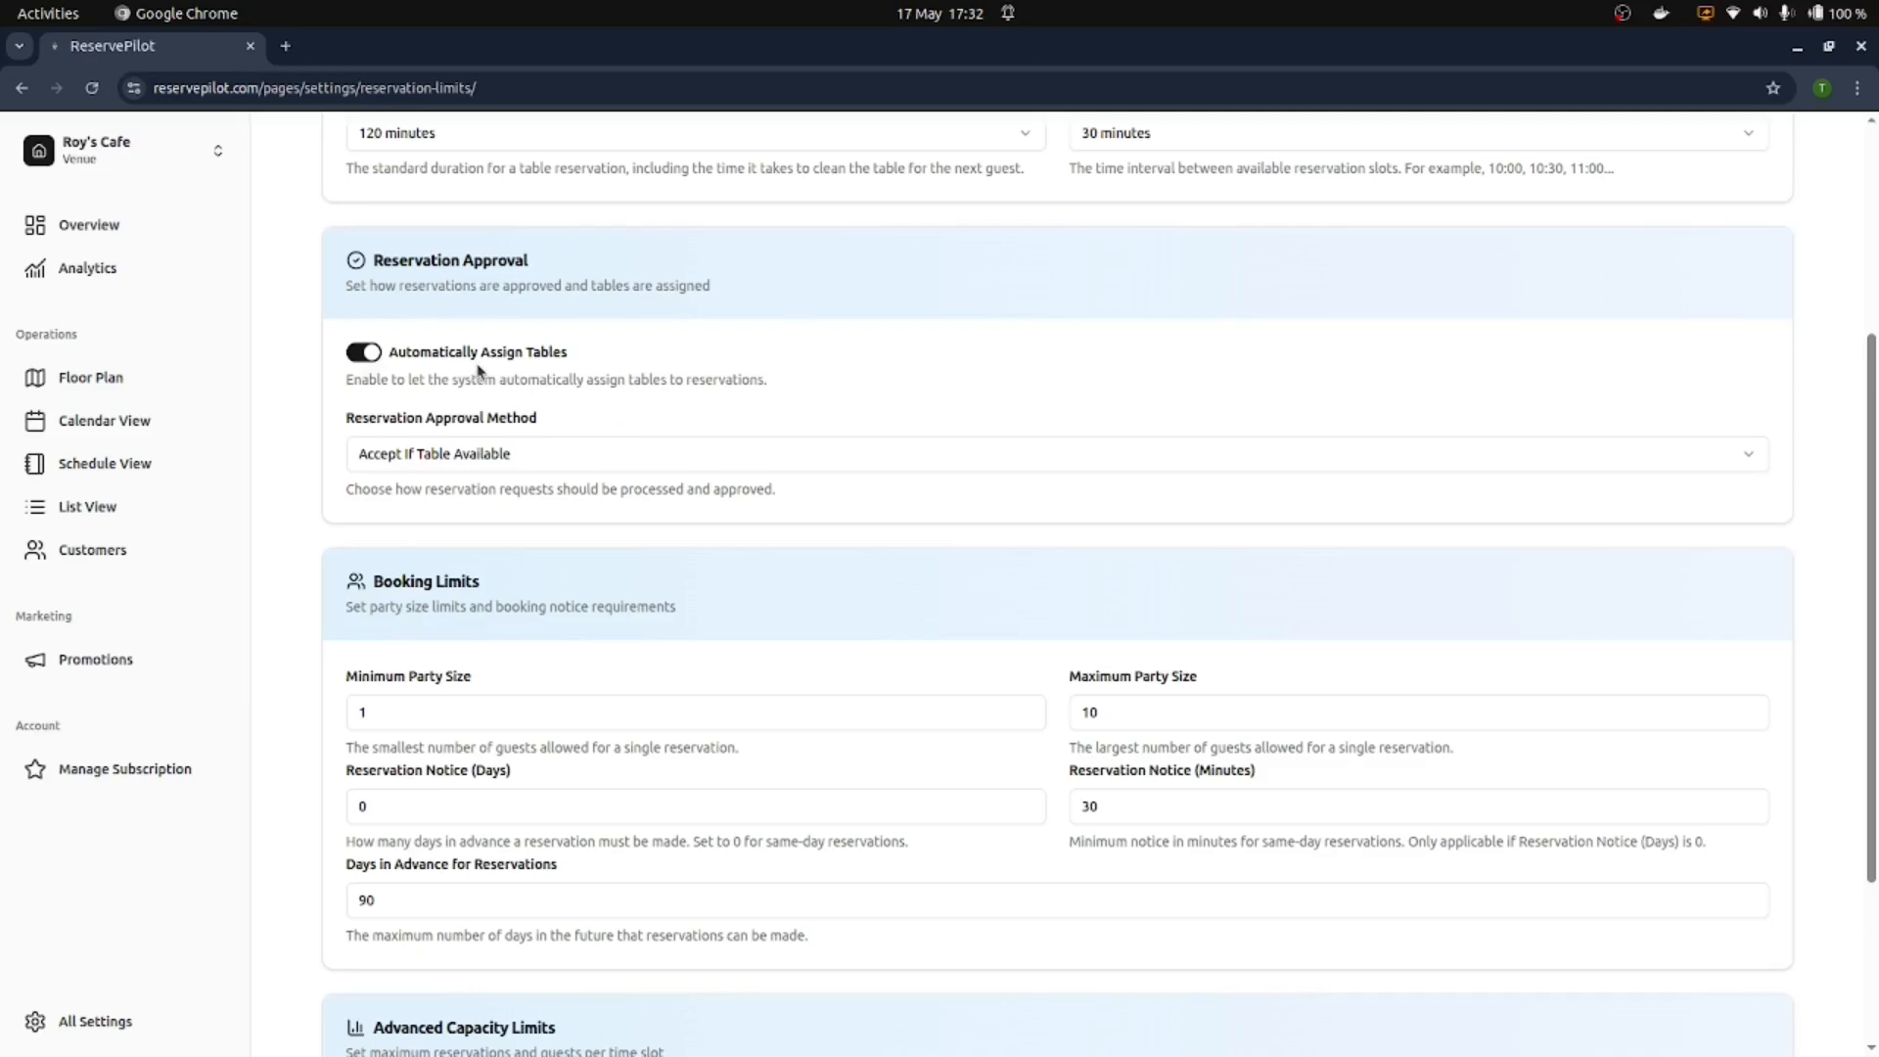
click(525, 457)
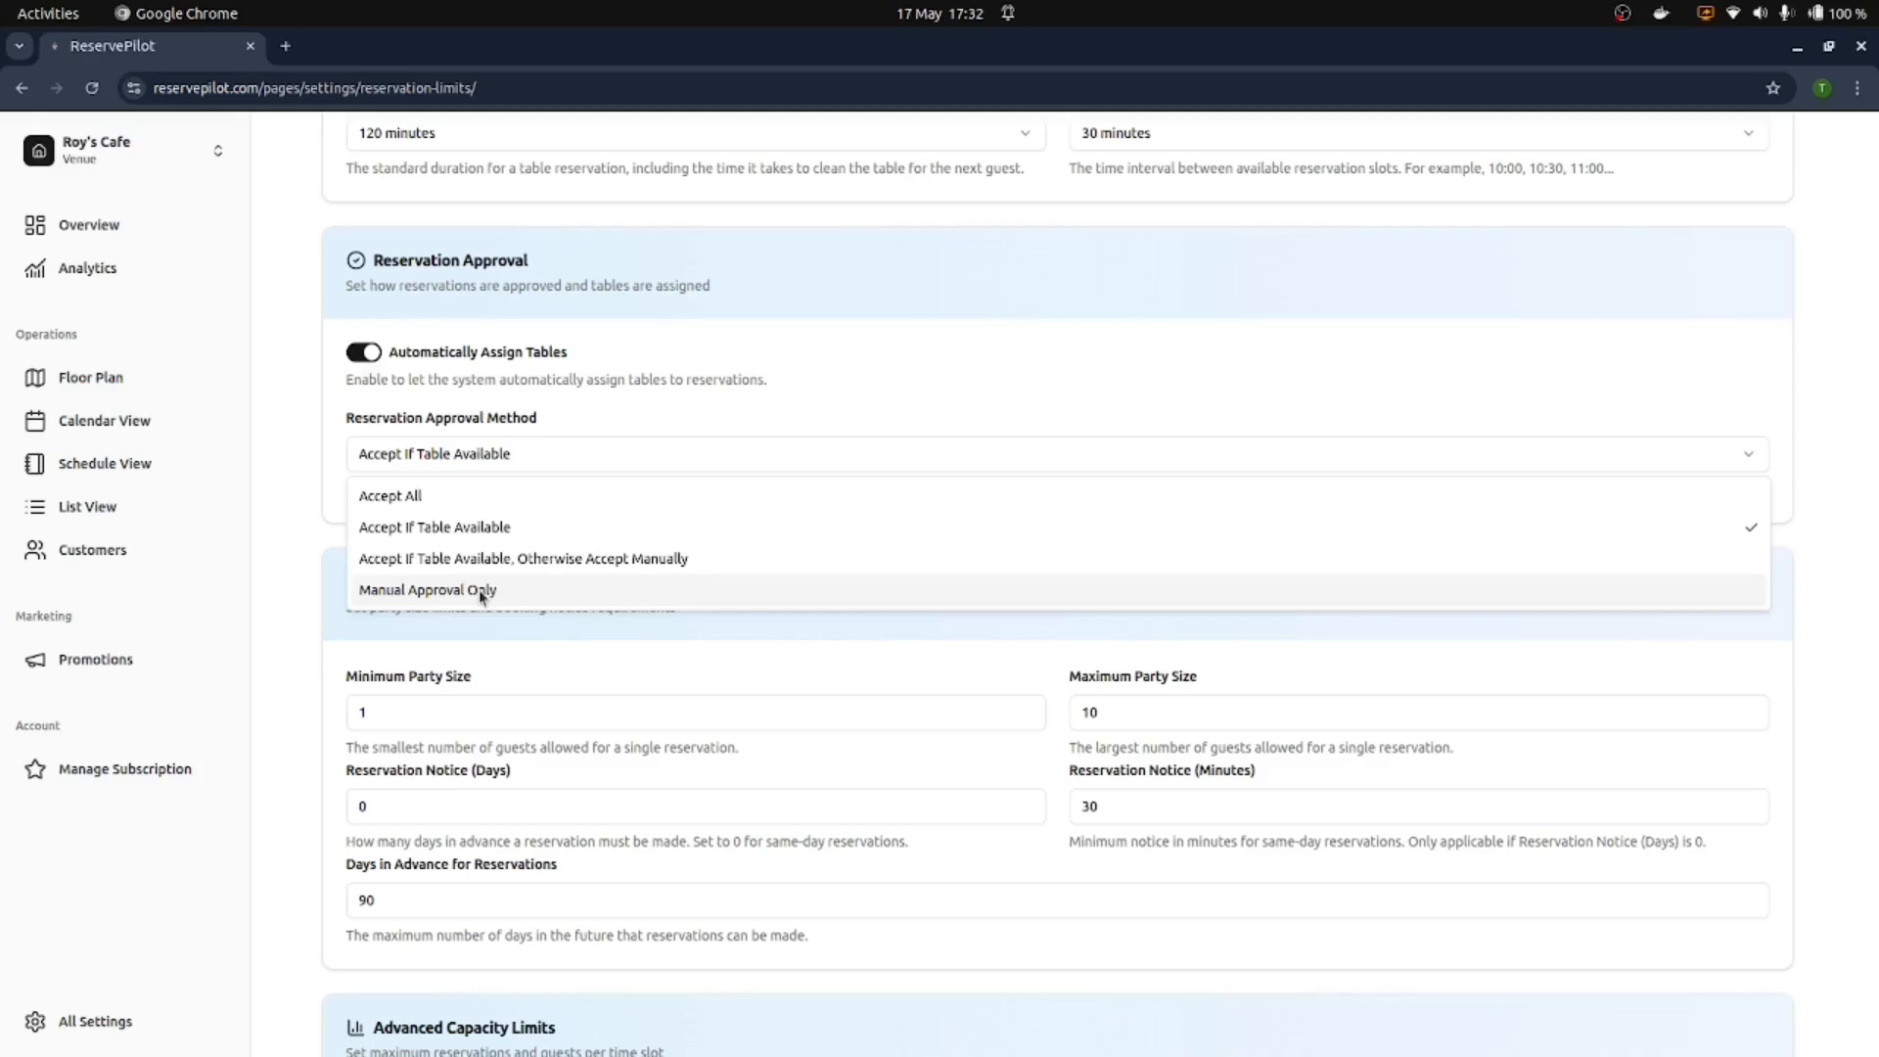
click(452, 530)
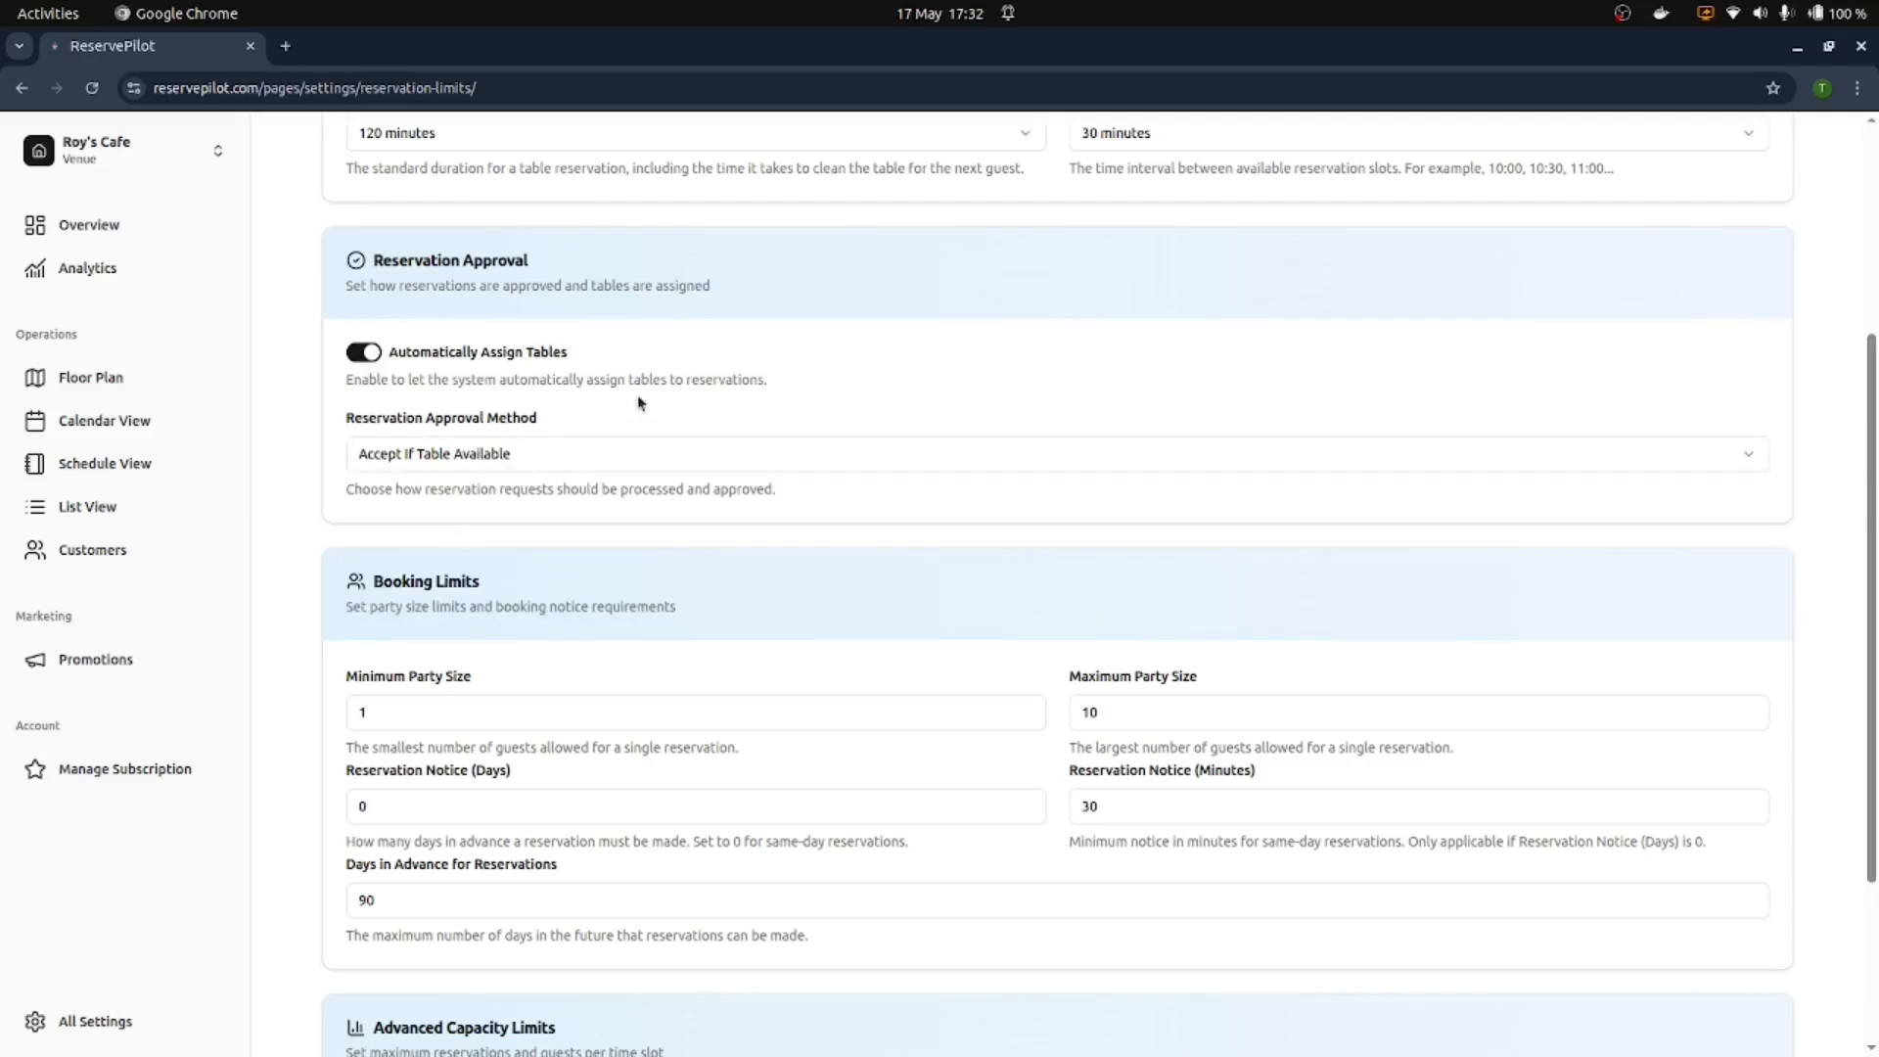
click(551, 450)
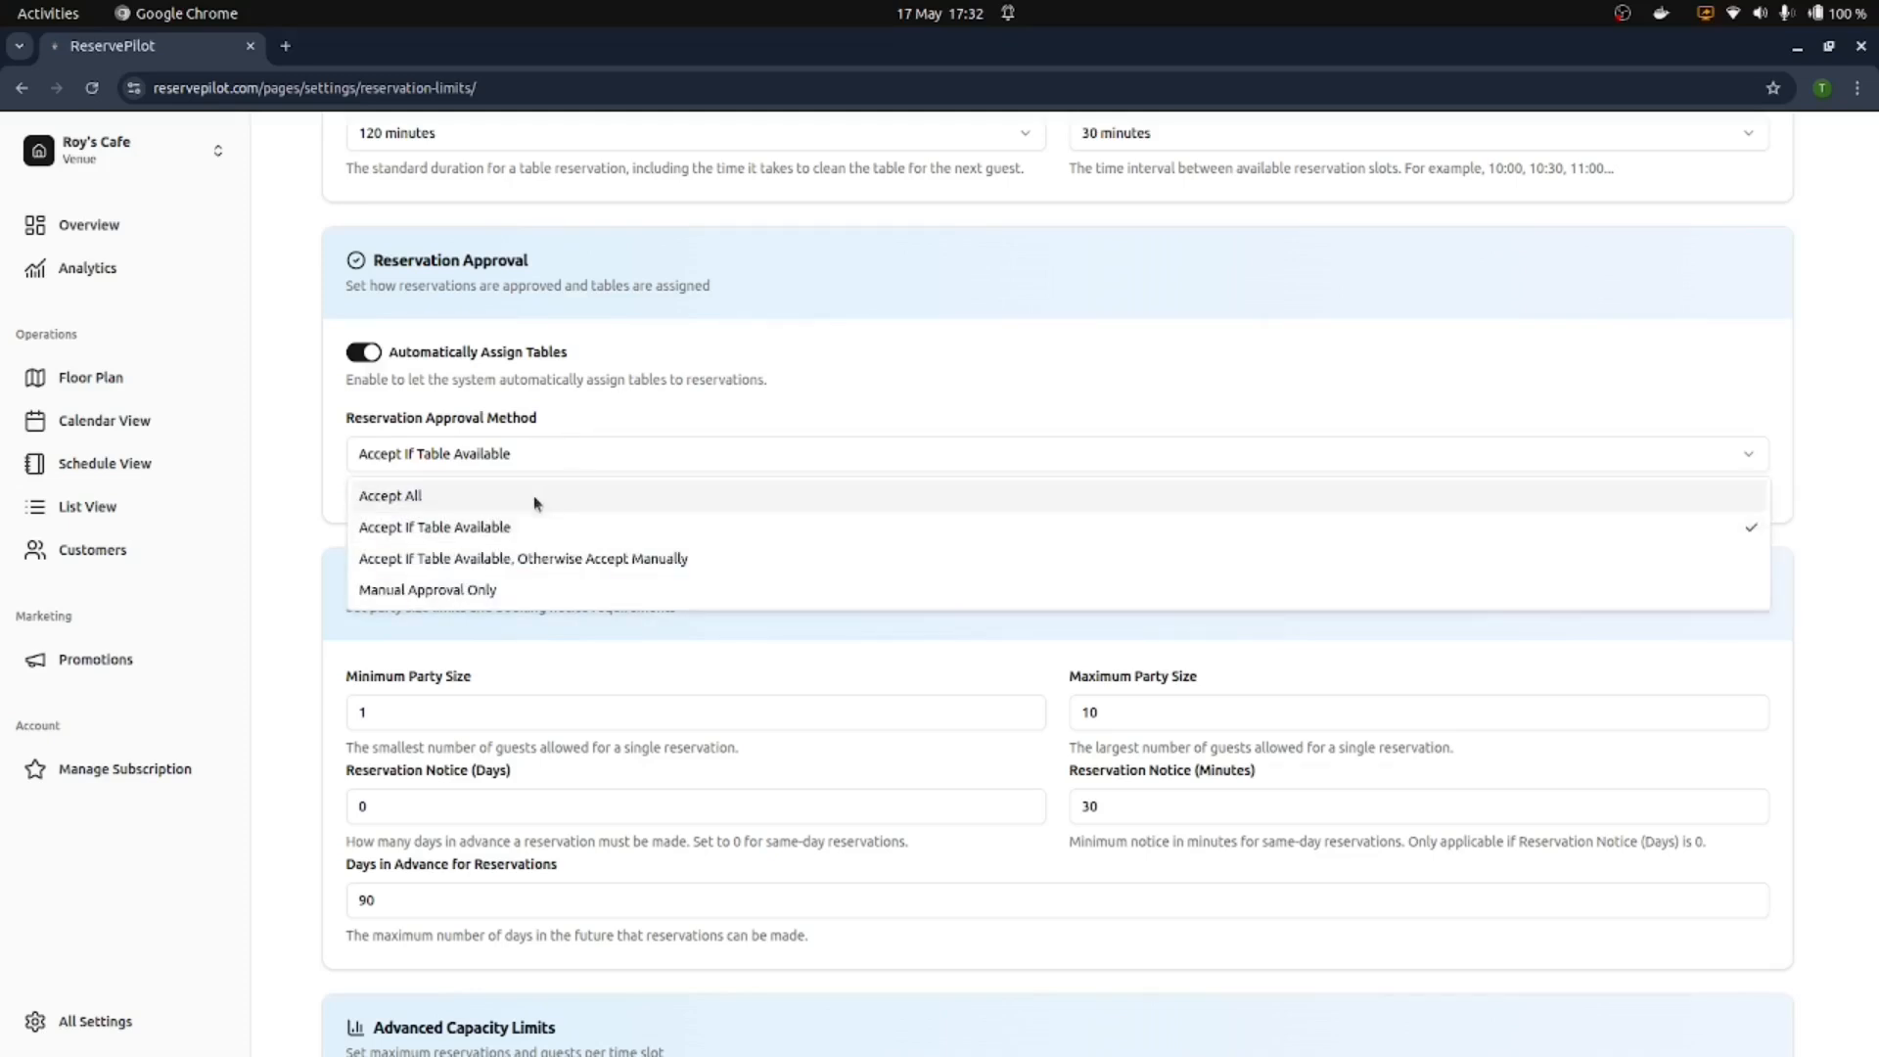
click(530, 494)
Step: Save, then restore the approval method to Accept If Table Available
scroll(503, 910, down, 5)
click(1632, 998)
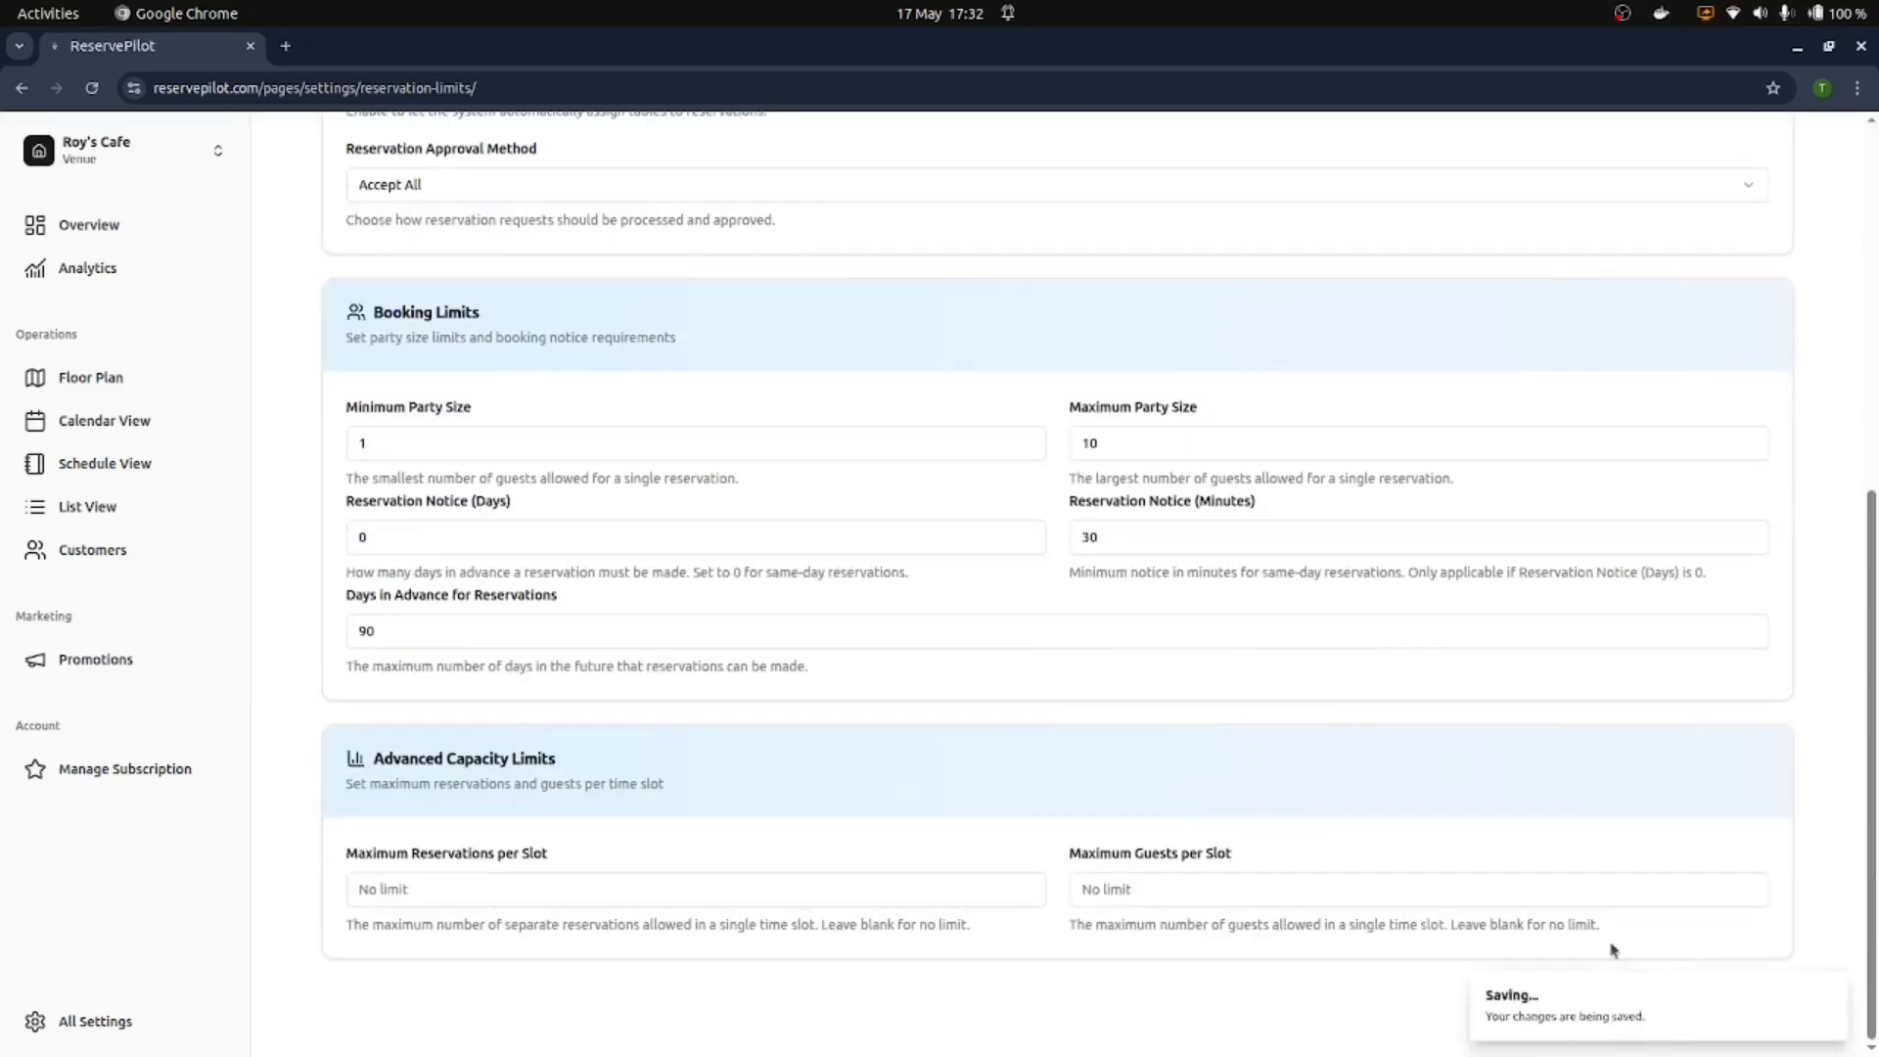
scroll(853, 459, up, 5)
click(491, 721)
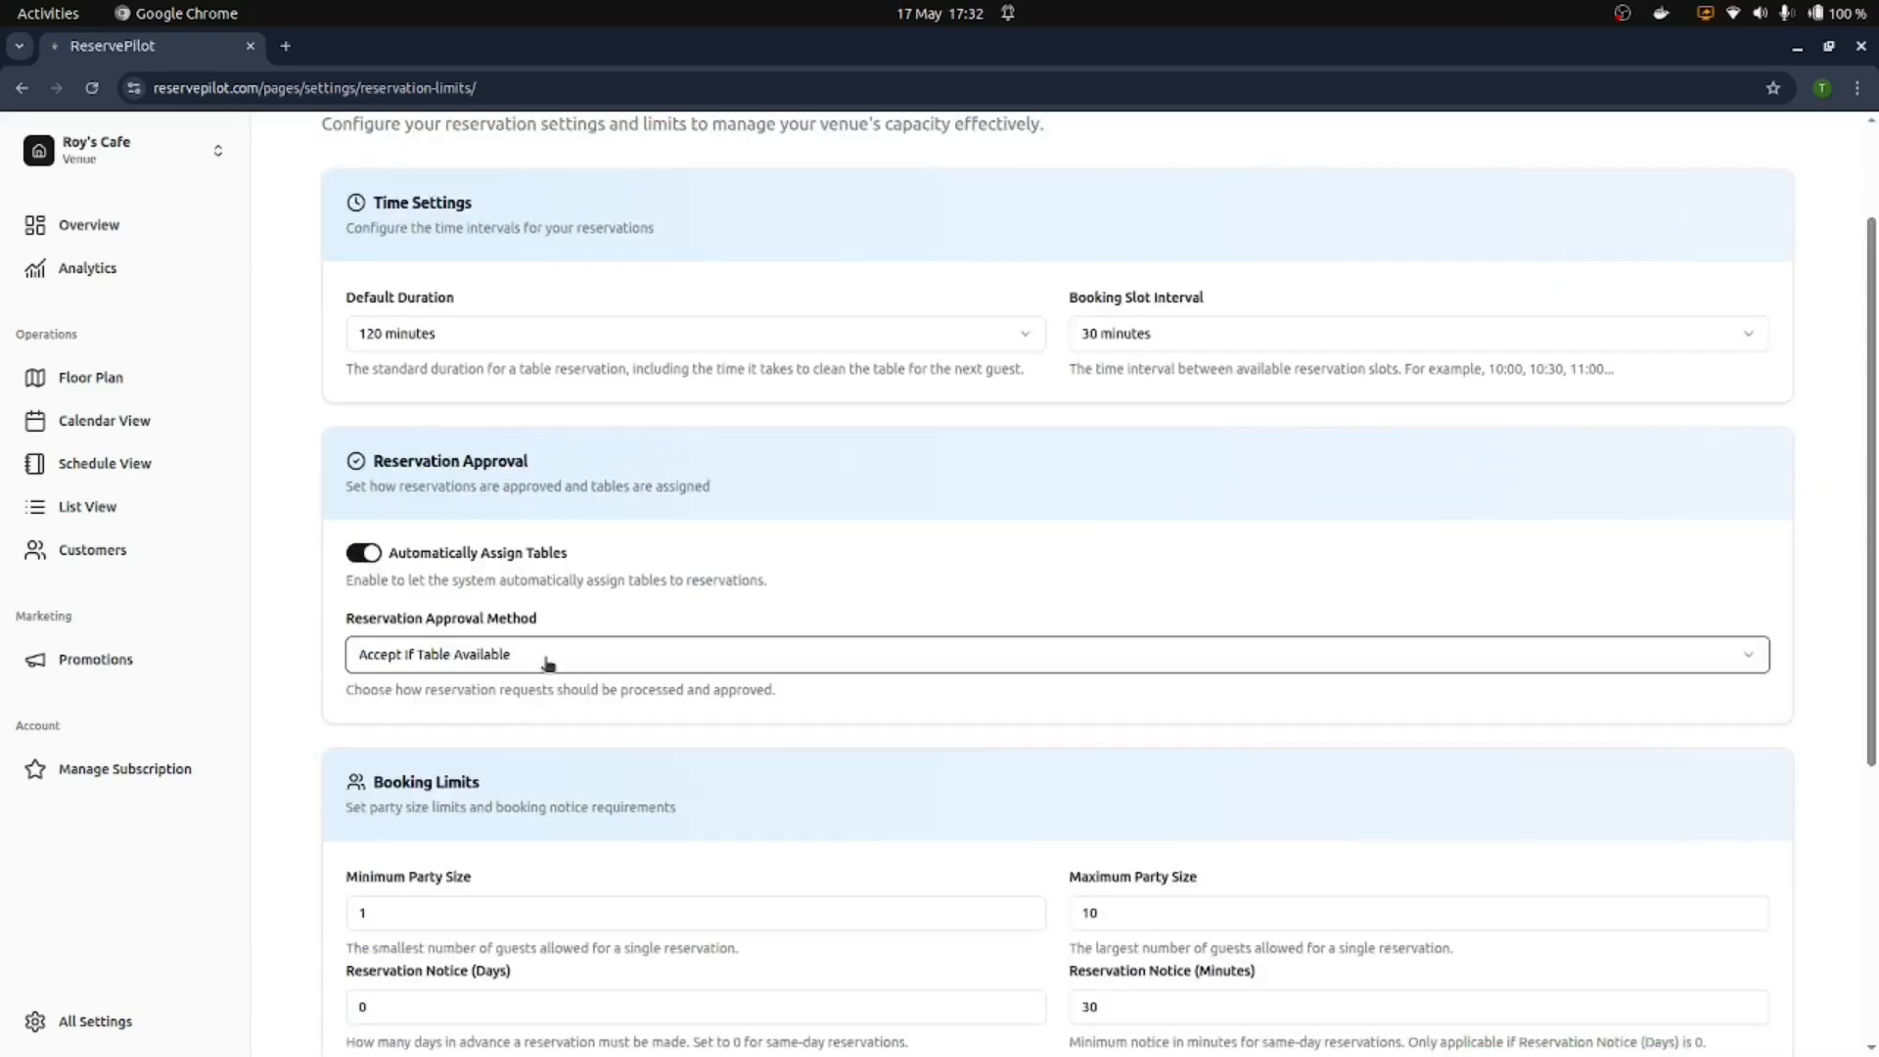
click(659, 610)
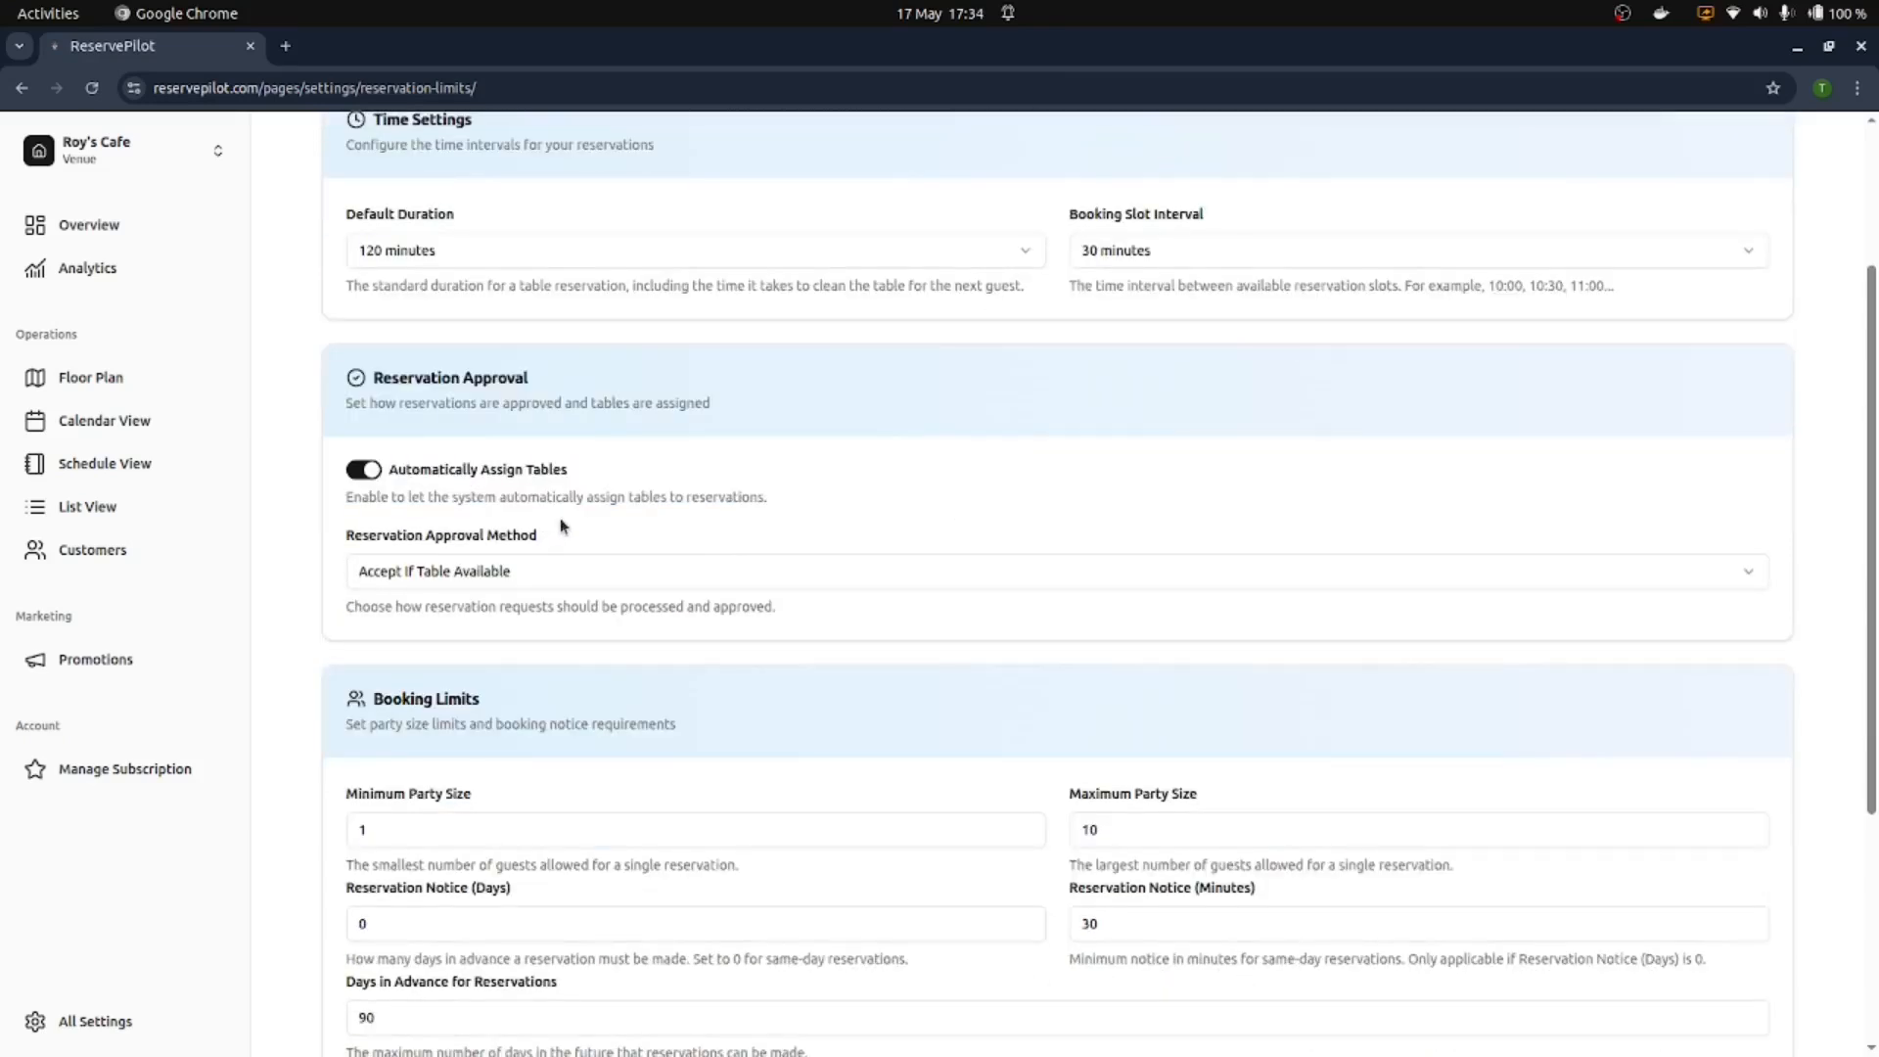
Step: Raise Maximum Party Size to 12 and save the reservation limits
scroll(565, 536, down, 2)
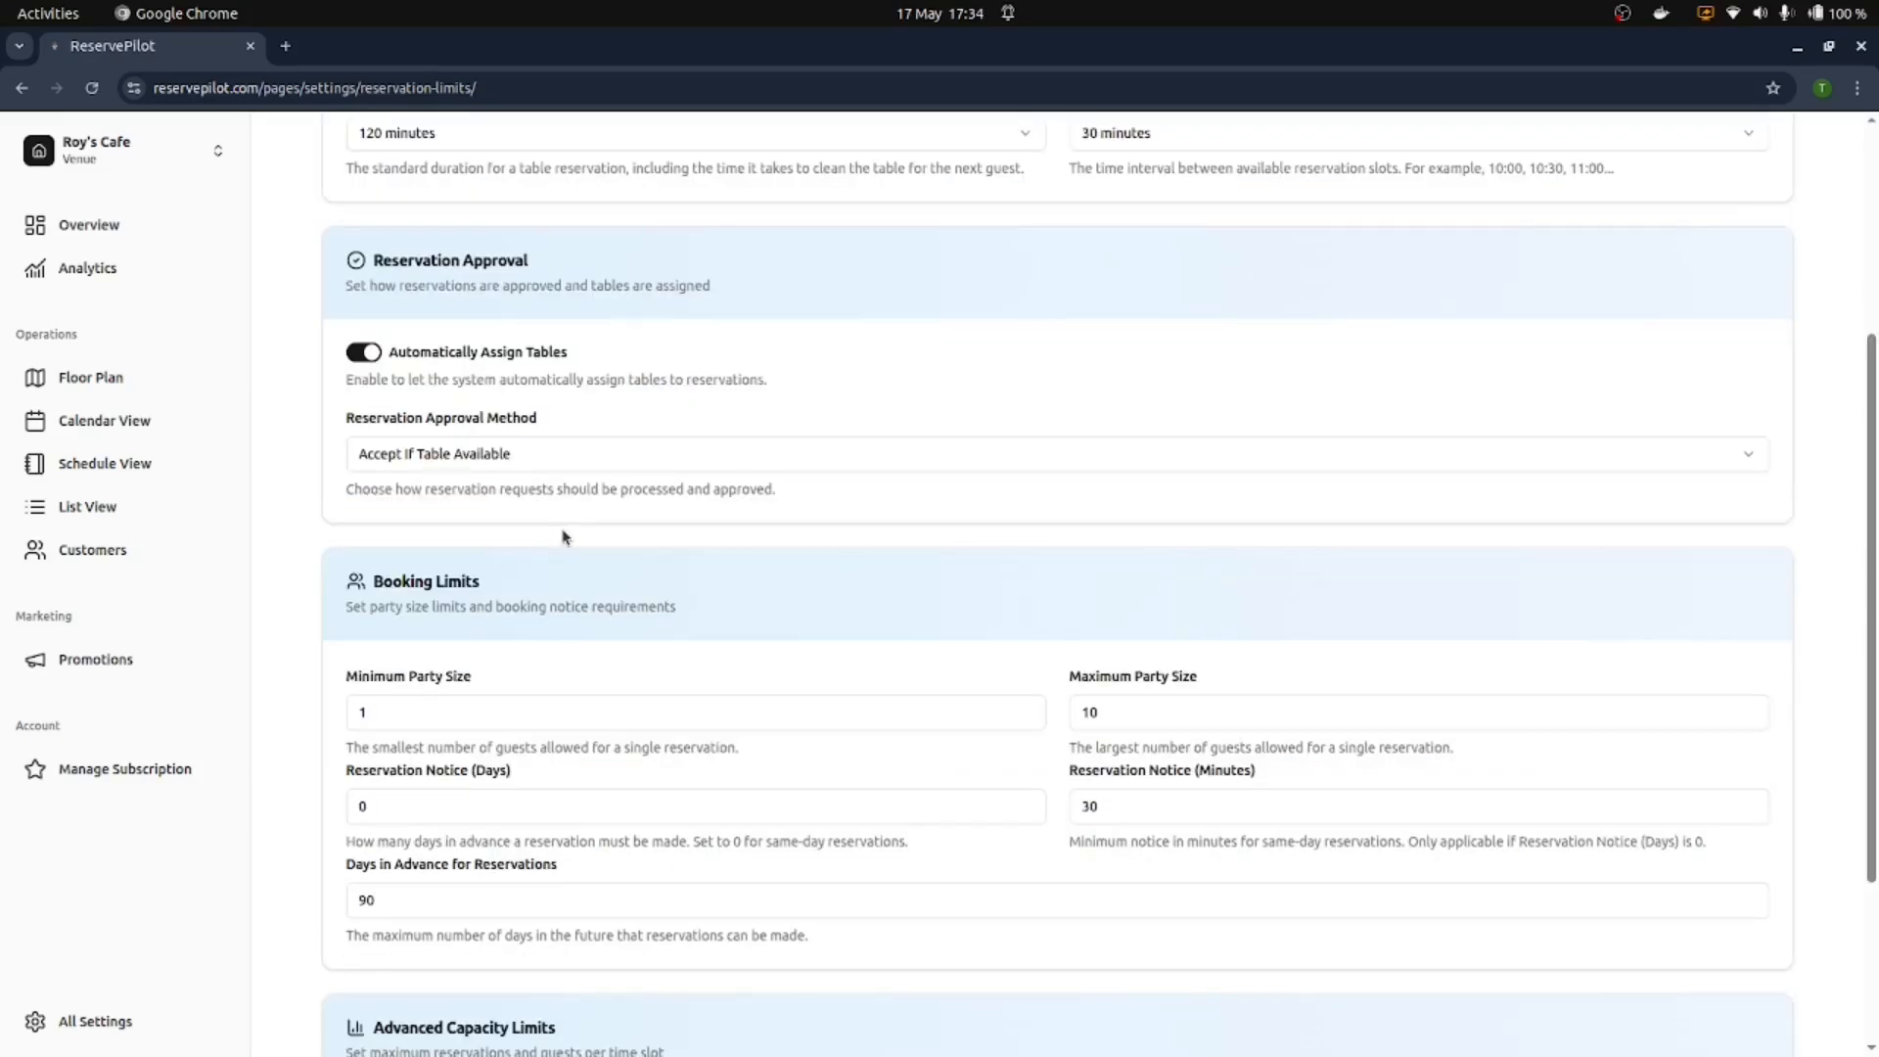
scroll(565, 536, down, 2)
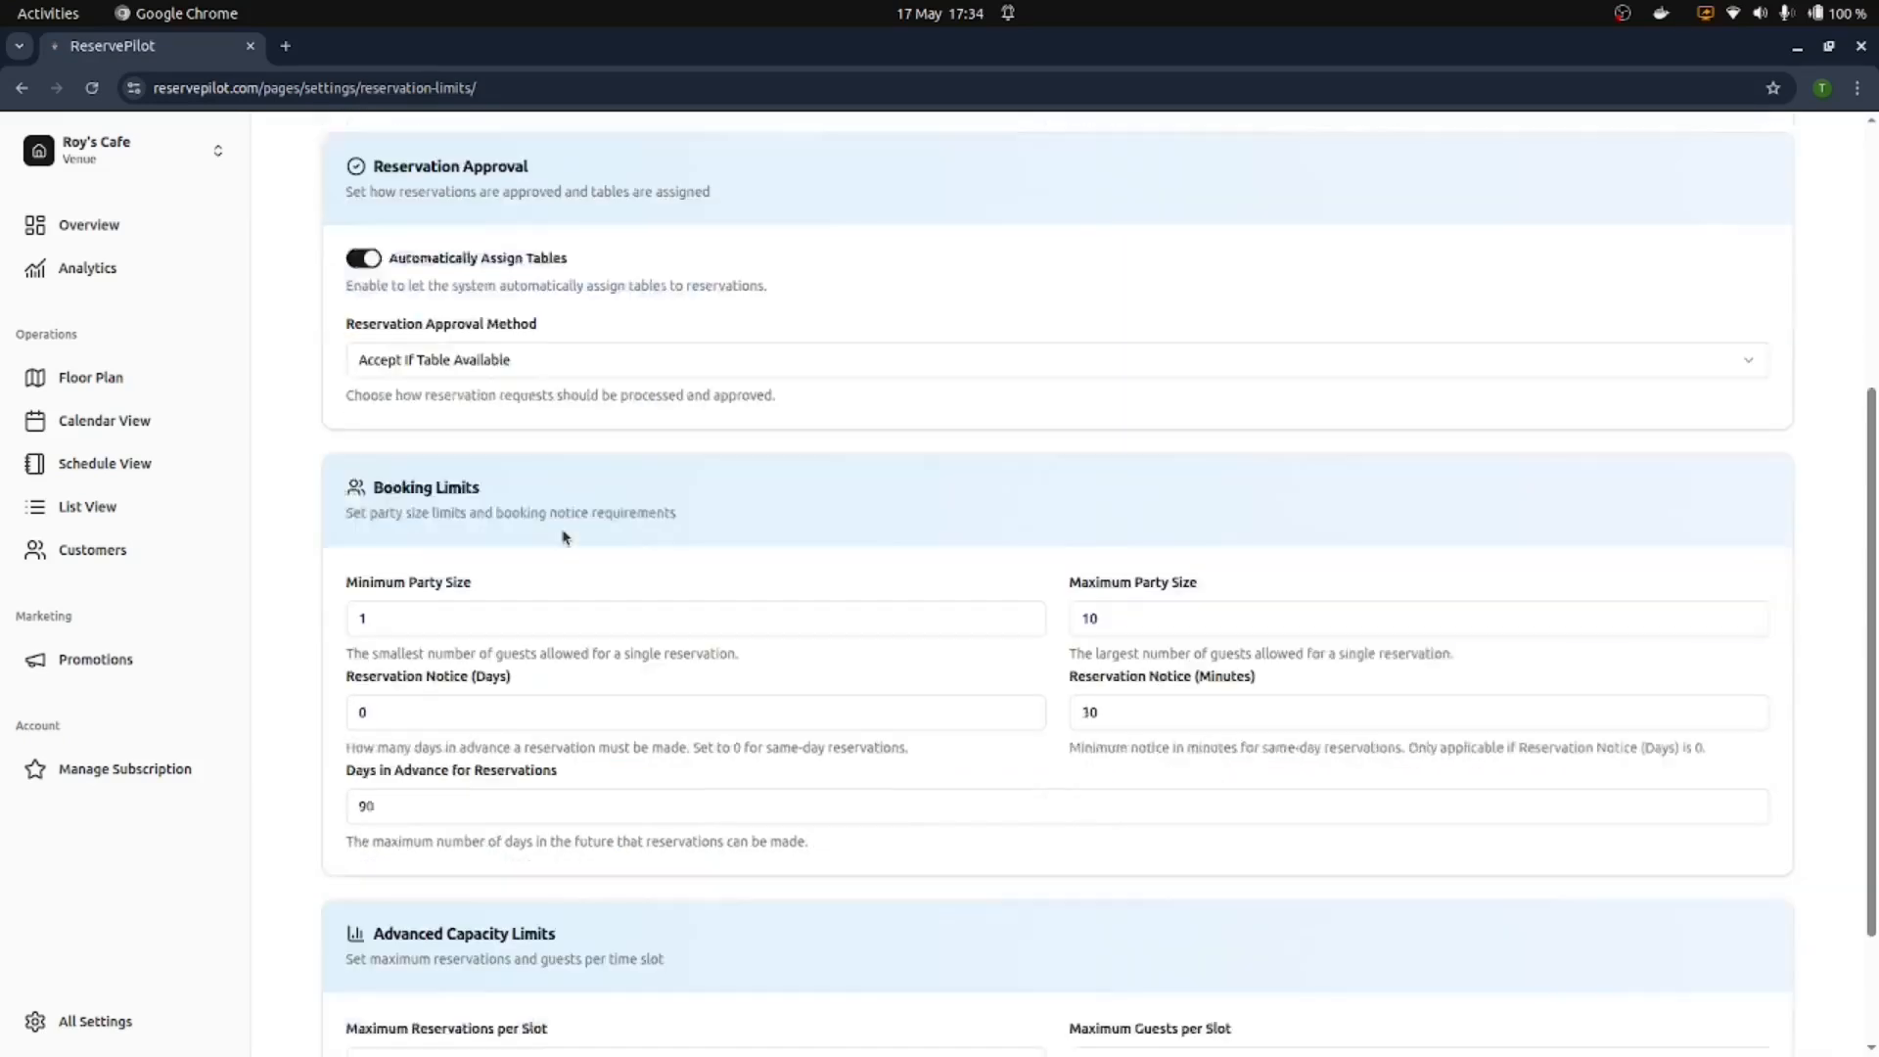
scroll(763, 365, down, 2)
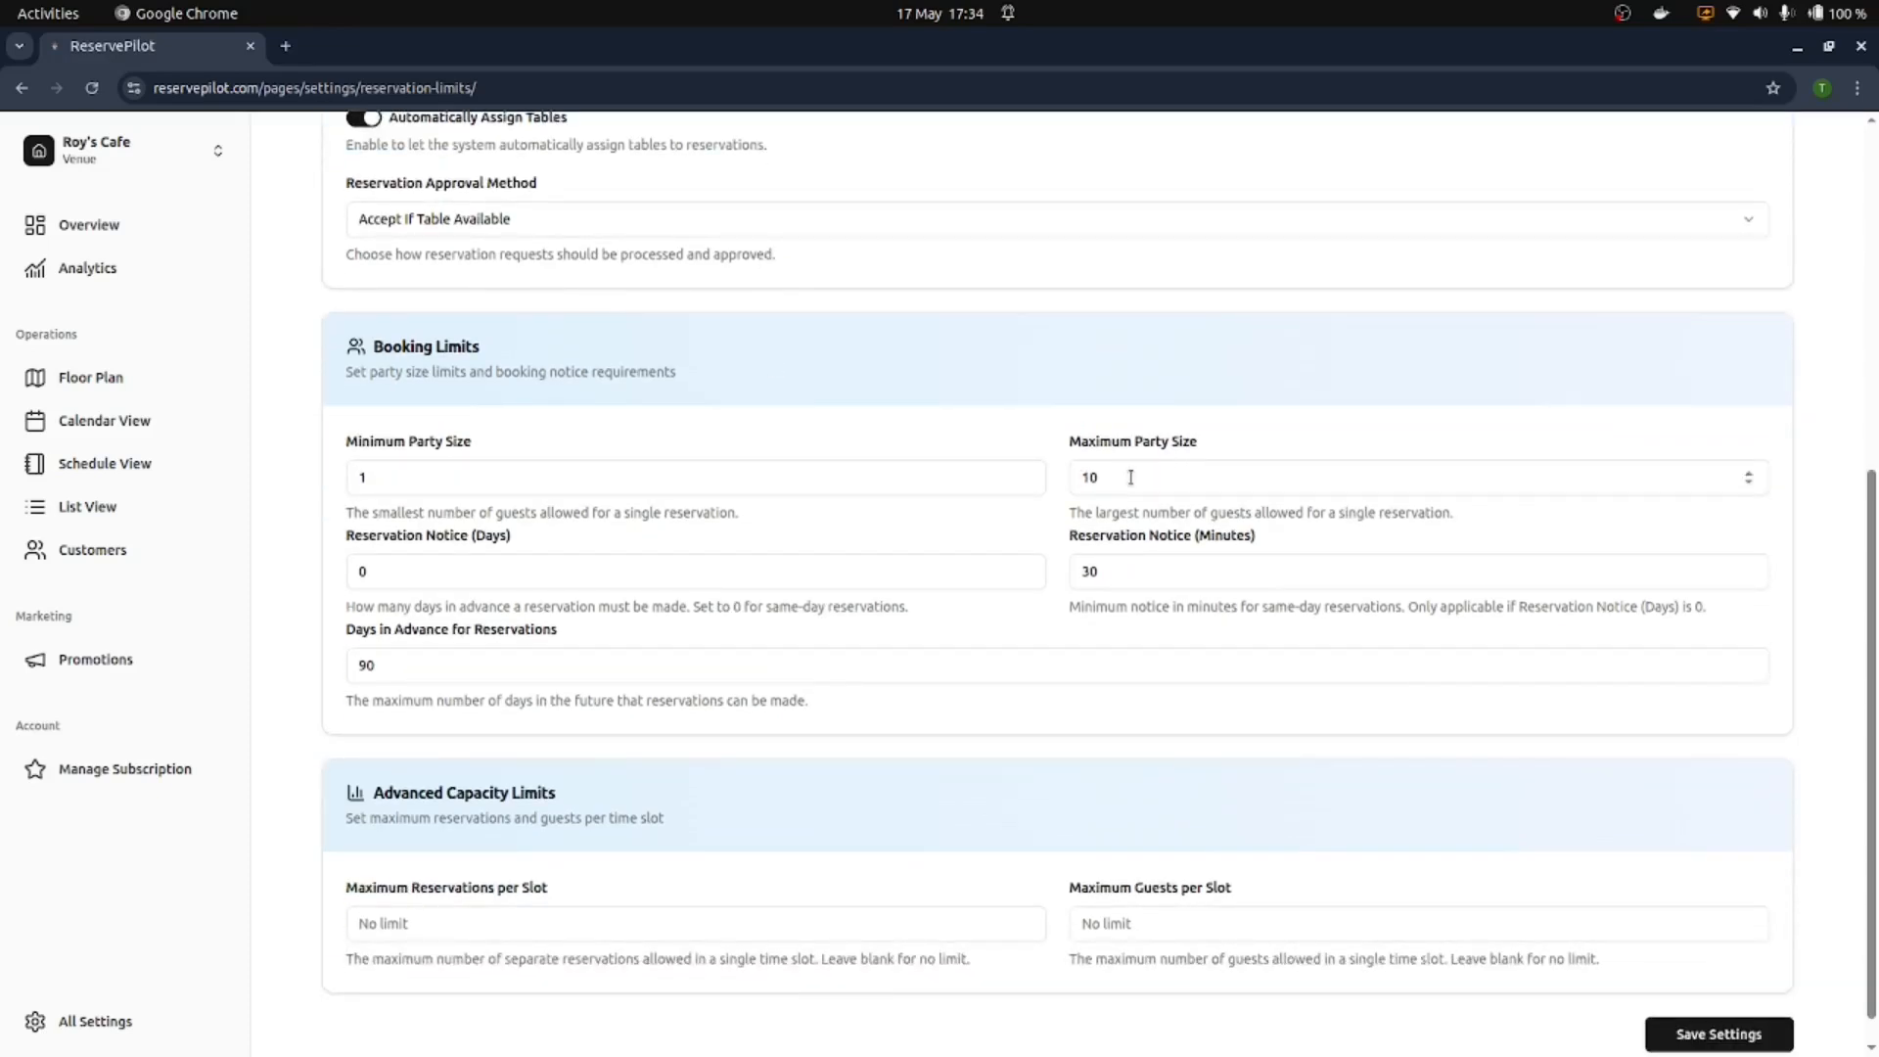
double_click(1745, 473)
click(1718, 1034)
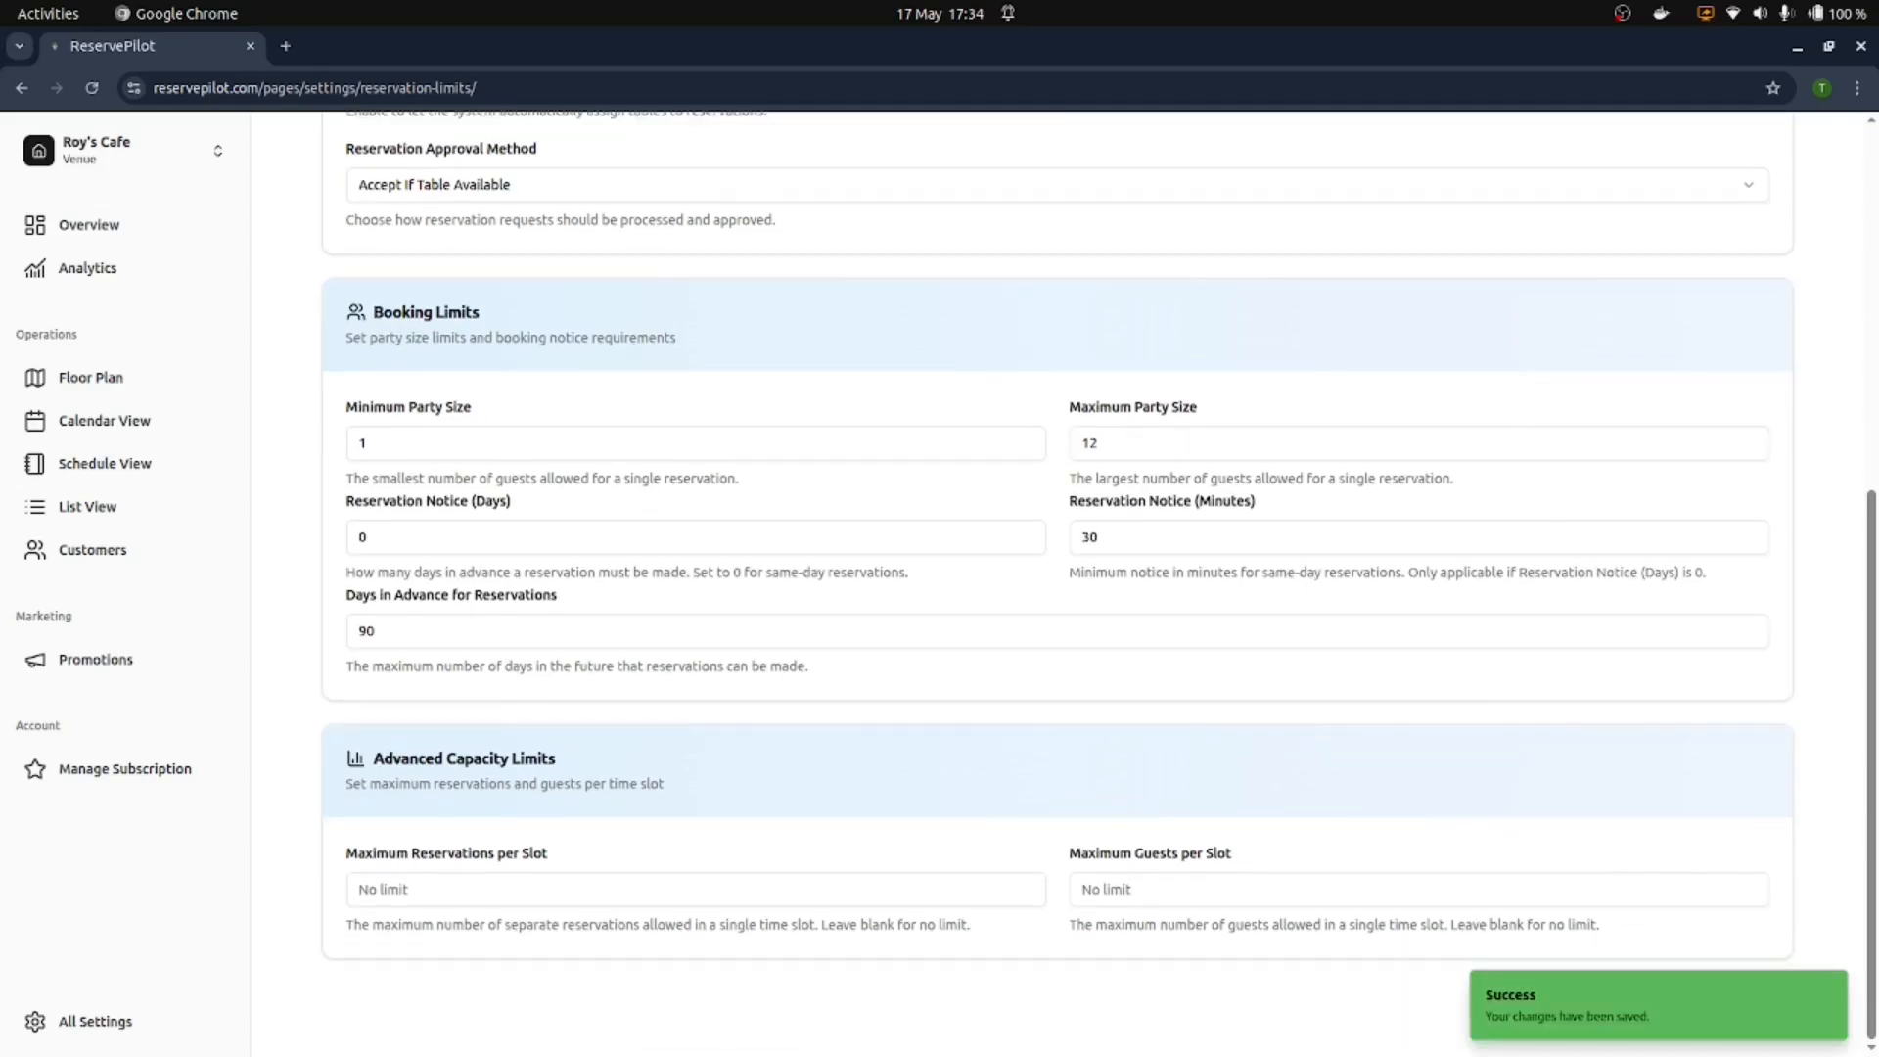
click(83, 1021)
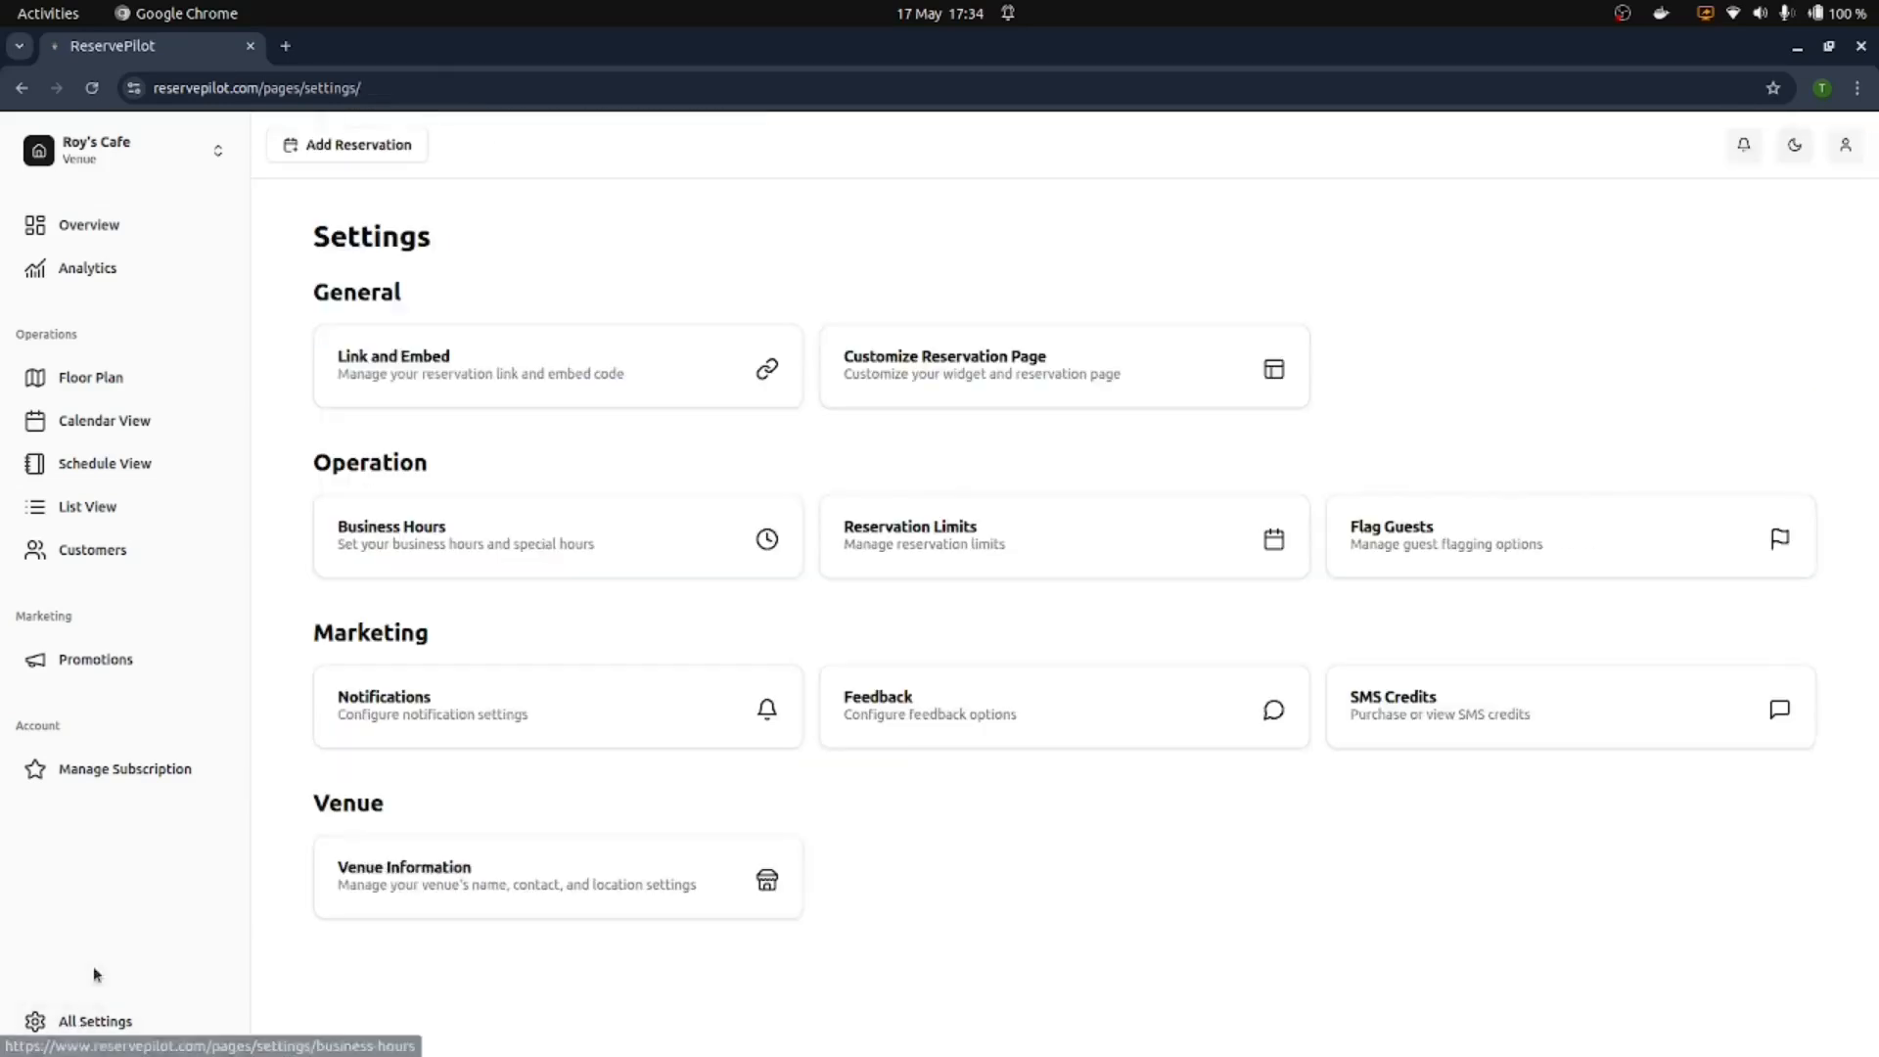
Step: In Link and Embed, select the embed code, then open the Reservation URL in a new tab
click(436, 377)
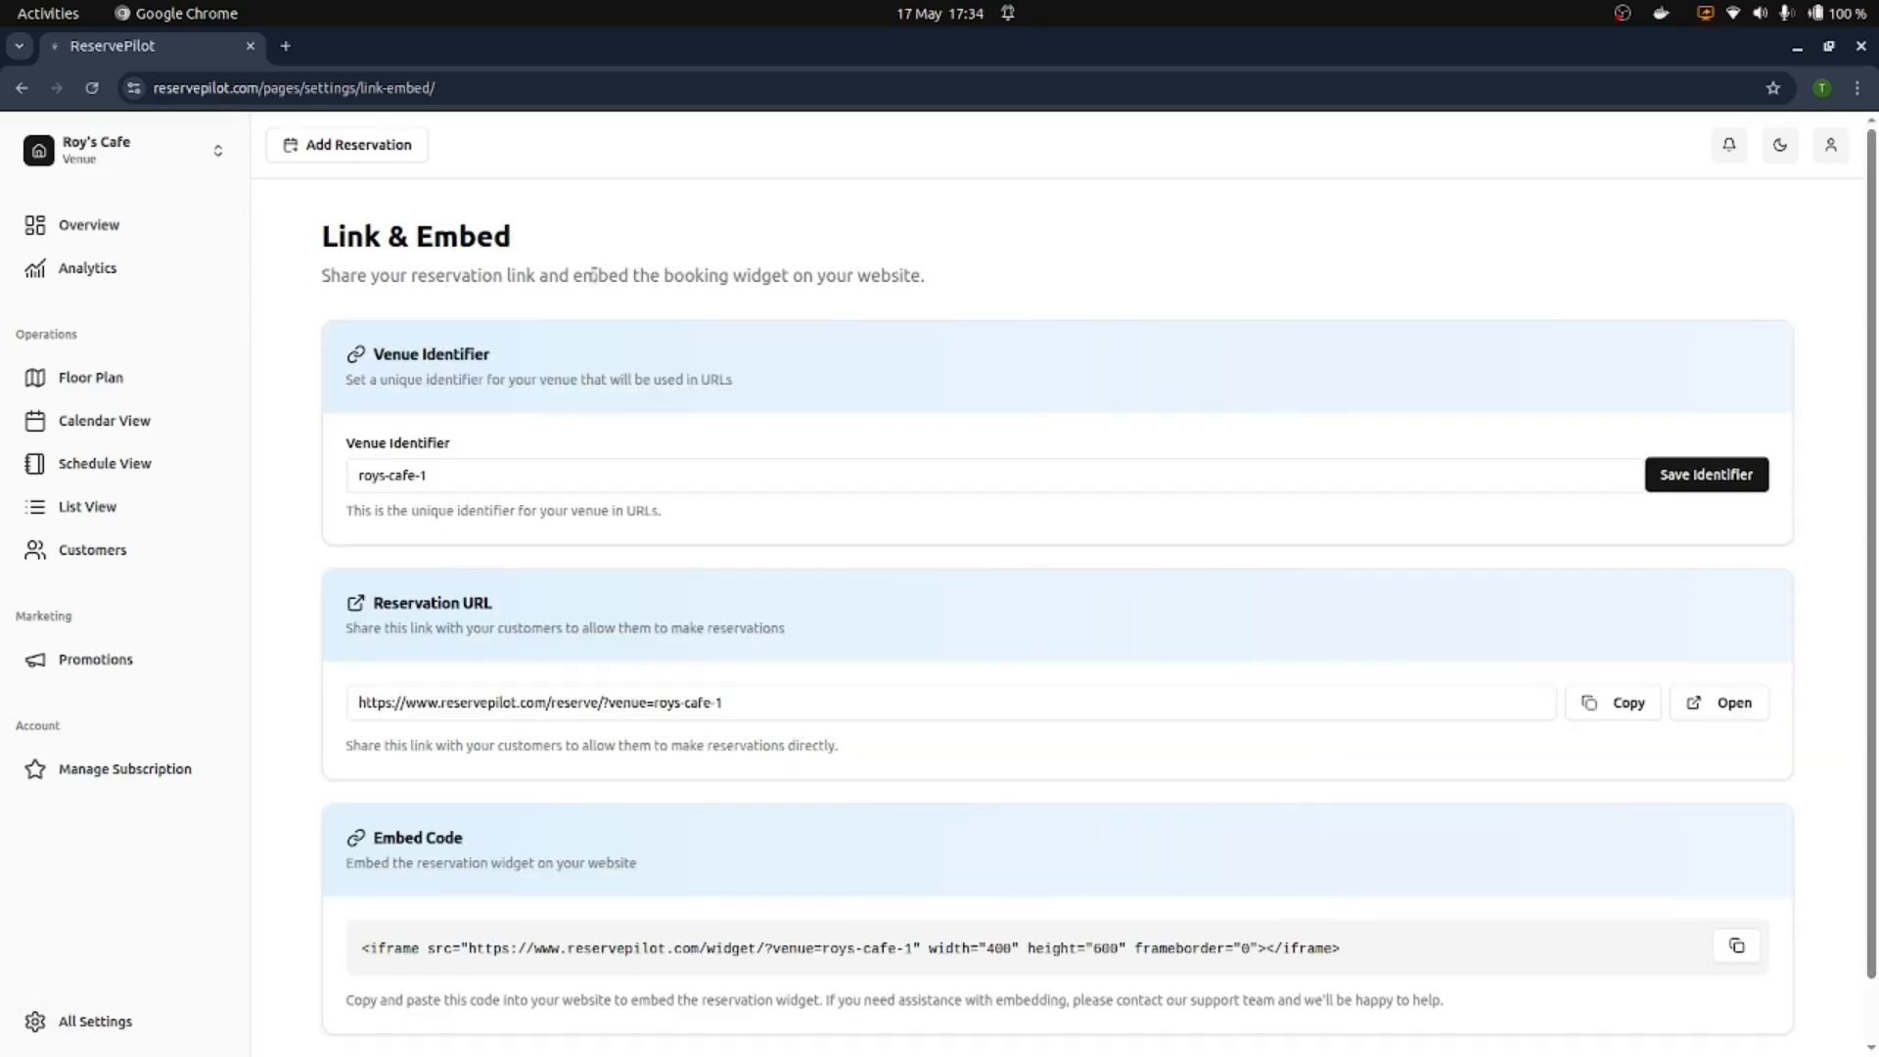
scroll(617, 293, down, 1)
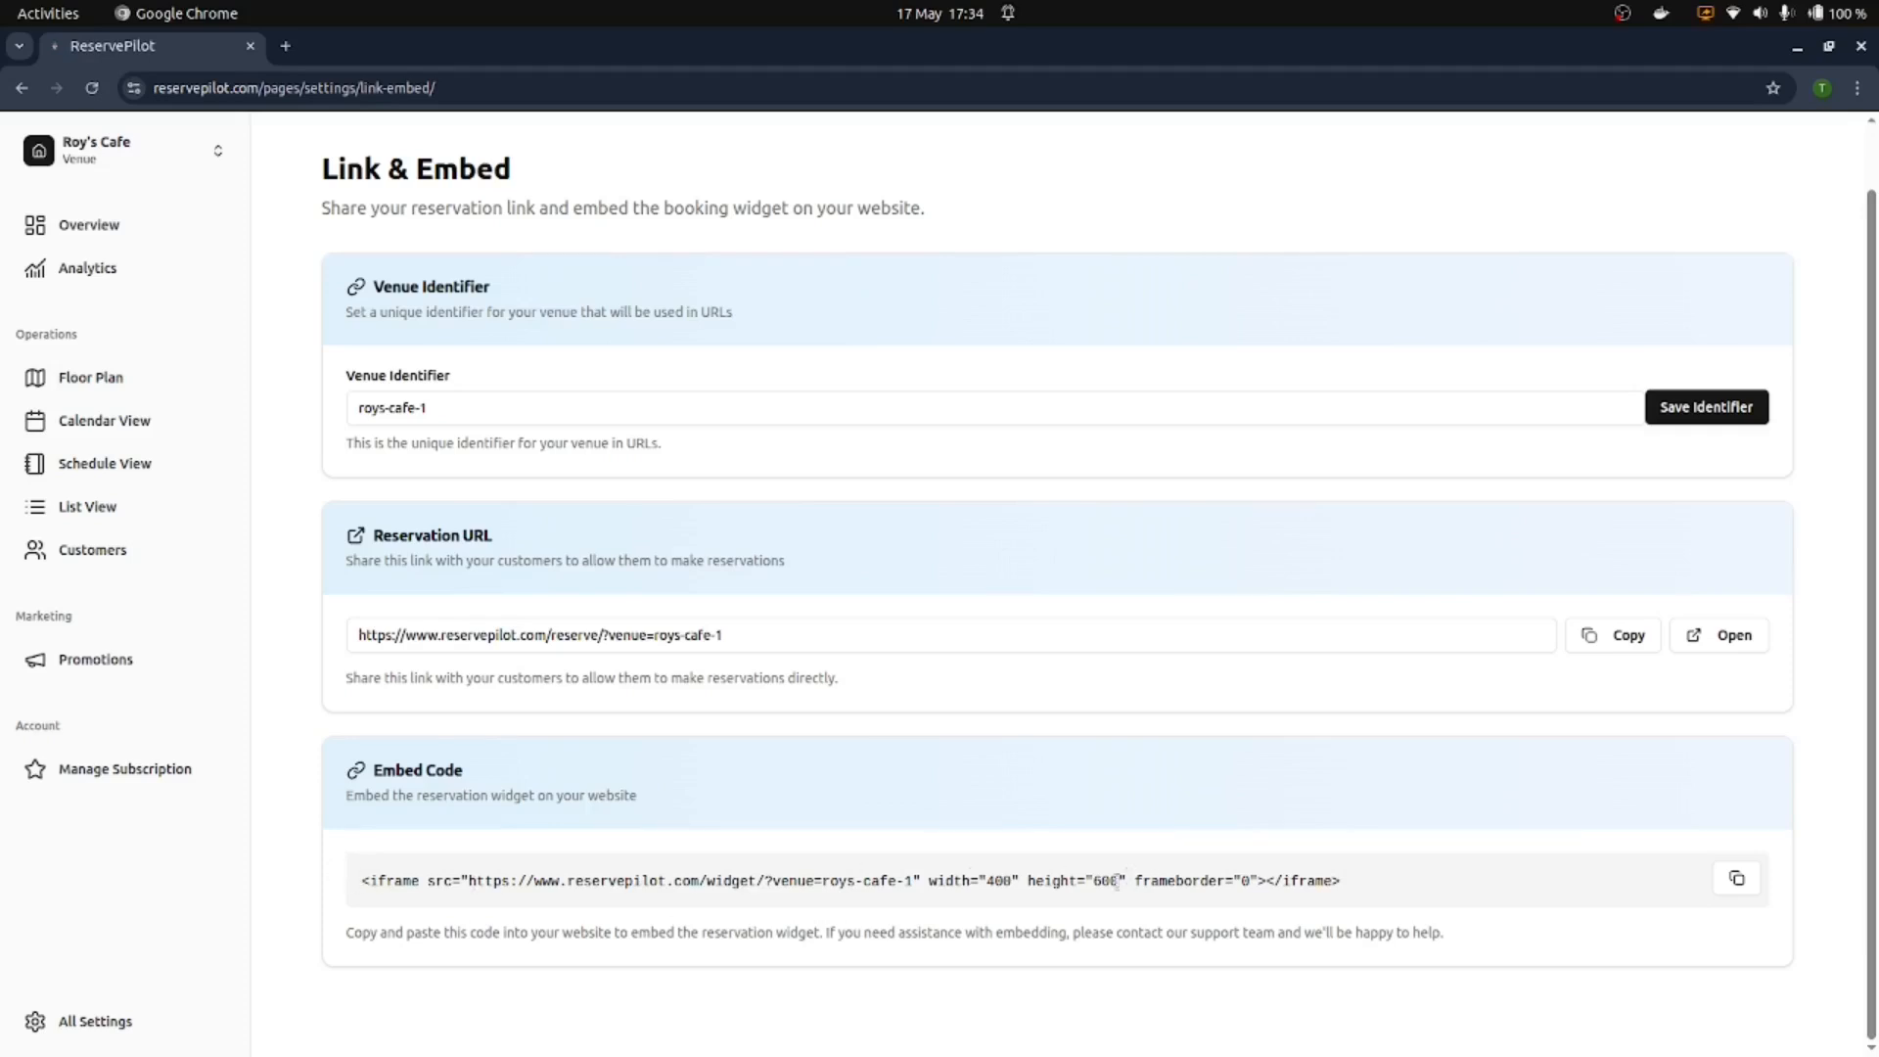
triple_click(672, 888)
click(733, 846)
click(1734, 636)
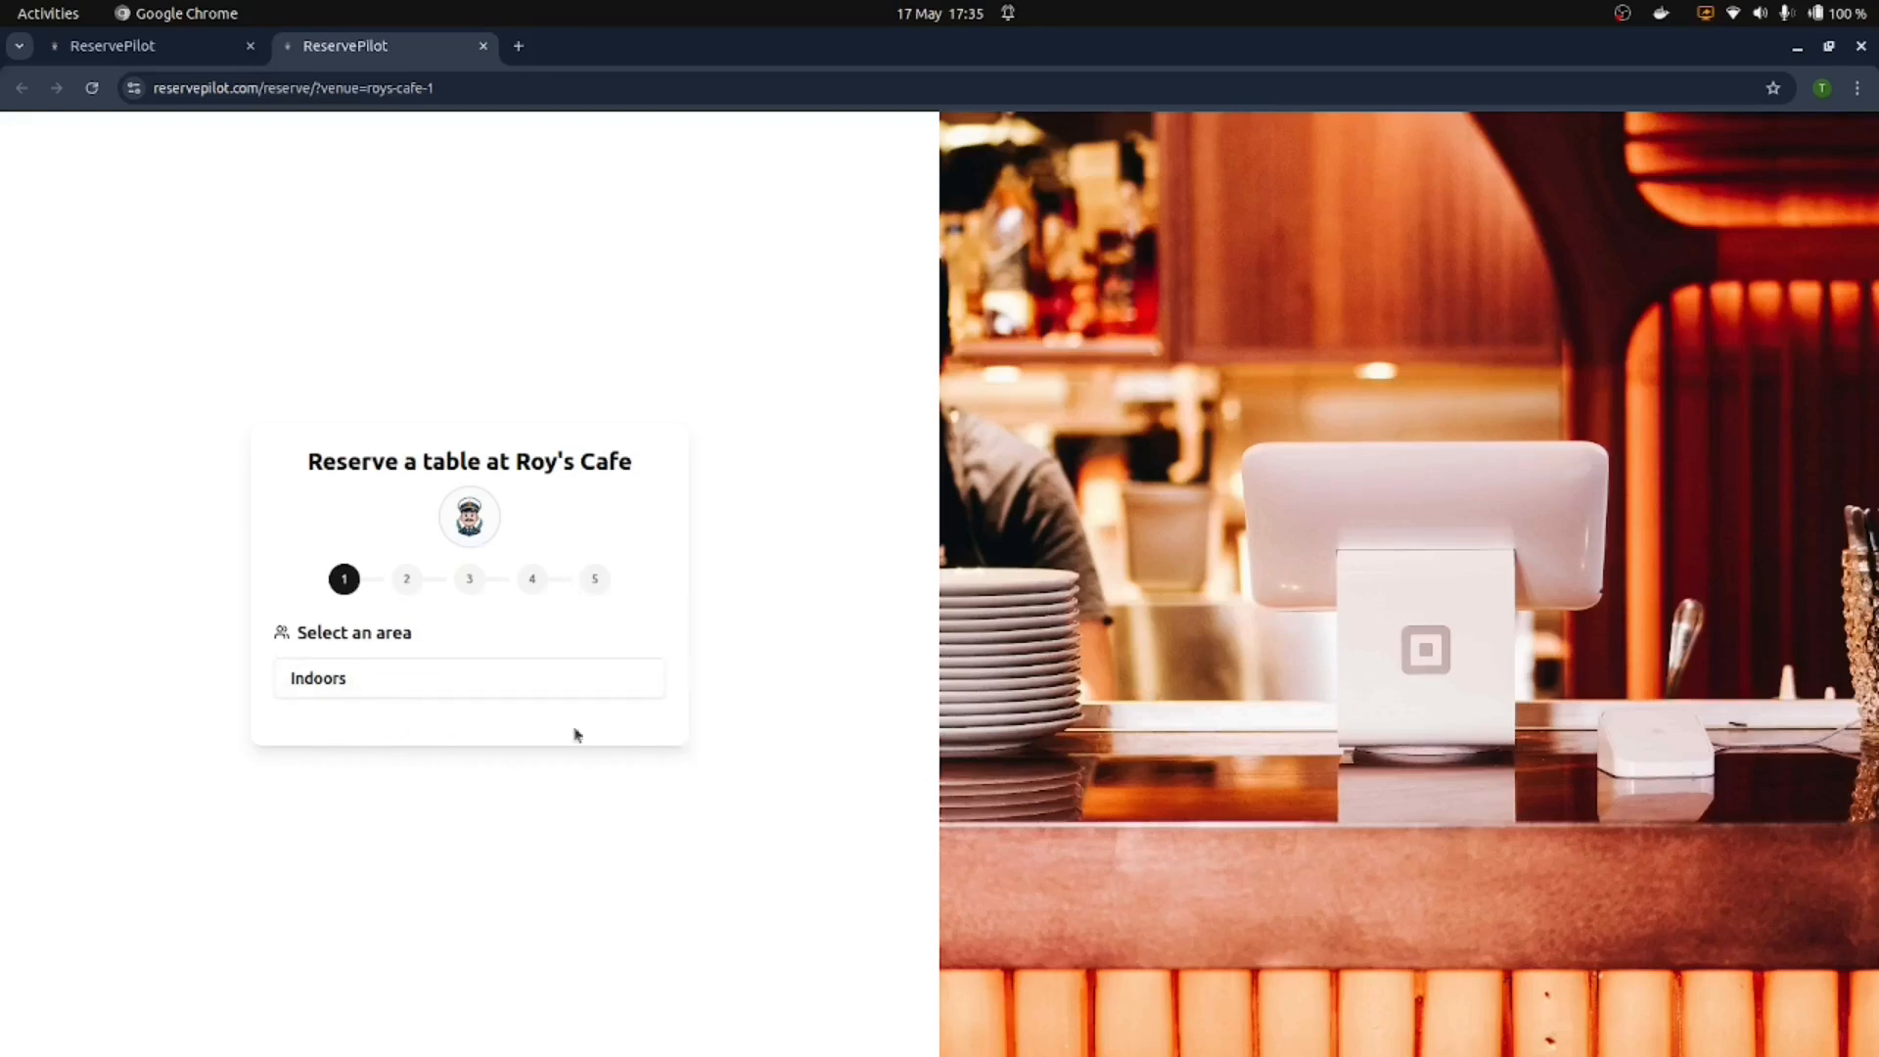
Step: Book a test reservation: Indoors, 2 guests, 18 May at 09:00
click(584, 693)
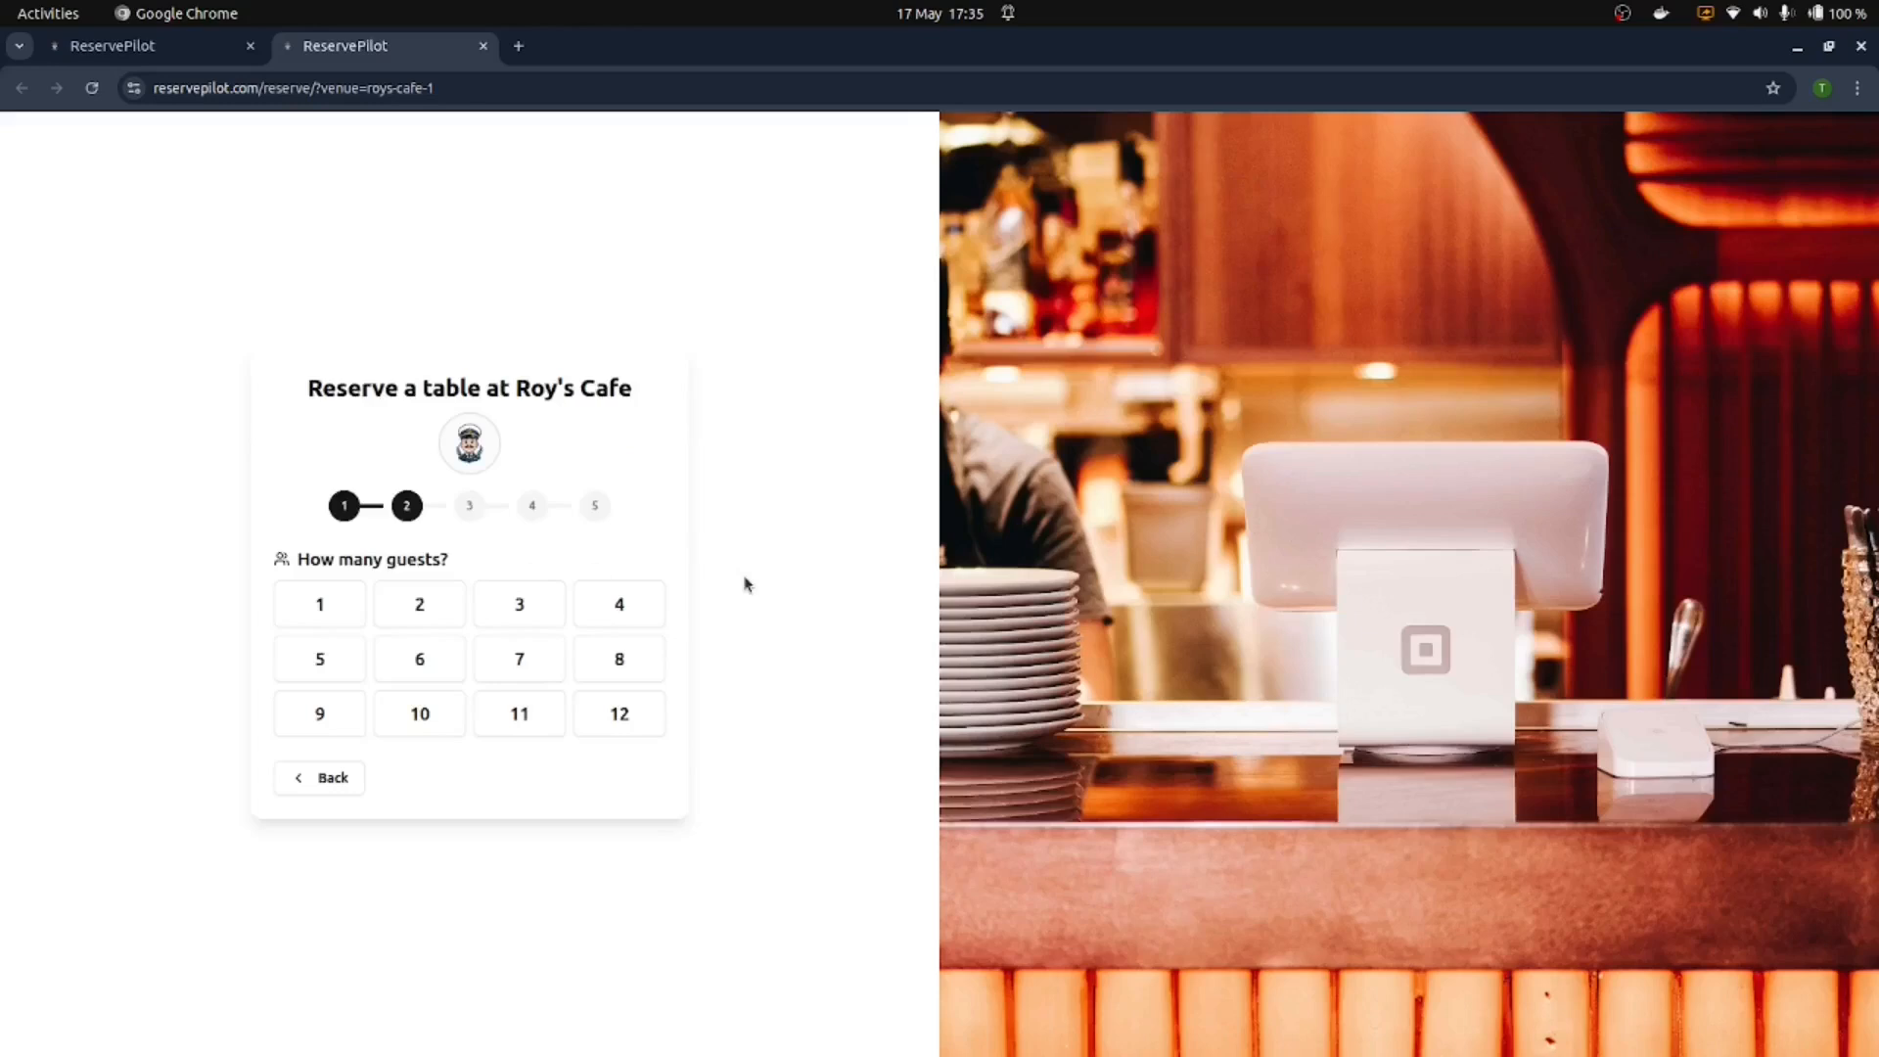
click(421, 603)
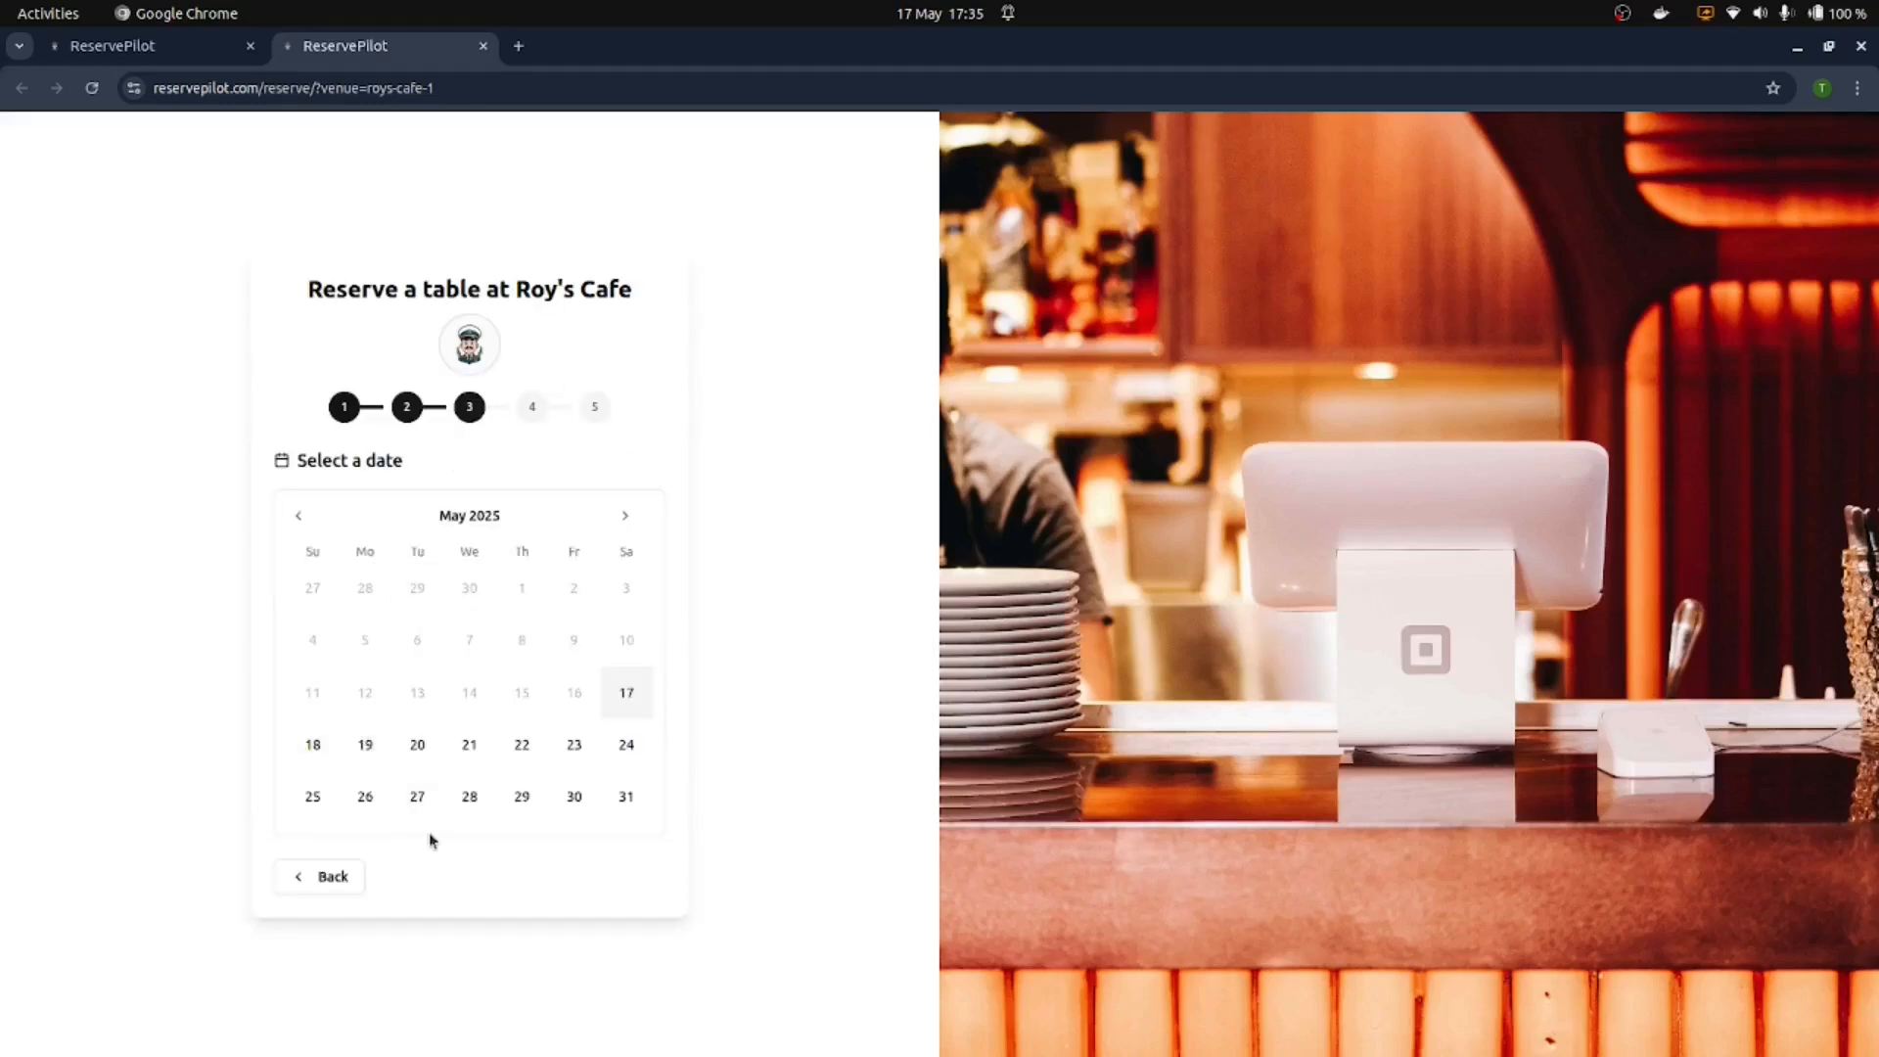
click(314, 768)
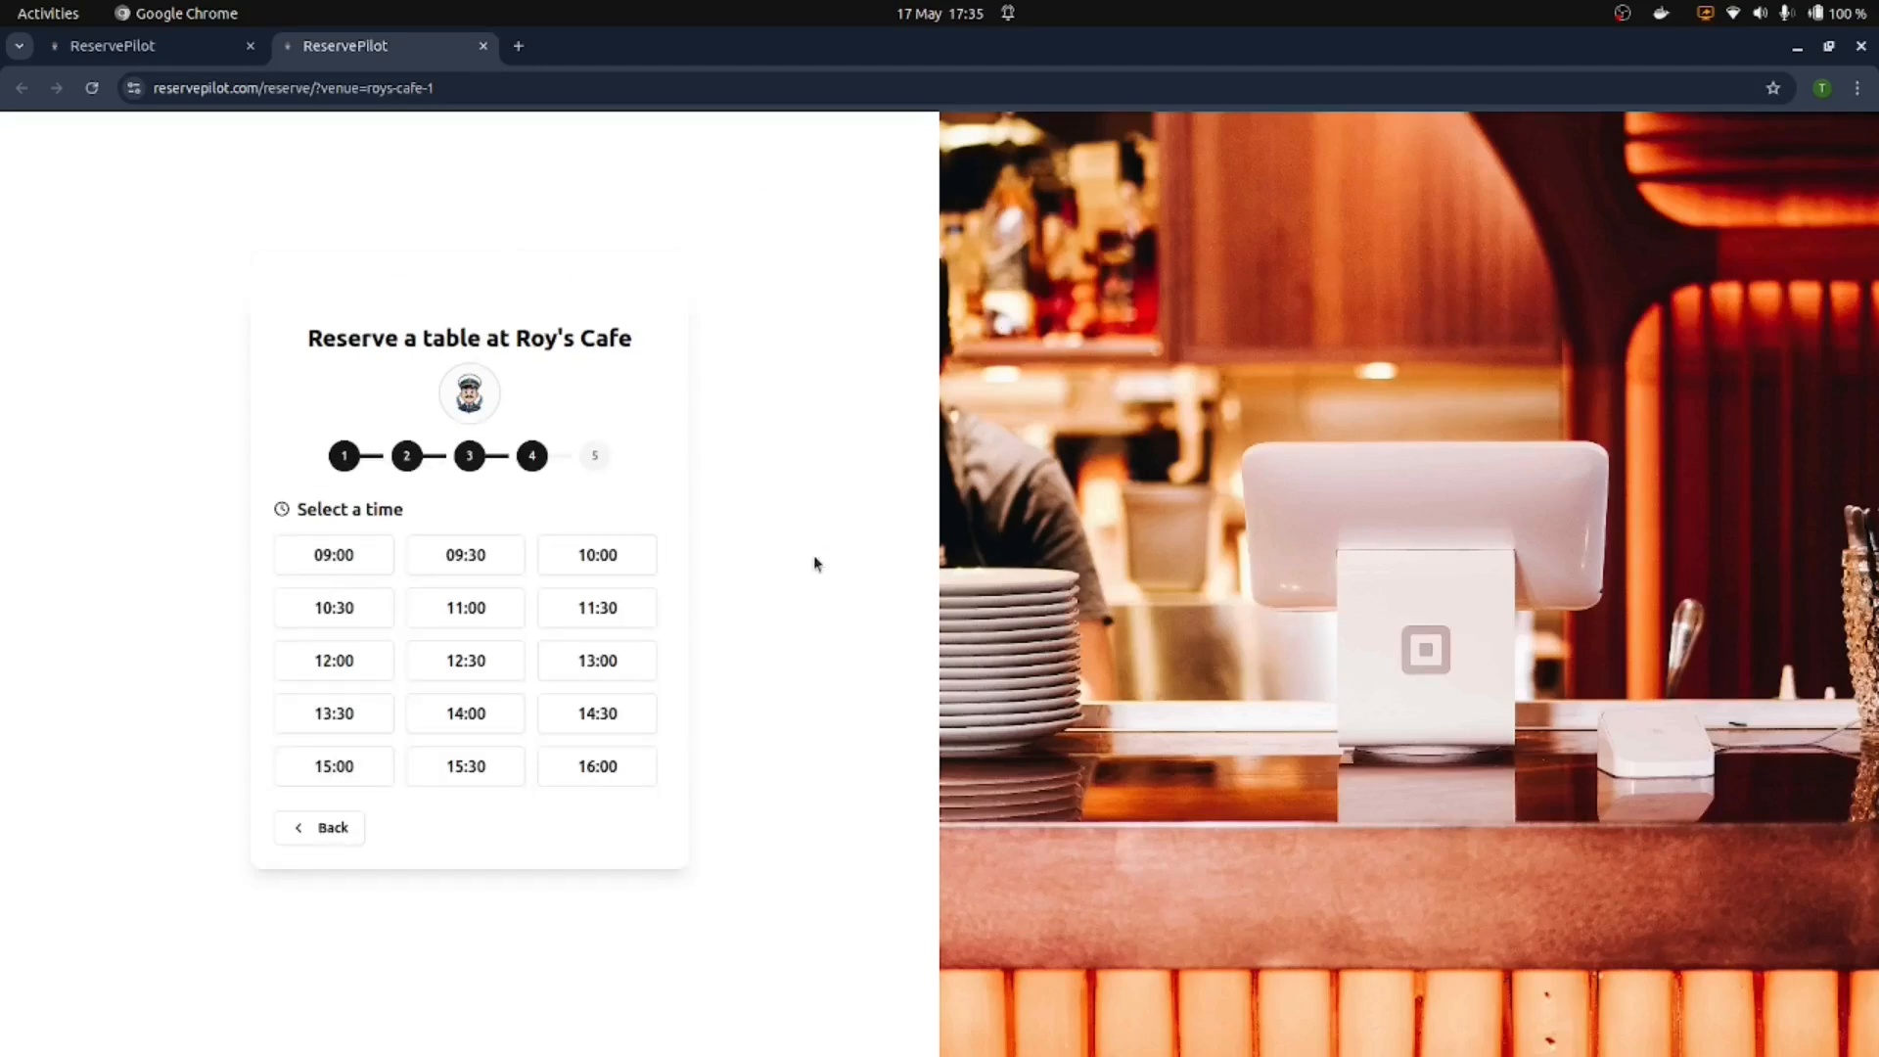
click(340, 554)
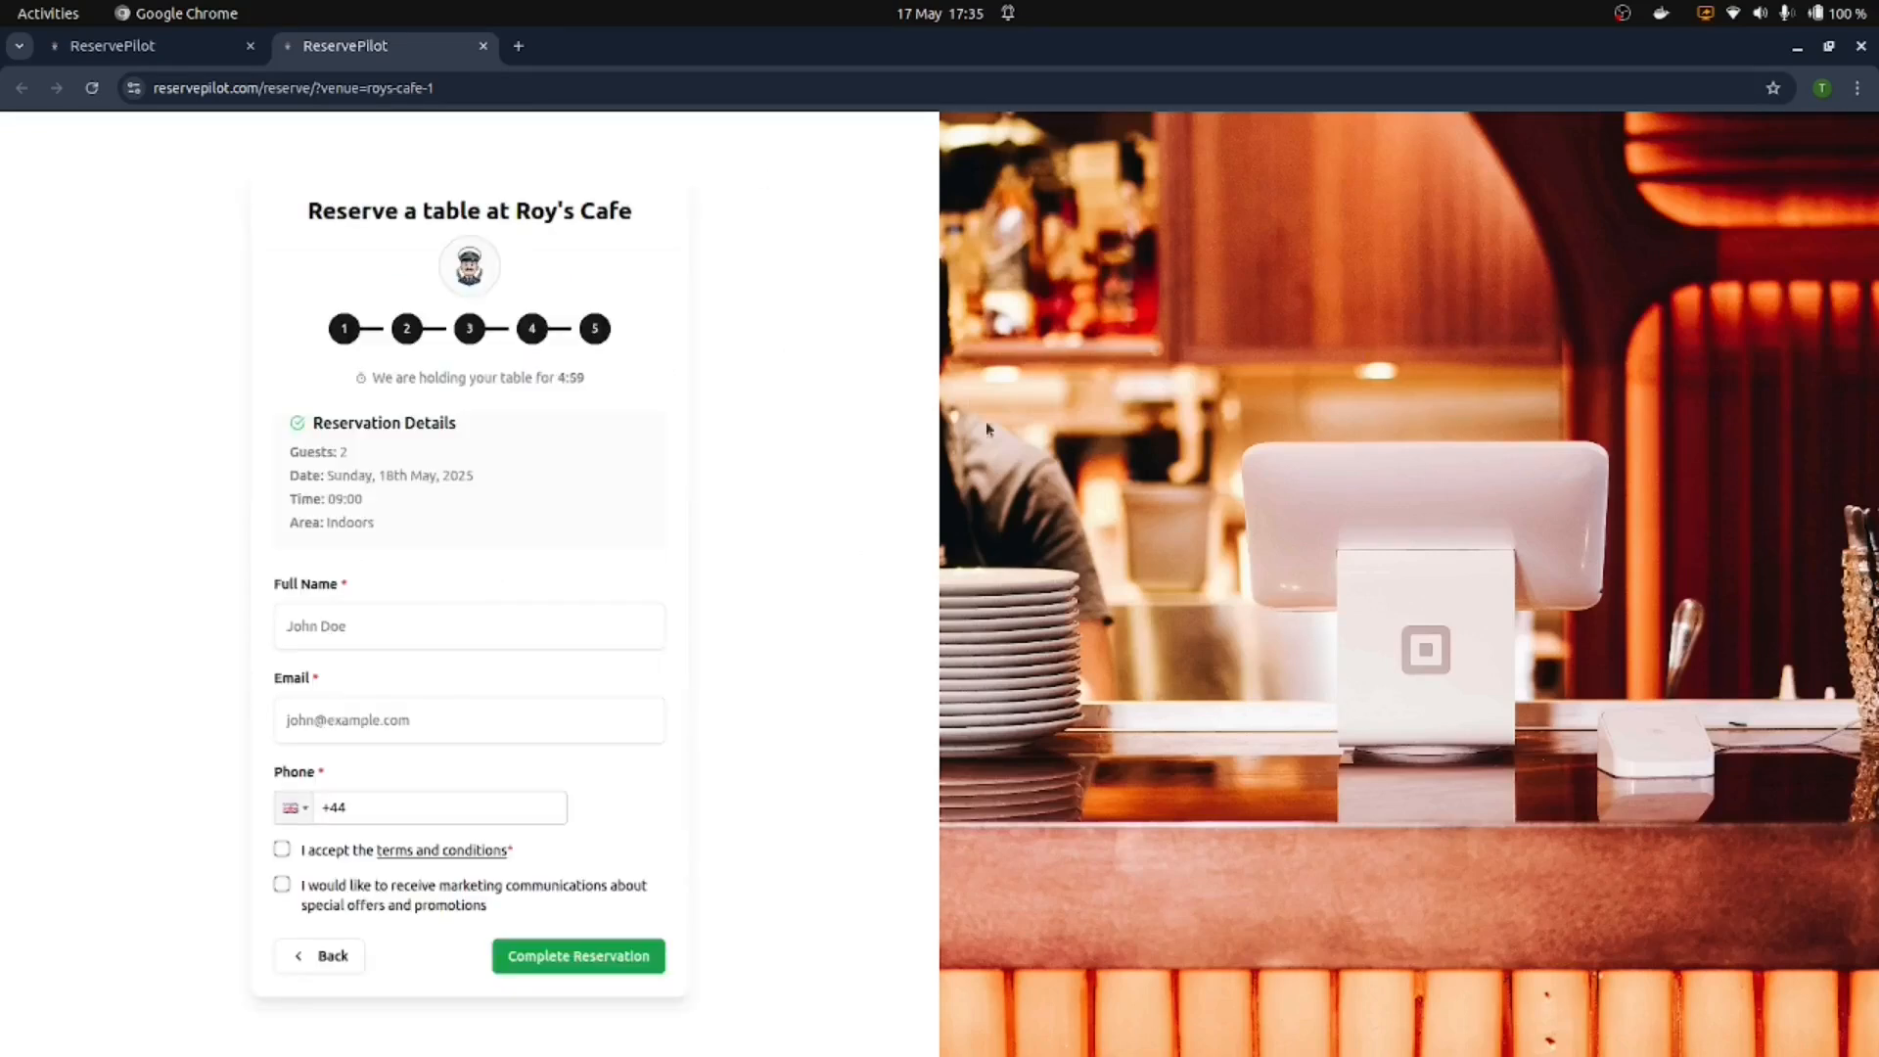
click(529, 629)
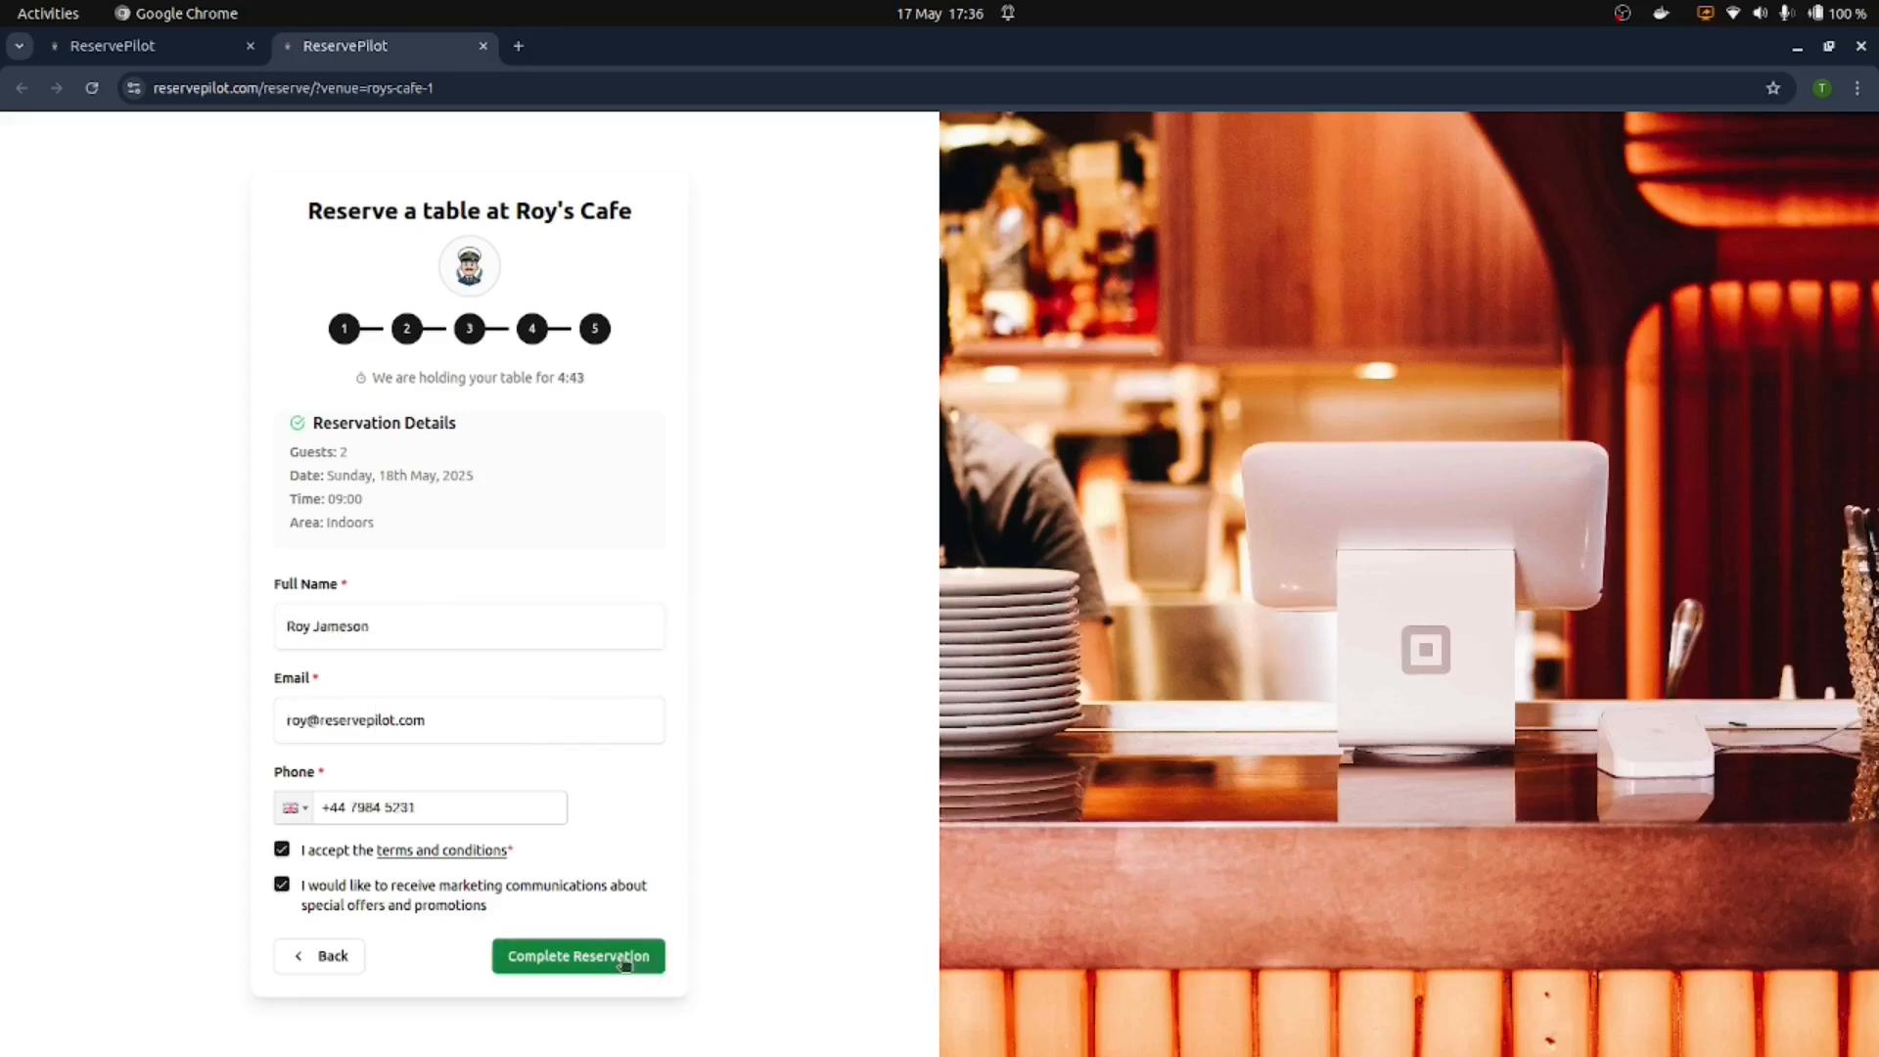
key(Return)
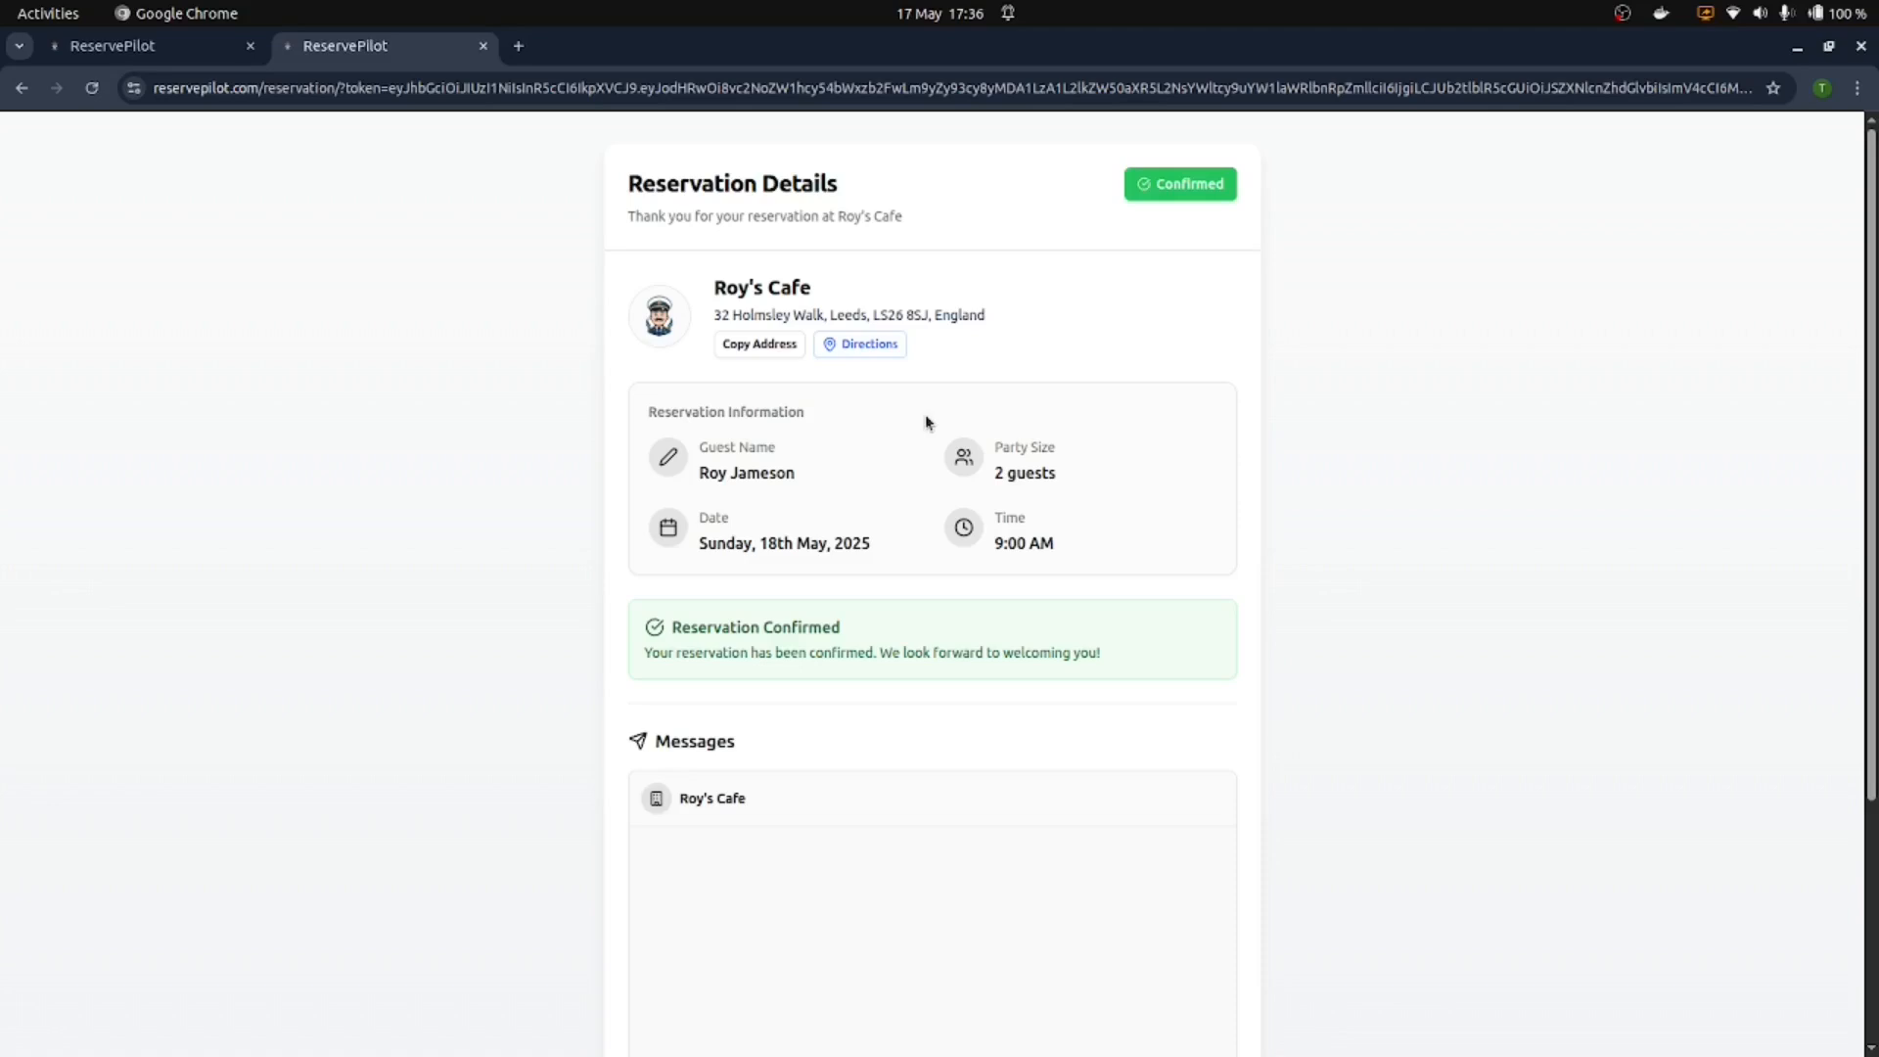
Step: Review the confirmed reservation page, then return to the admin tab's Schedule View
scroll(927, 423, down, 3)
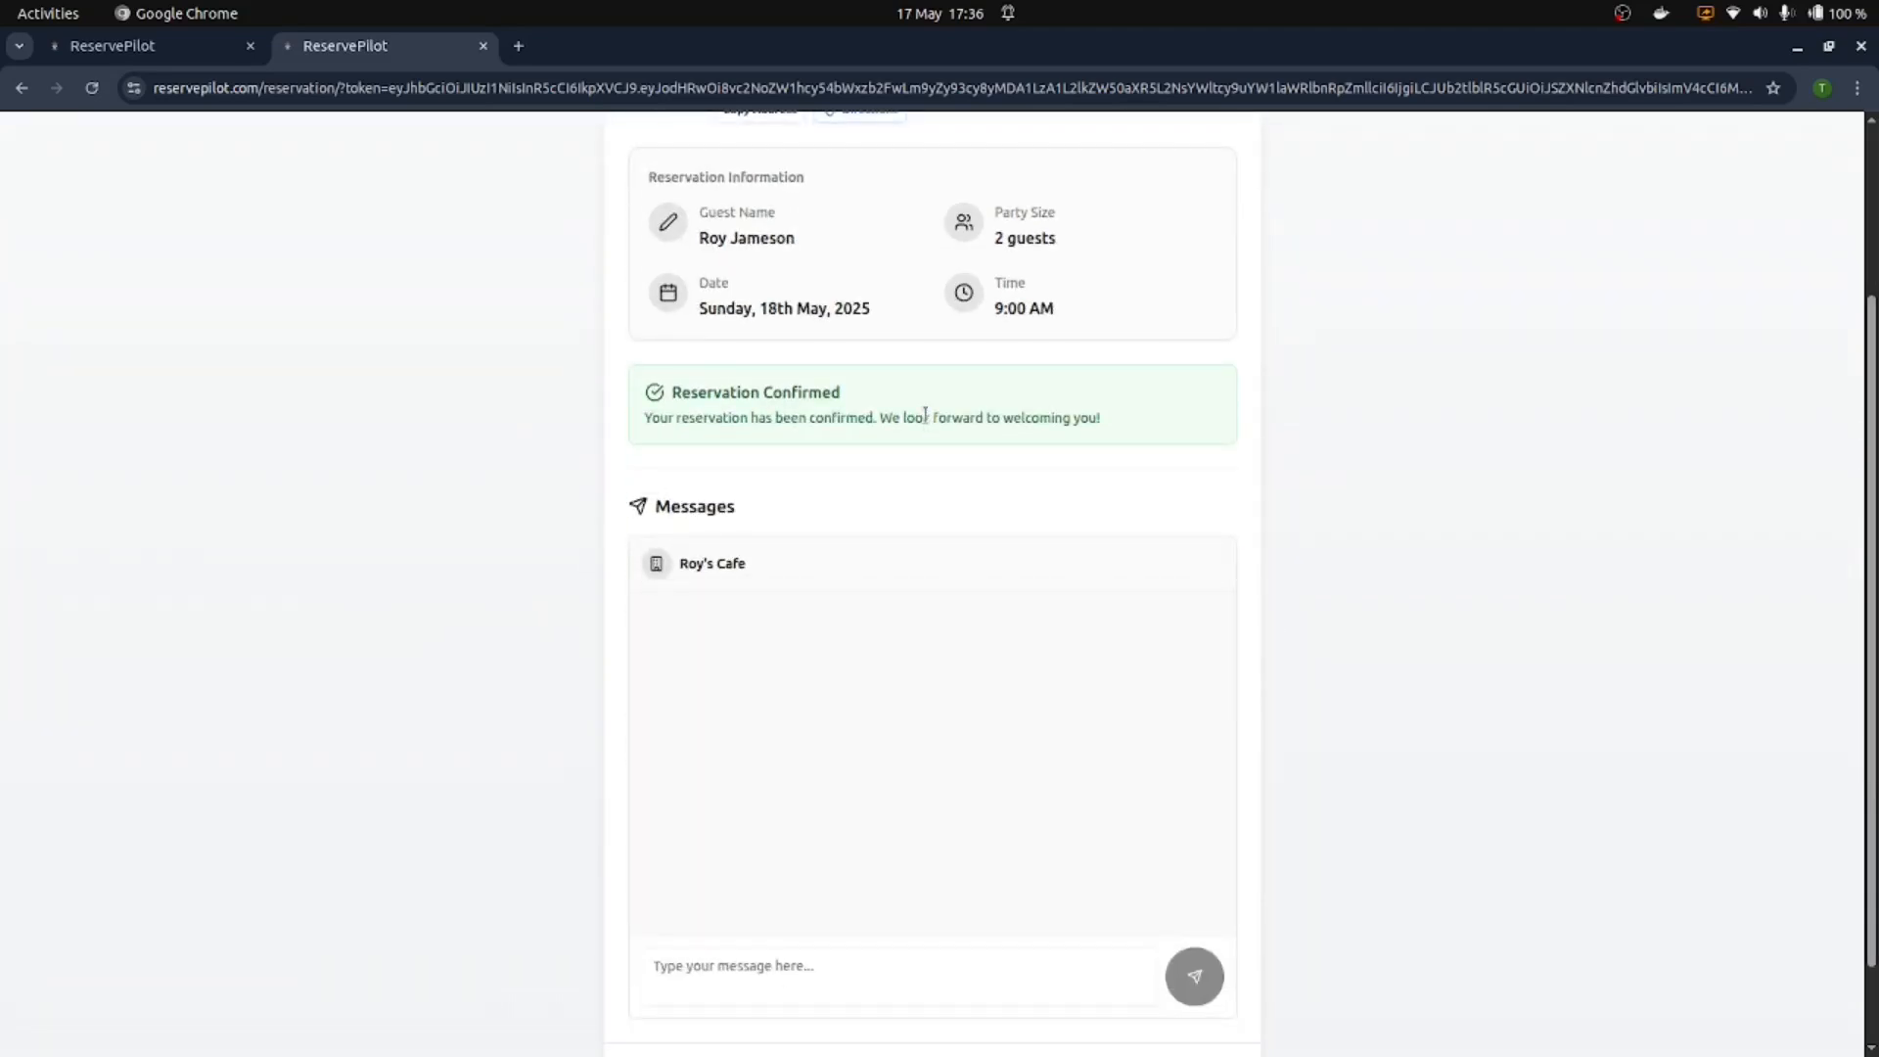
scroll(925, 415, up, 3)
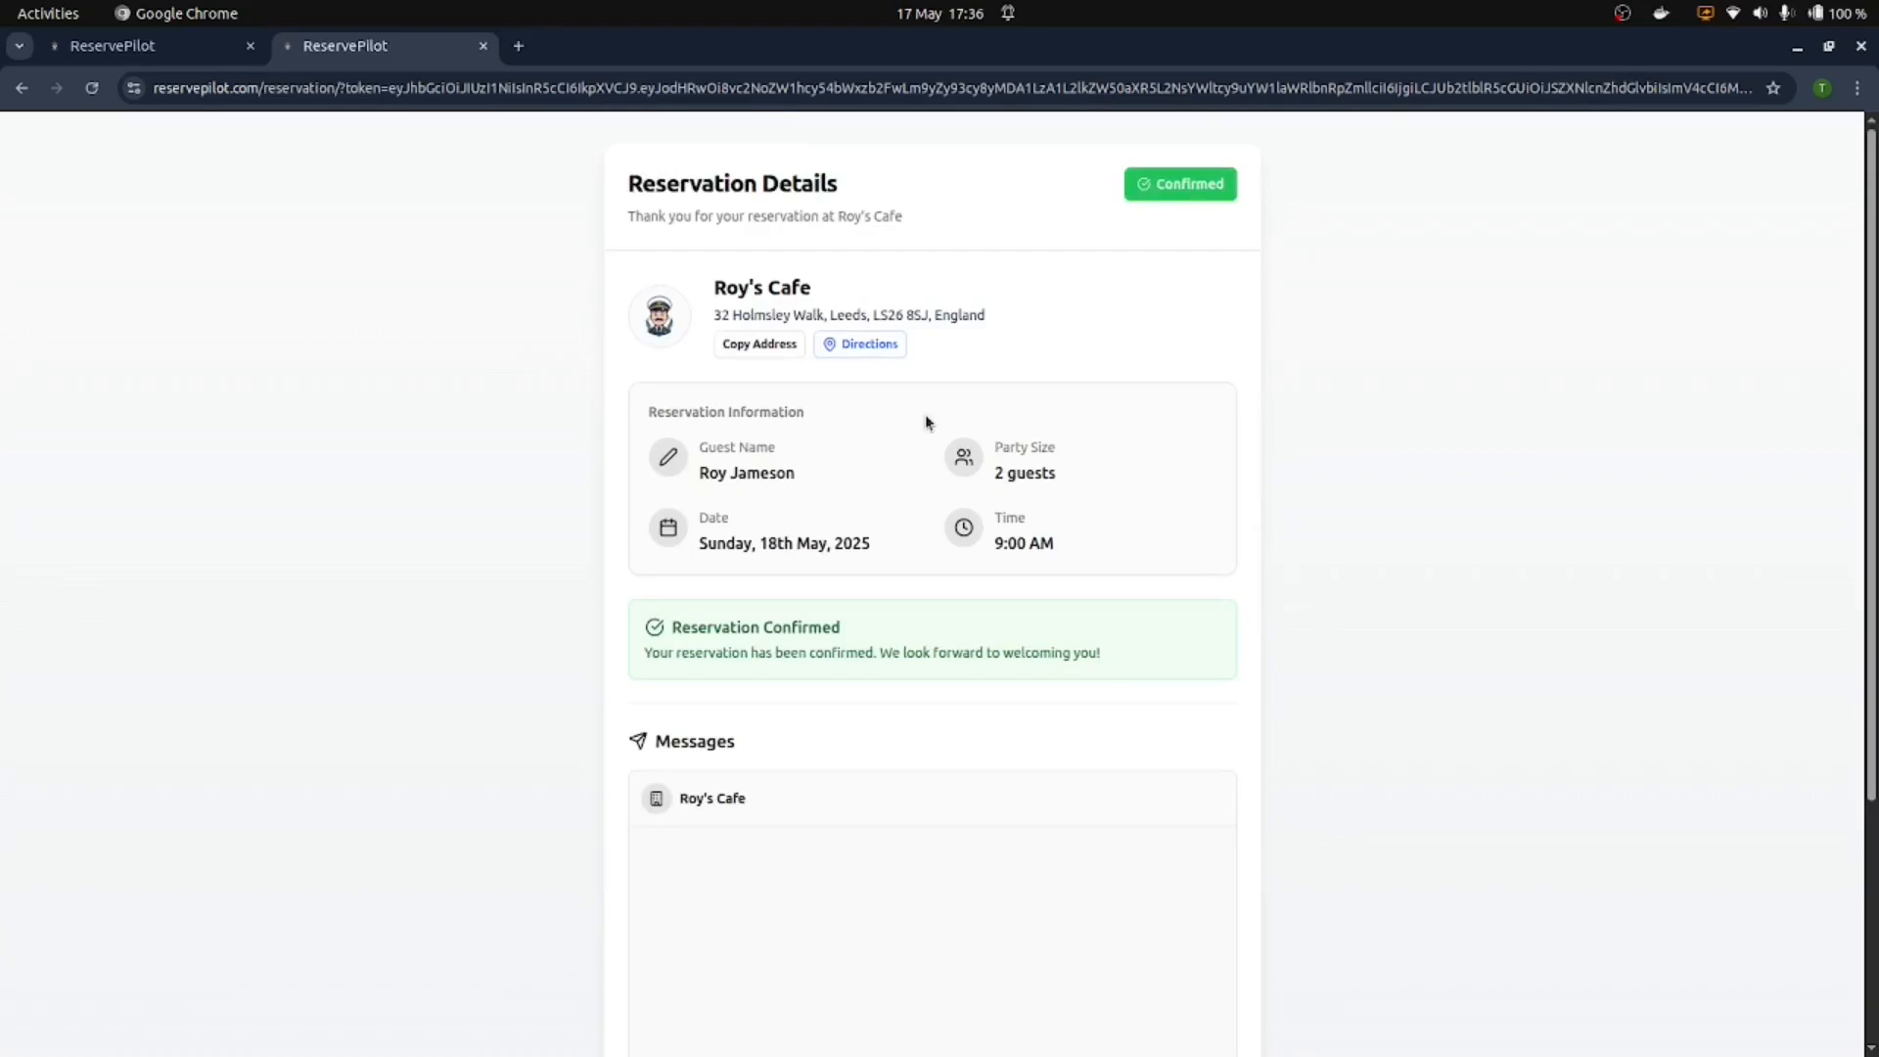
scroll(935, 401, down, 4)
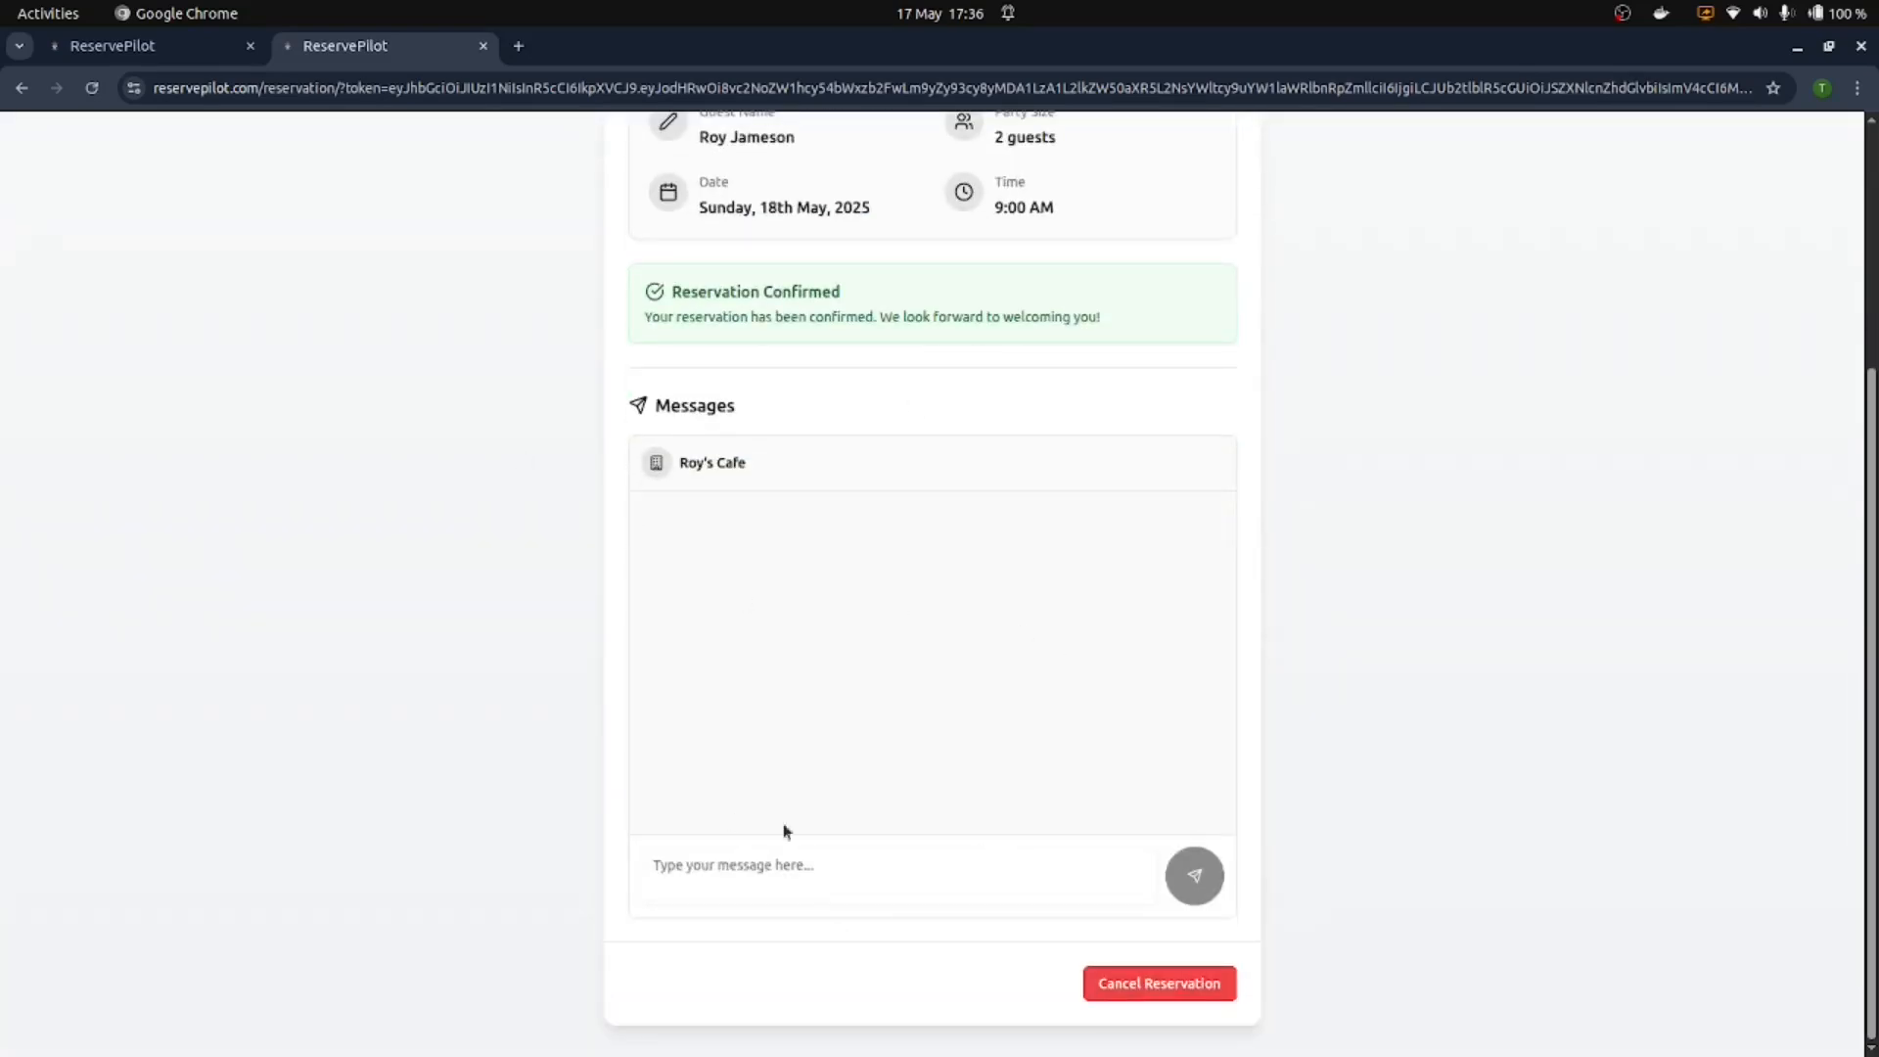
click(109, 47)
scroll(631, 294, up, 2)
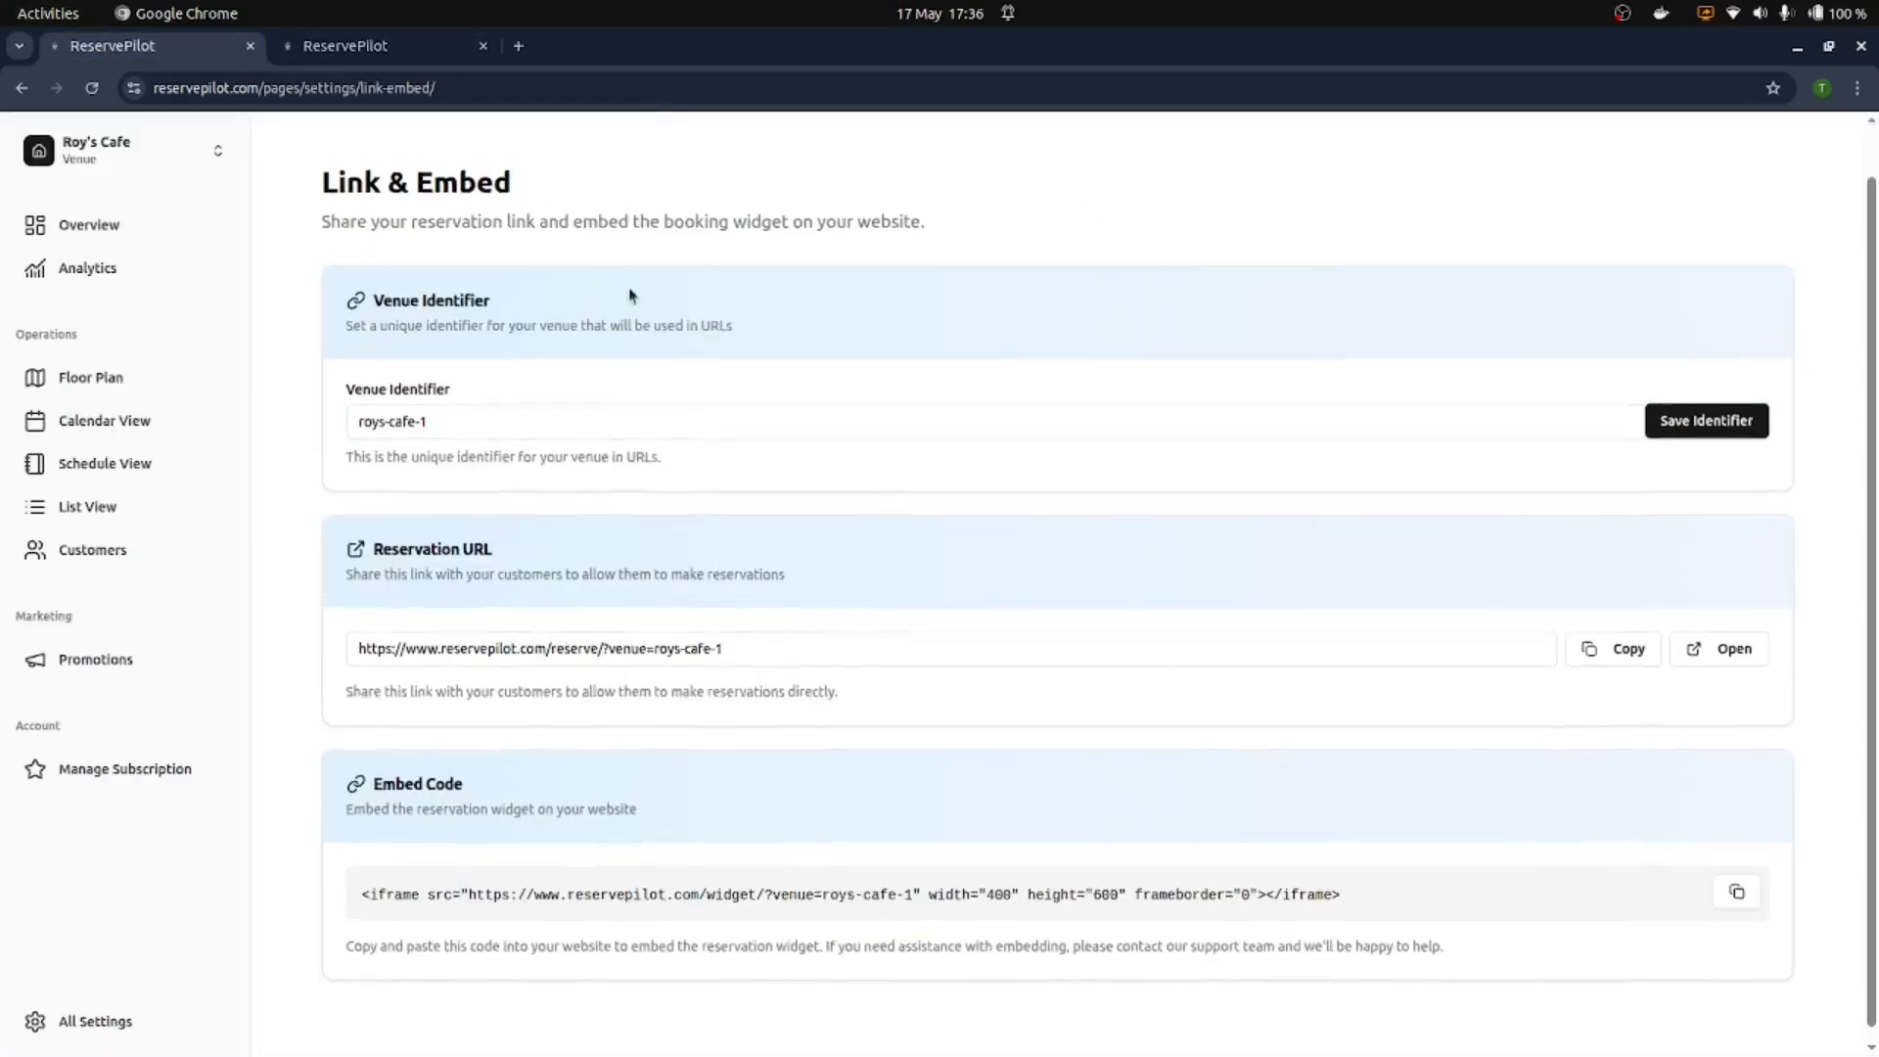
click(101, 464)
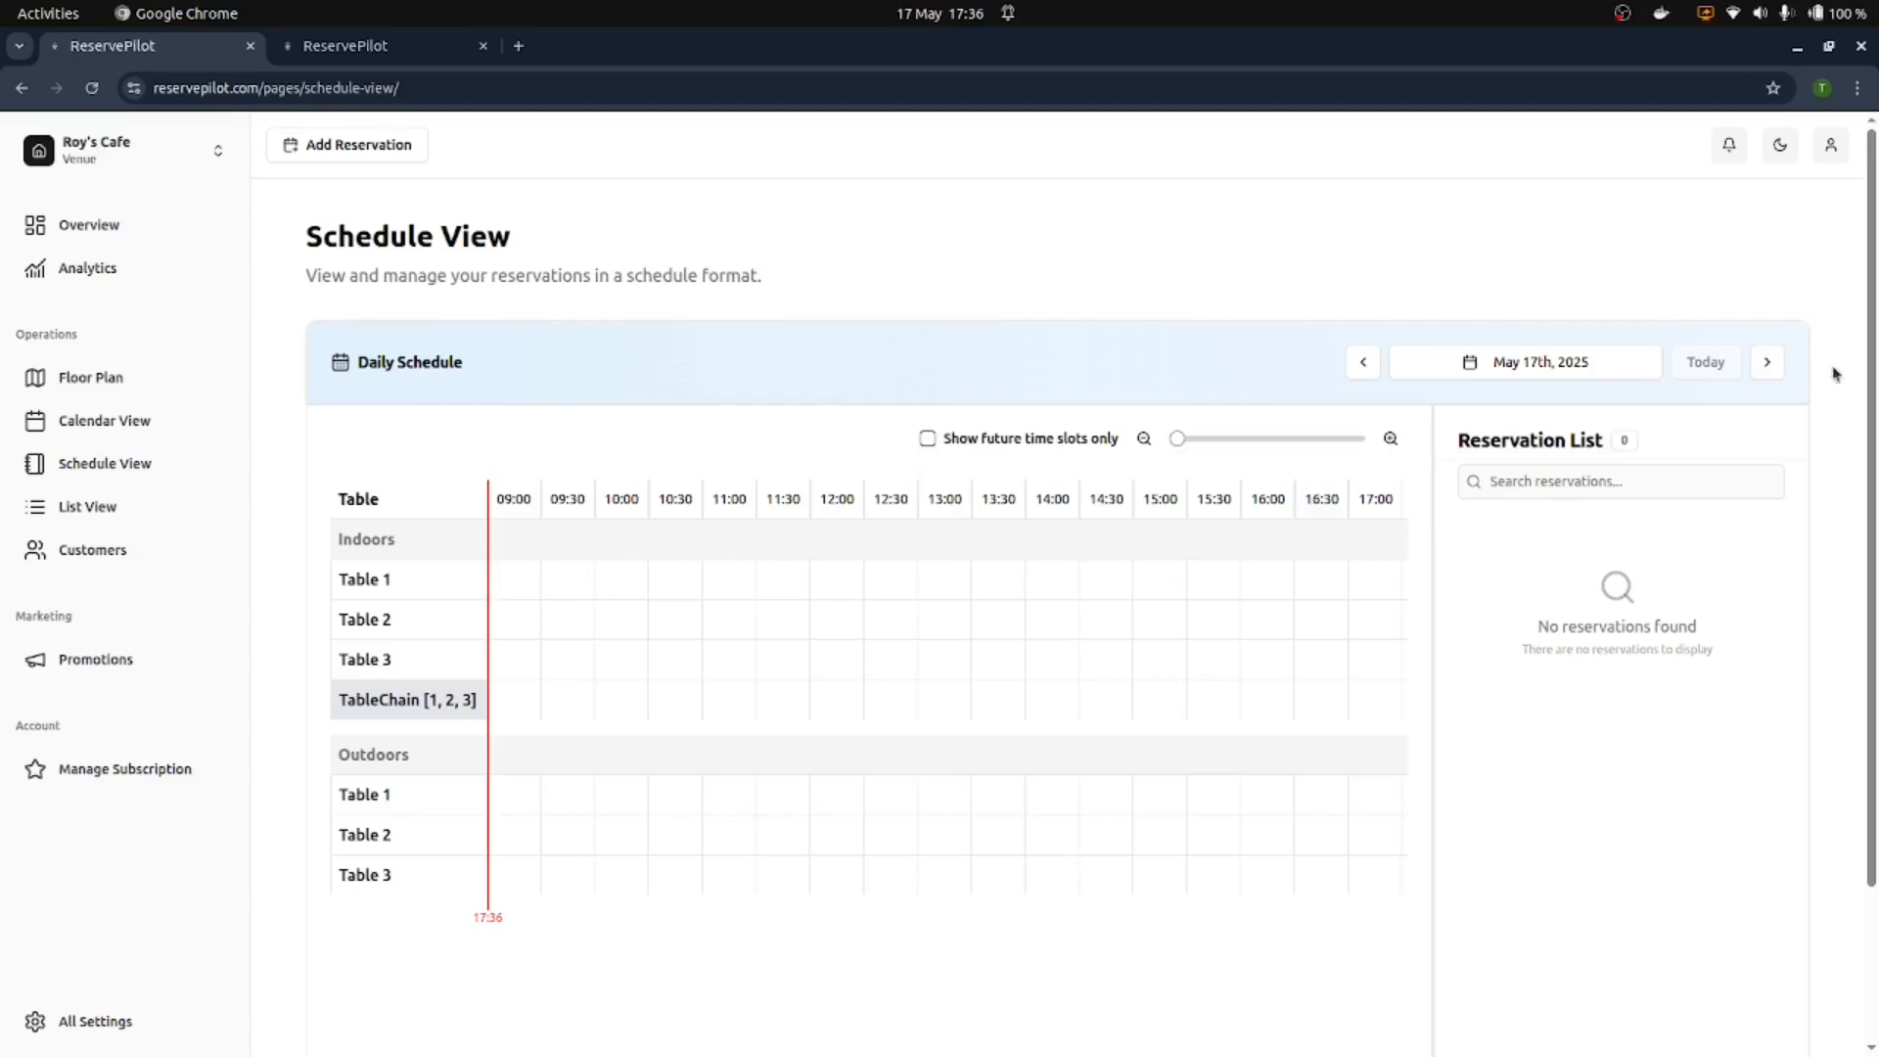
Step: Move the schedule to 18 May and review the 09:00–11:00 Indoors Table 1 booking
click(1767, 363)
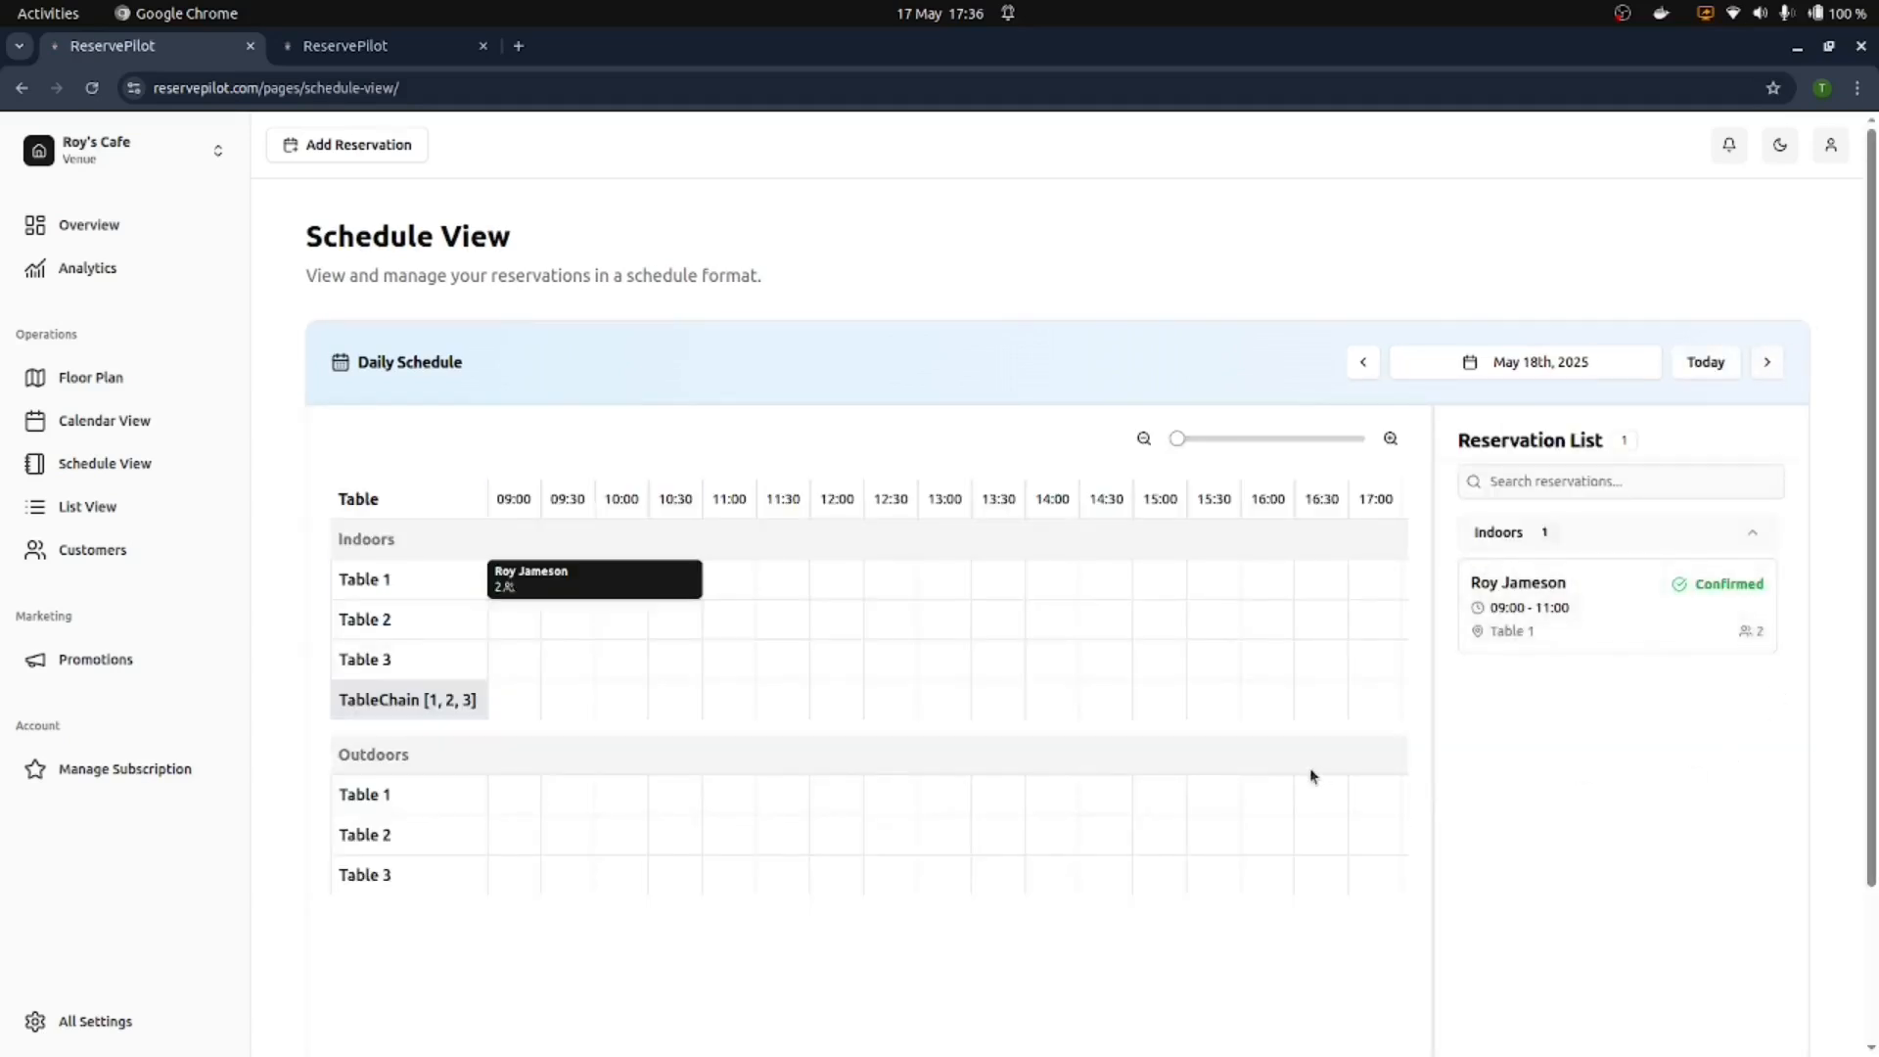
click(560, 595)
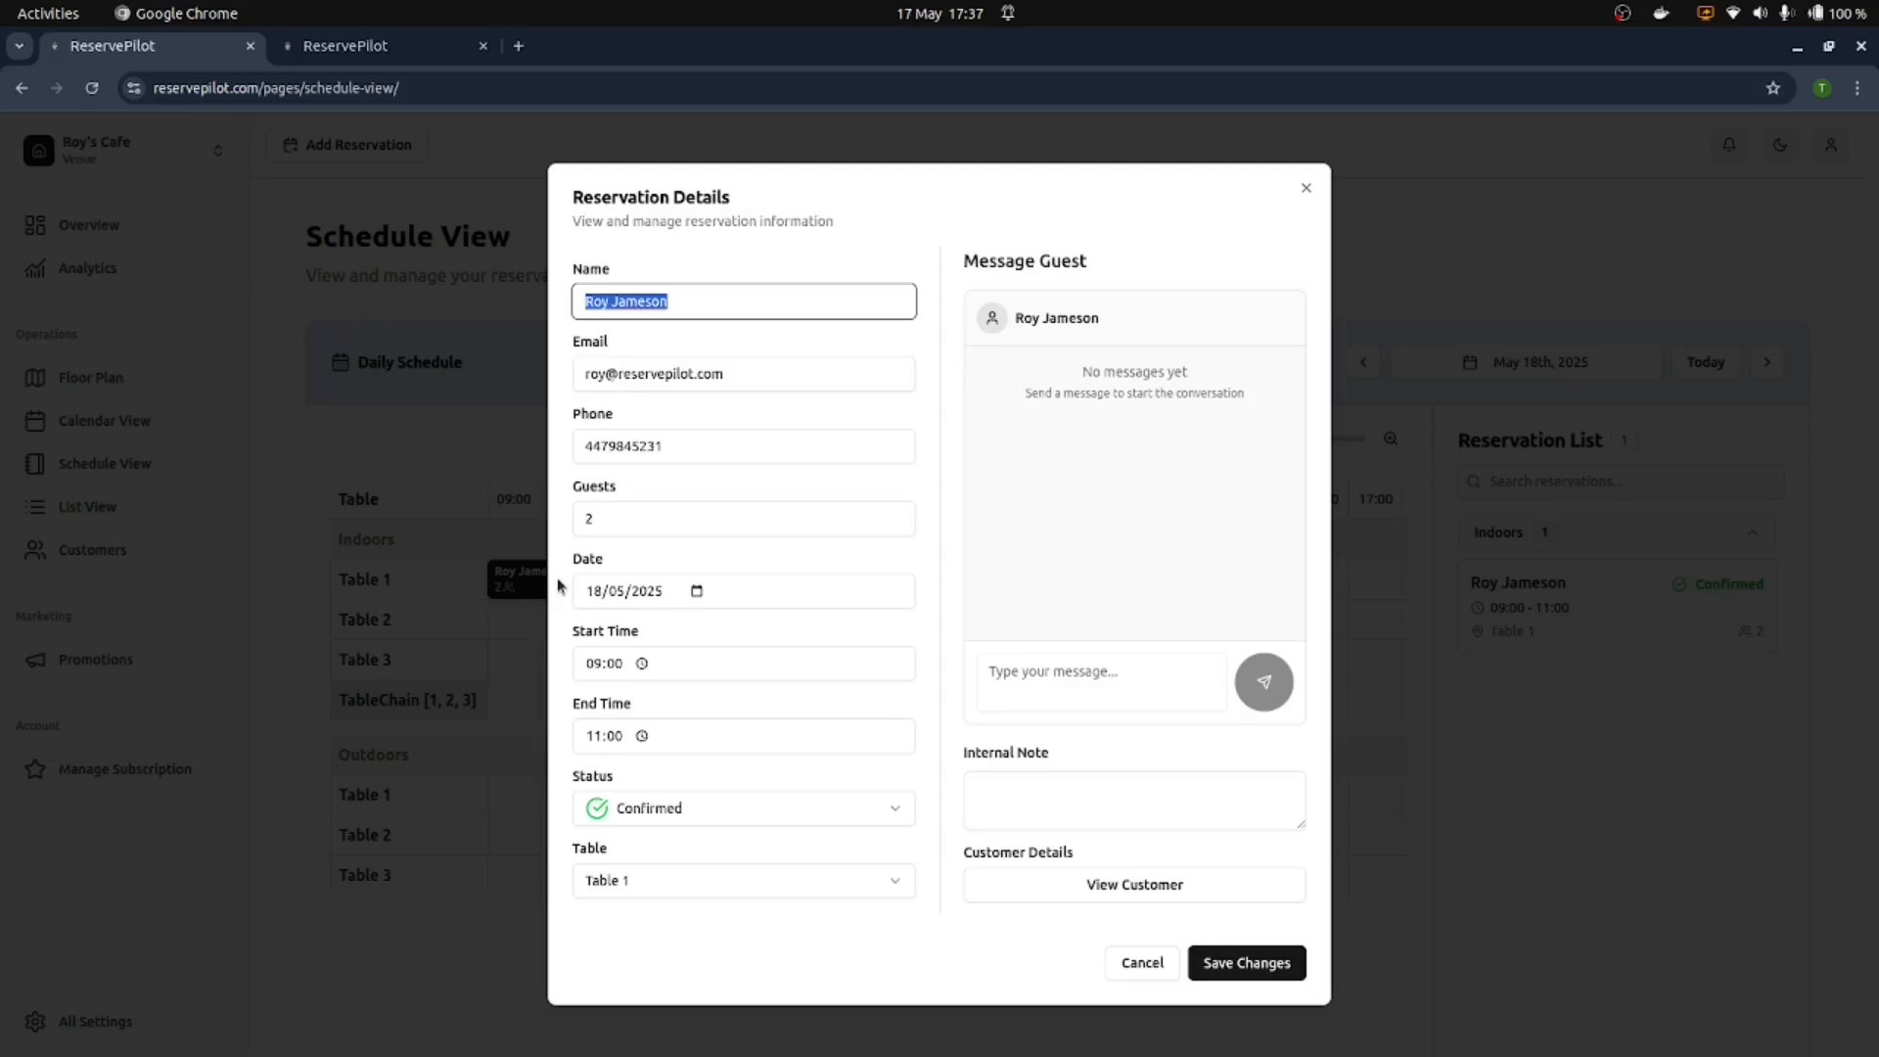
click(514, 590)
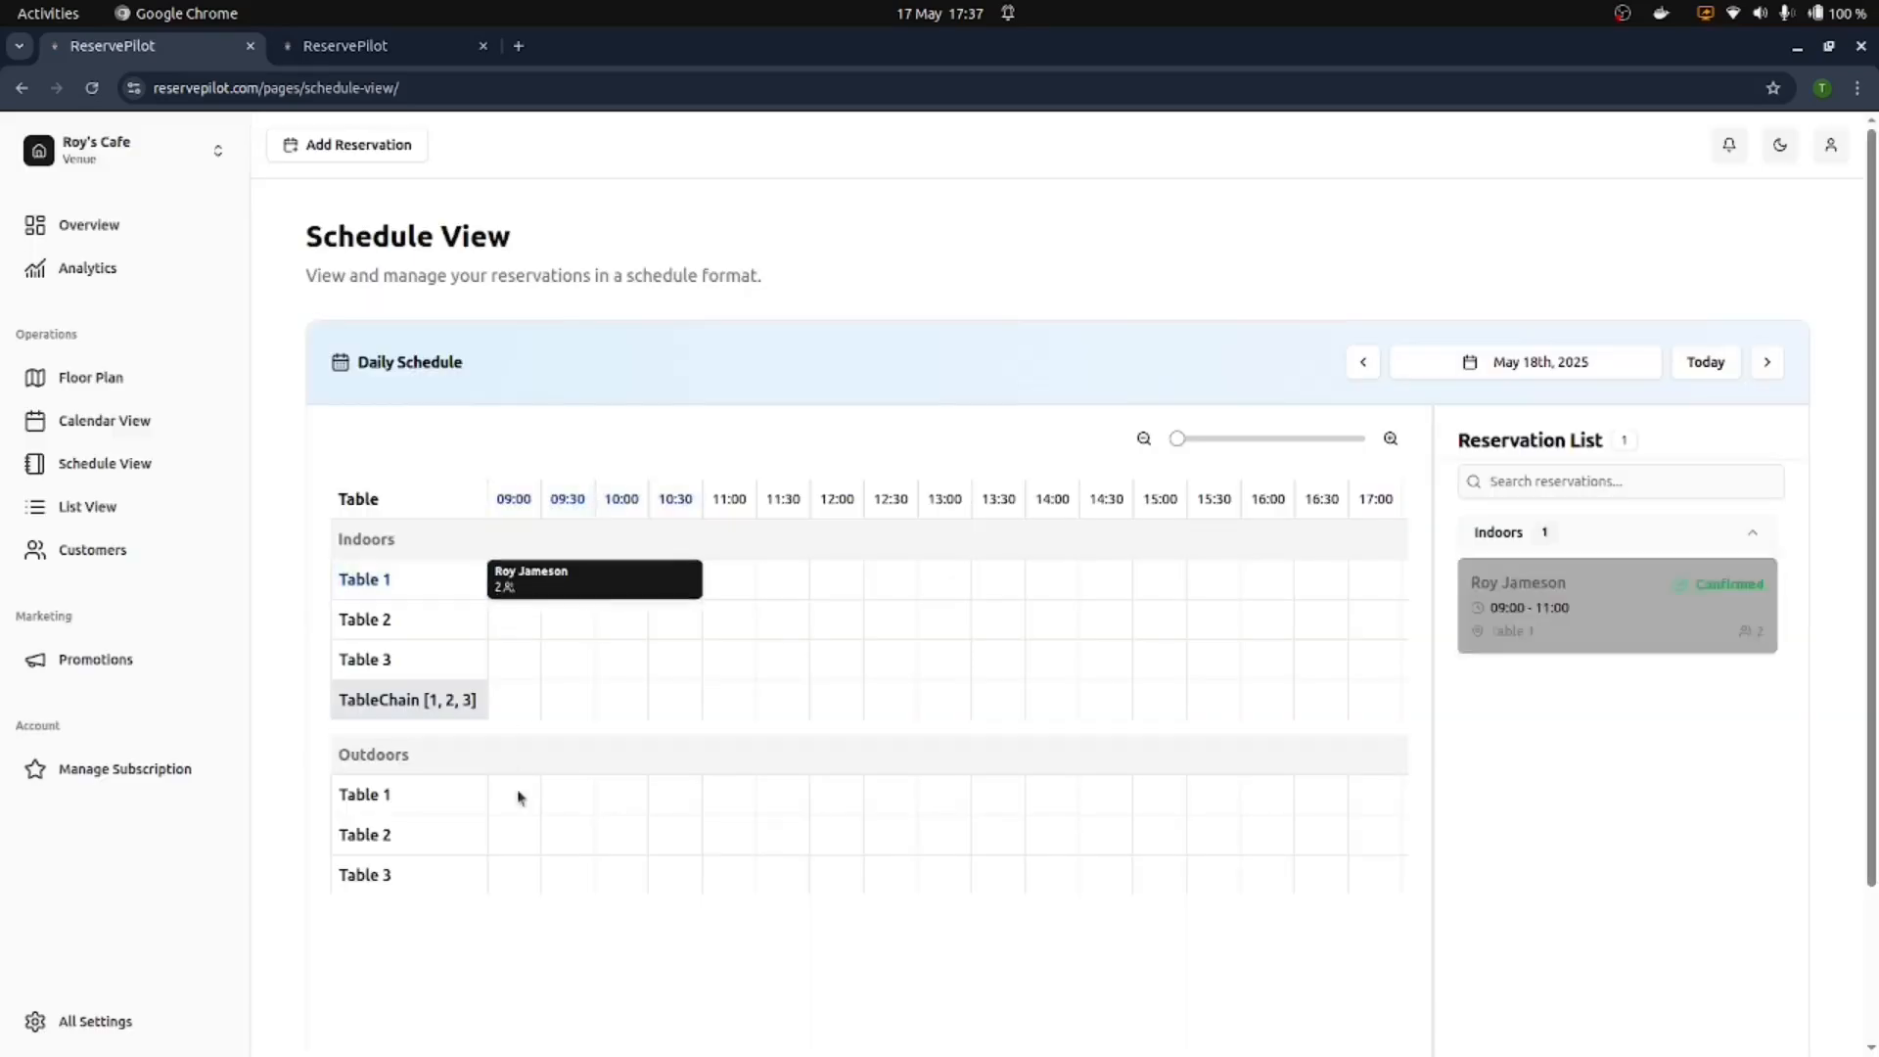
click(77, 1021)
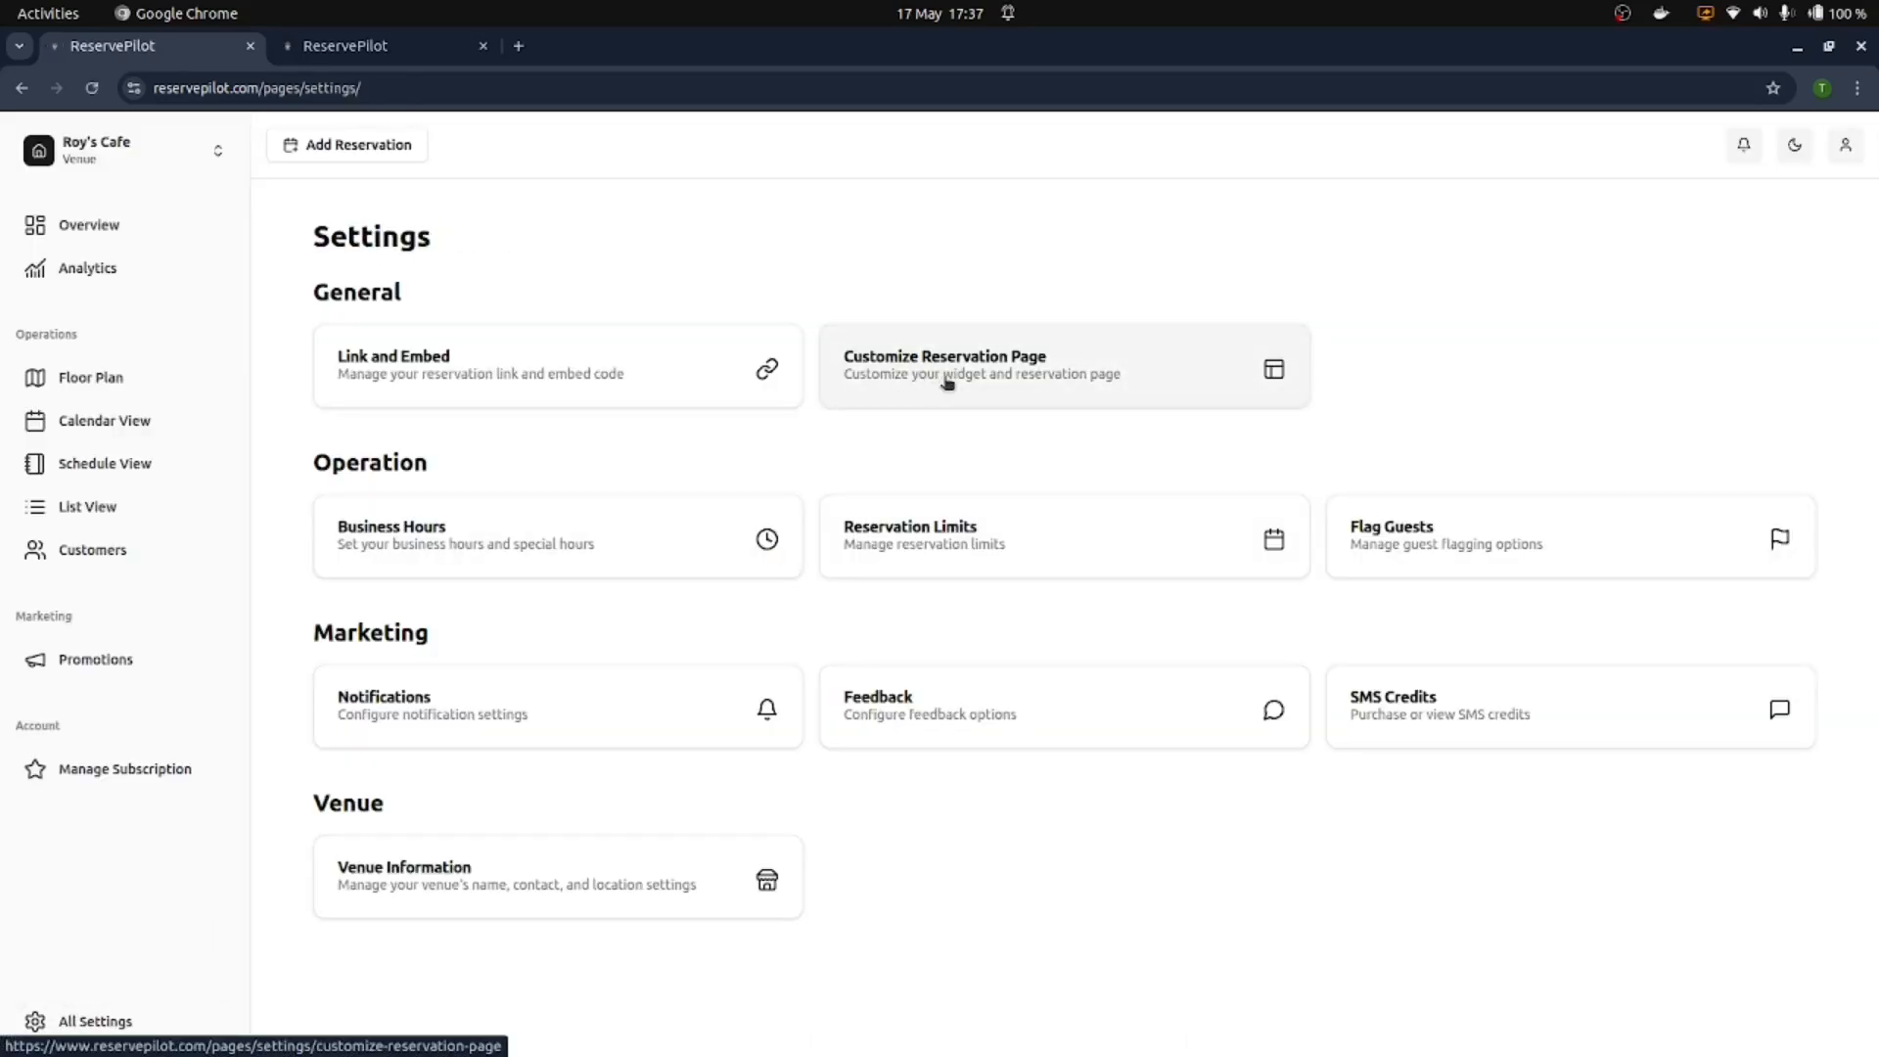
Step: Switch off Allow Guest Messages, save, and reload the guest's reservation page to confirm
click(945, 382)
scroll(839, 352, down, 4)
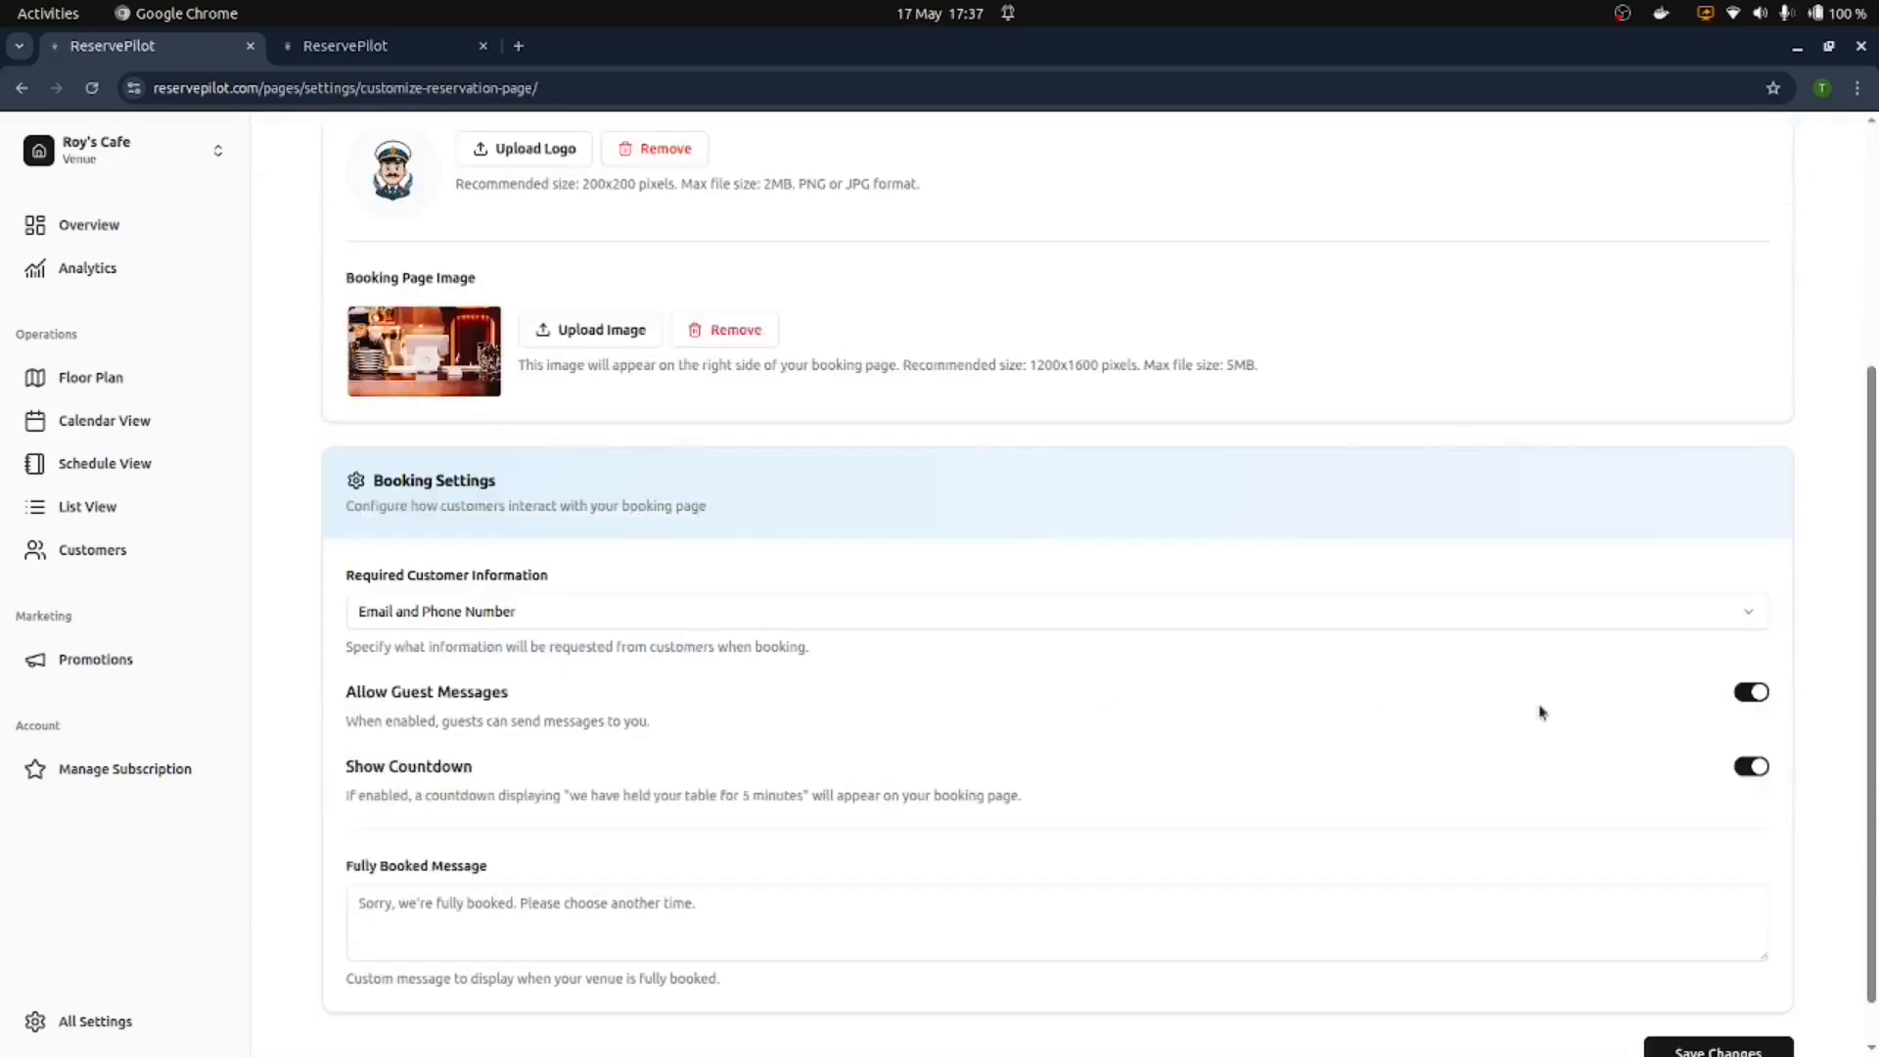
click(1758, 693)
scroll(926, 303, down, 1)
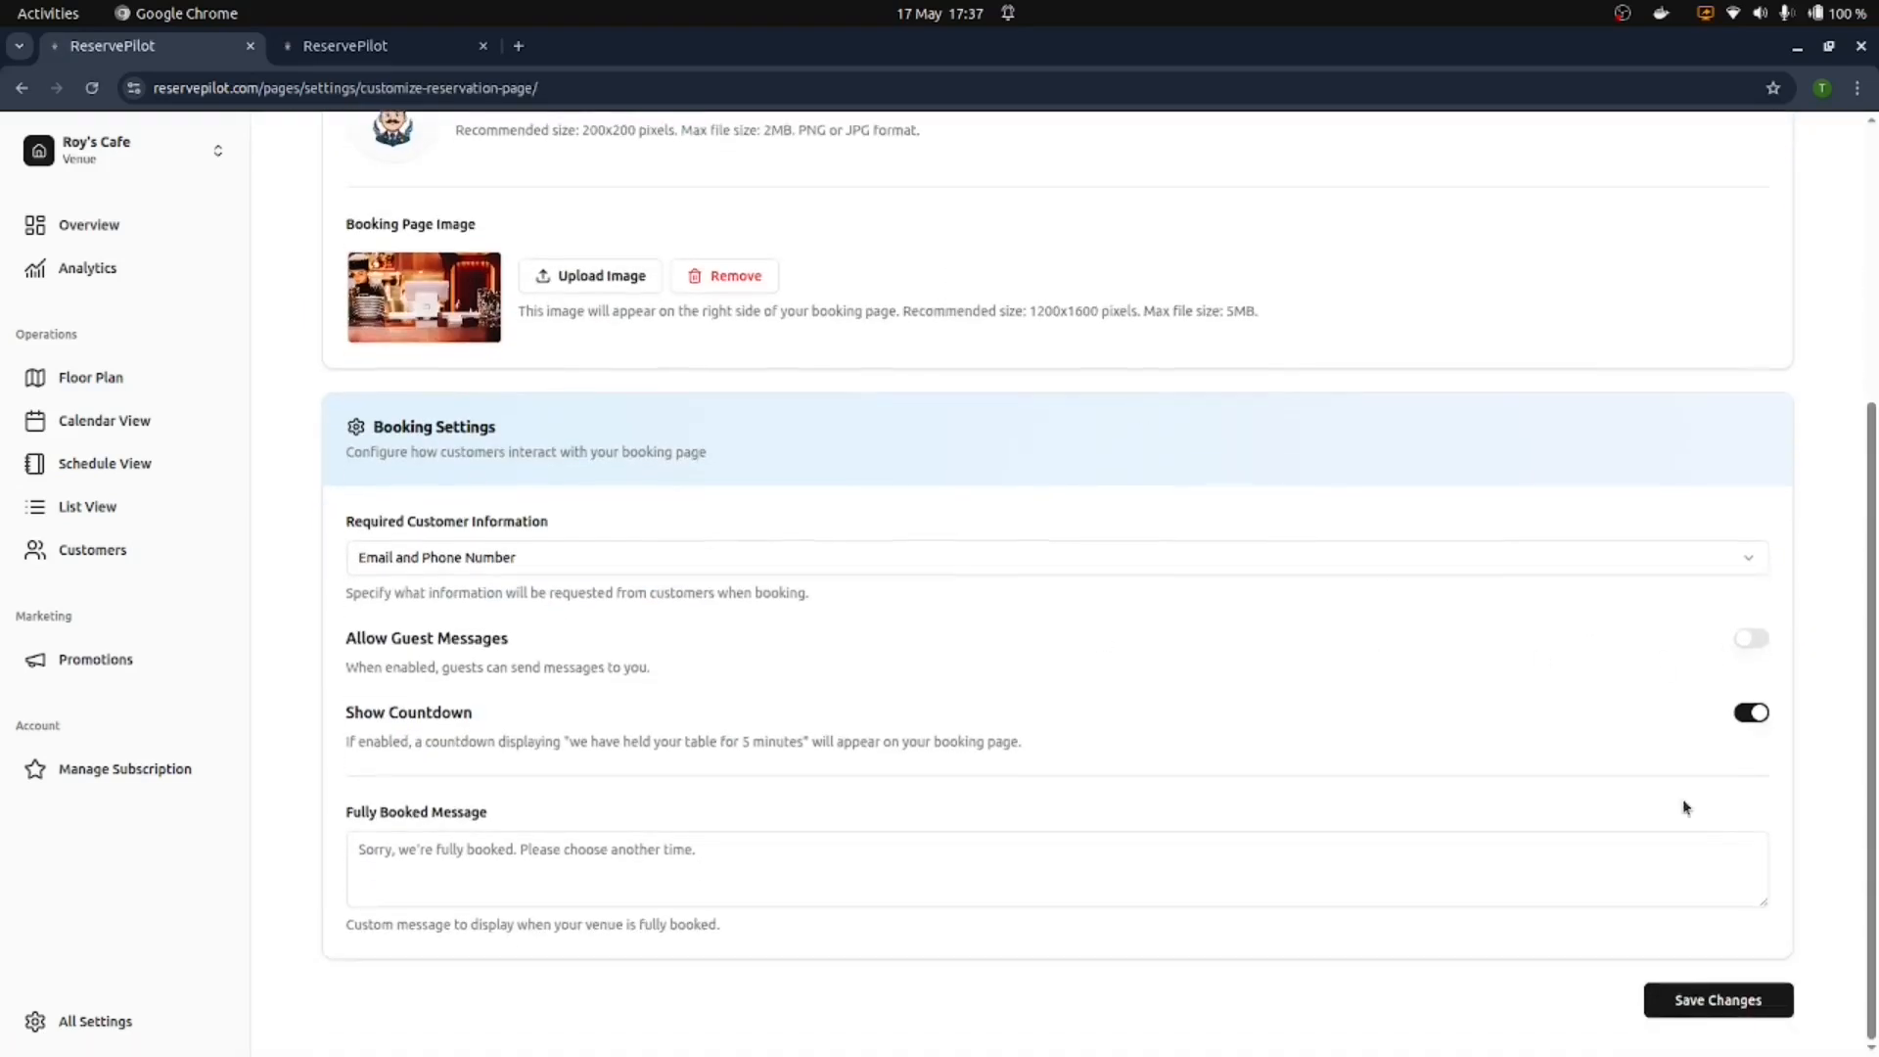
click(1728, 996)
click(382, 50)
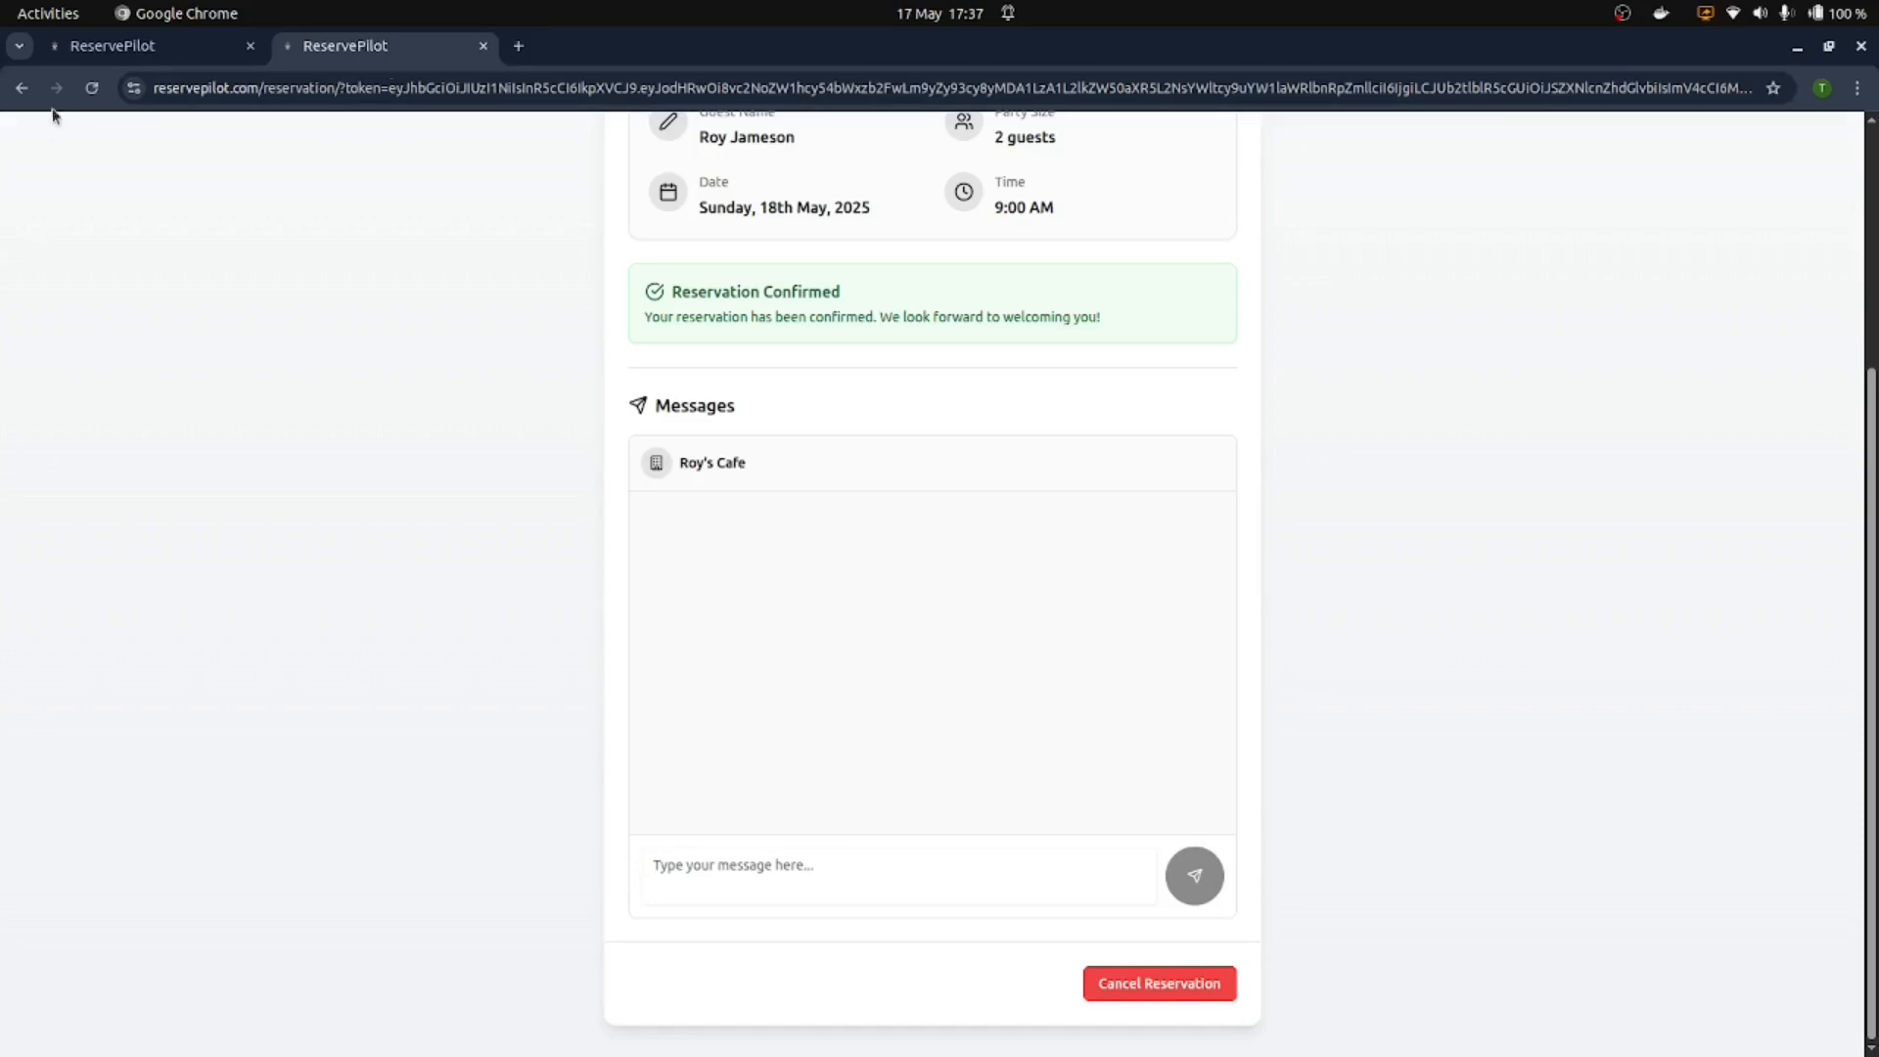
click(92, 89)
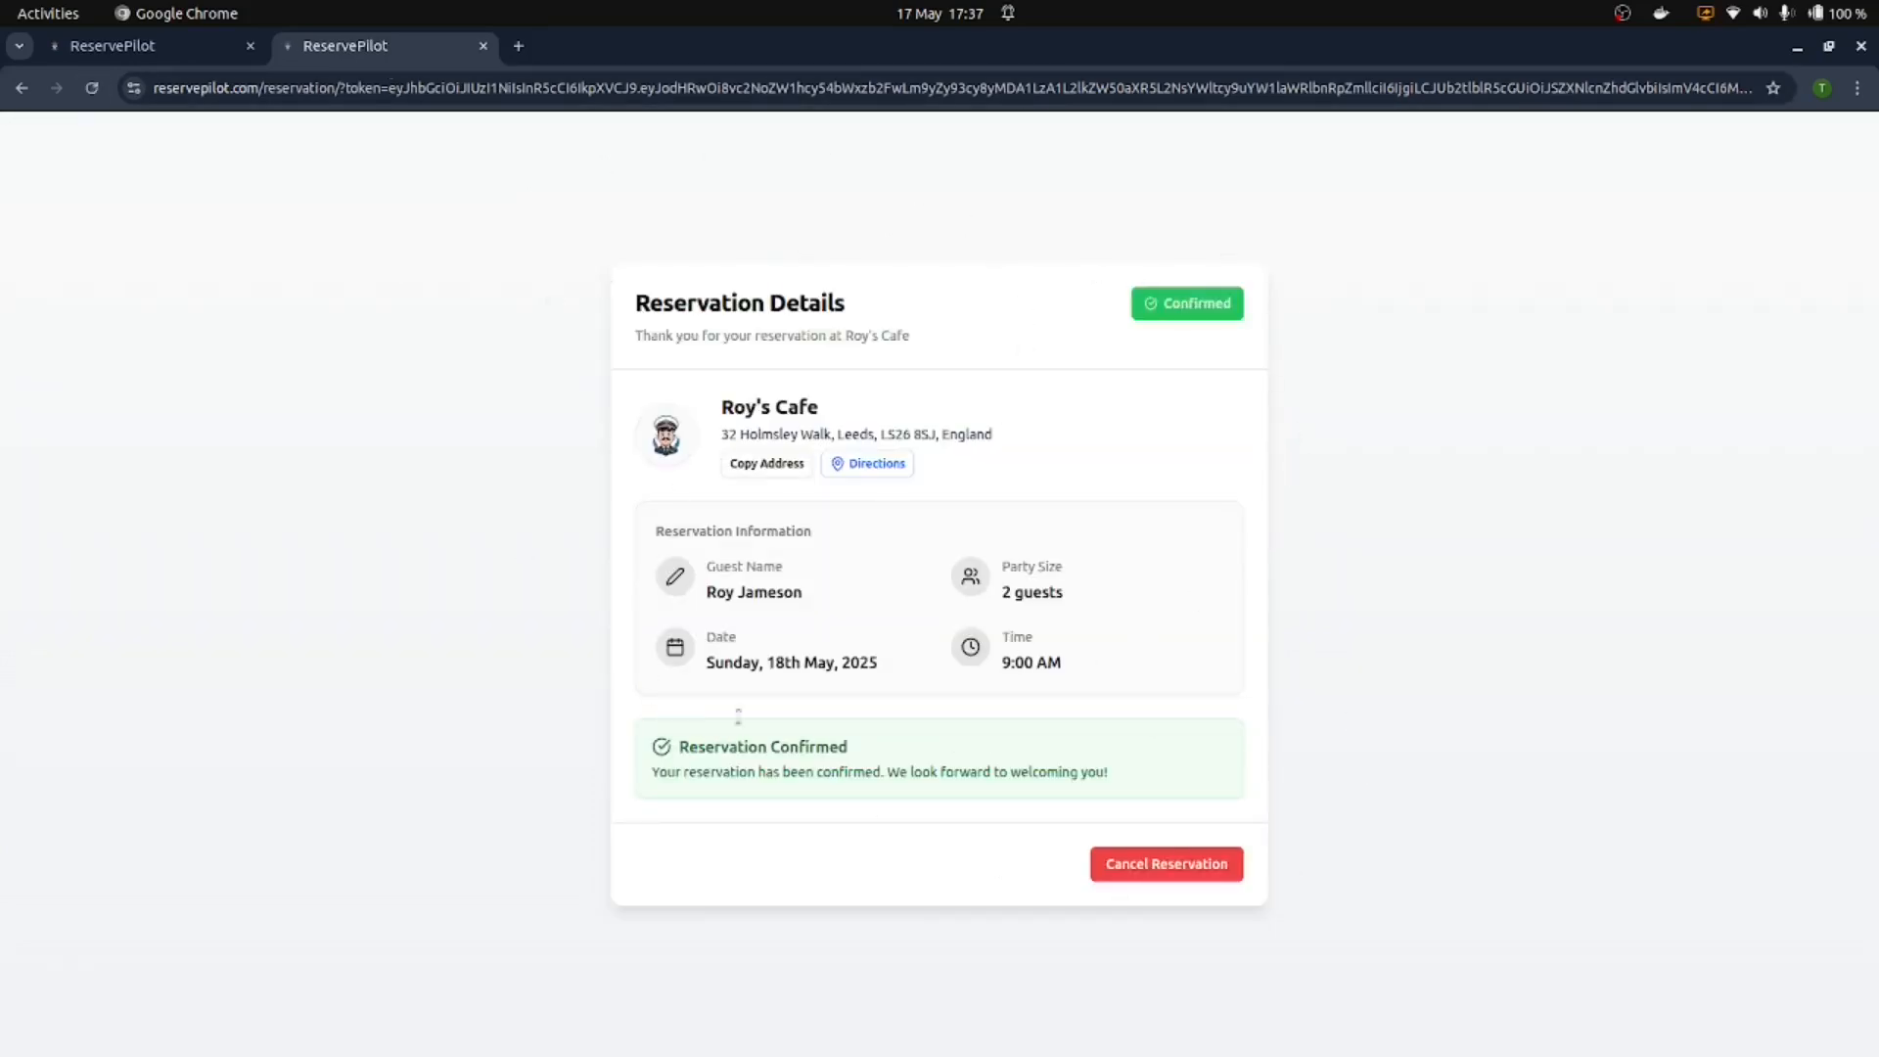
key(ctrl+Page_Up)
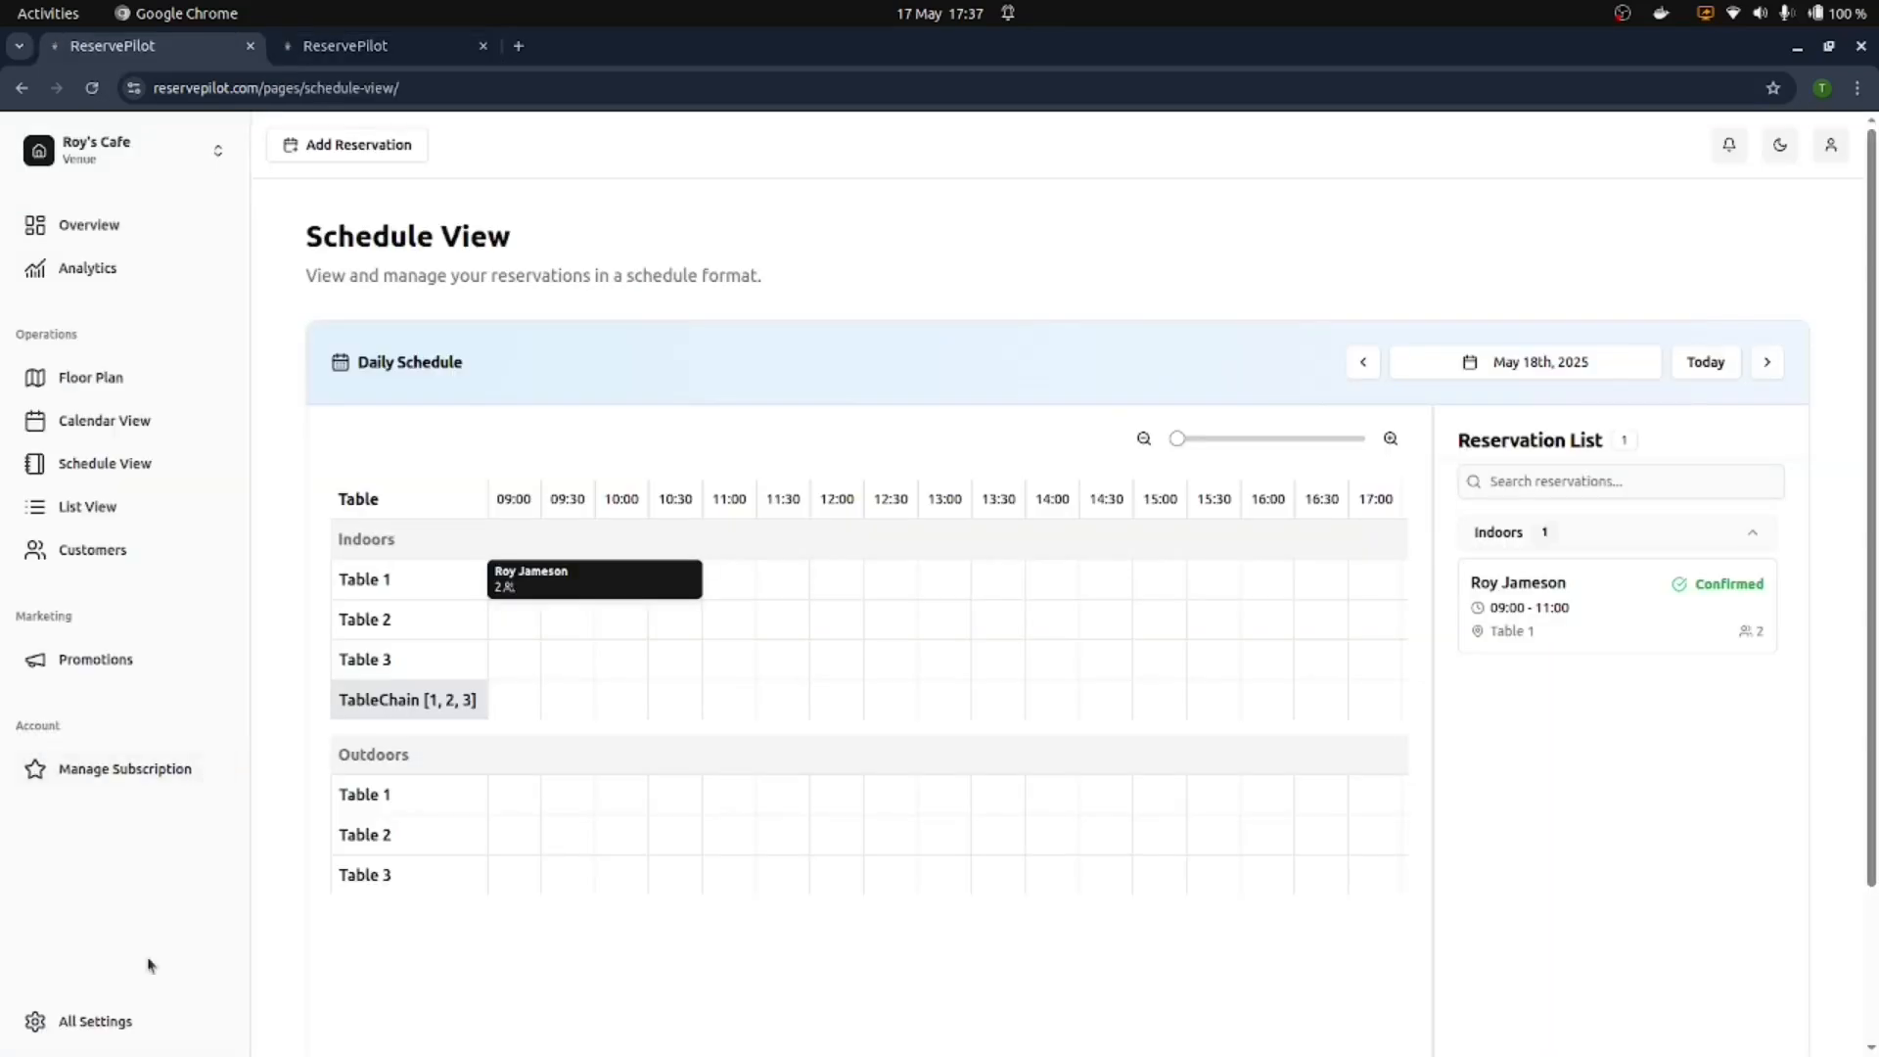
click(105, 1019)
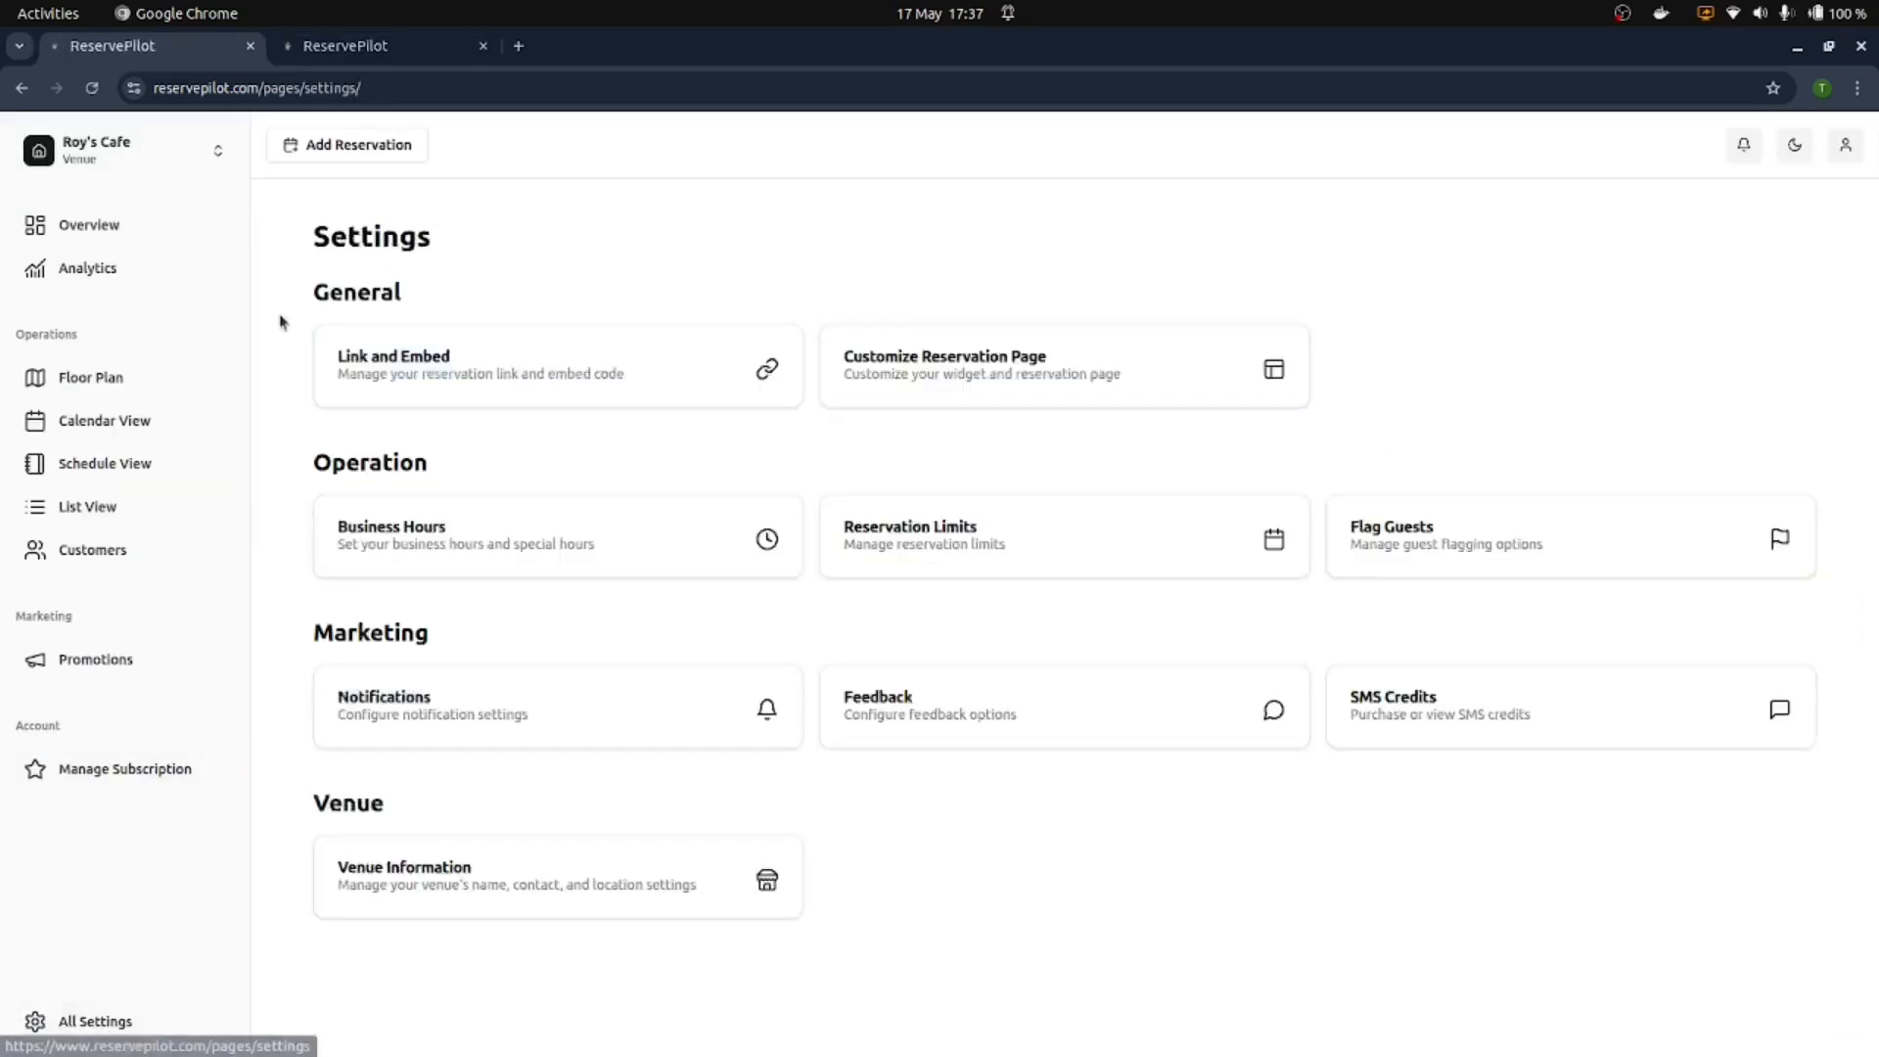
Step: Start a test booking for 12 guests on 18 May at 11:00
click(447, 358)
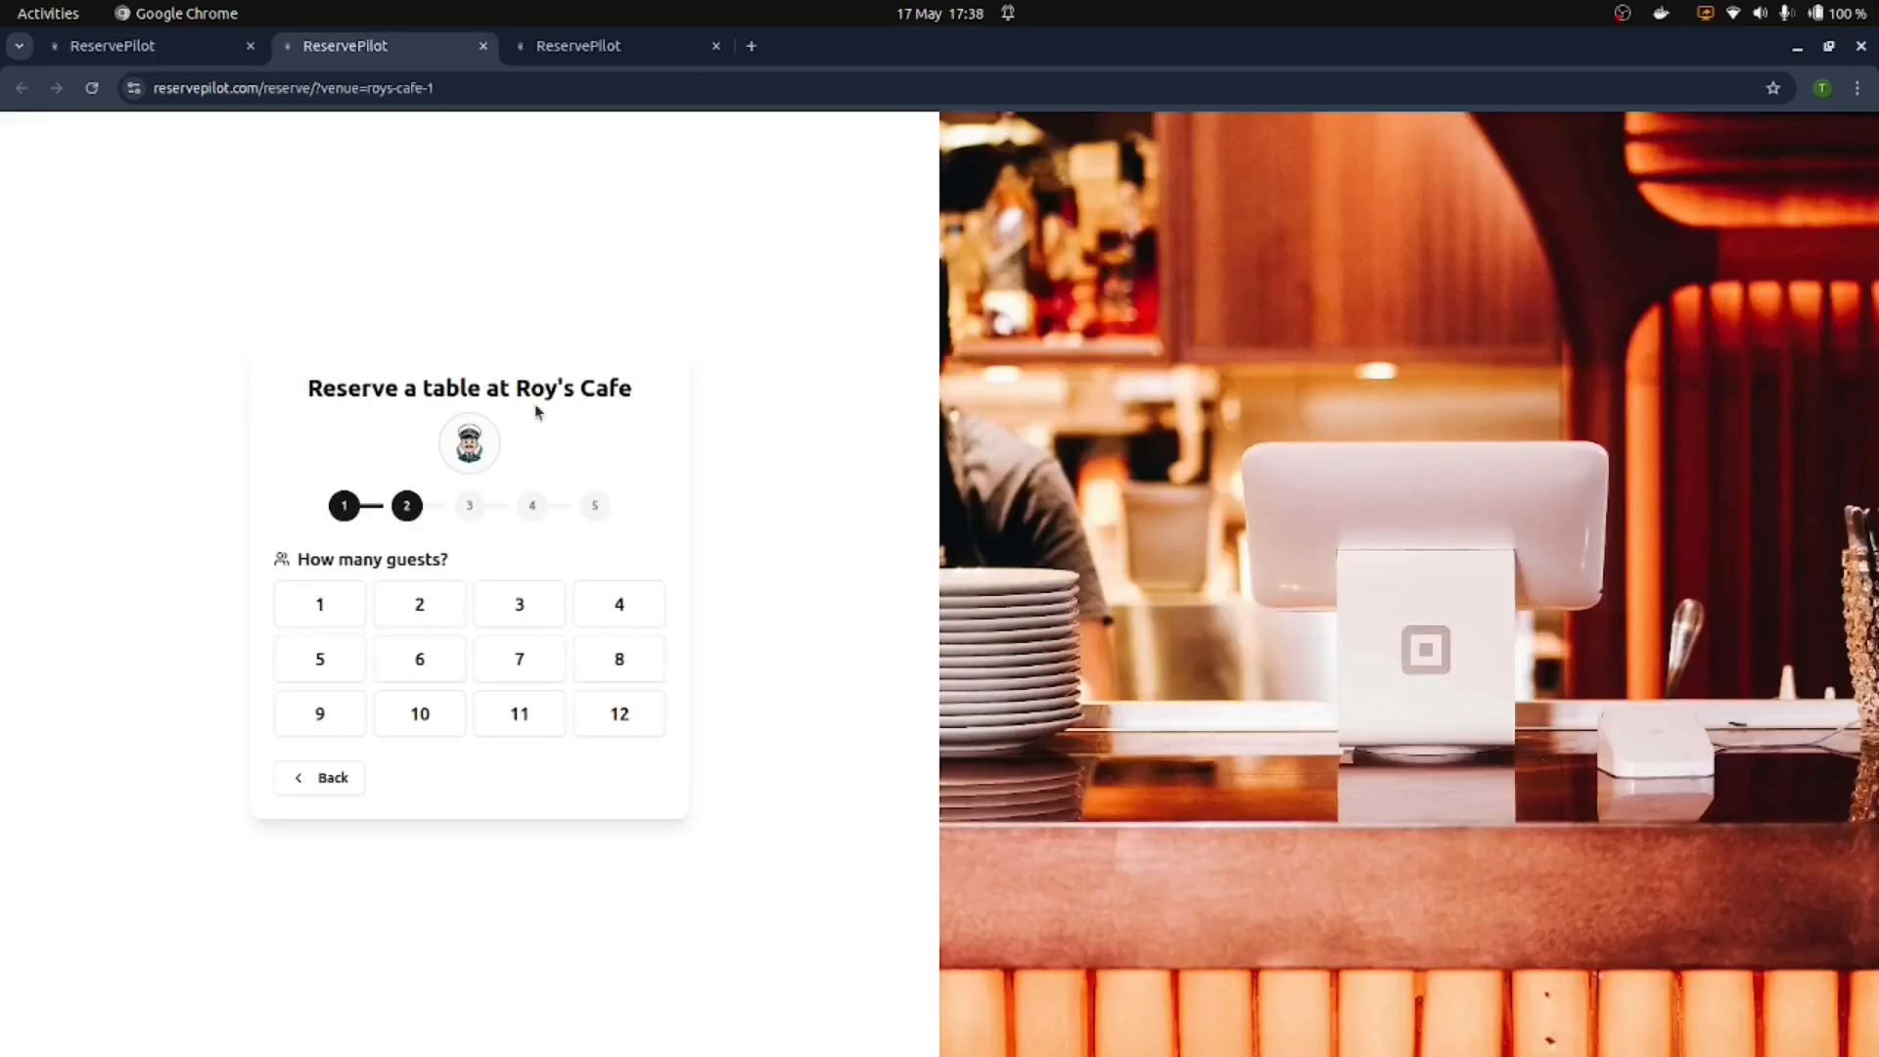
click(619, 727)
click(313, 745)
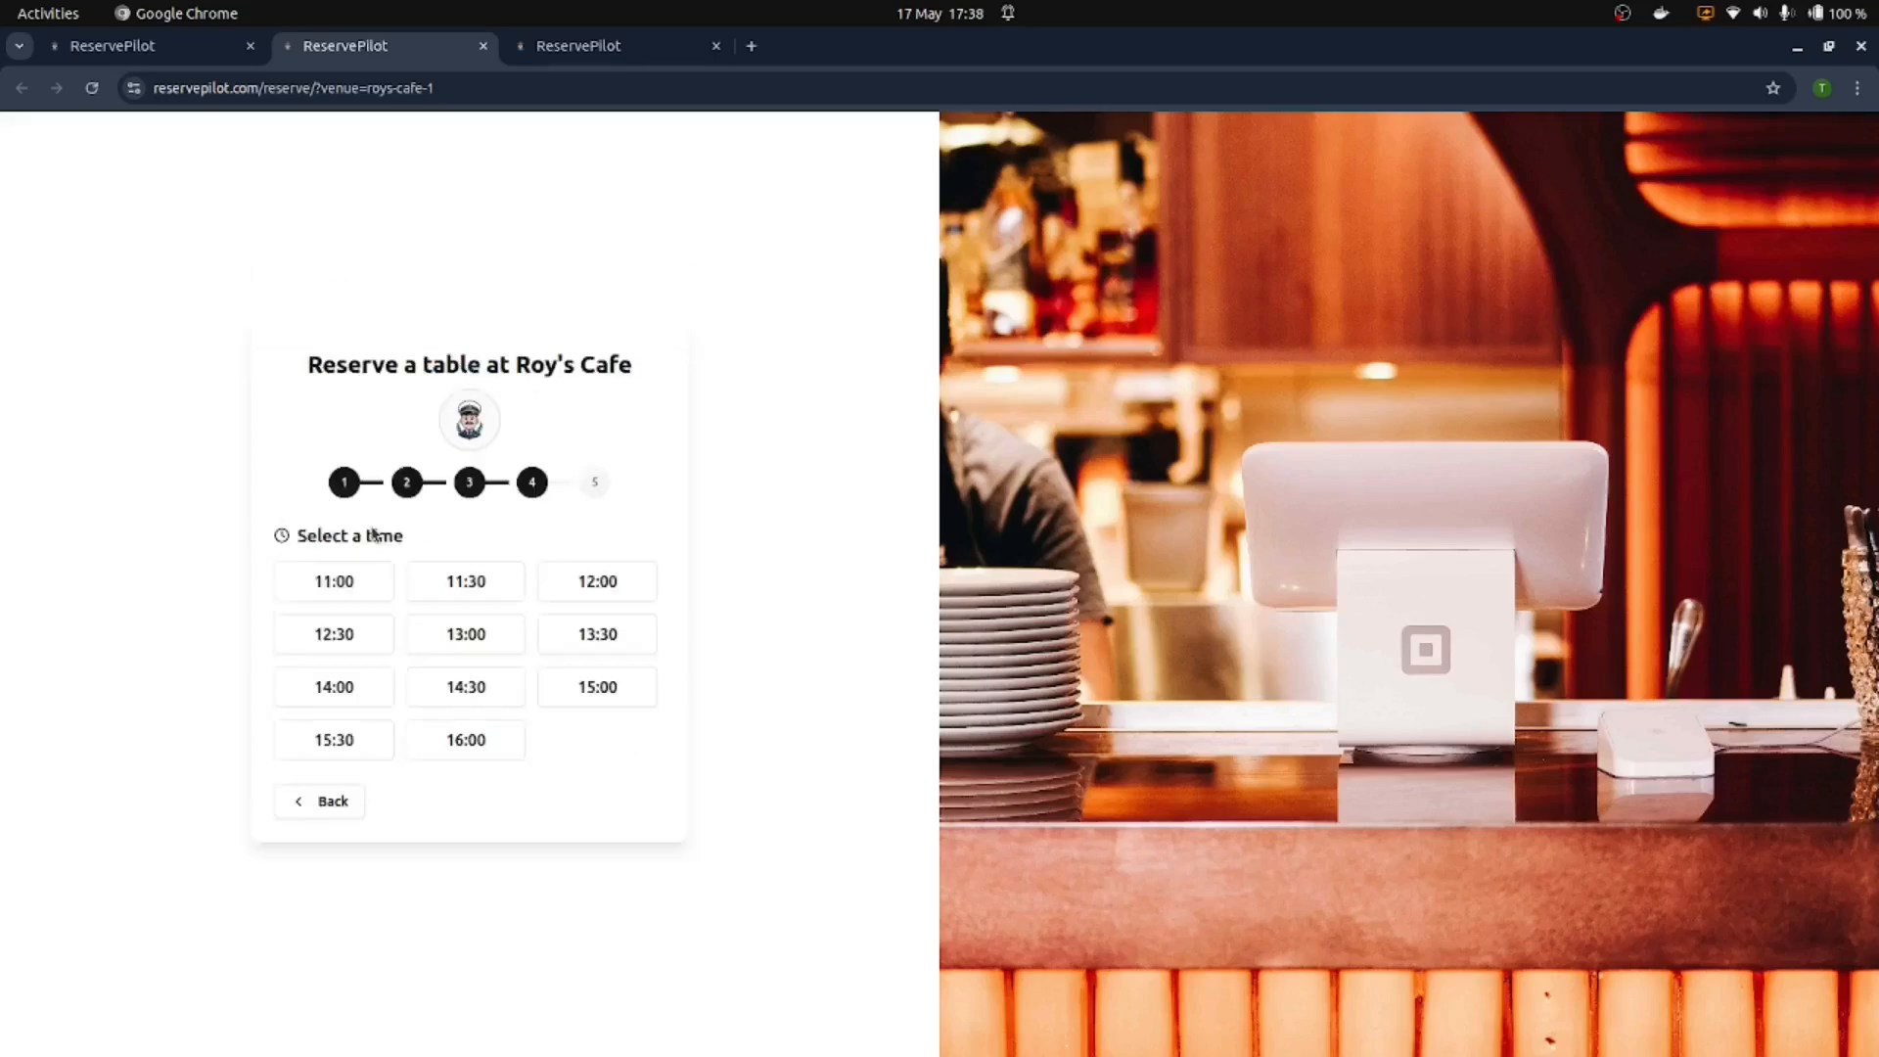
click(335, 580)
Step: Enter the guest's name, e-mail and phone number, and accept the booking terms
click(391, 626)
key(Tab)
click(282, 849)
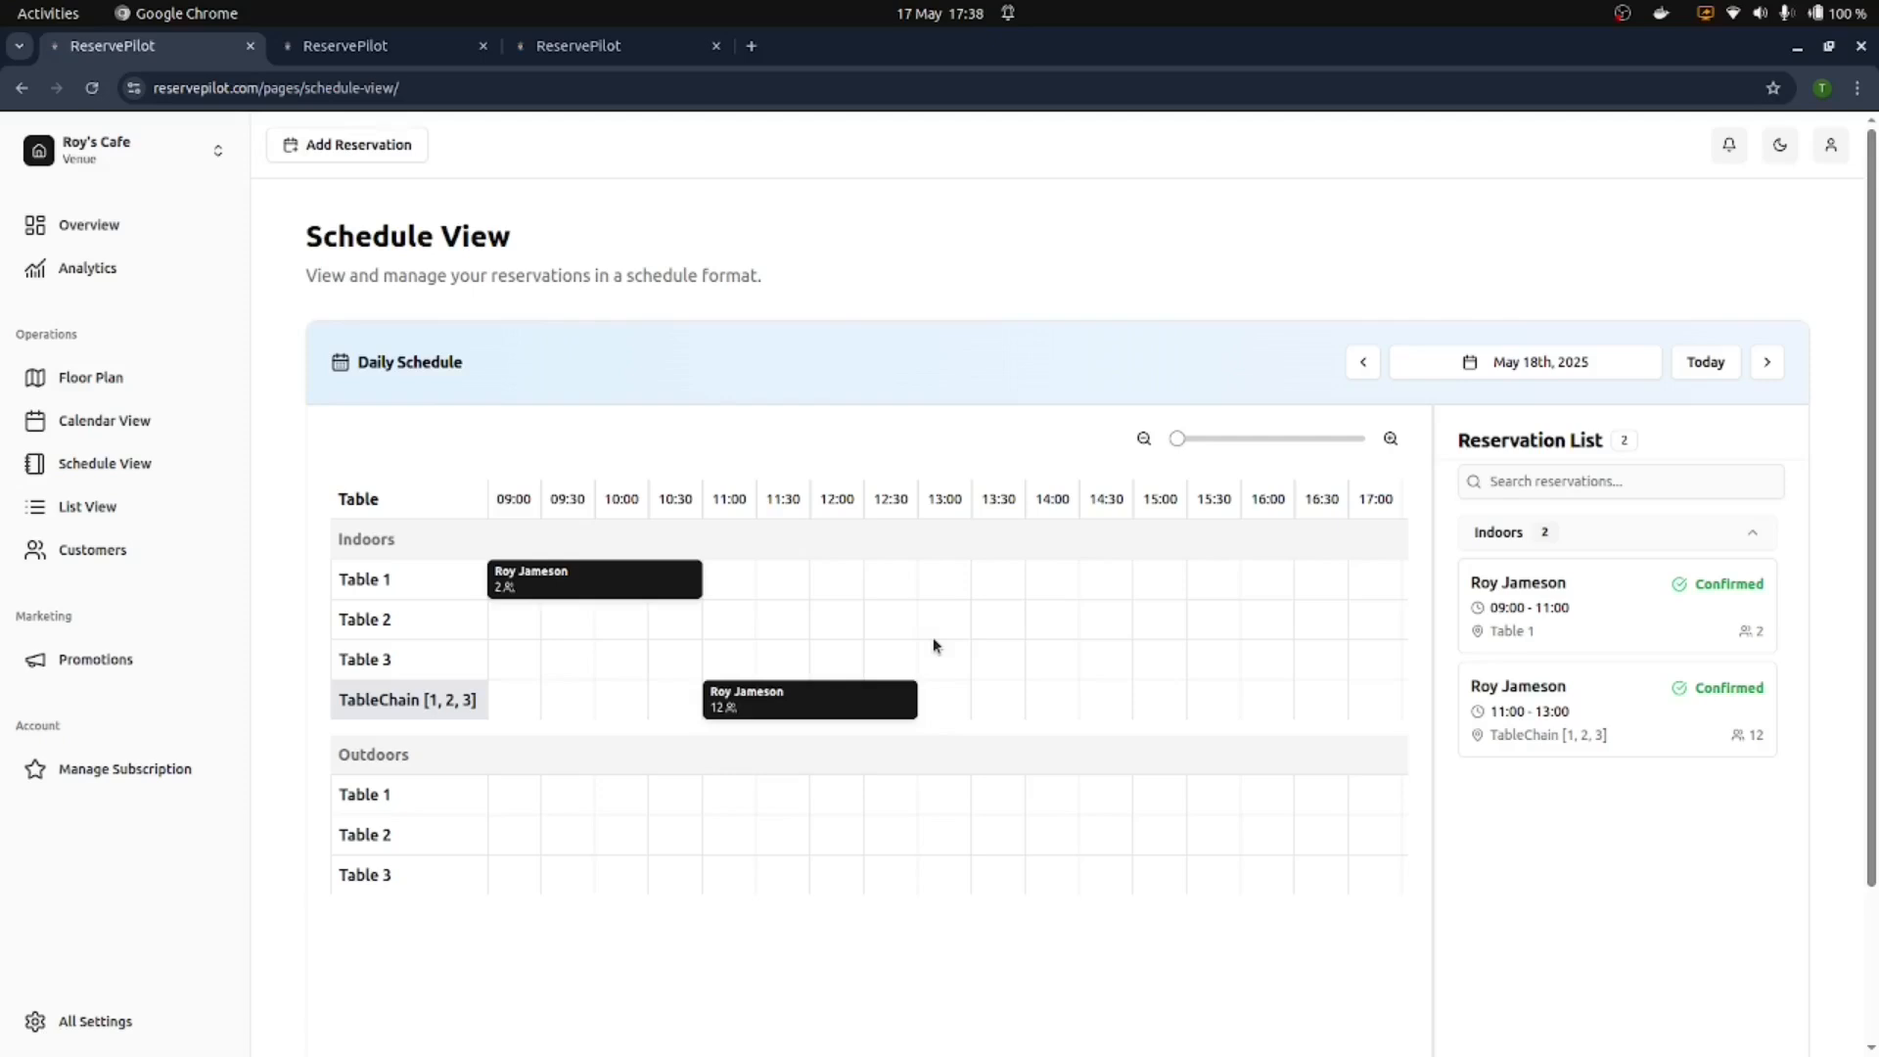
Step: Change the TableChain [1, 2, 3] booking's end time to 14:00 and save it
click(859, 713)
click(604, 736)
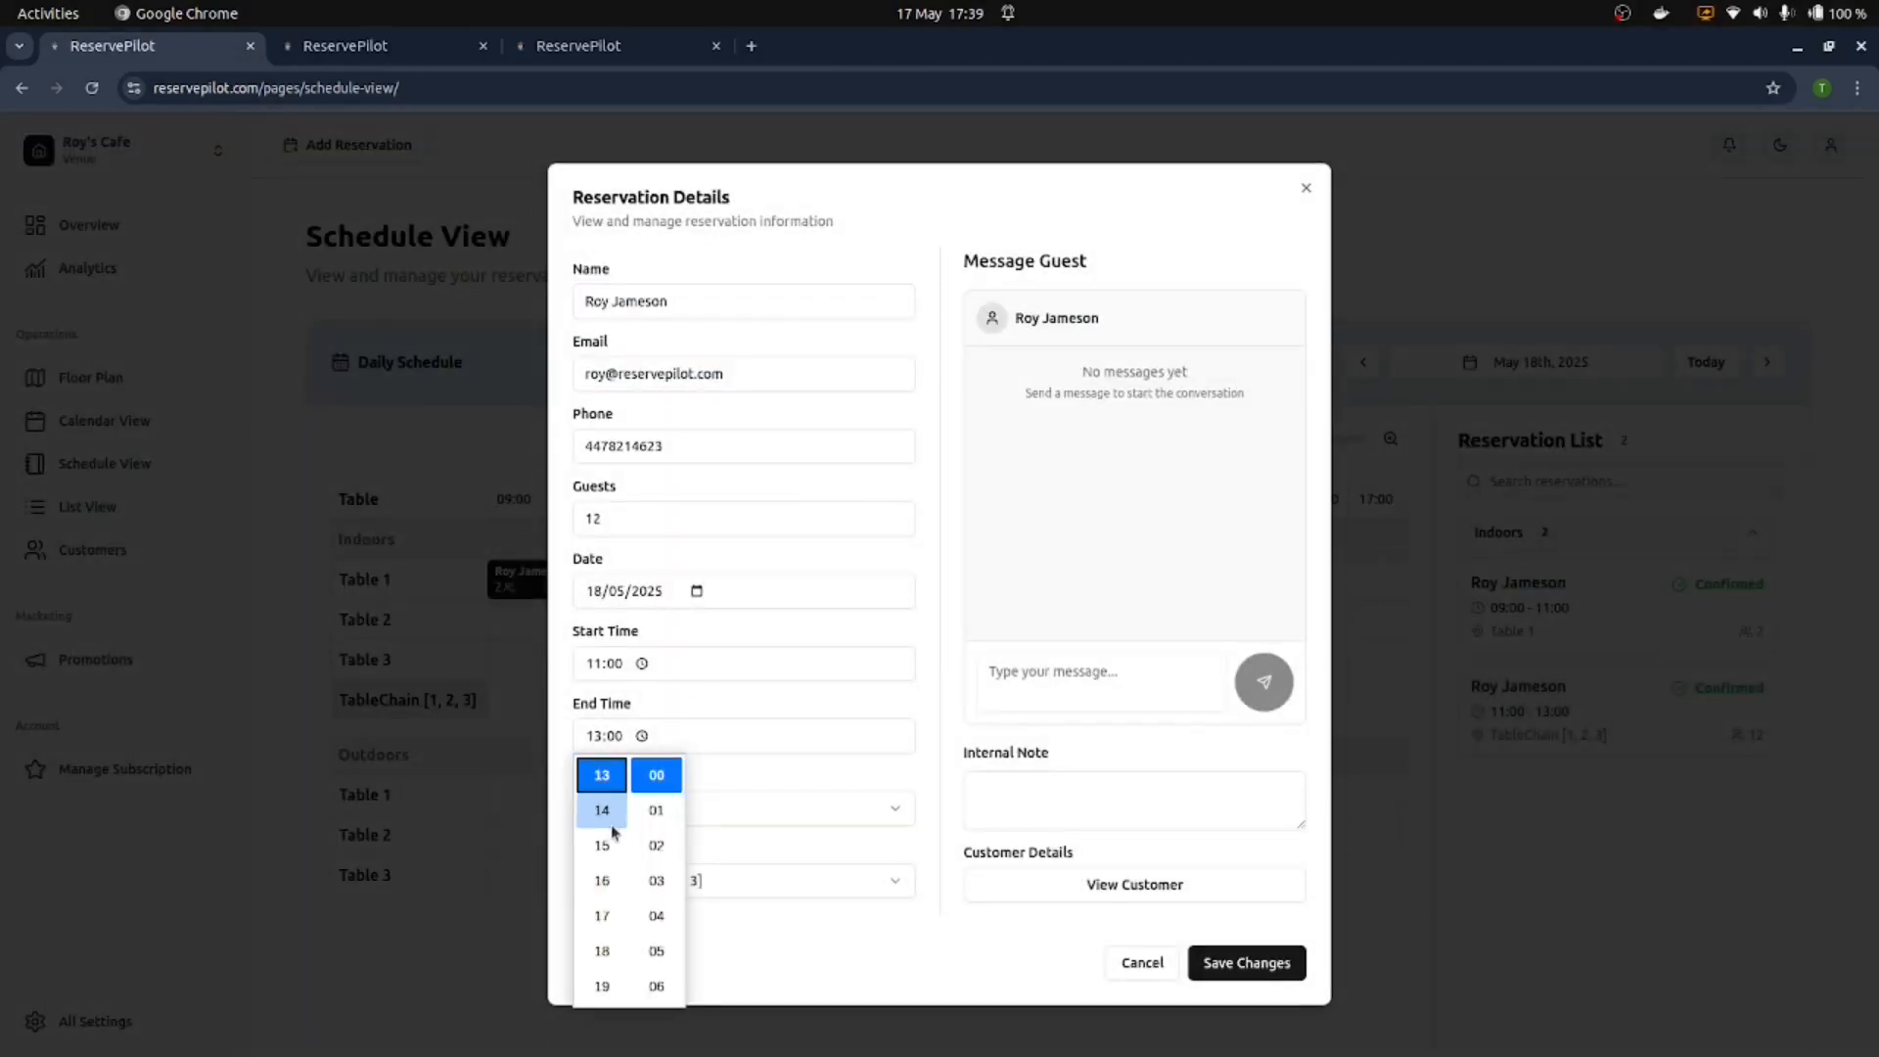
click(612, 828)
click(707, 724)
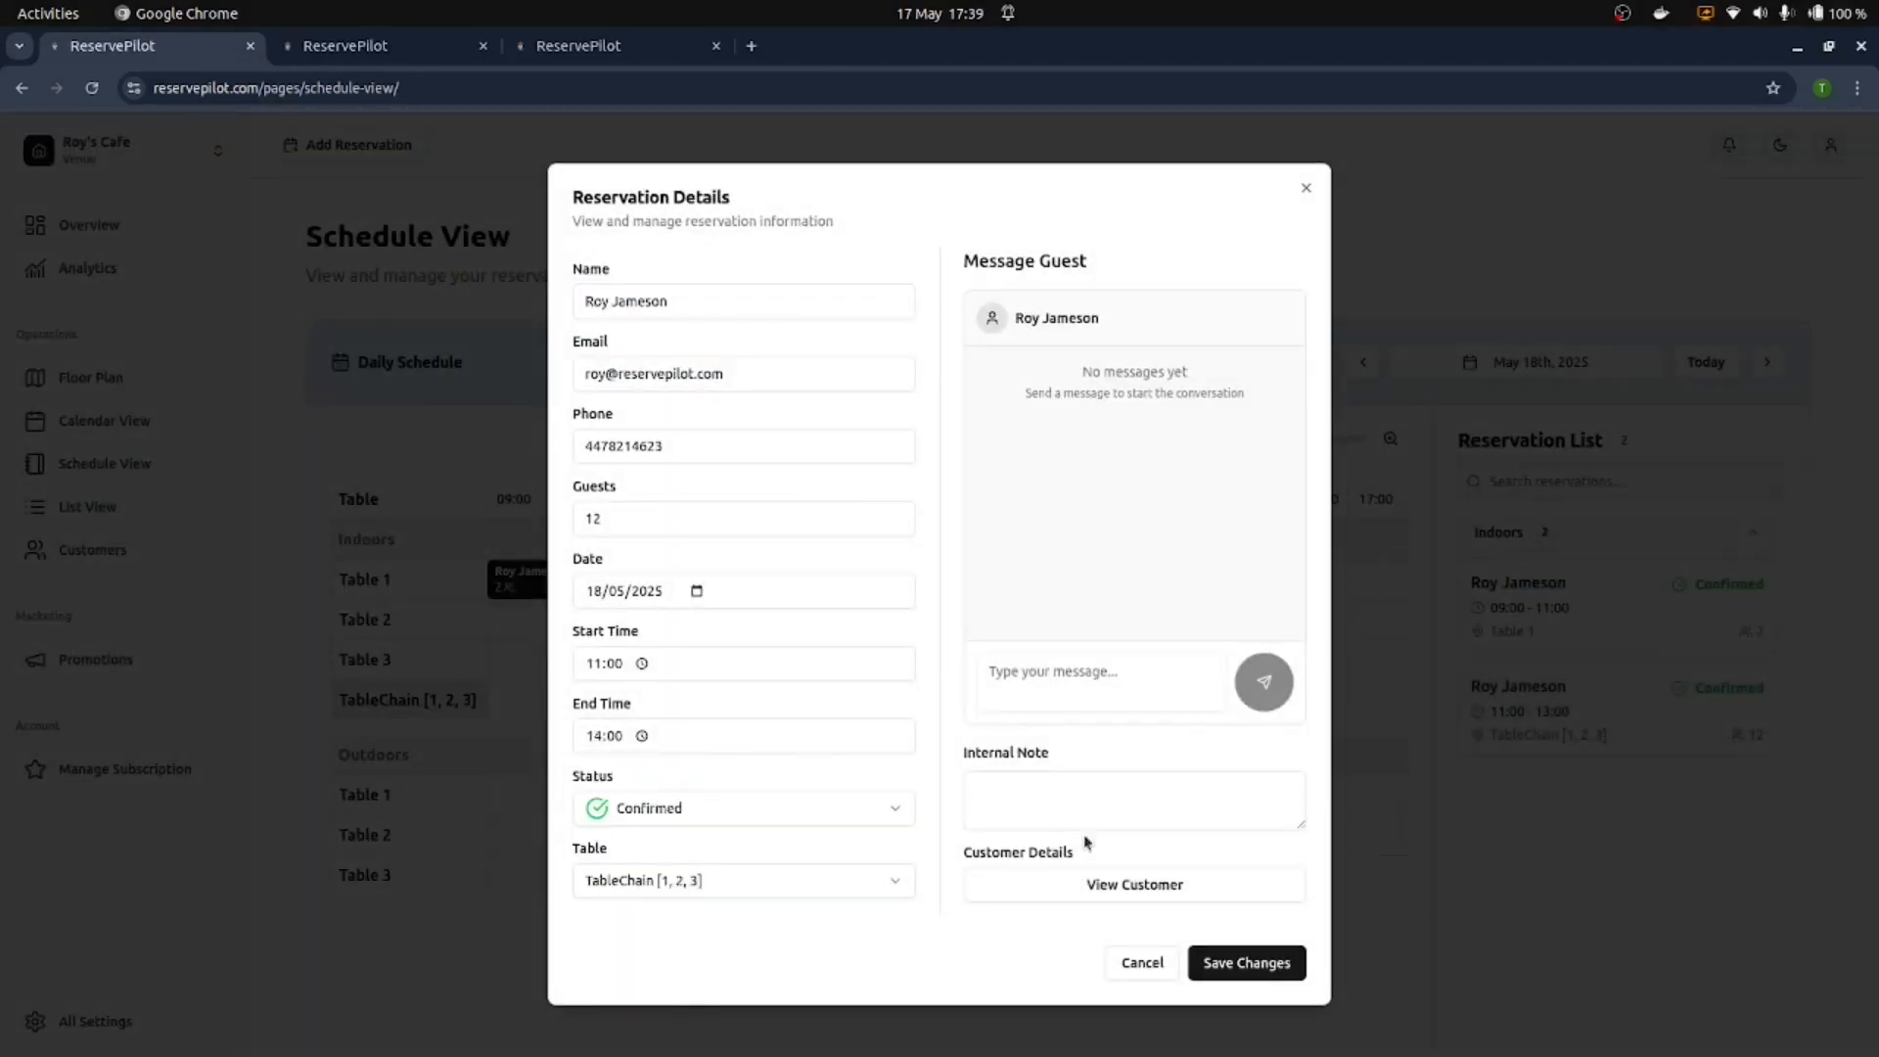
click(1248, 962)
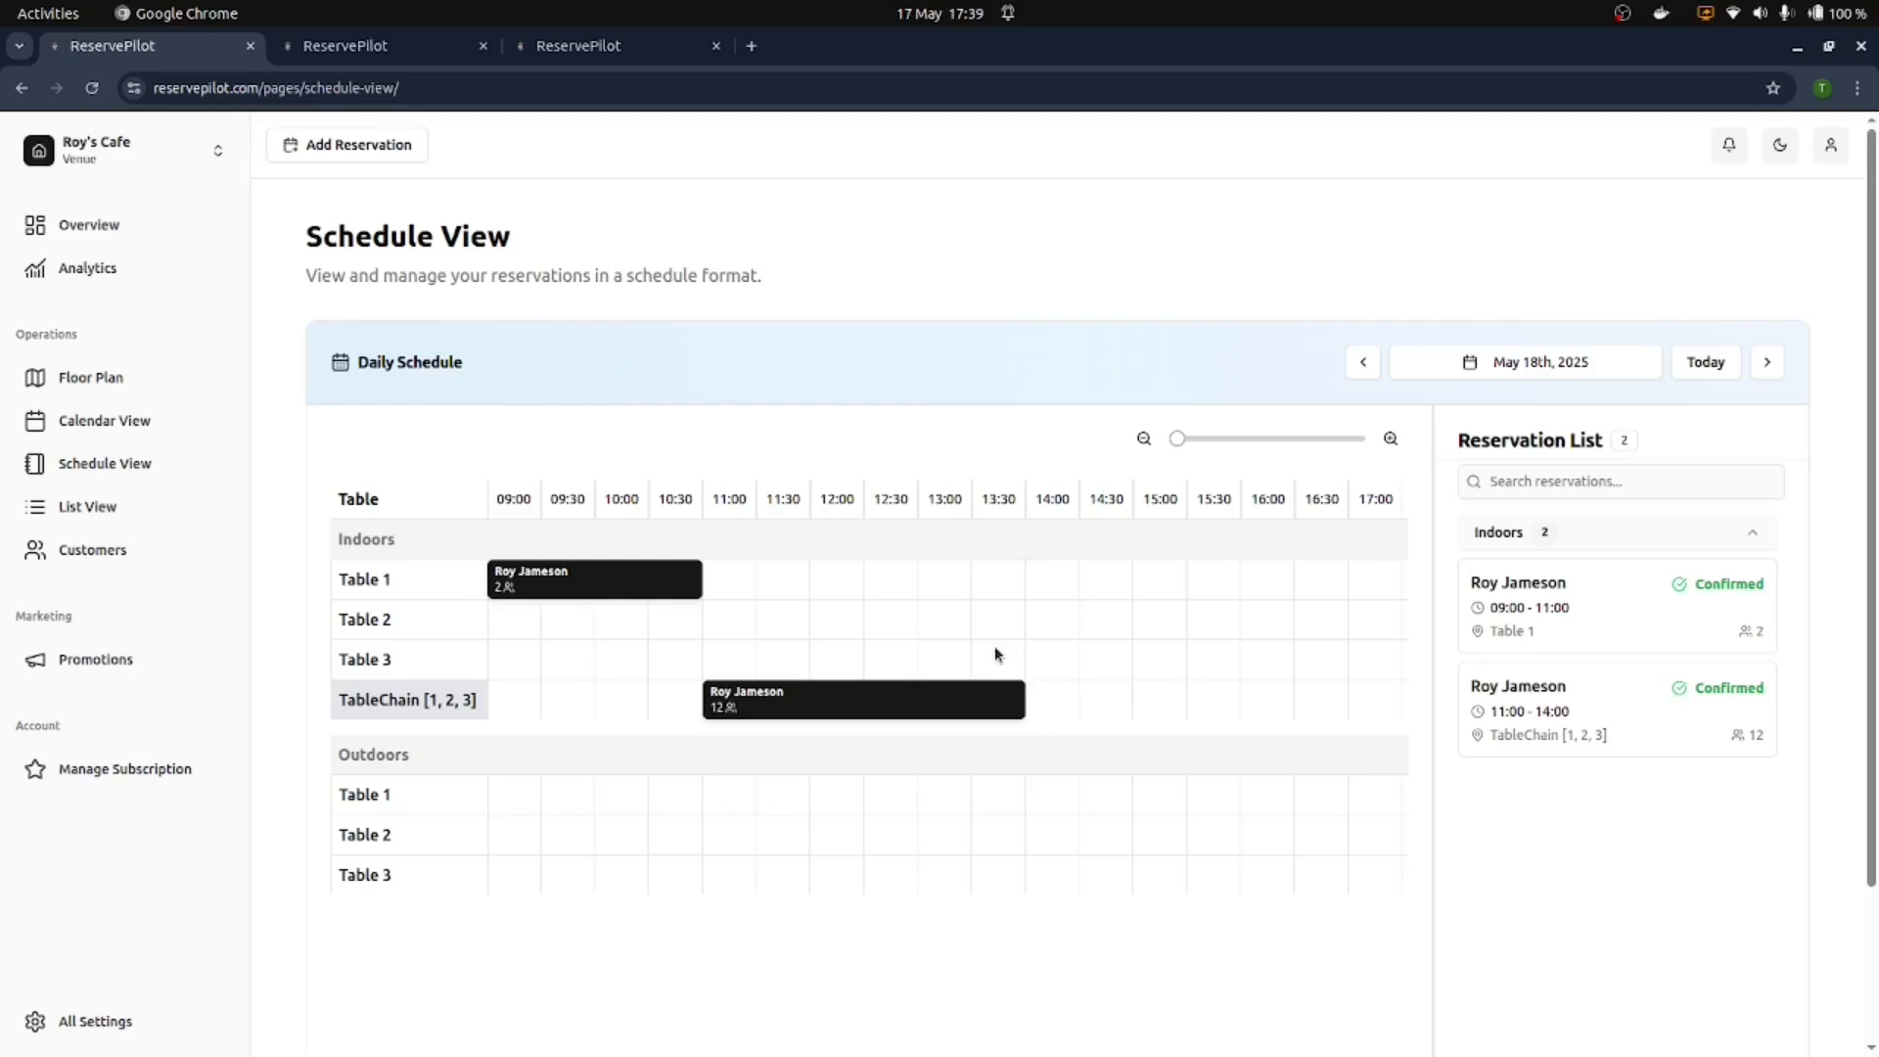
click(86, 549)
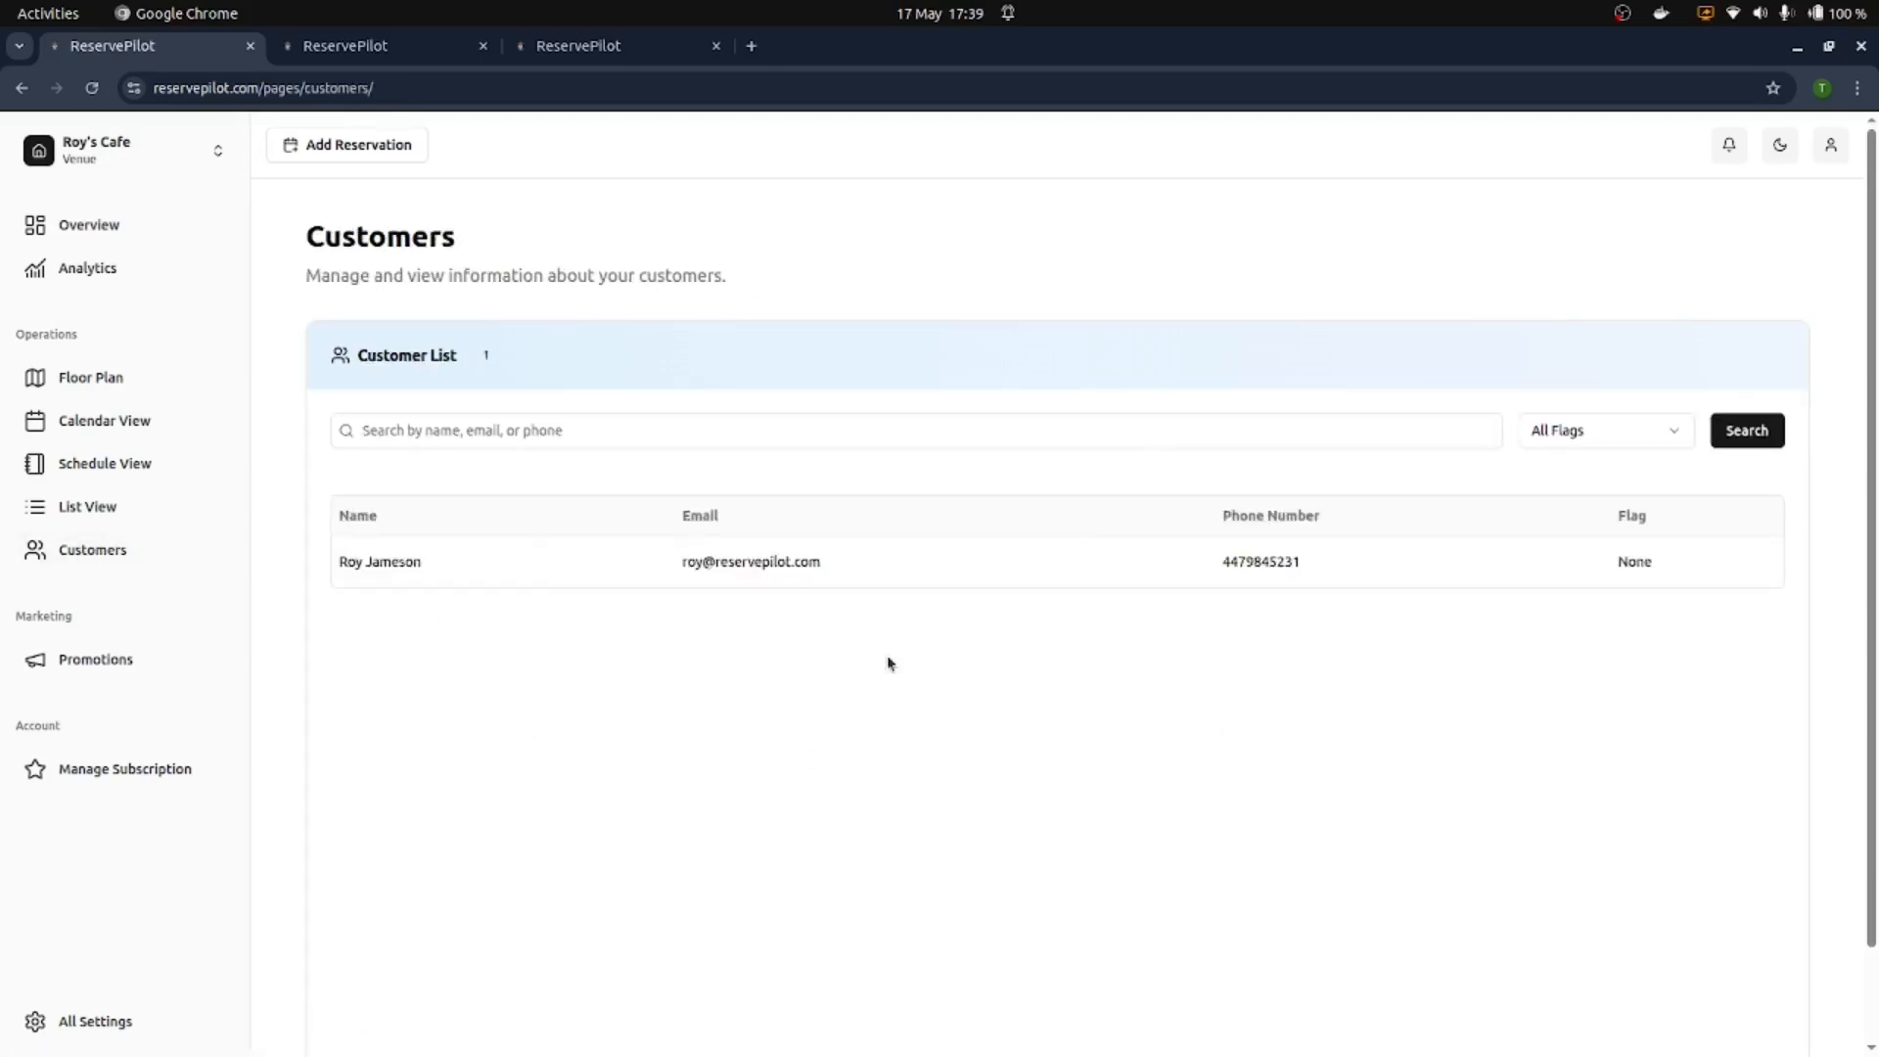
Step: Open the test customer's record and try the Warning flag
click(683, 574)
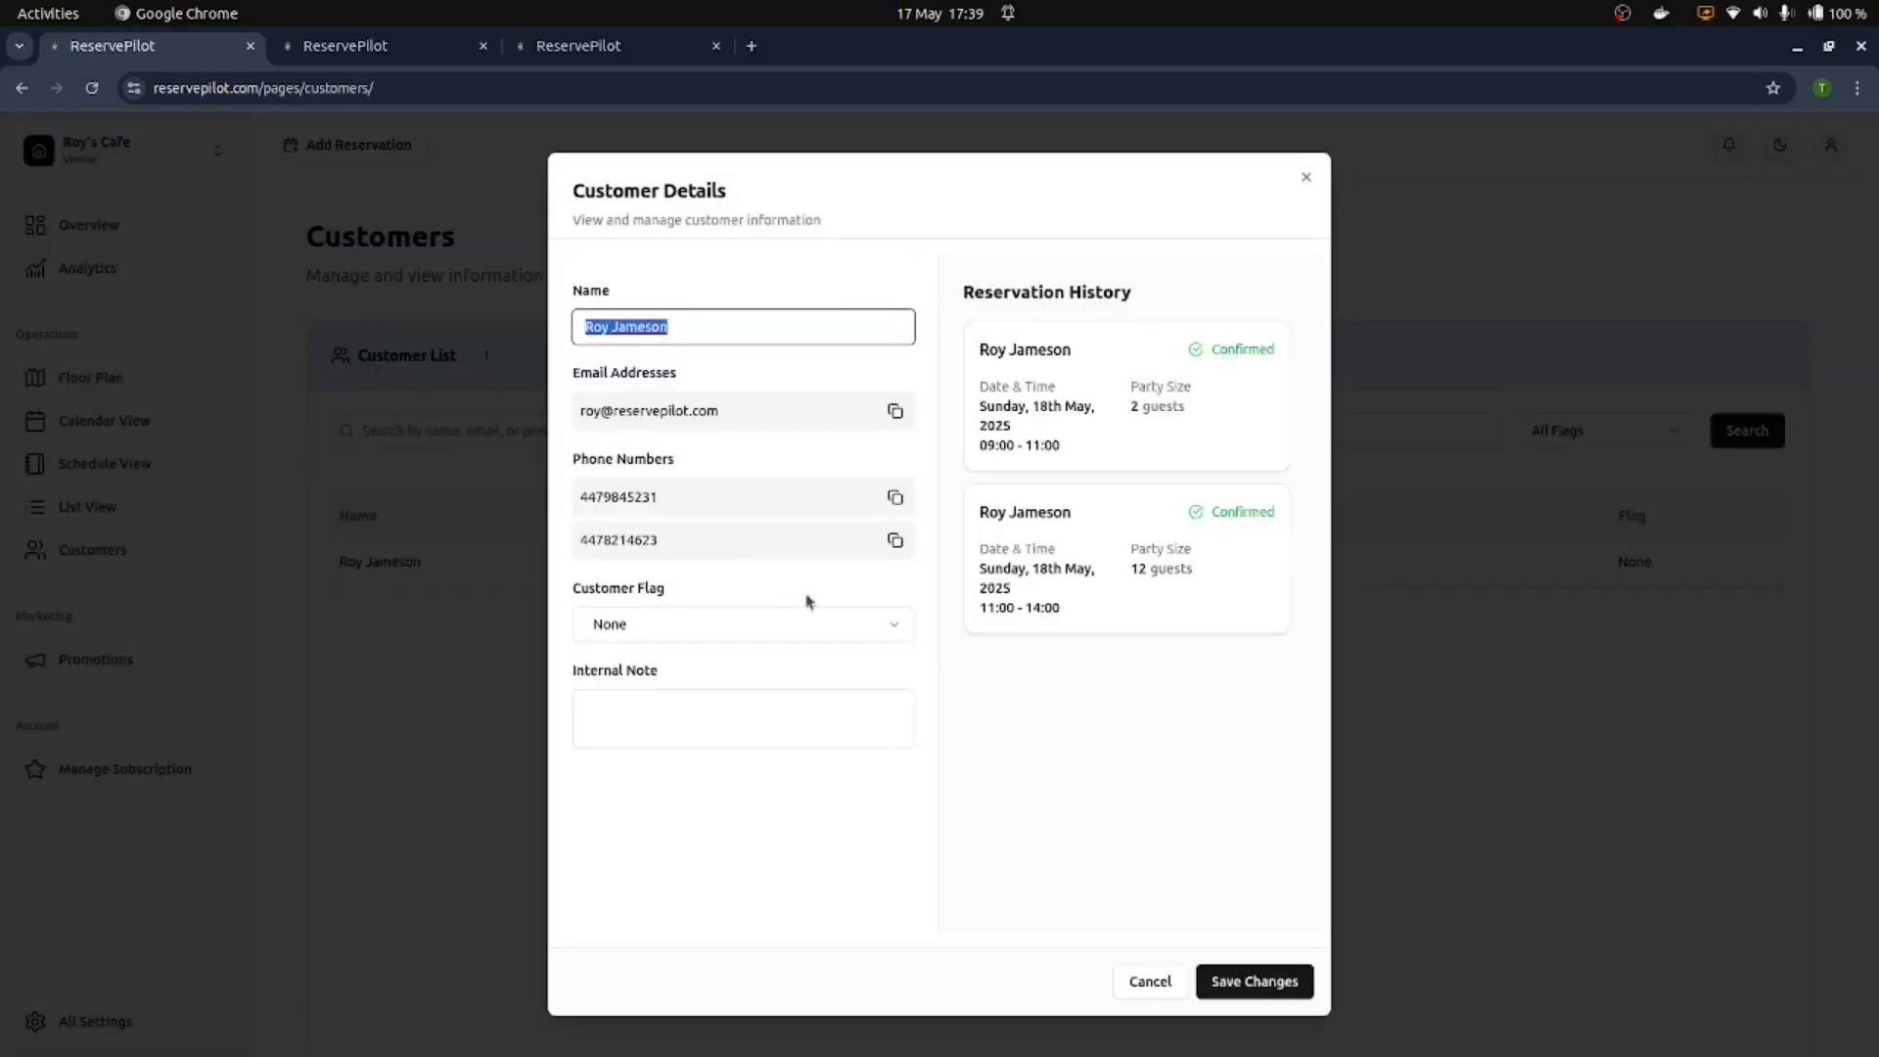
click(842, 631)
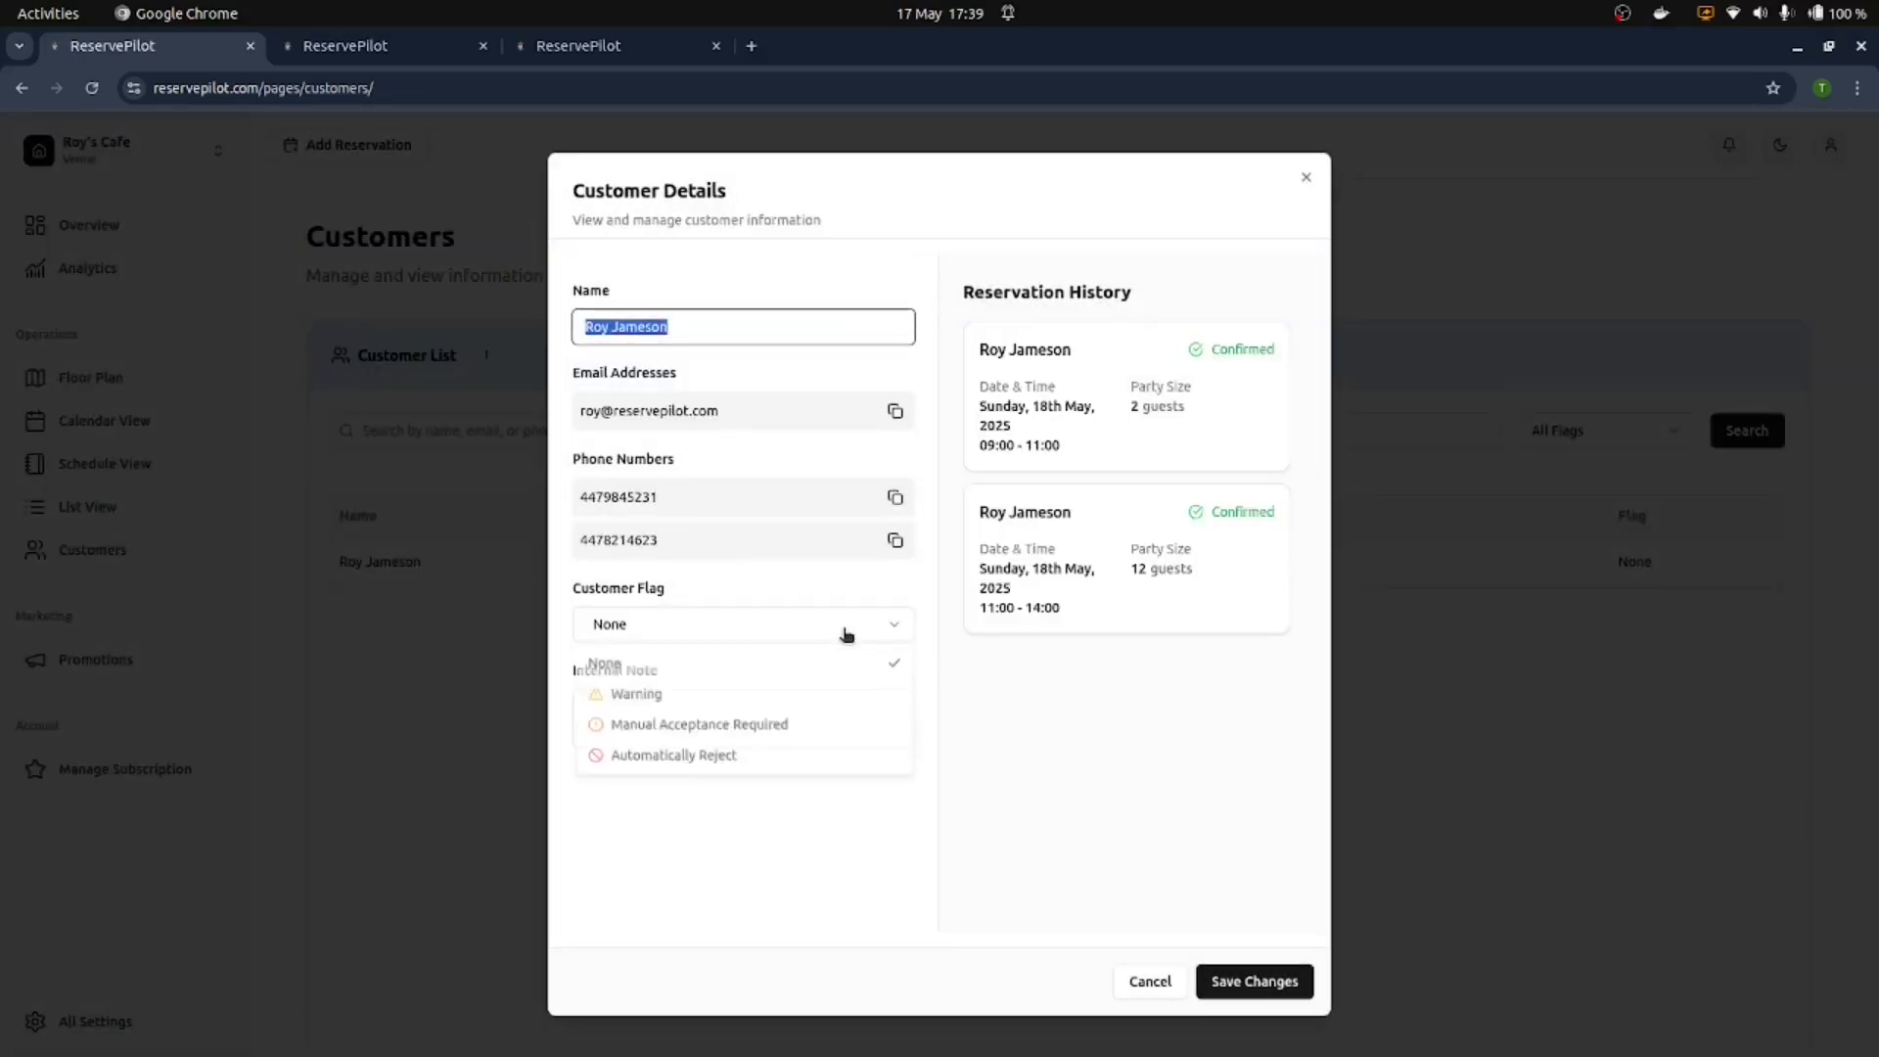
click(750, 699)
click(751, 696)
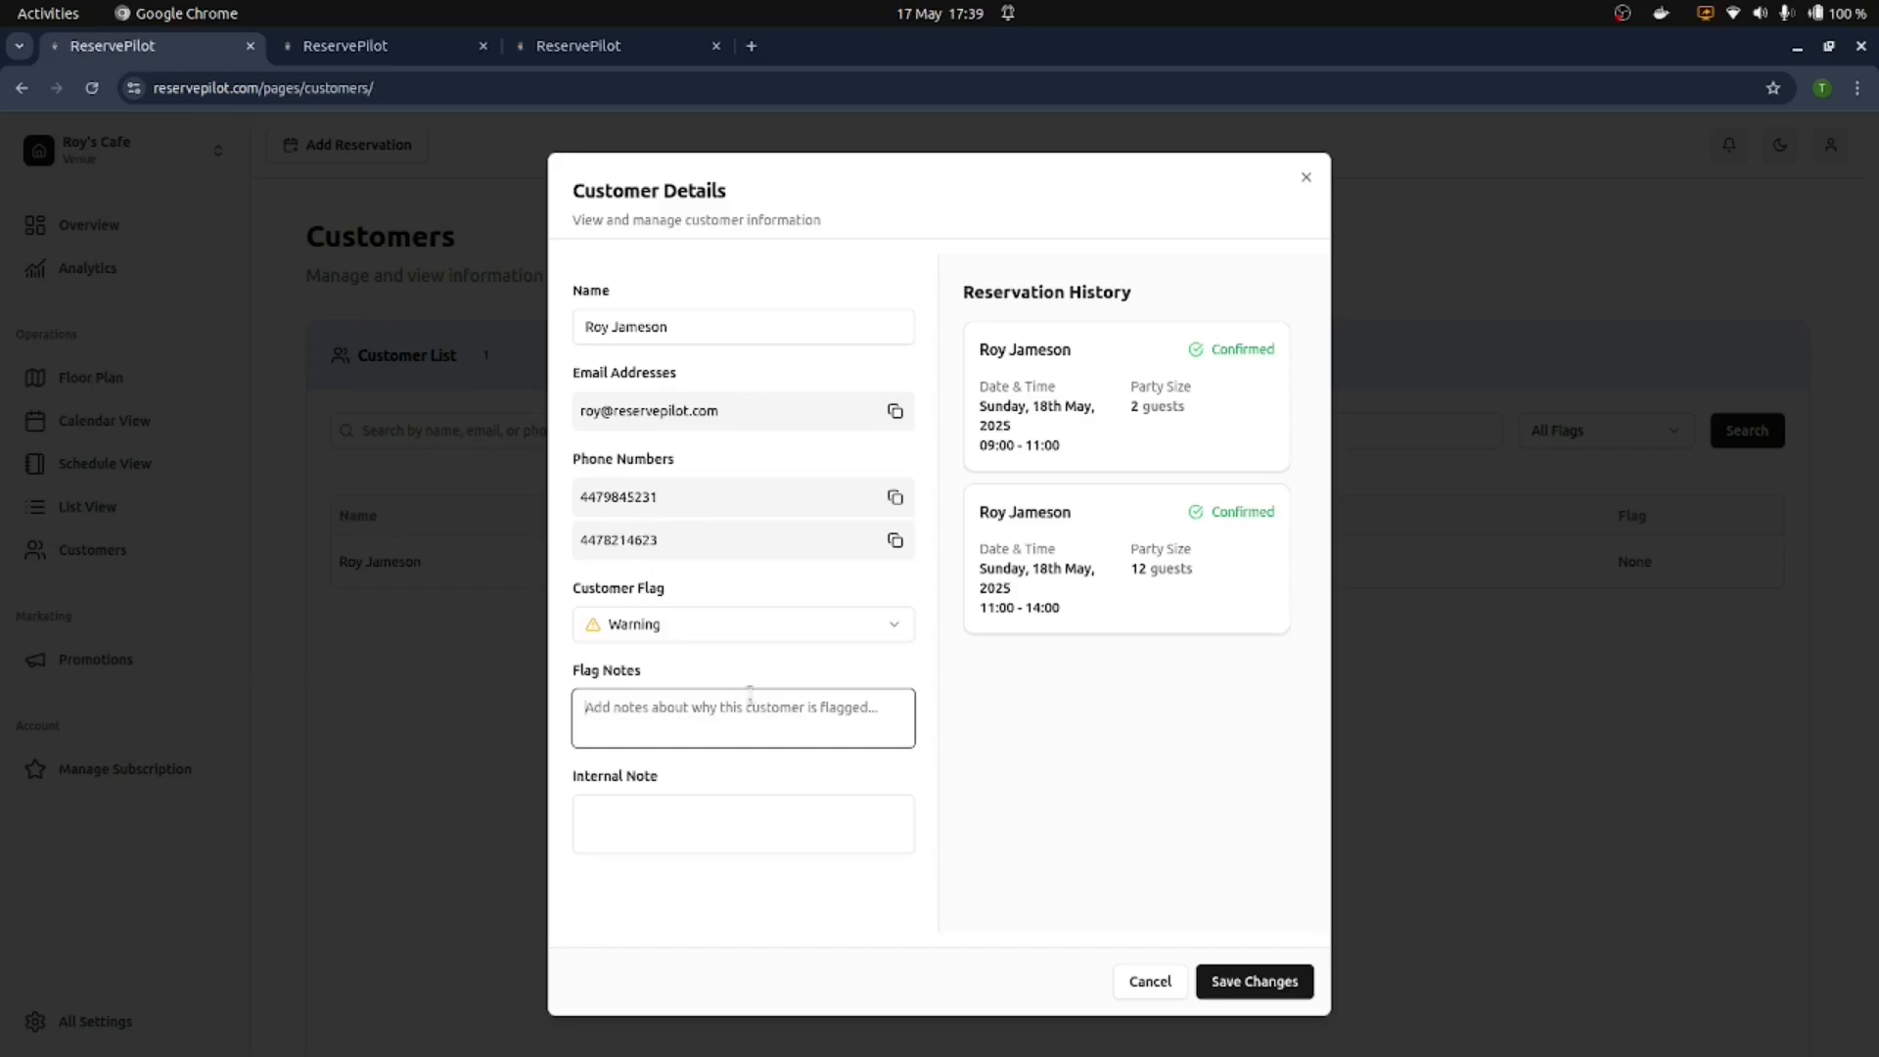
click(680, 636)
click(680, 636)
click(762, 740)
Step: Set the flag to Manual Acceptance Required, save, and start a 09:00 test booking
click(690, 625)
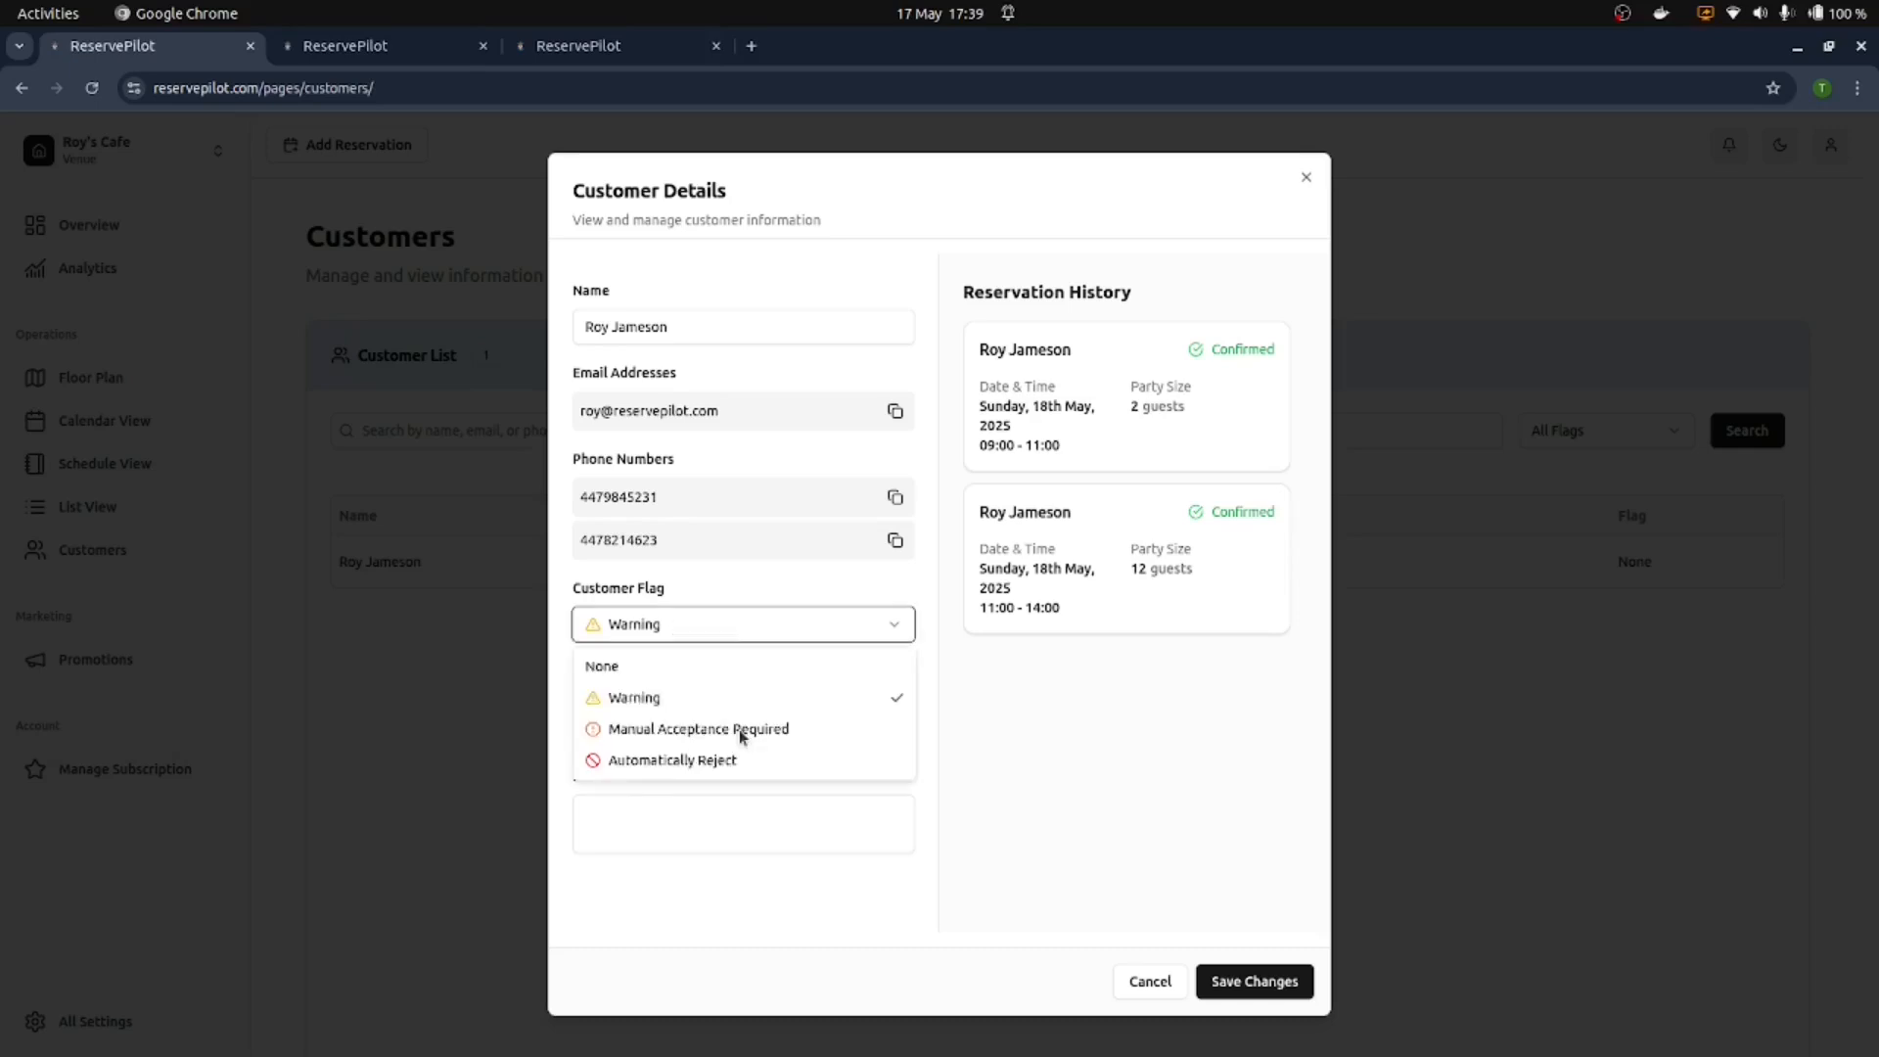
click(742, 730)
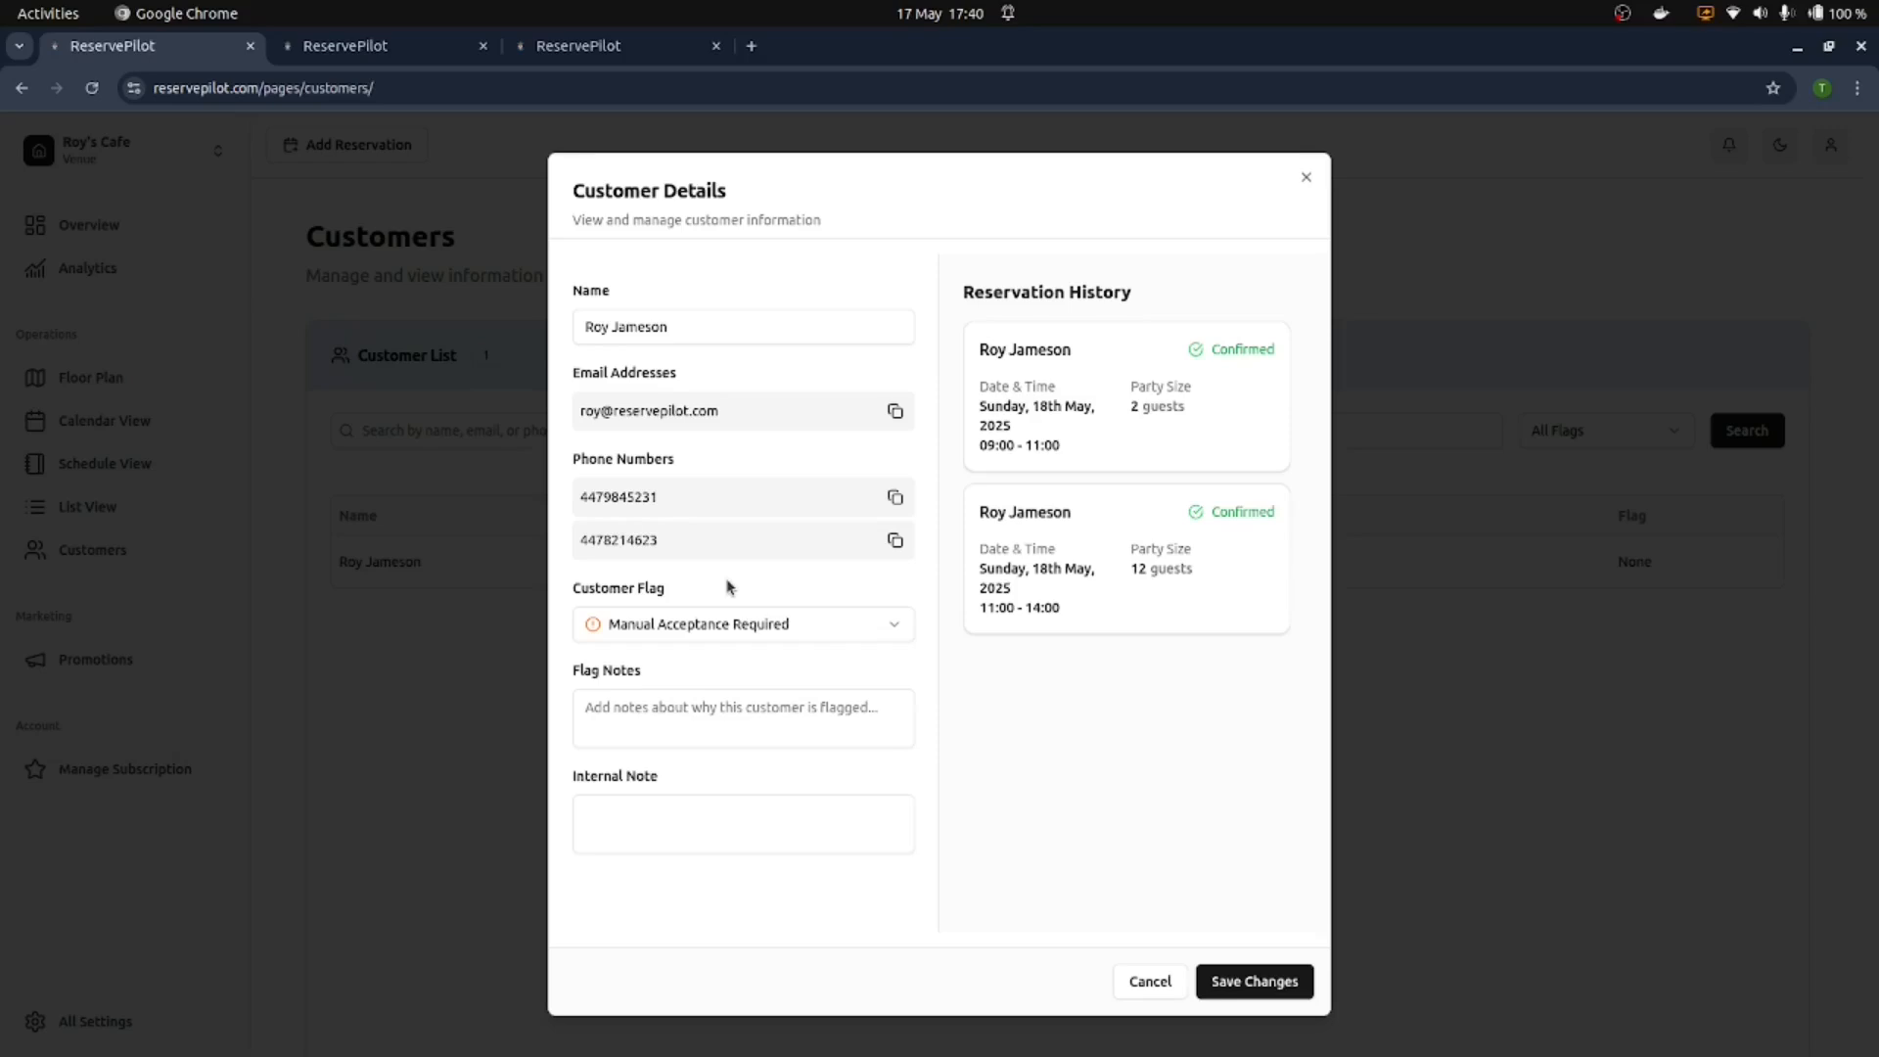
click(1277, 989)
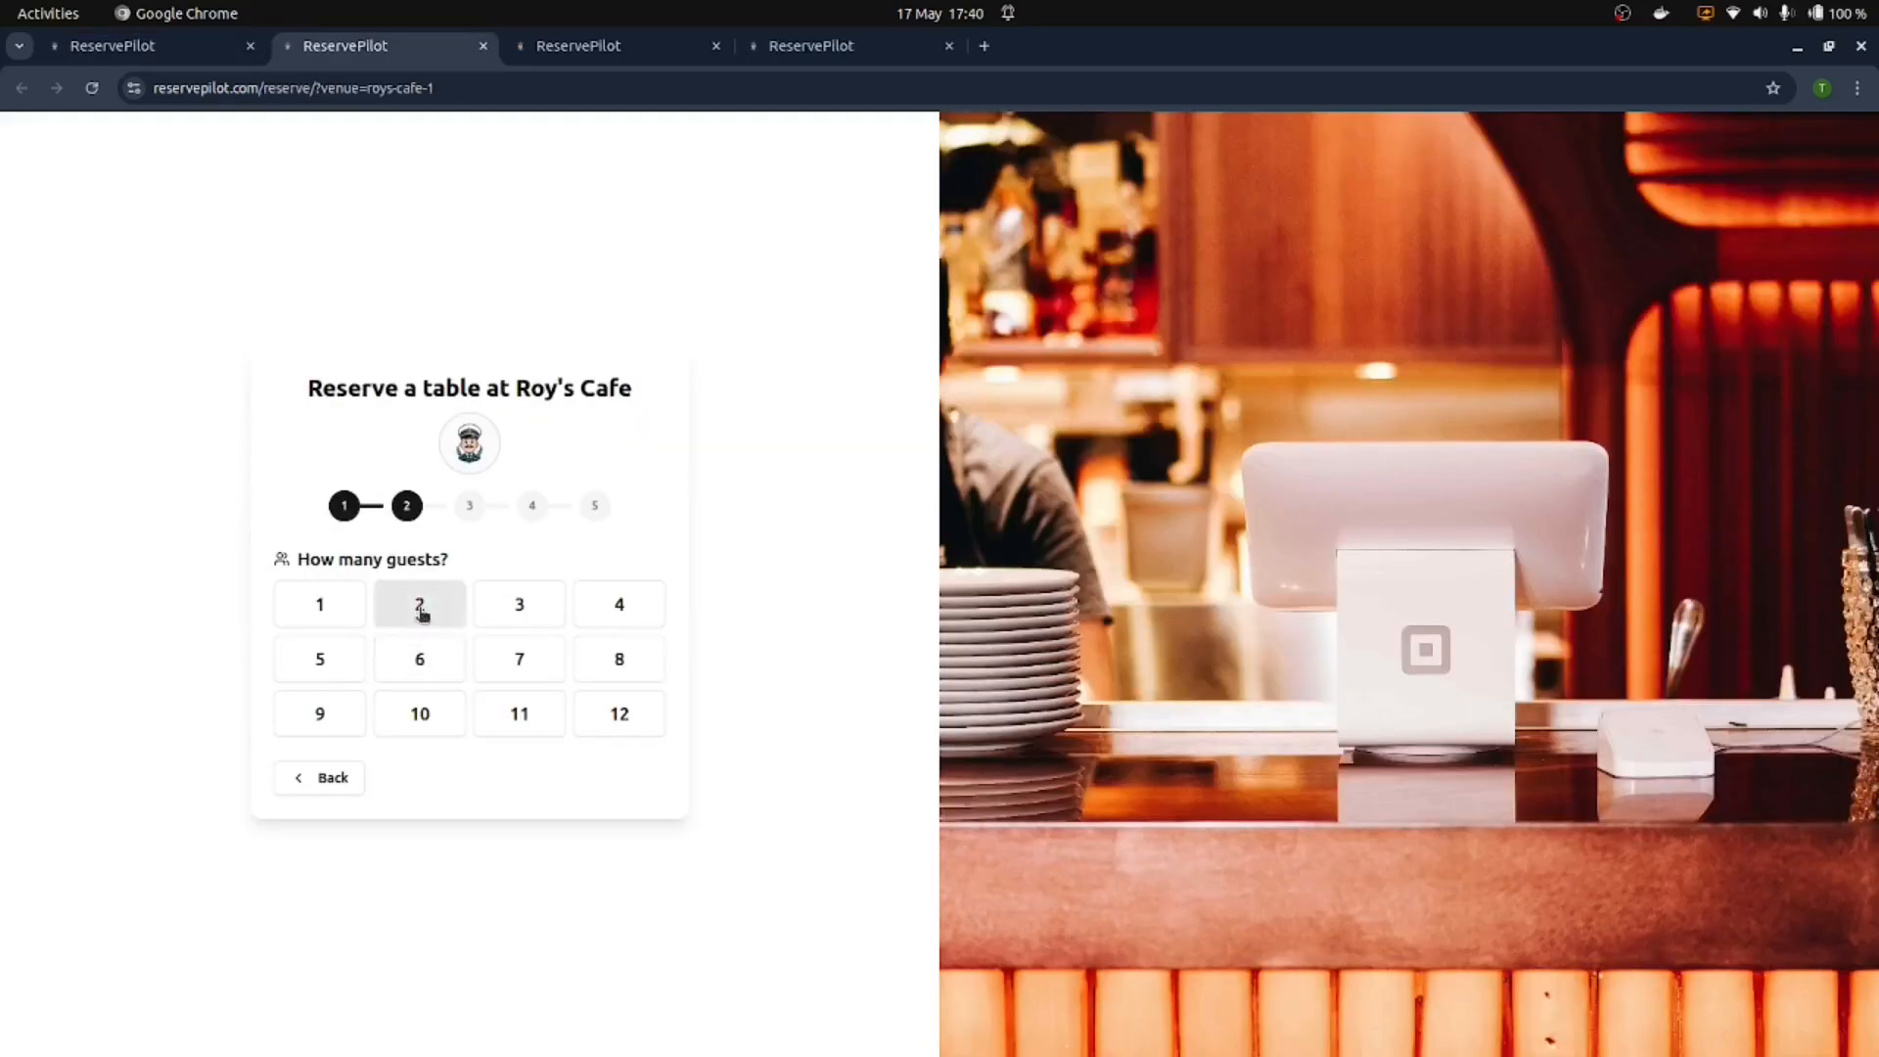
click(419, 607)
click(334, 636)
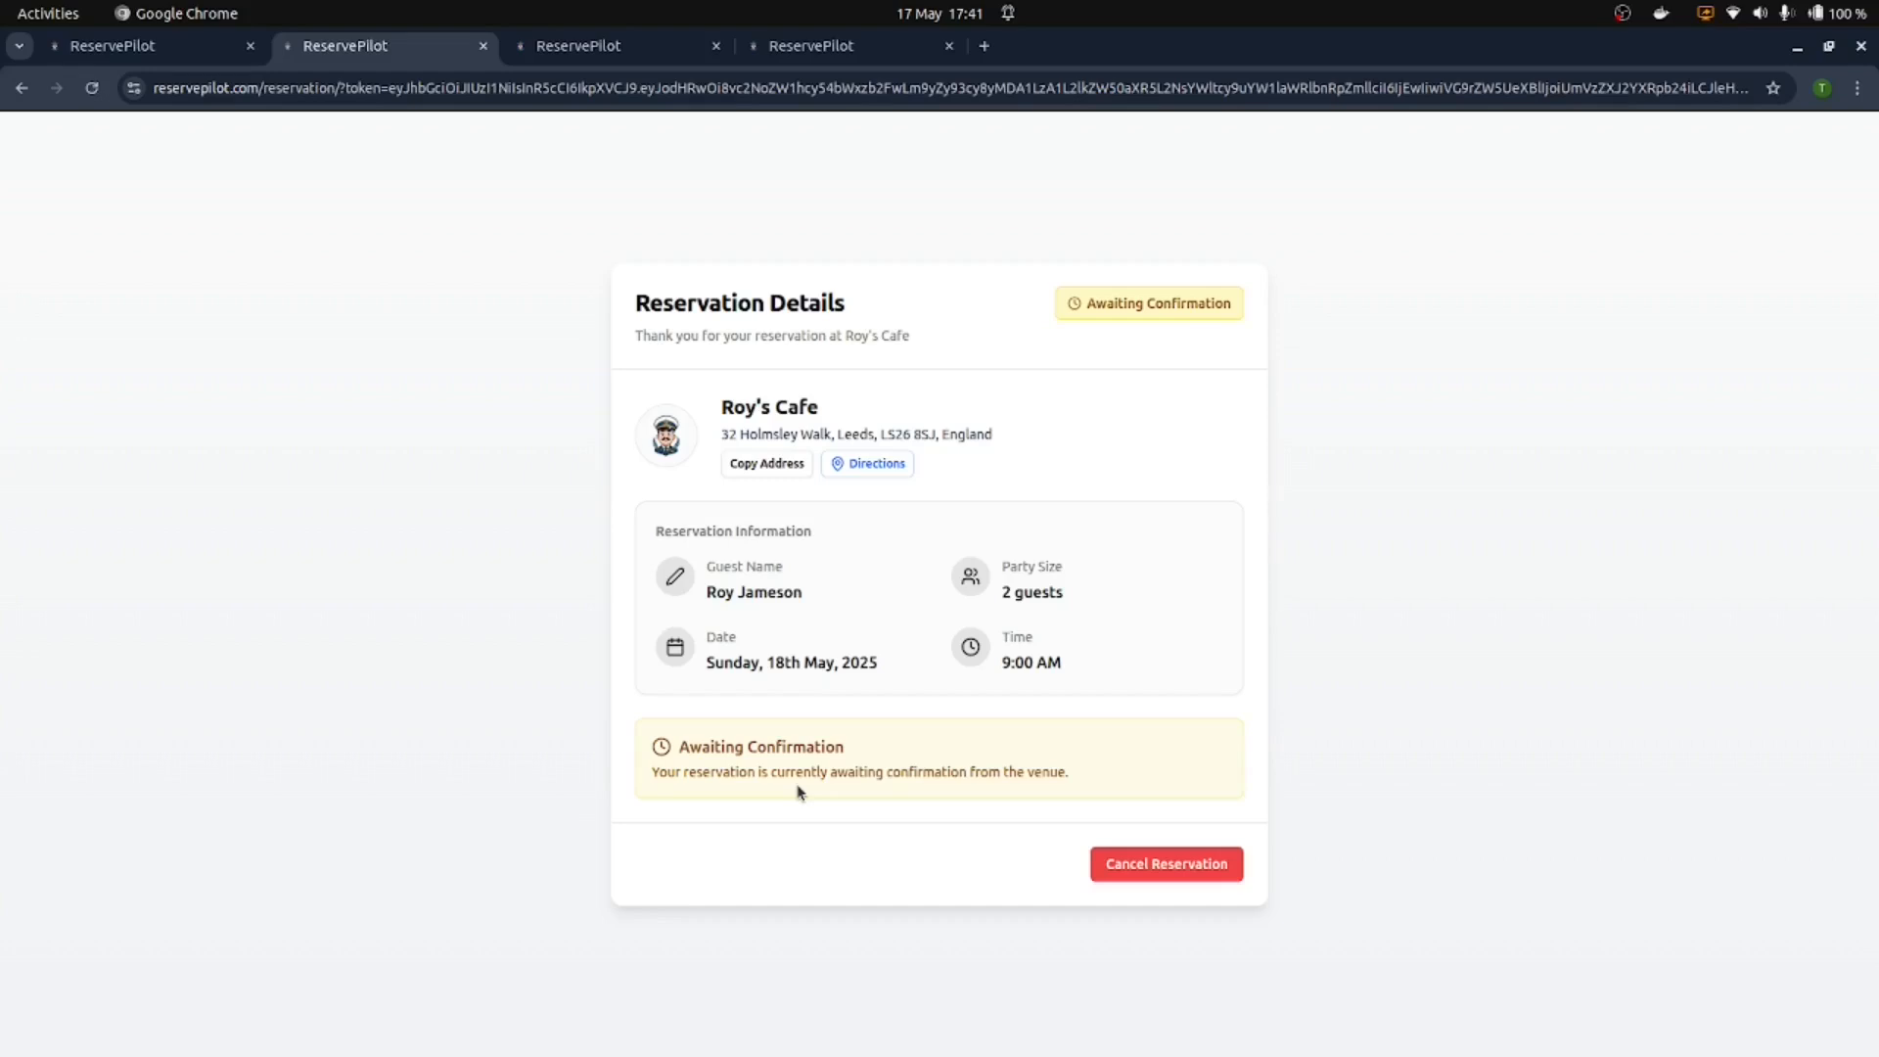
Step: Inspect the new 09:00 Table 2 booking on the daily schedule in the admin tab
click(146, 46)
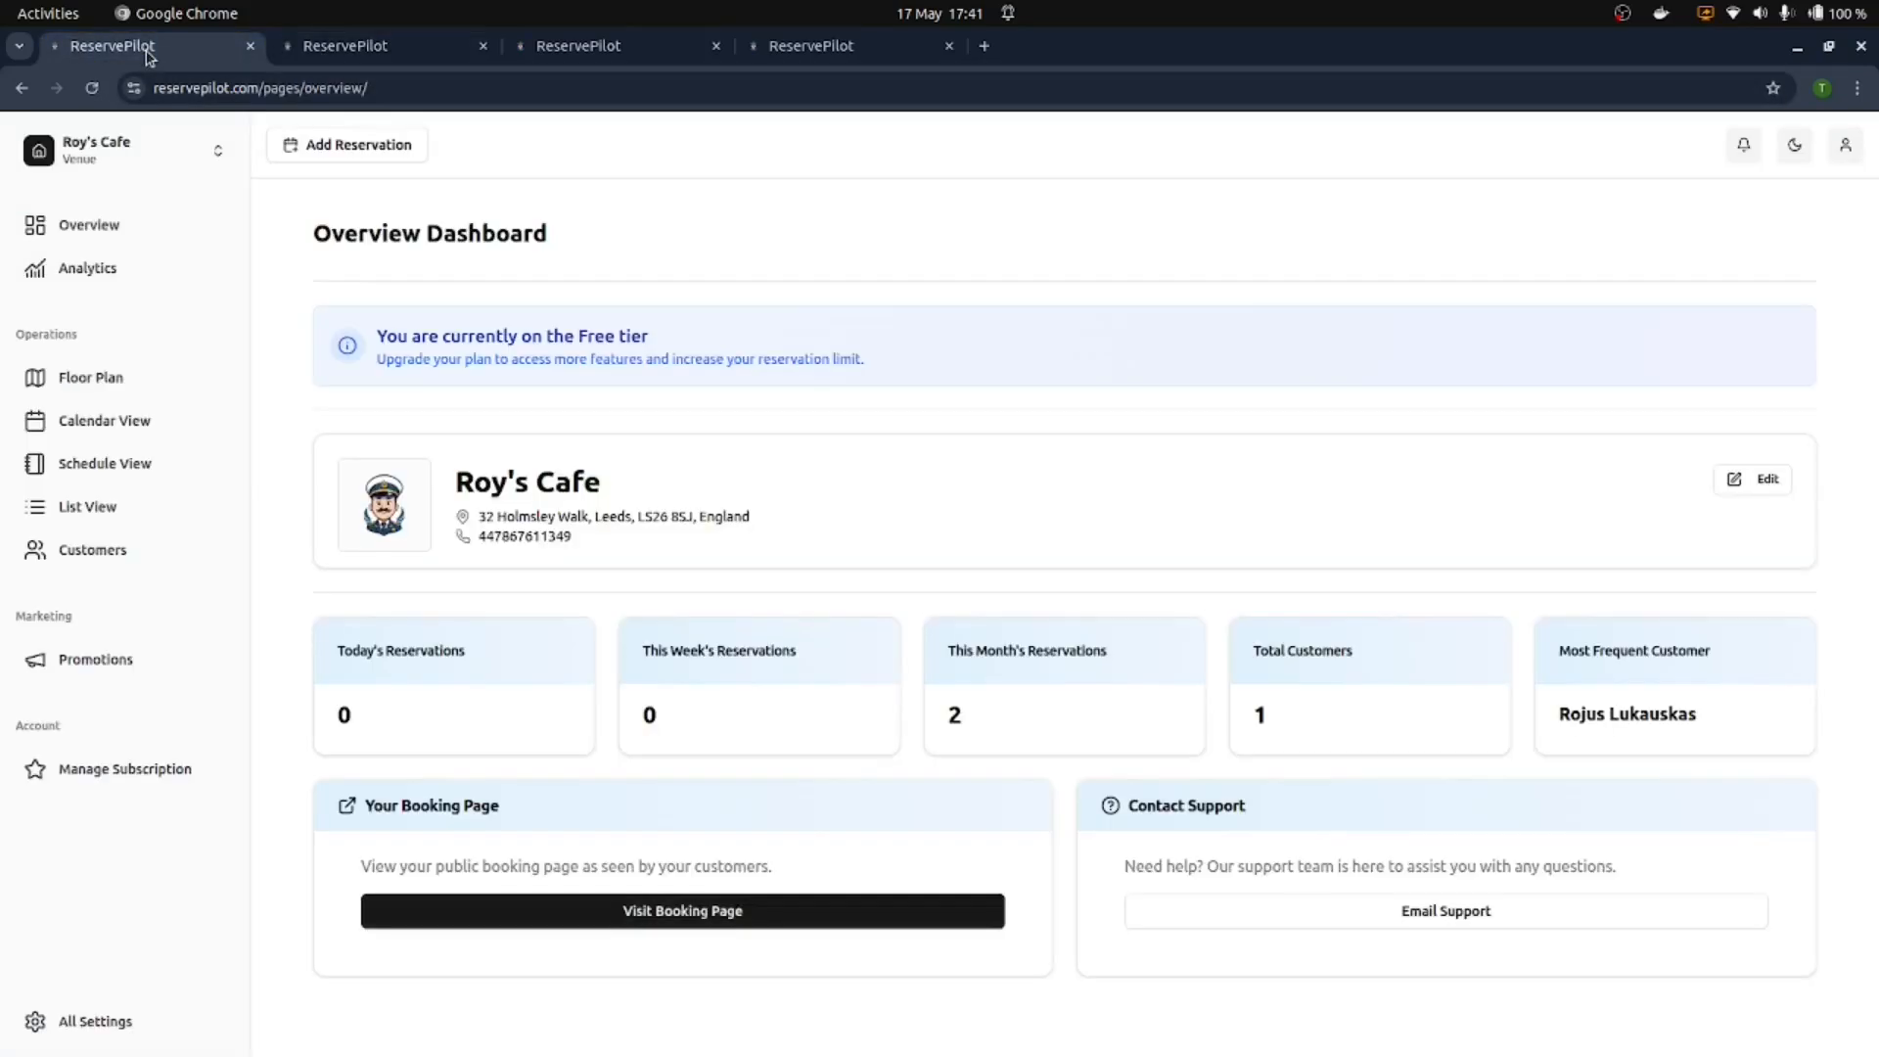
click(108, 457)
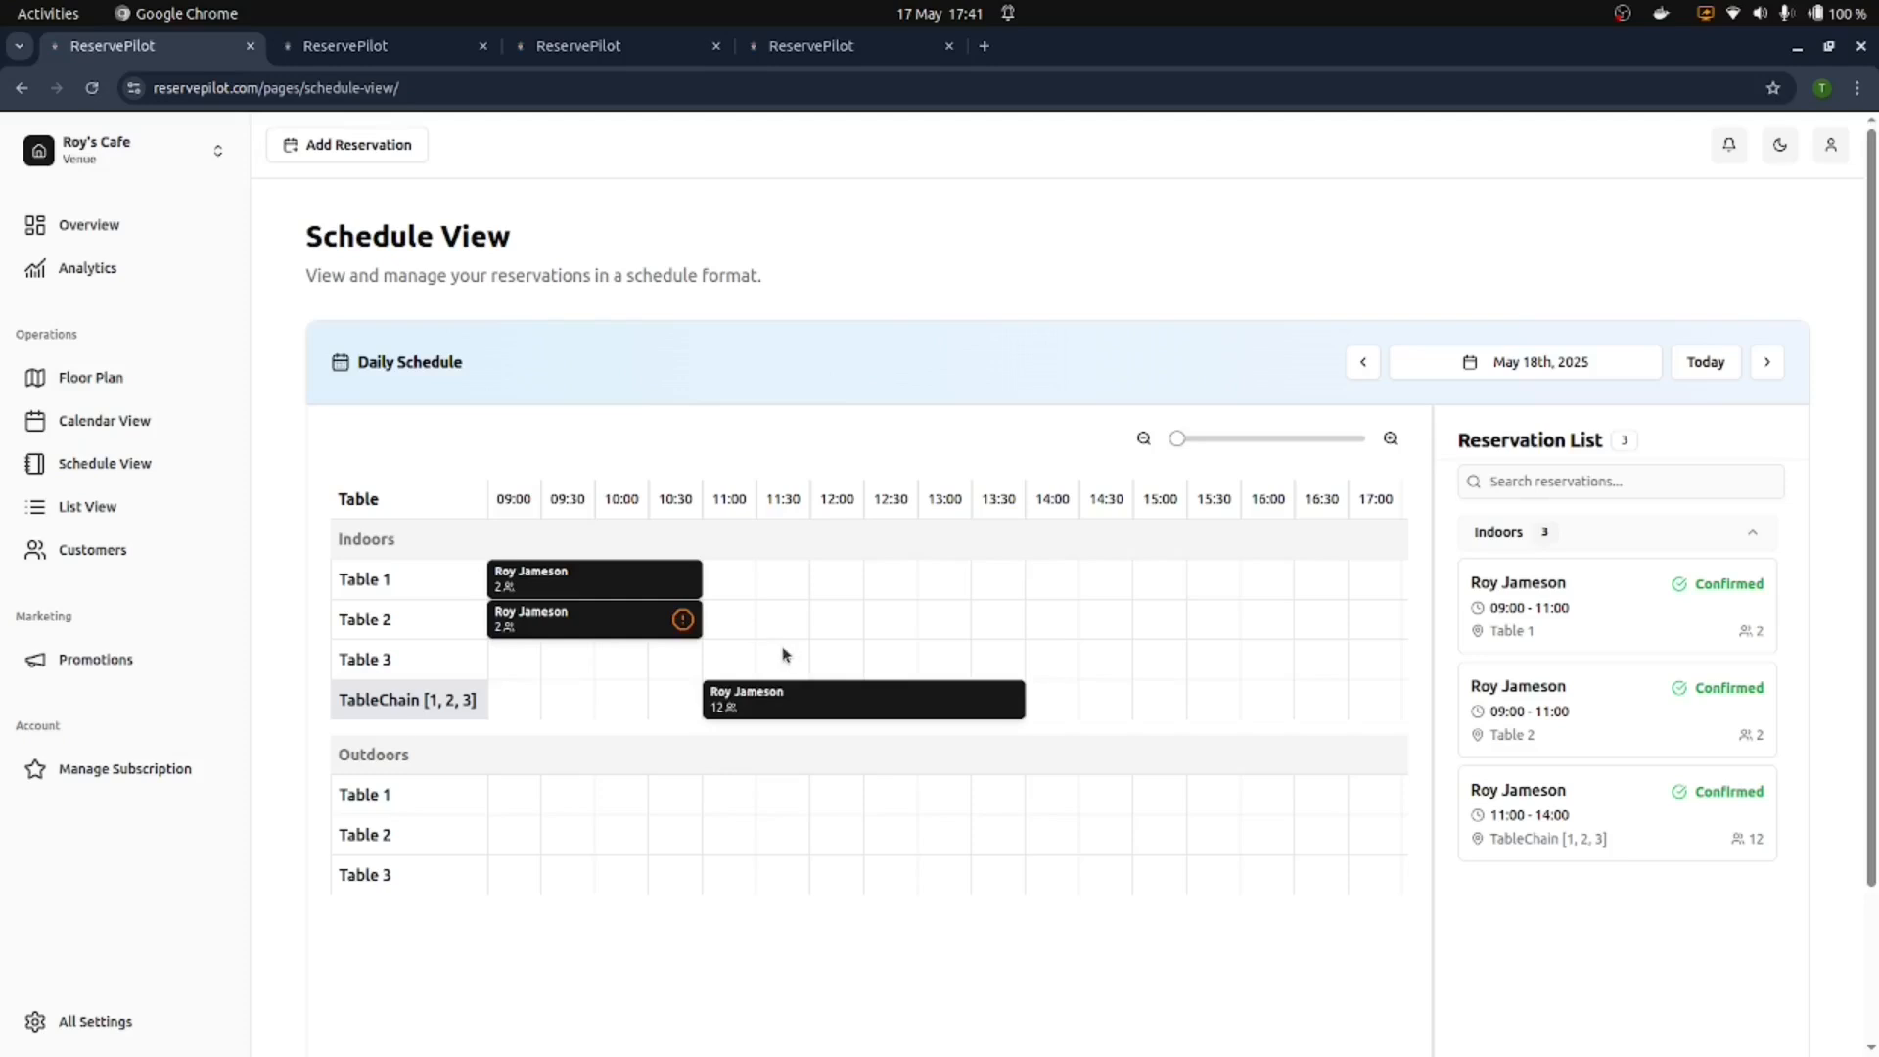
click(671, 626)
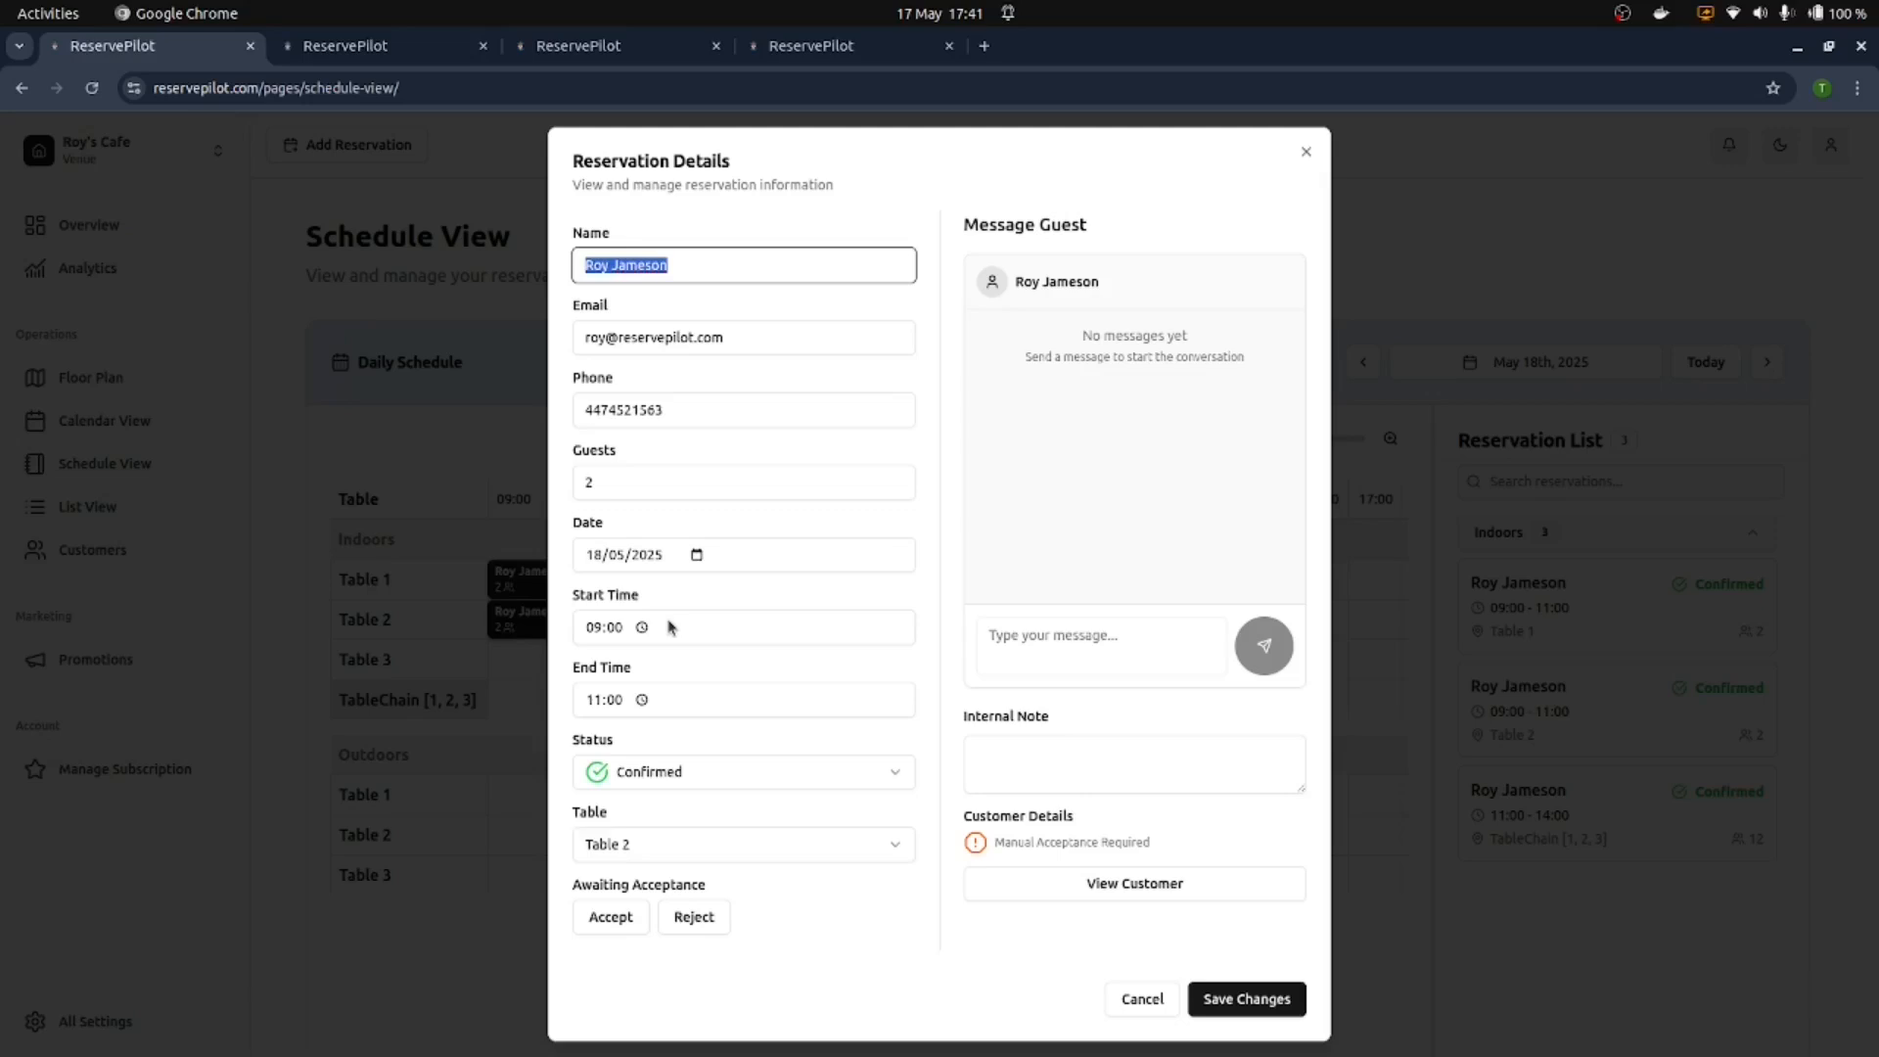
click(611, 917)
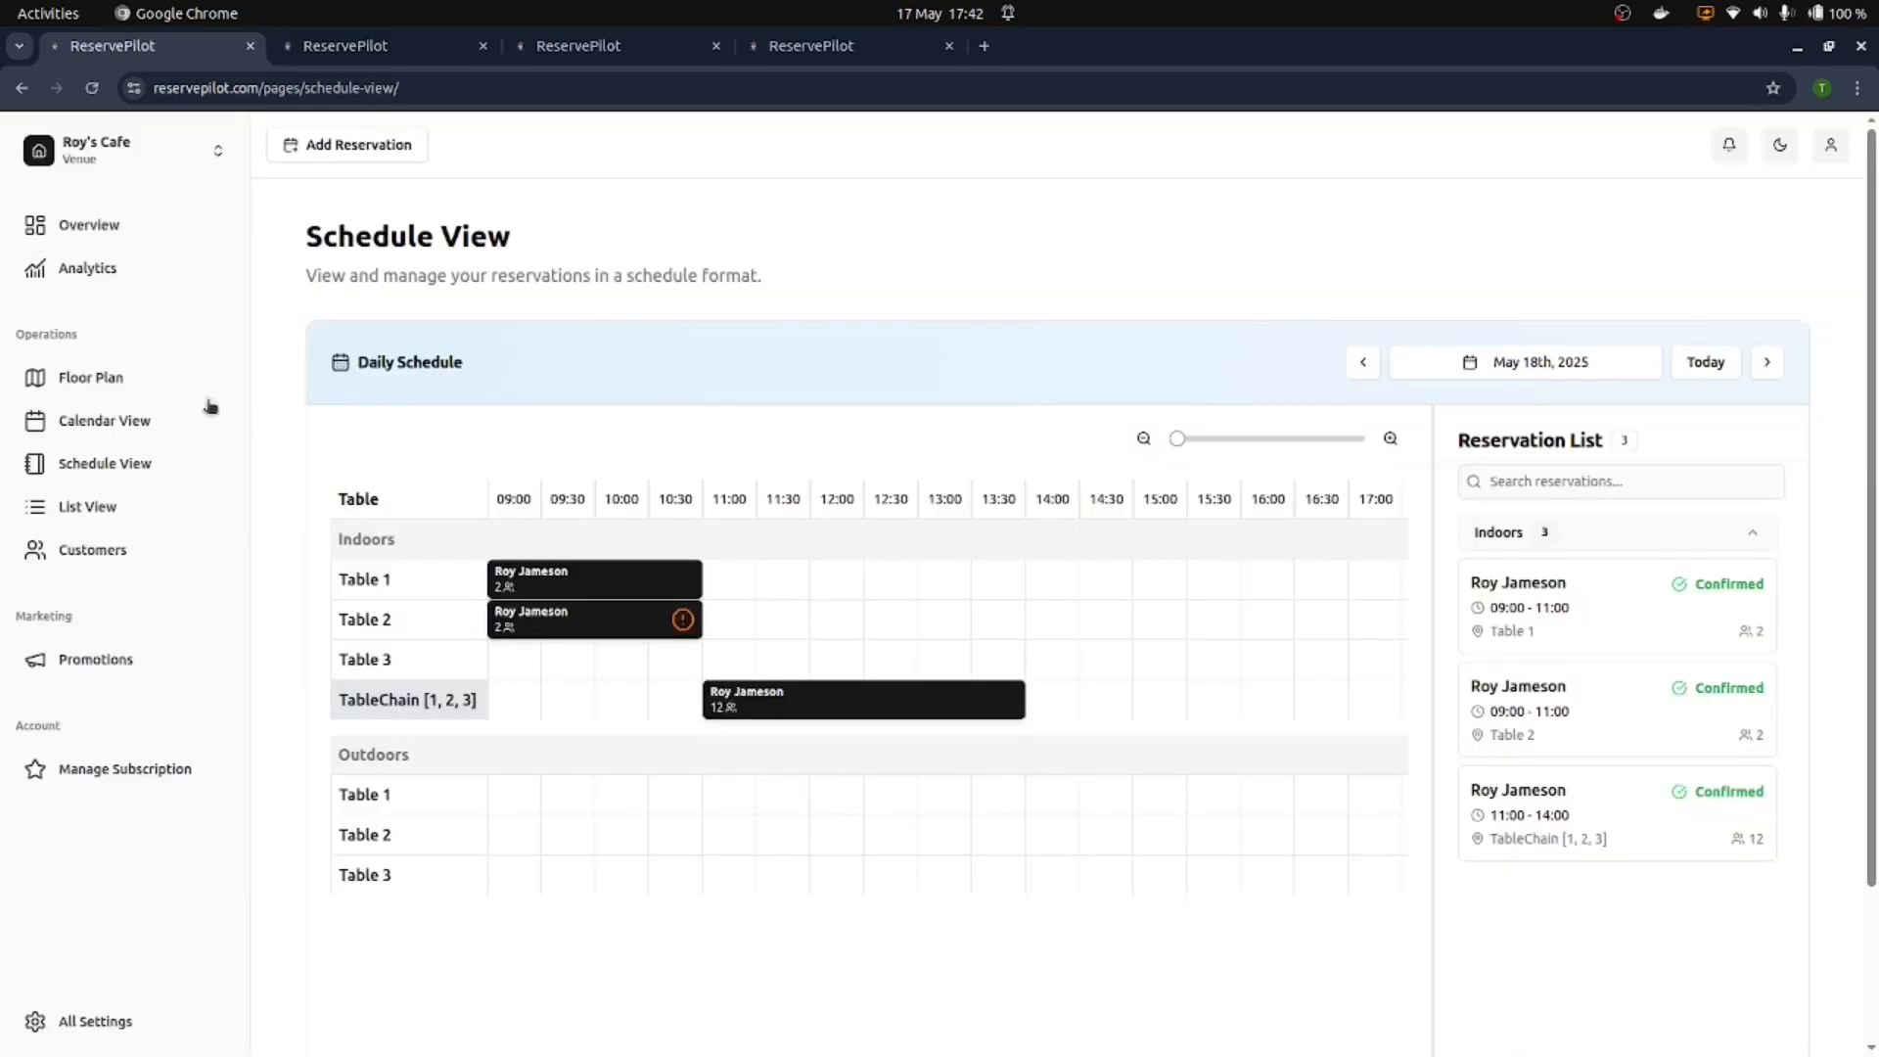
click(134, 423)
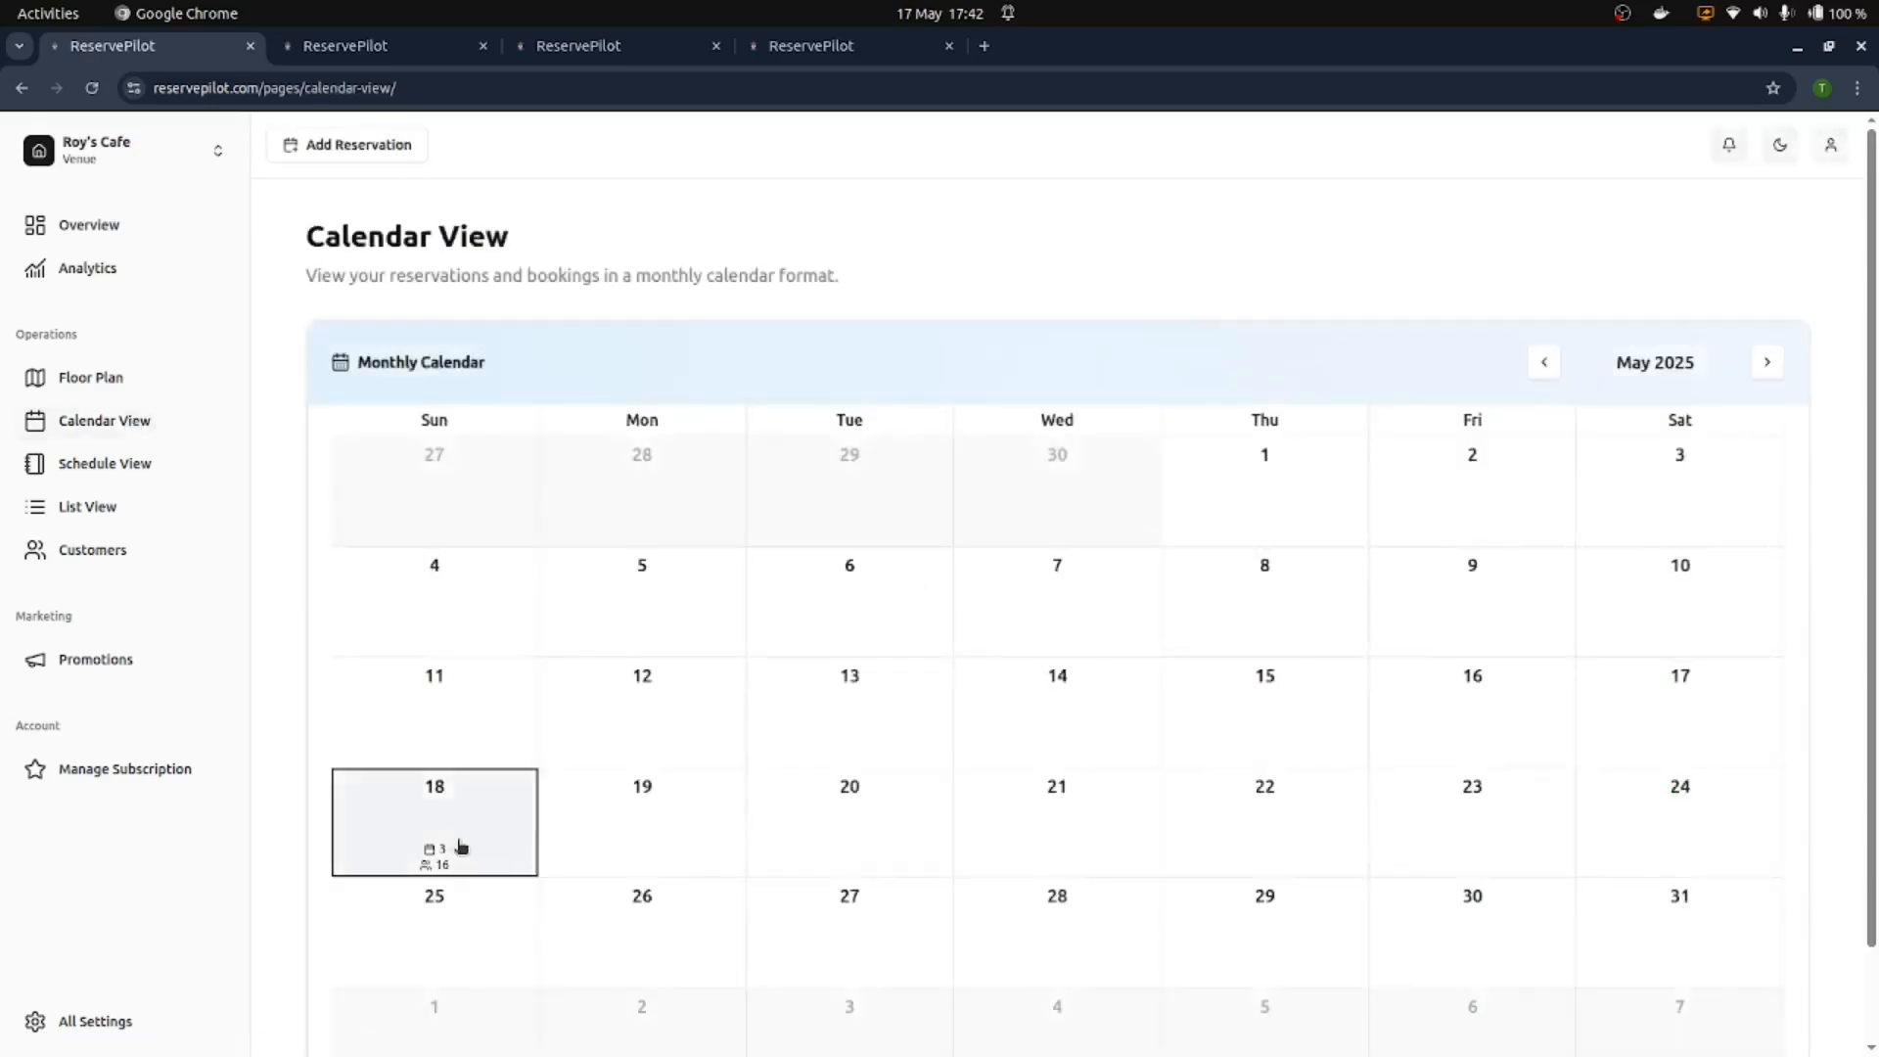
Step: Check the May 1 and May 18 calendar summaries: 18 May has 3 reservations, 16 guests
scroll(1426, 365, down, 2)
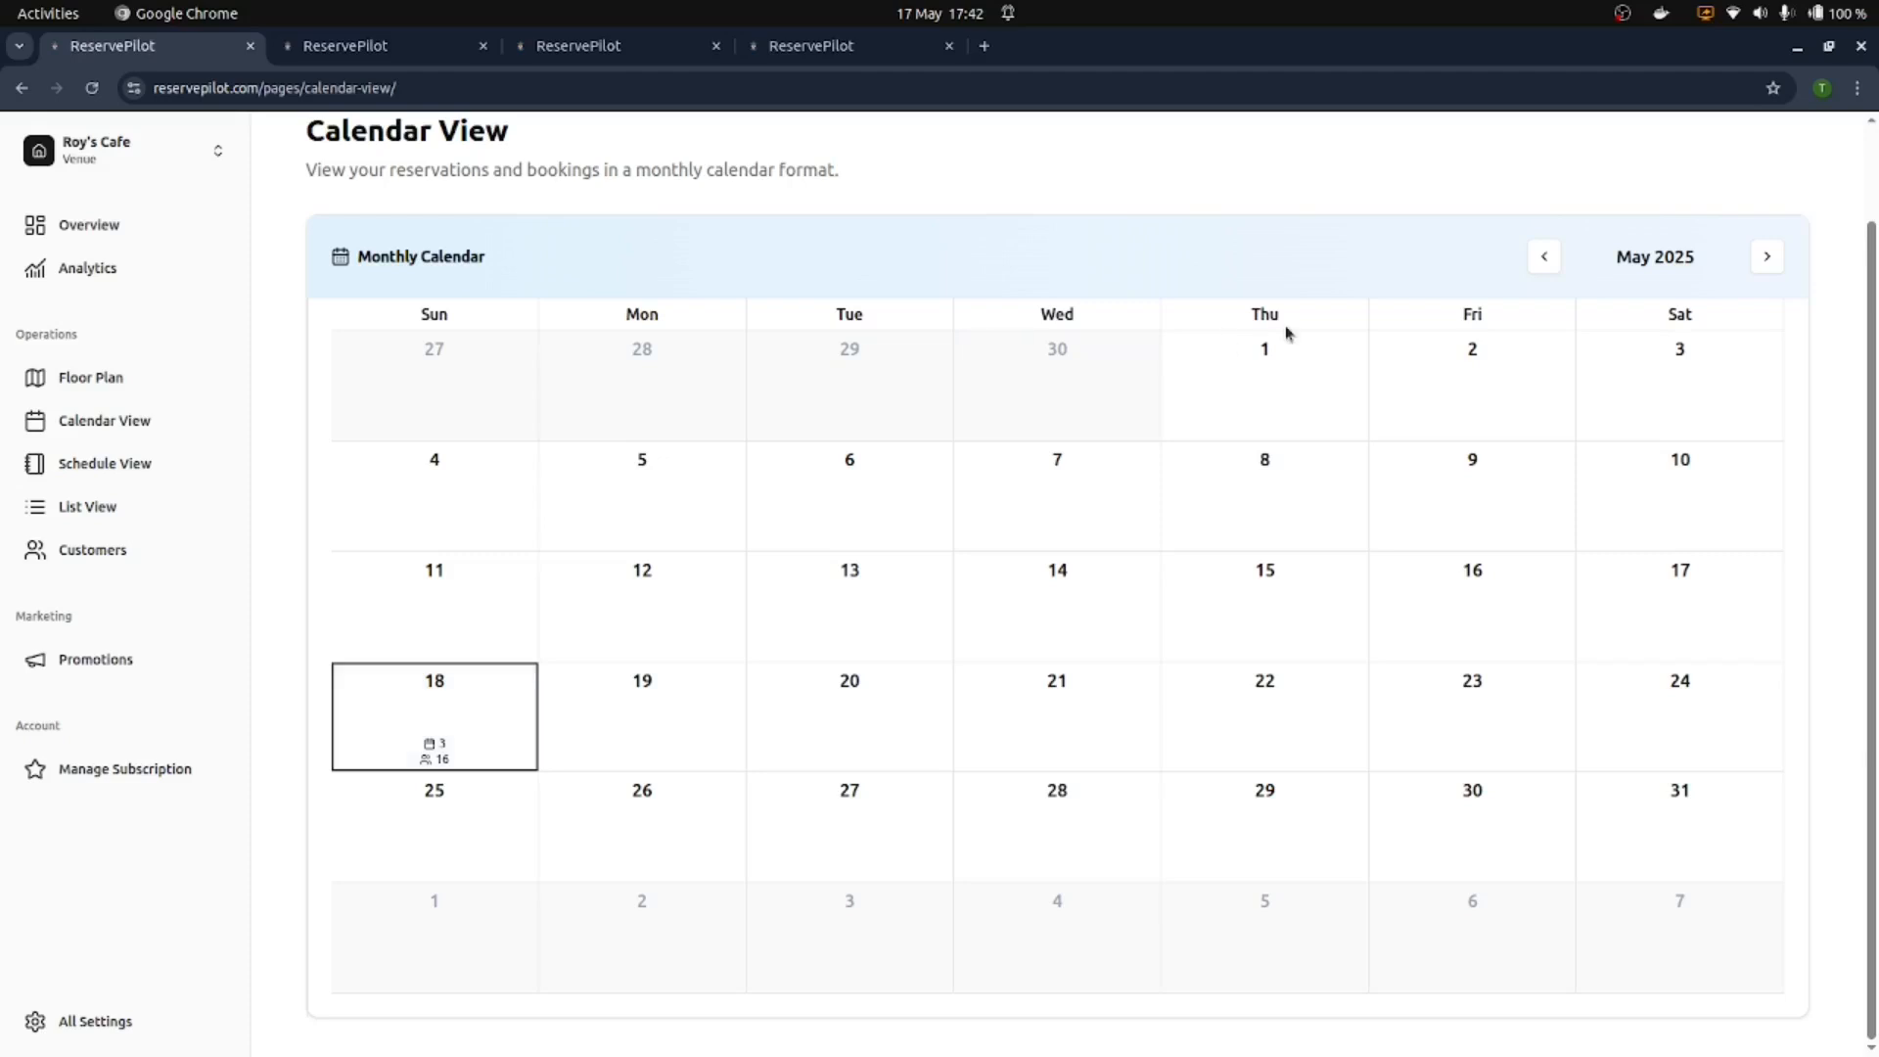
click(1329, 415)
click(1373, 436)
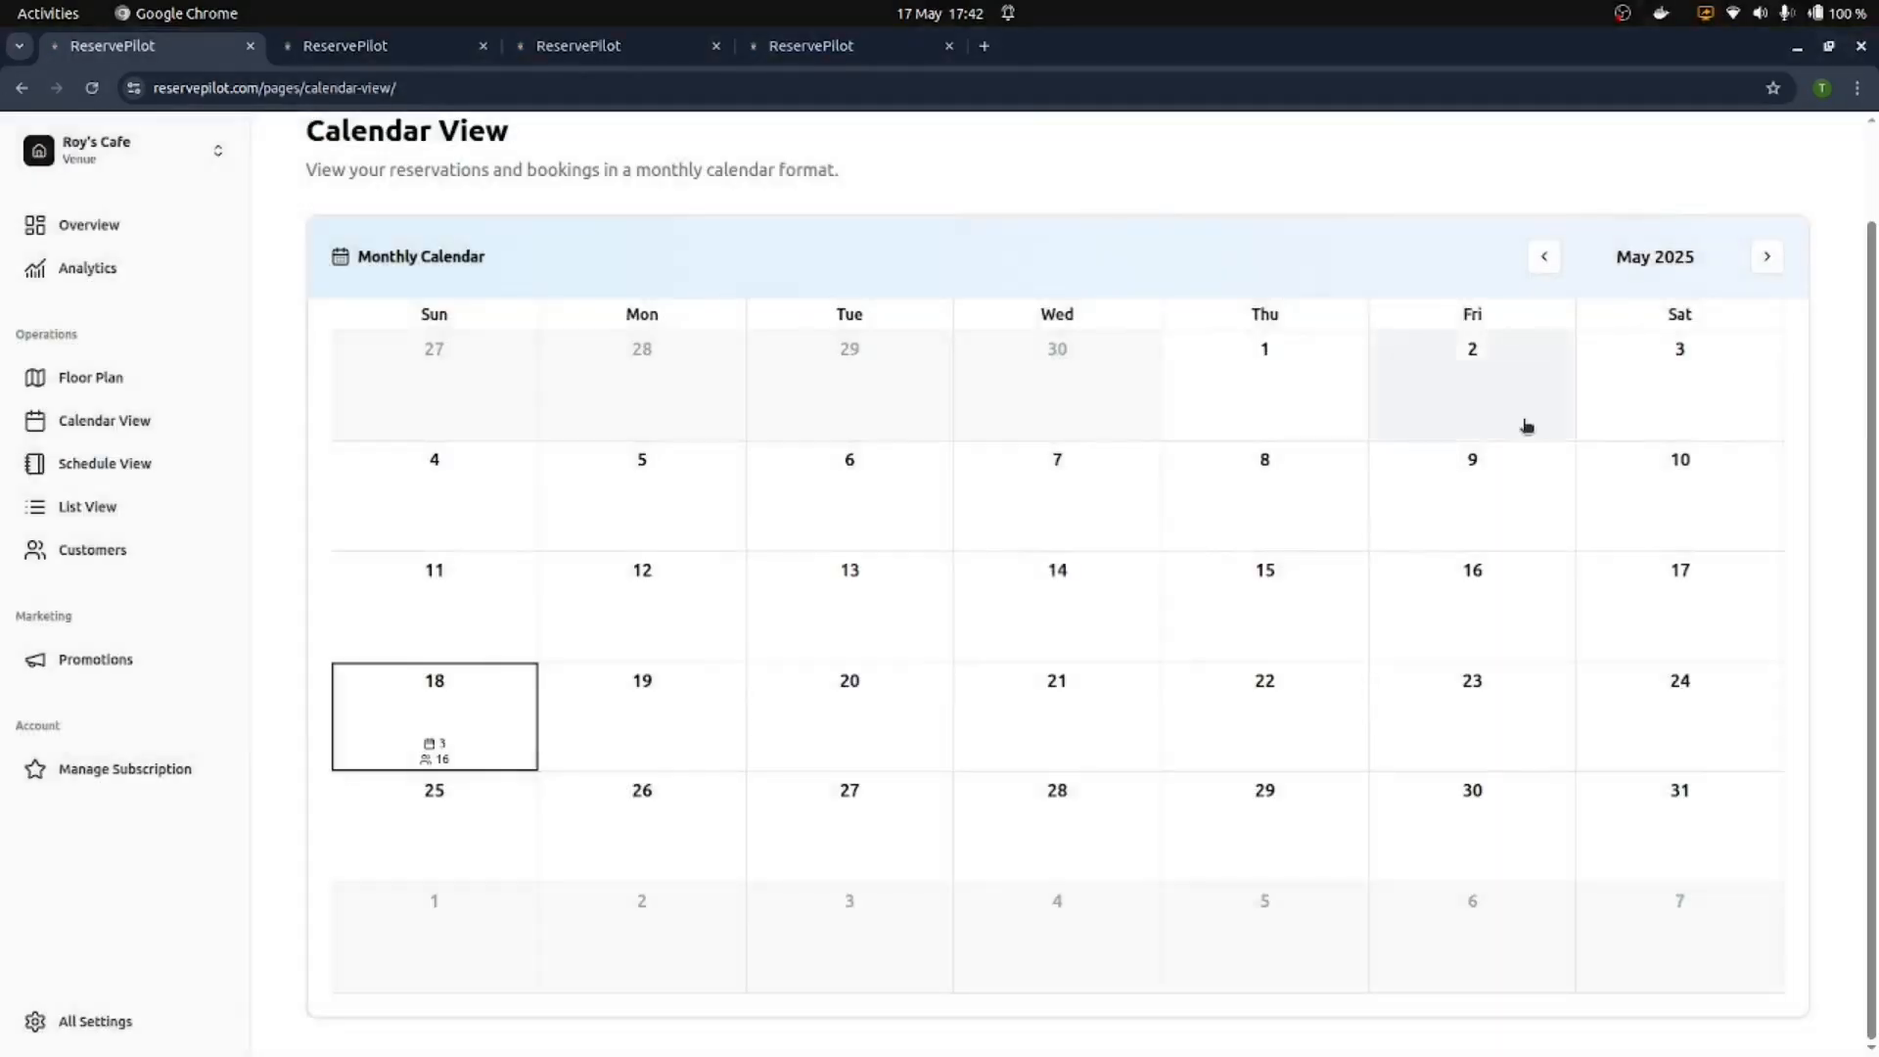
click(499, 752)
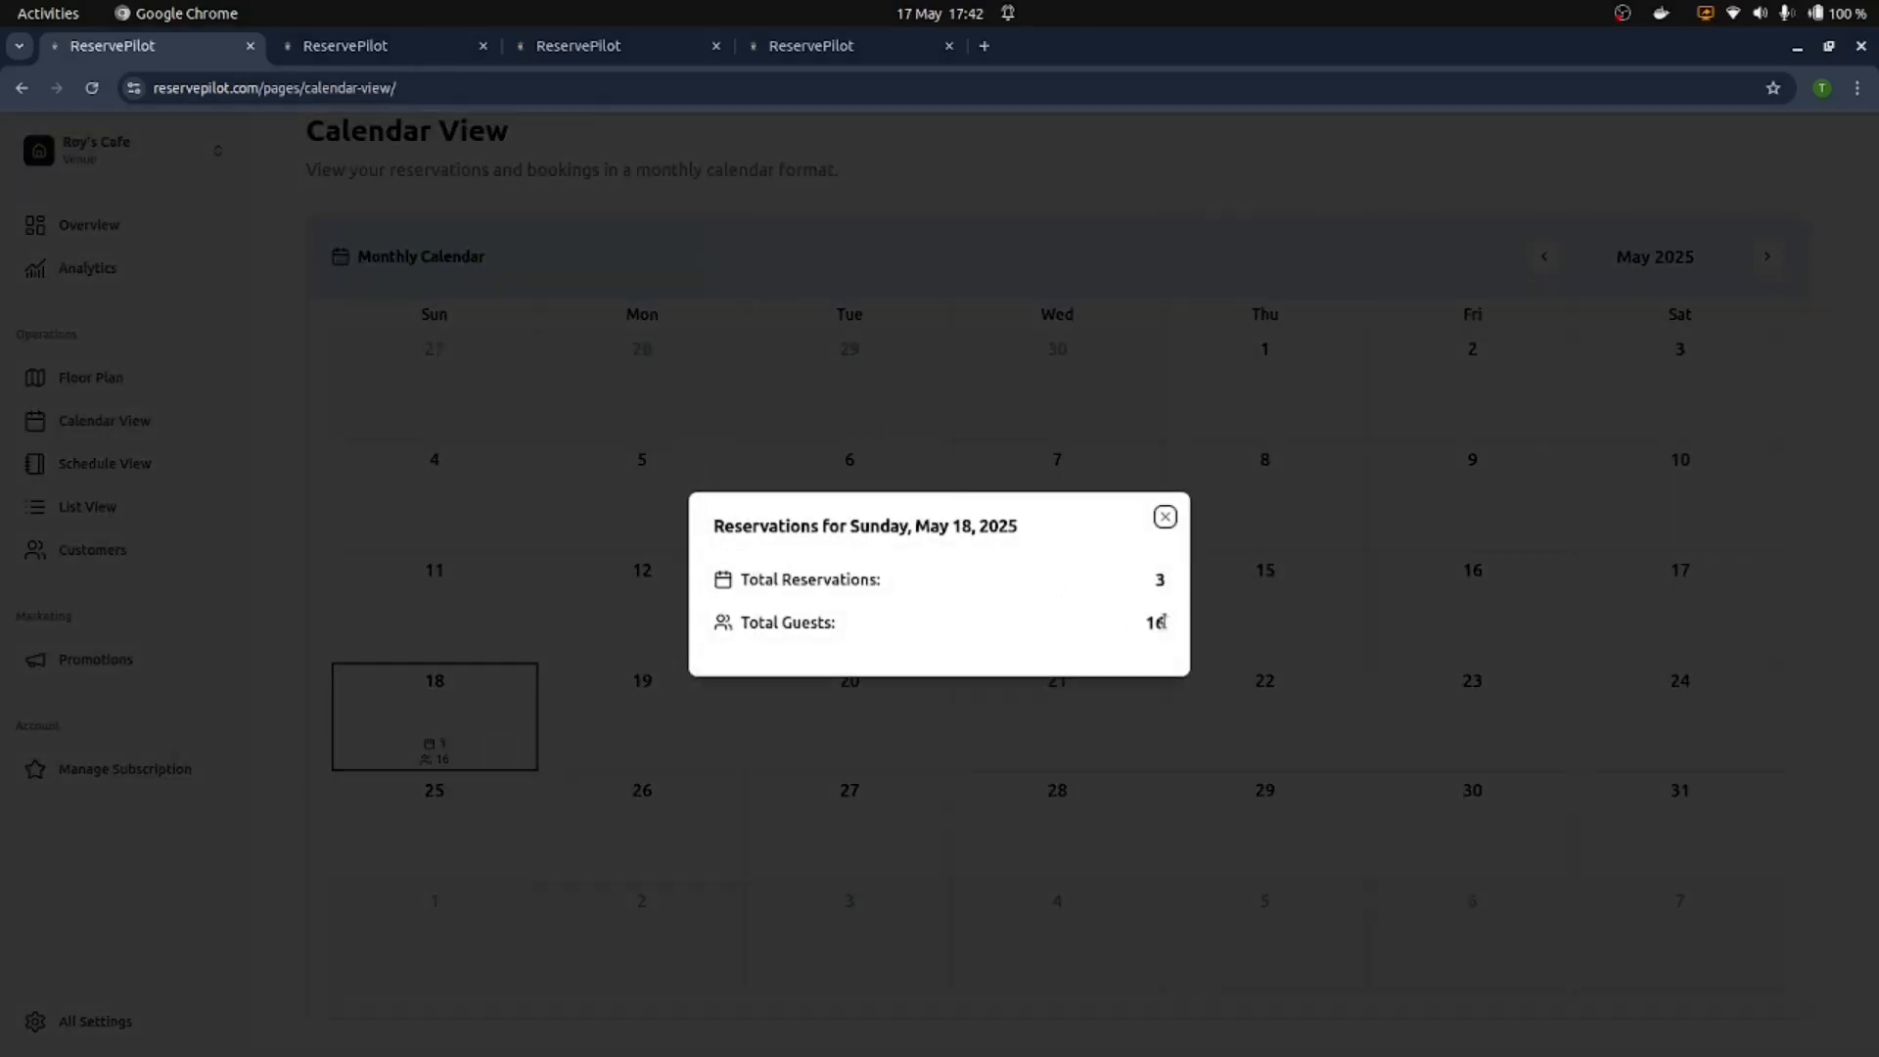
click(1164, 517)
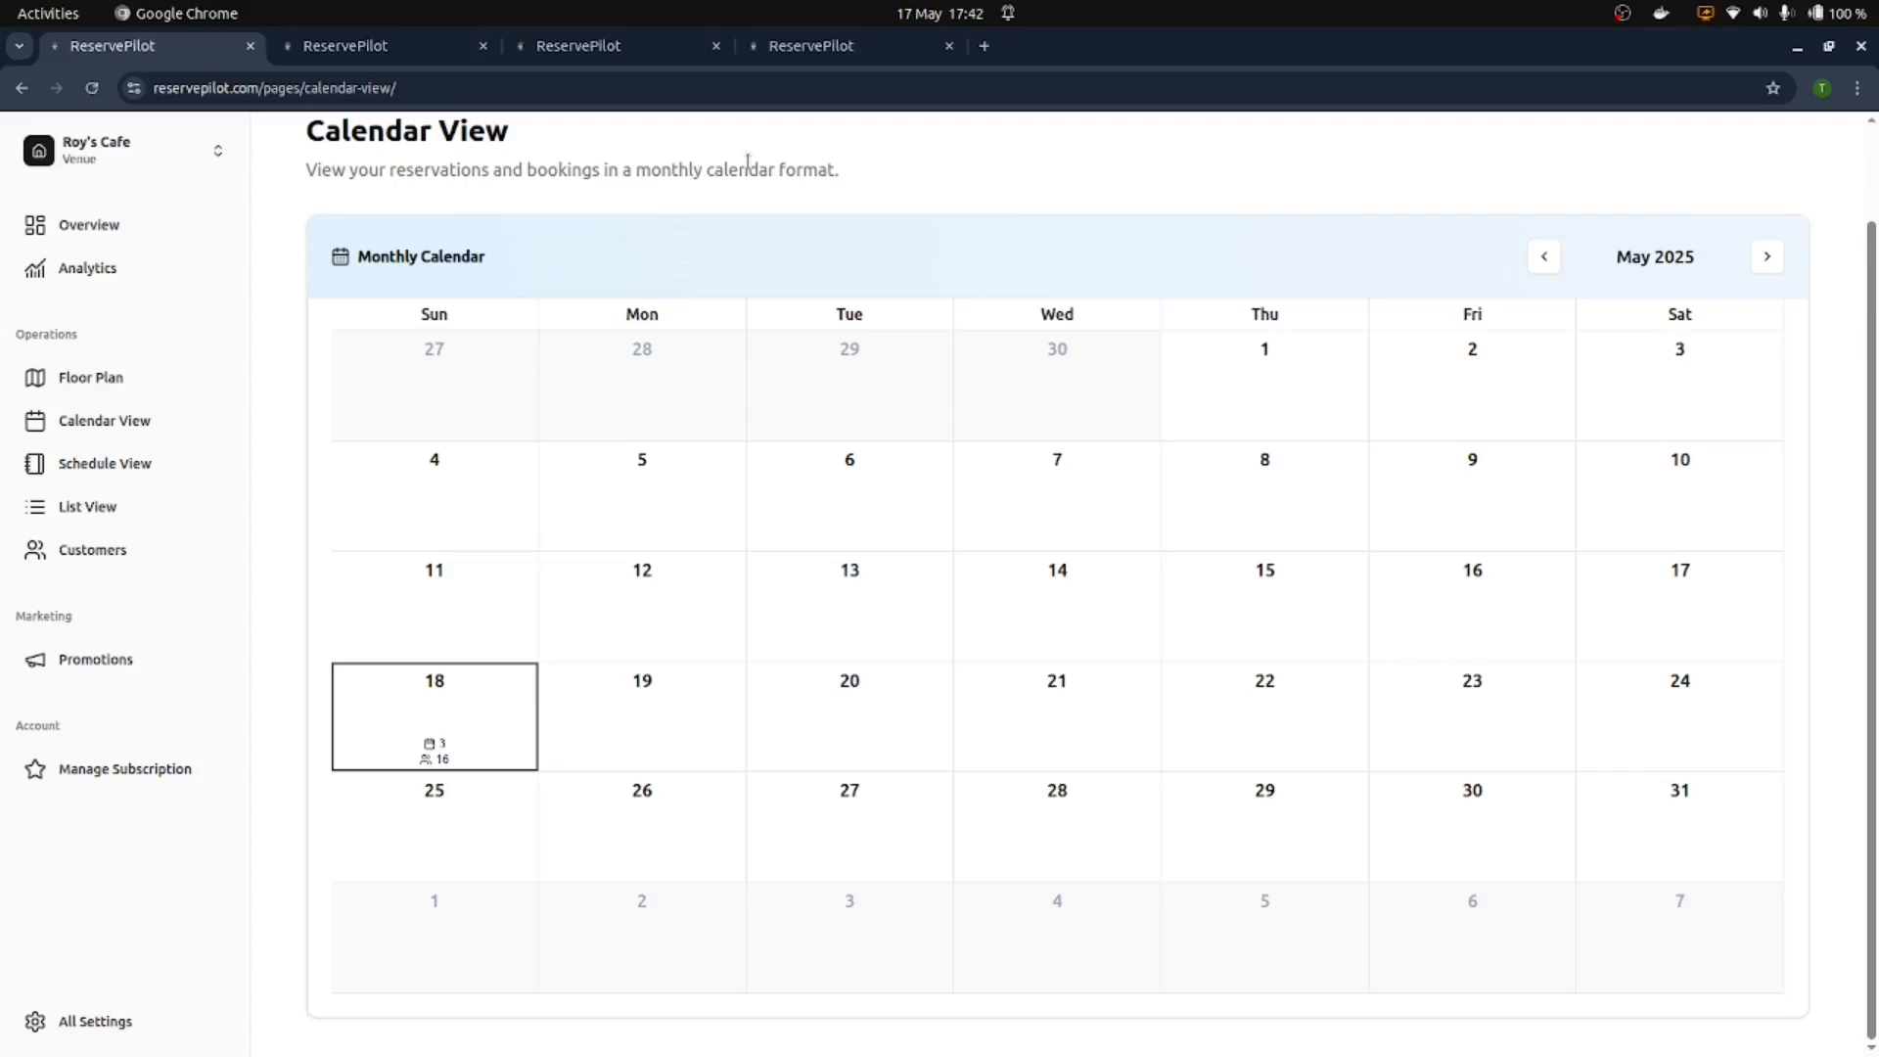
click(94, 506)
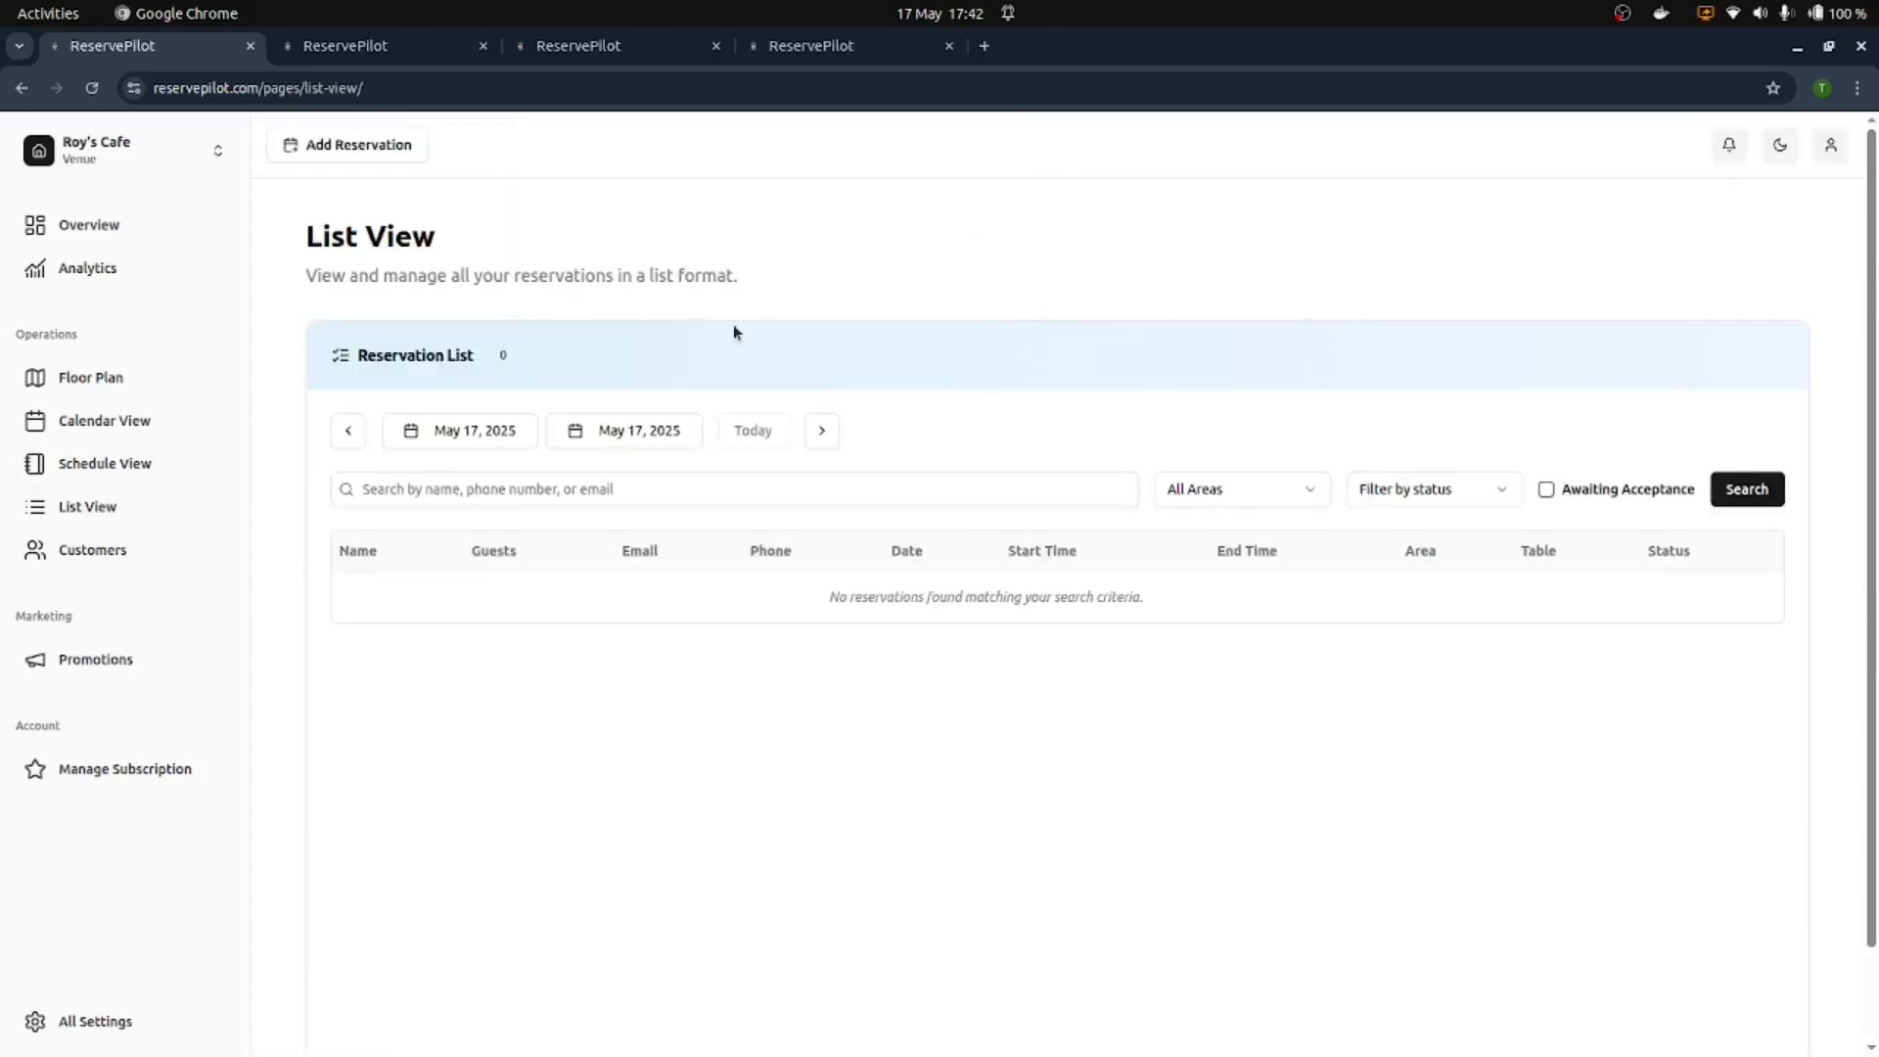
Step: Set the reservation list date range to May 1 through May 31
click(482, 431)
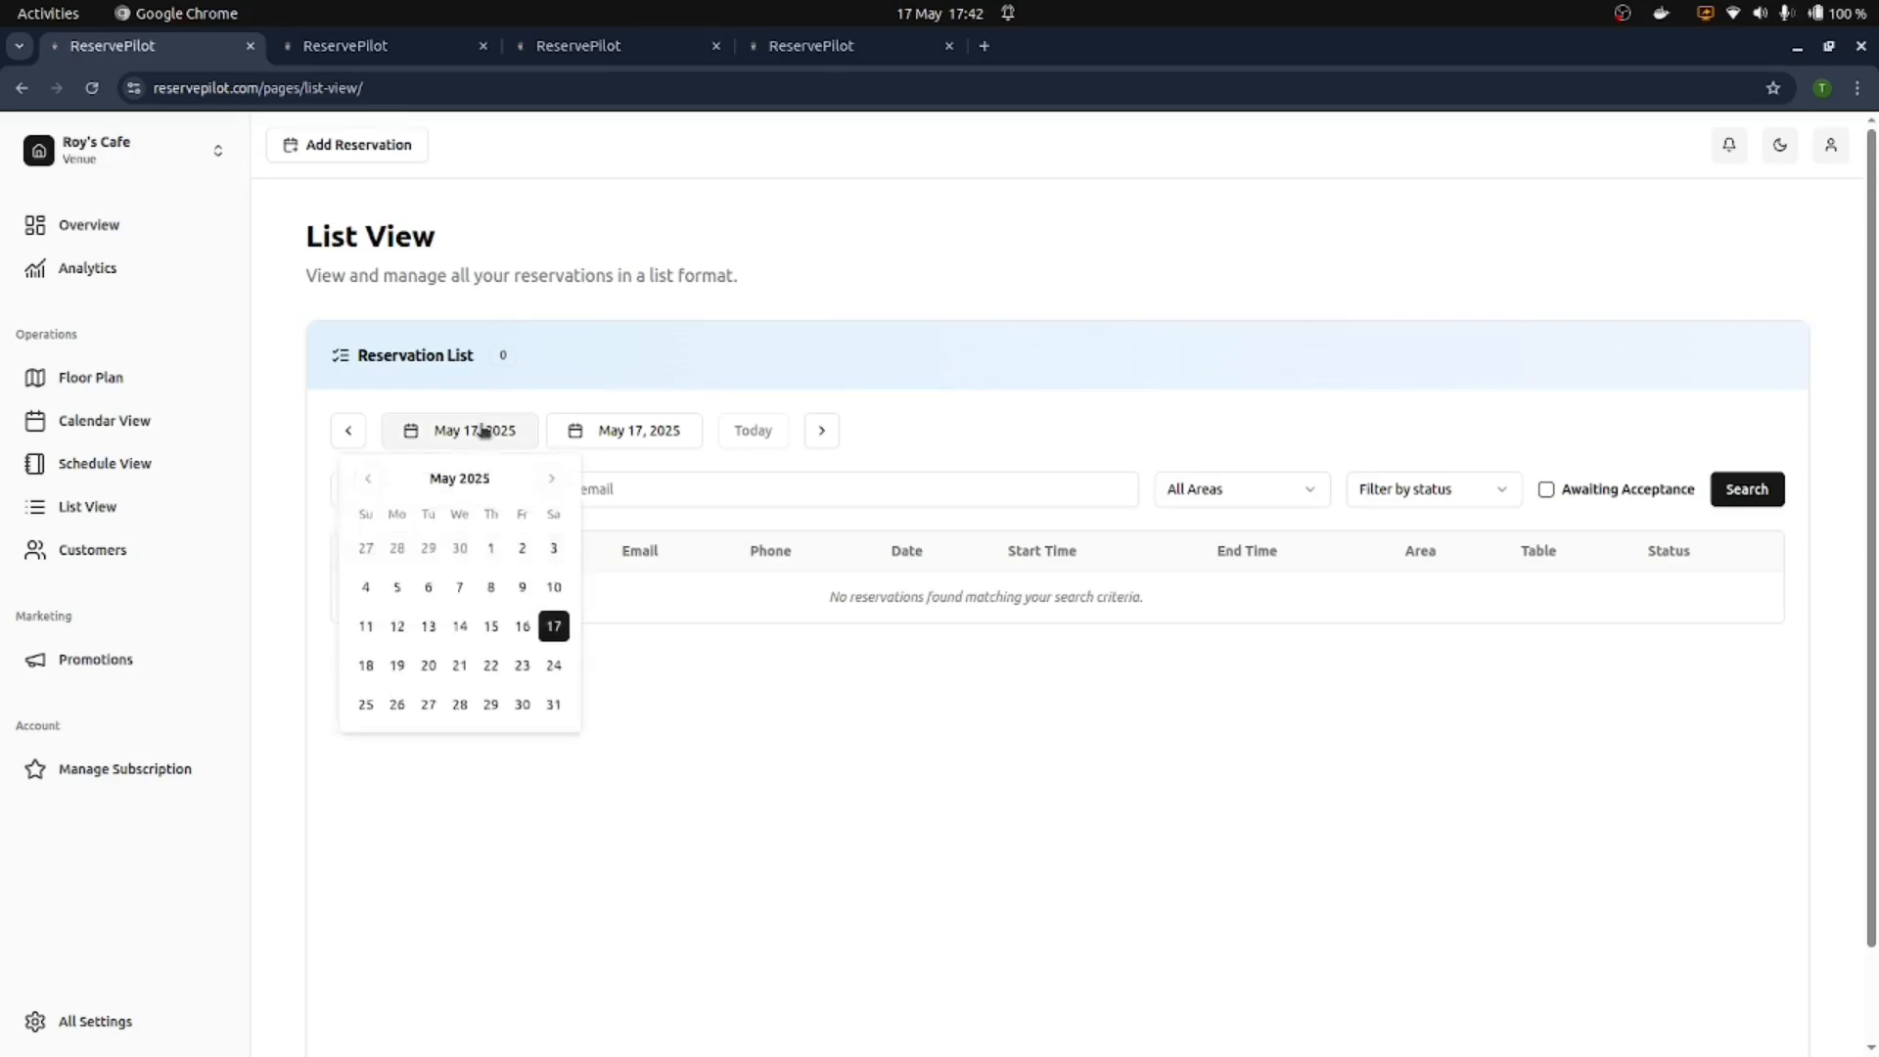
click(492, 550)
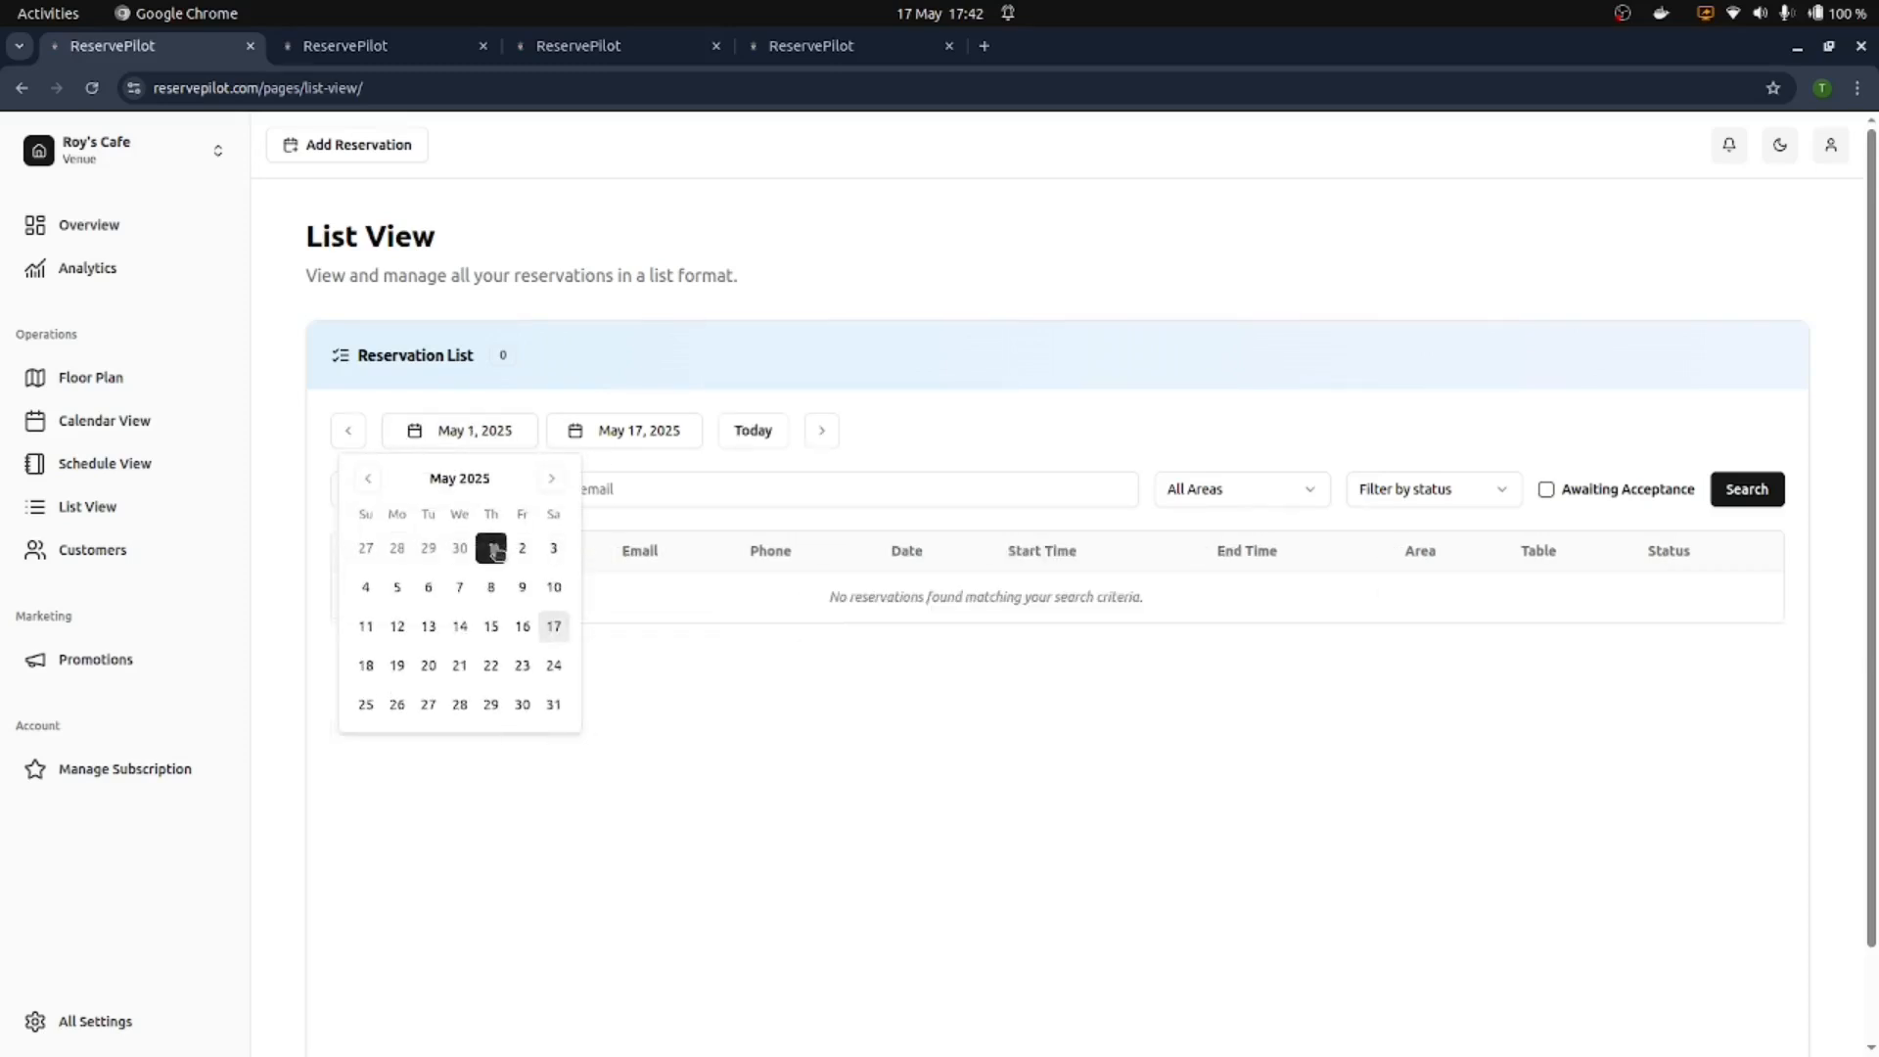
click(631, 438)
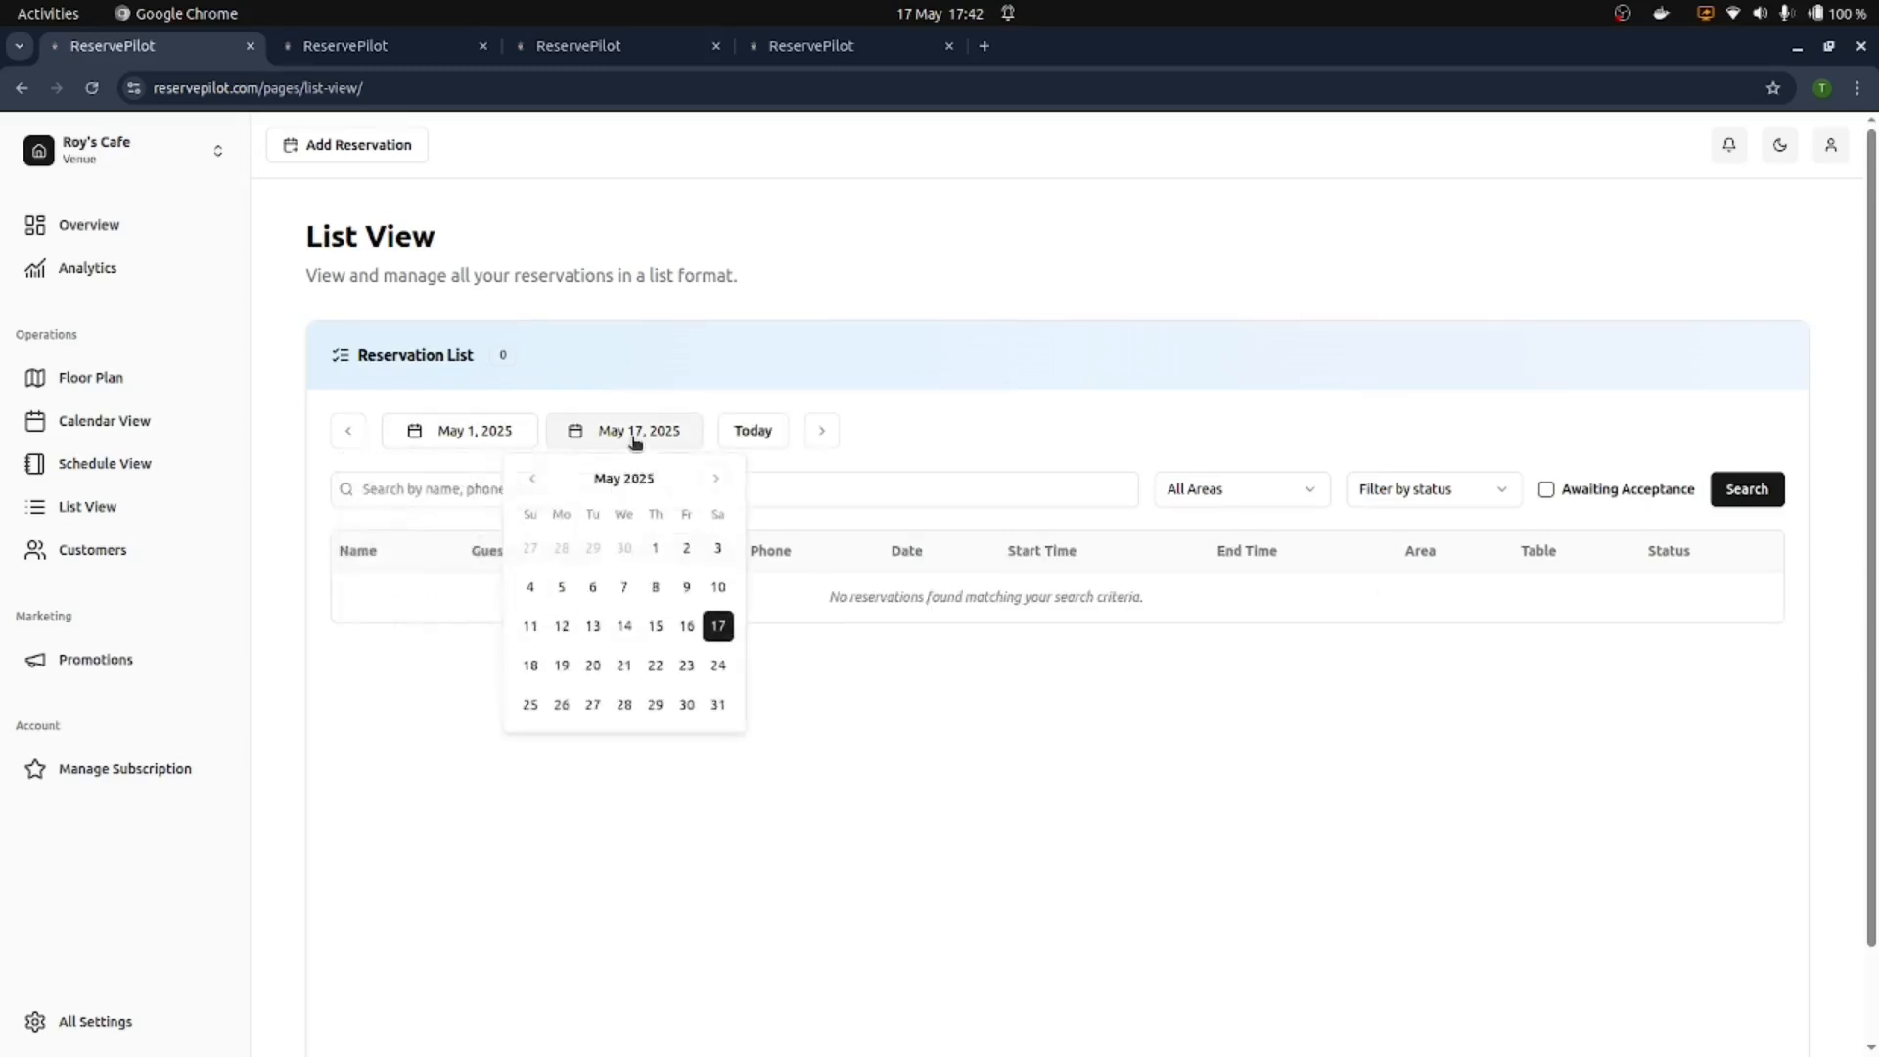
click(718, 704)
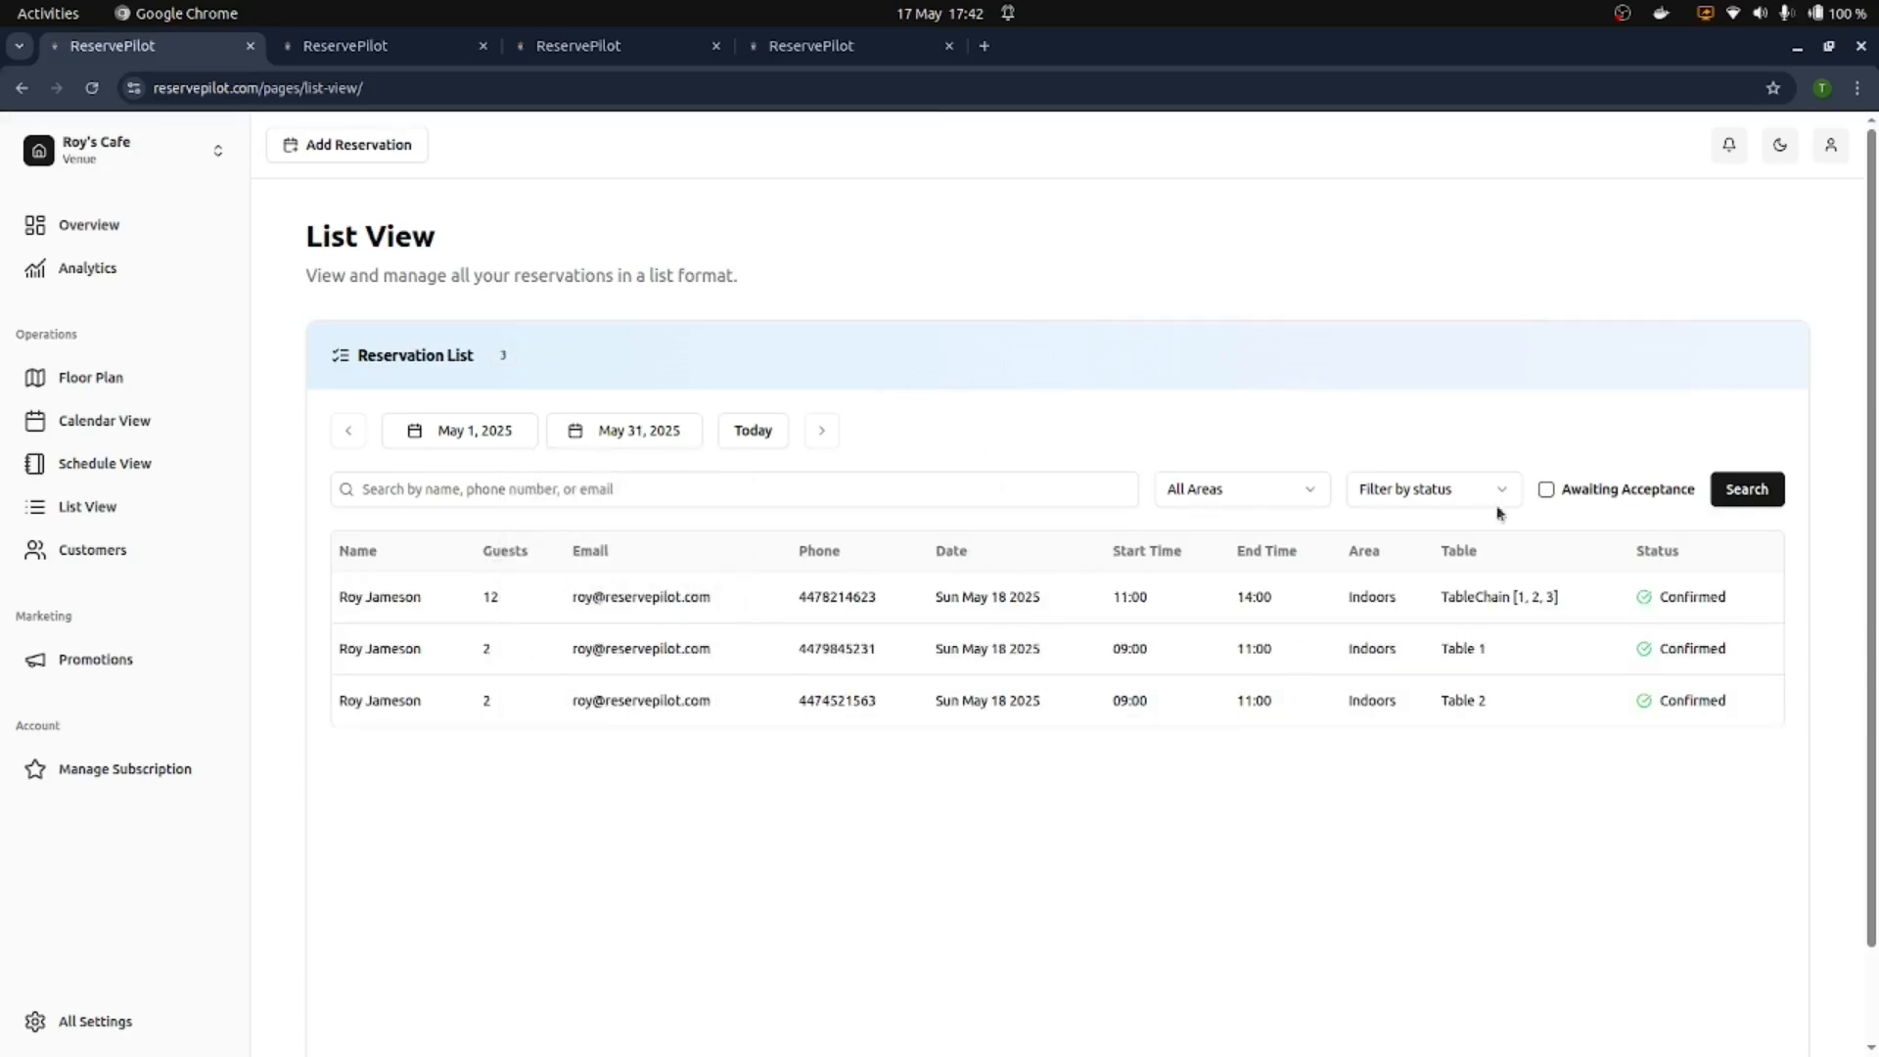
Step: Filter the list to Awaiting Acceptance and open that reservation's details
click(1194, 485)
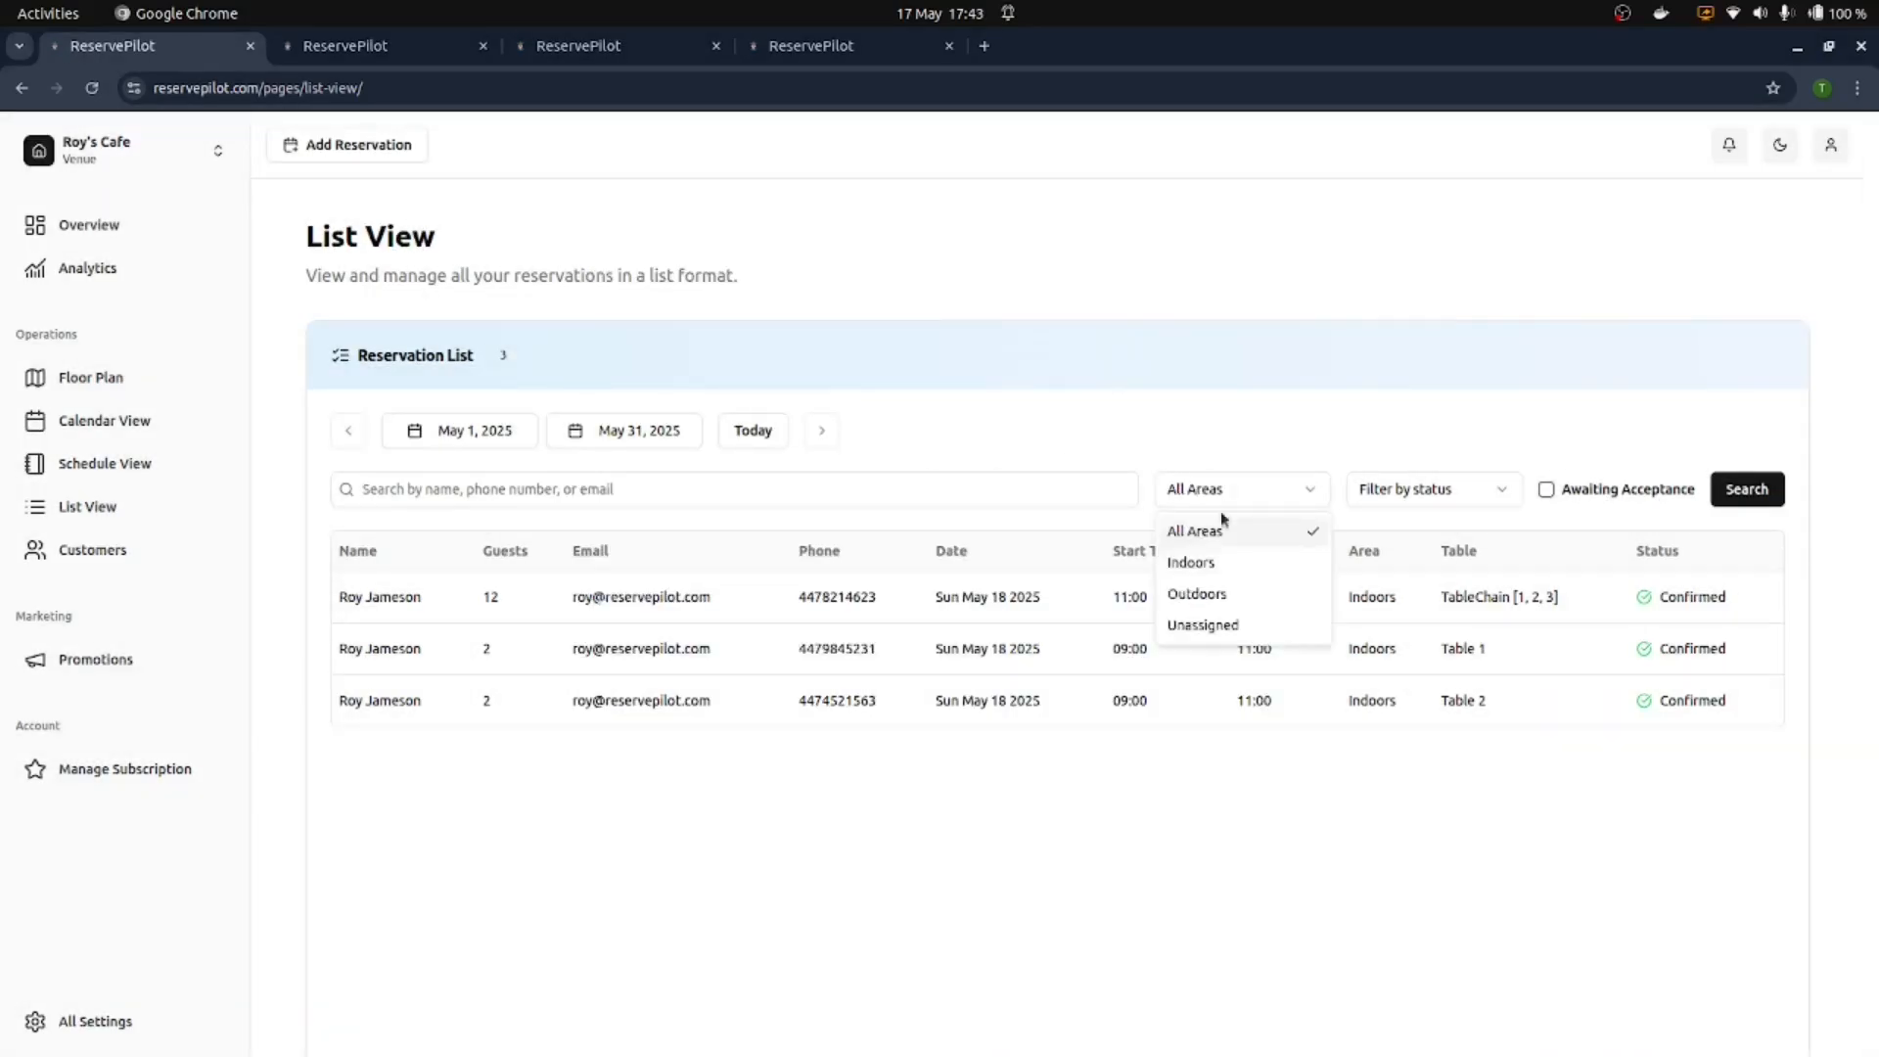
click(1455, 530)
click(1468, 490)
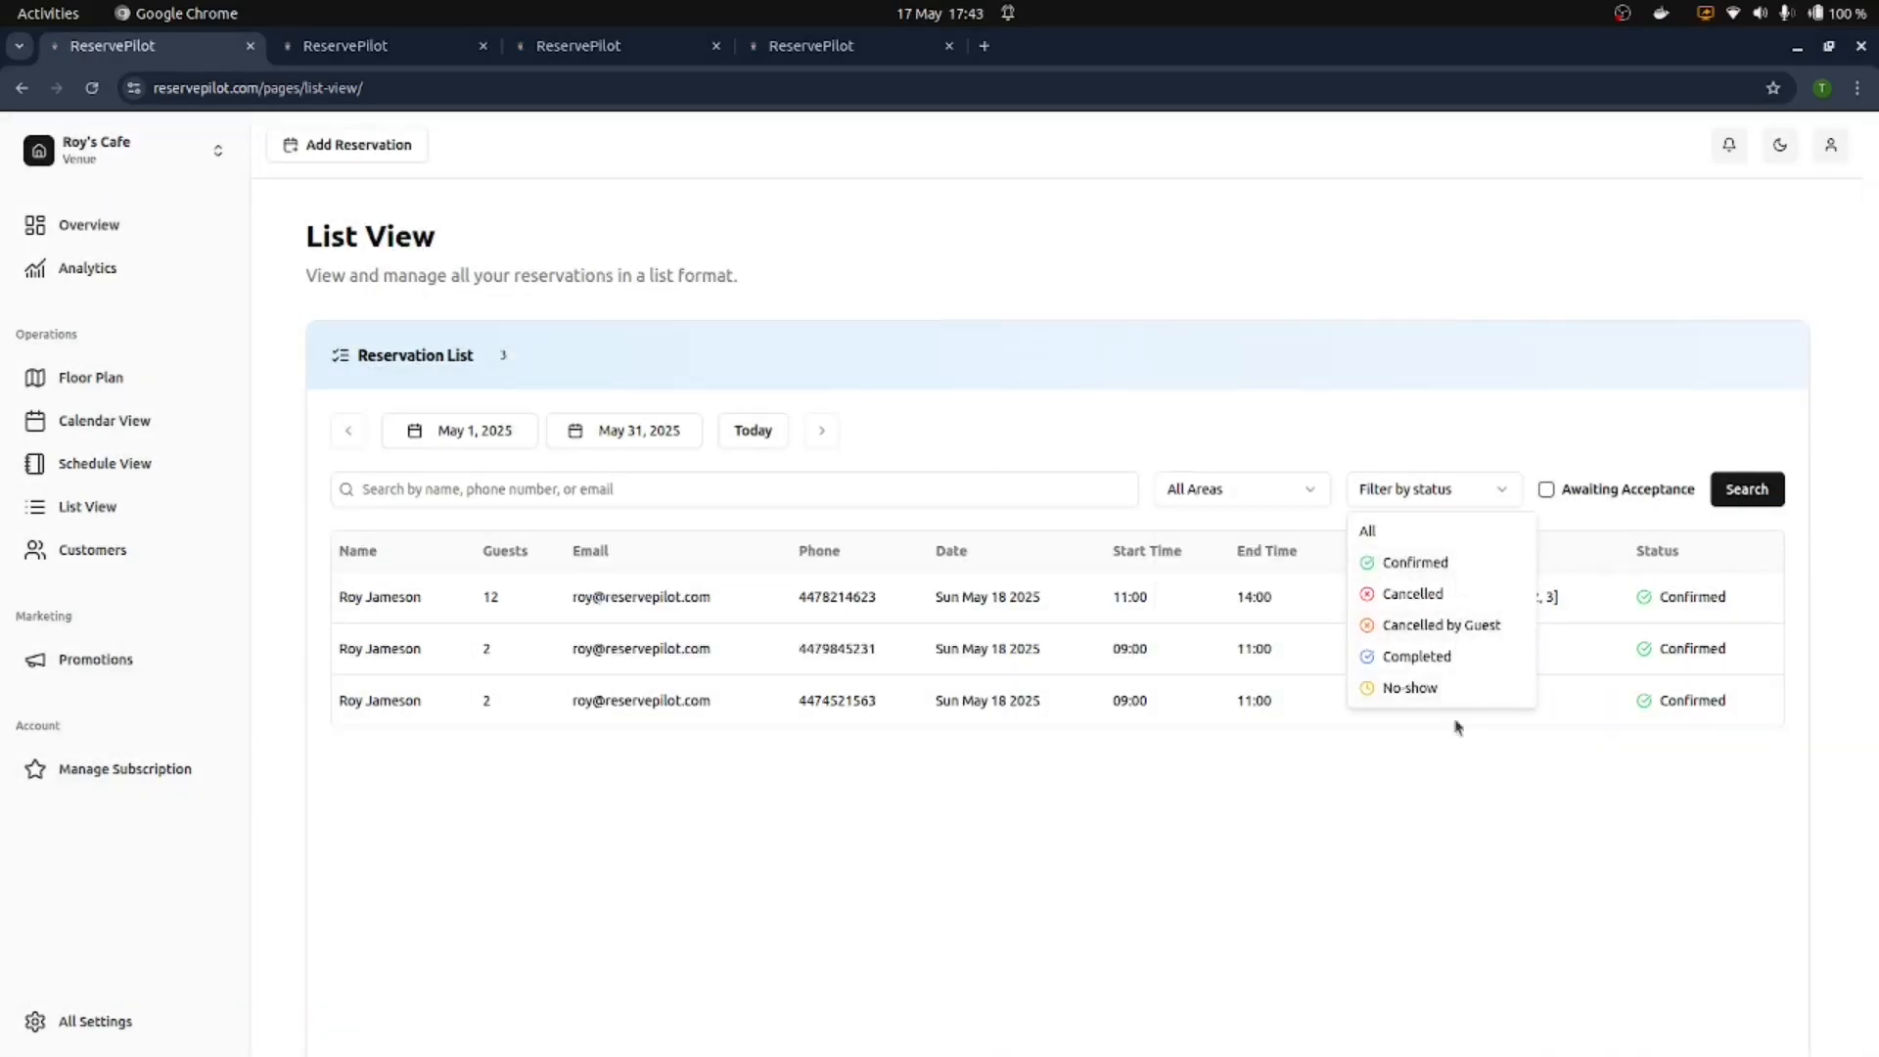
click(1453, 768)
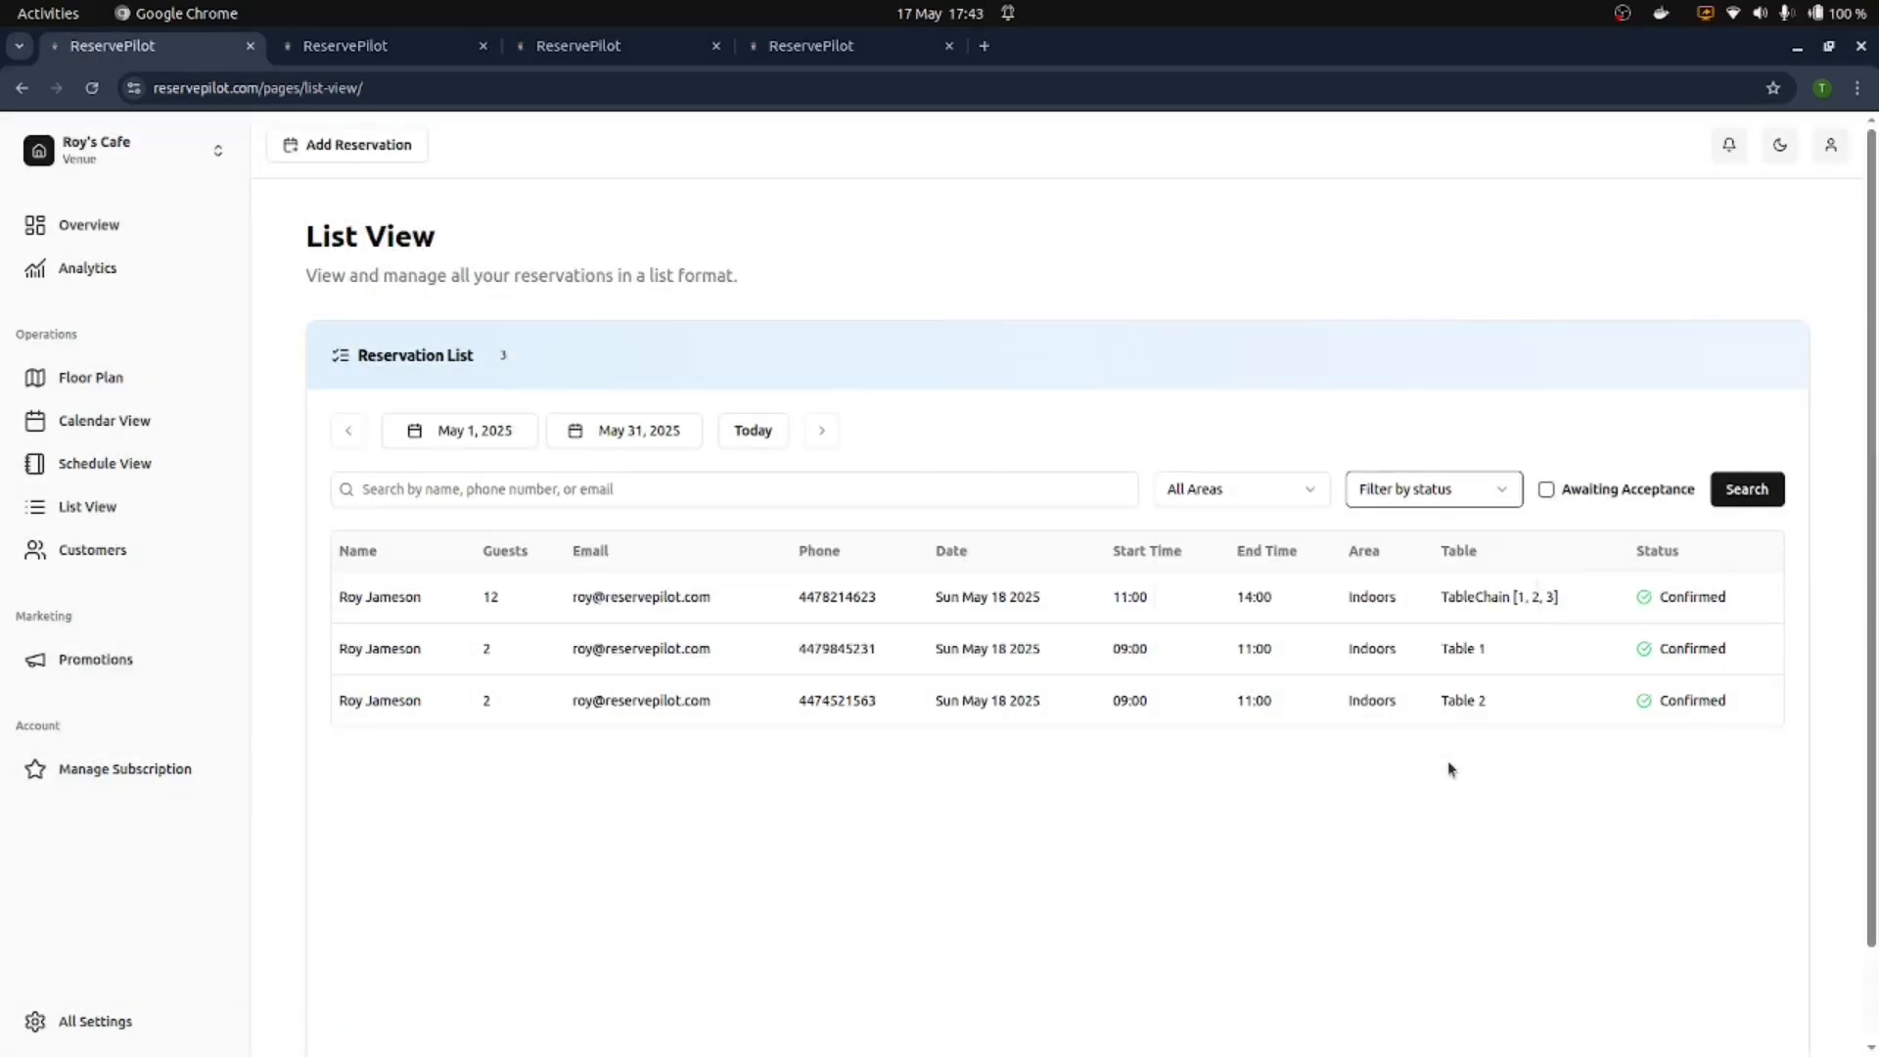
click(1546, 489)
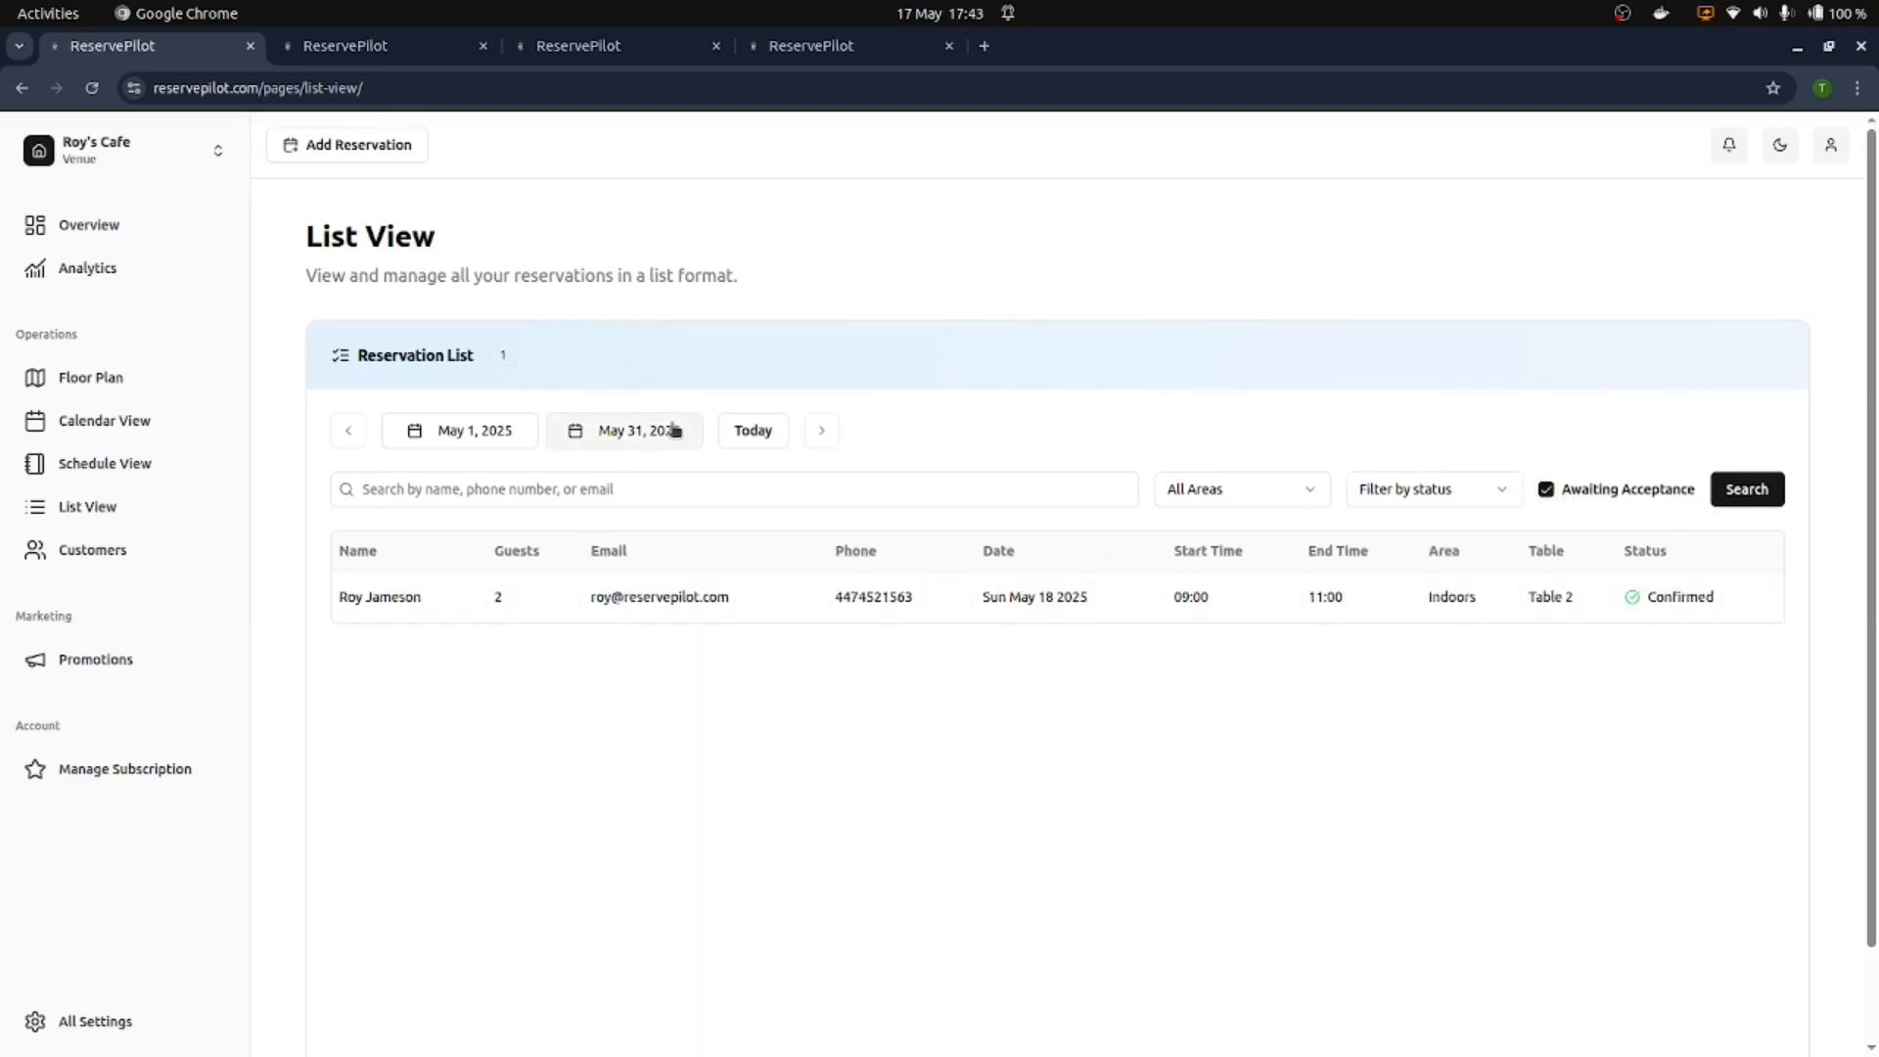
click(1037, 597)
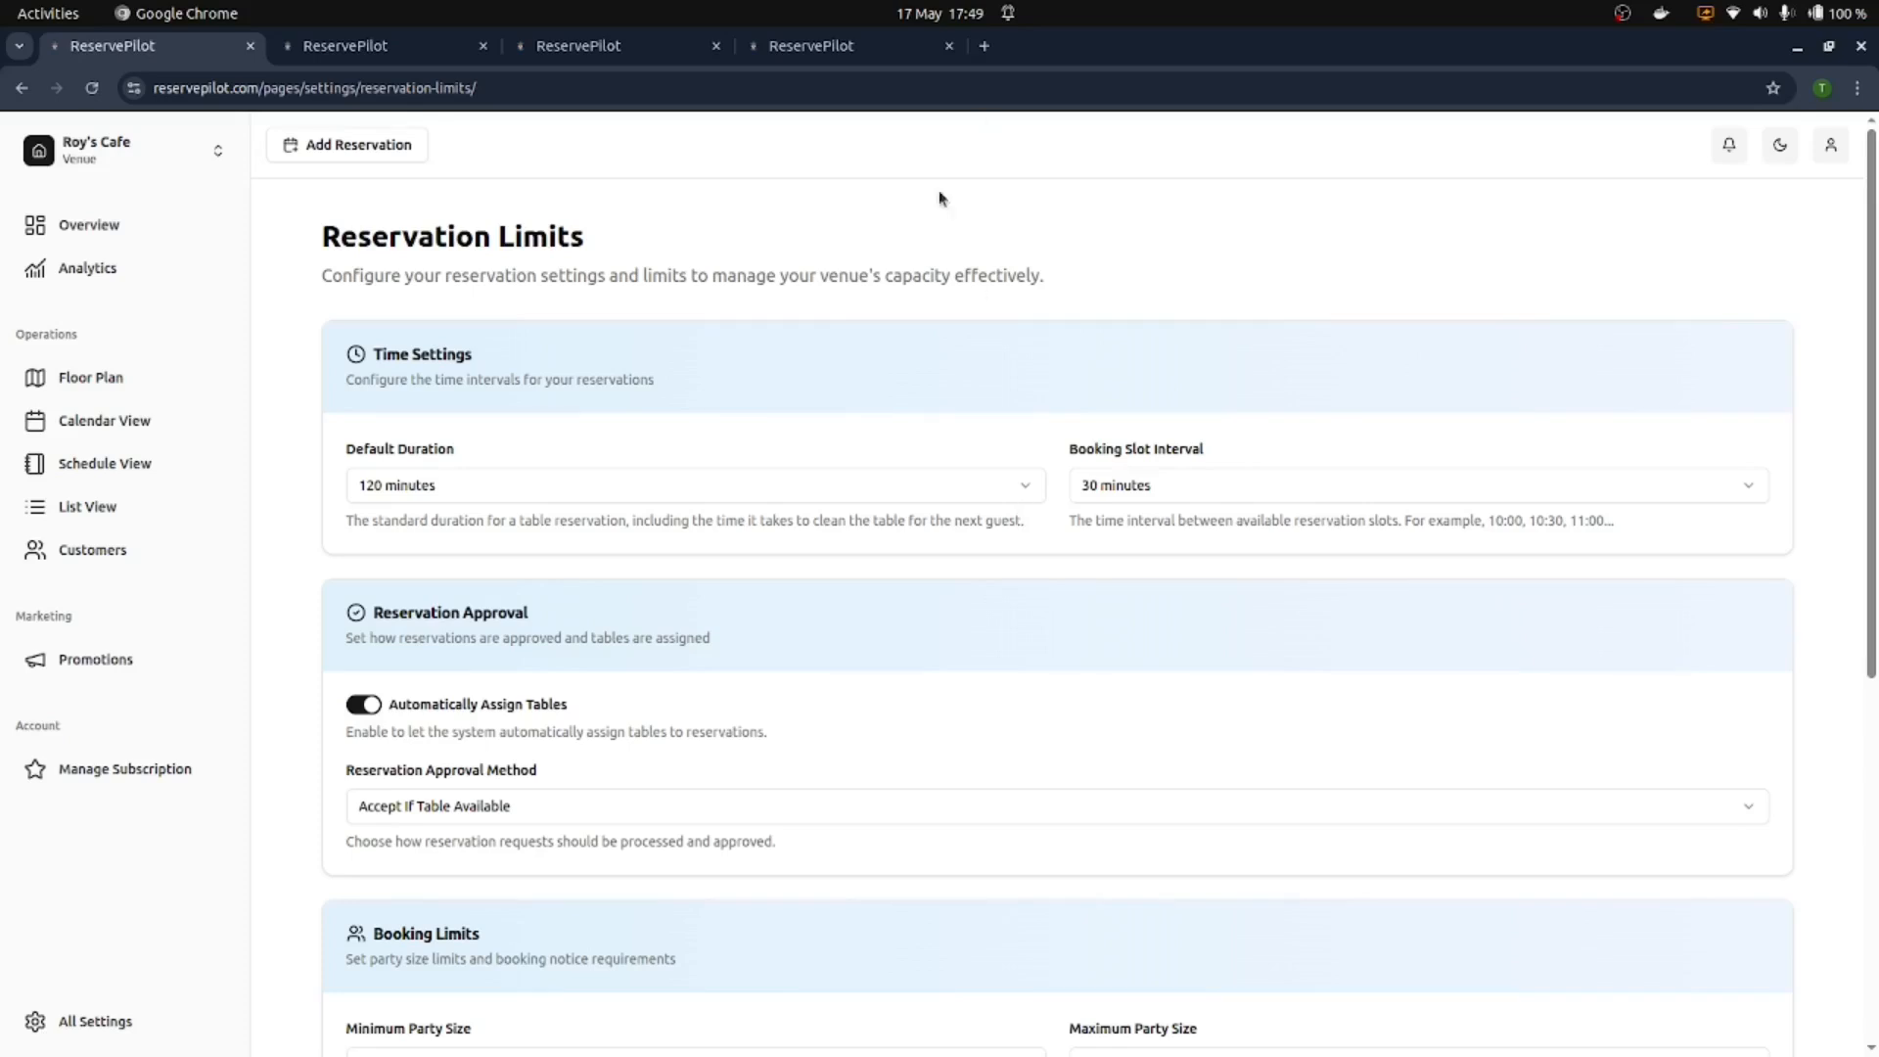
scroll(861, 370, down, 3)
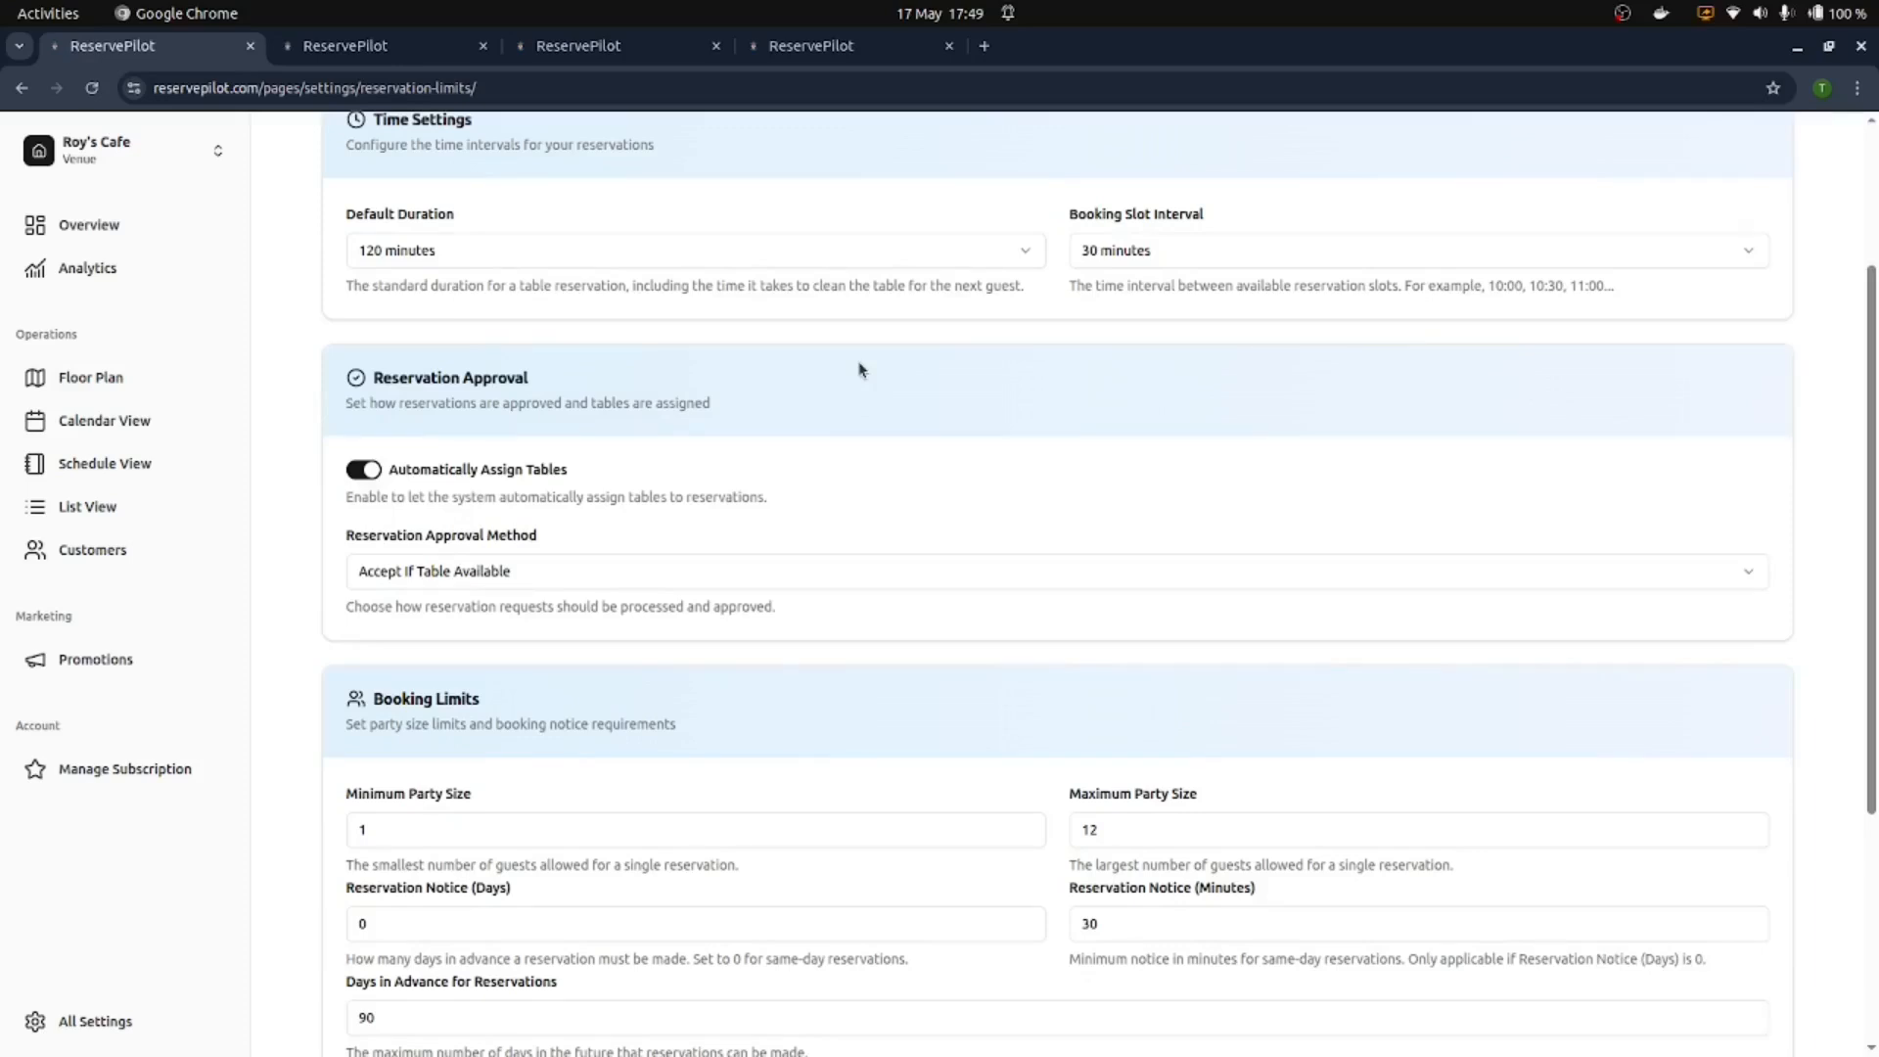
click(581, 252)
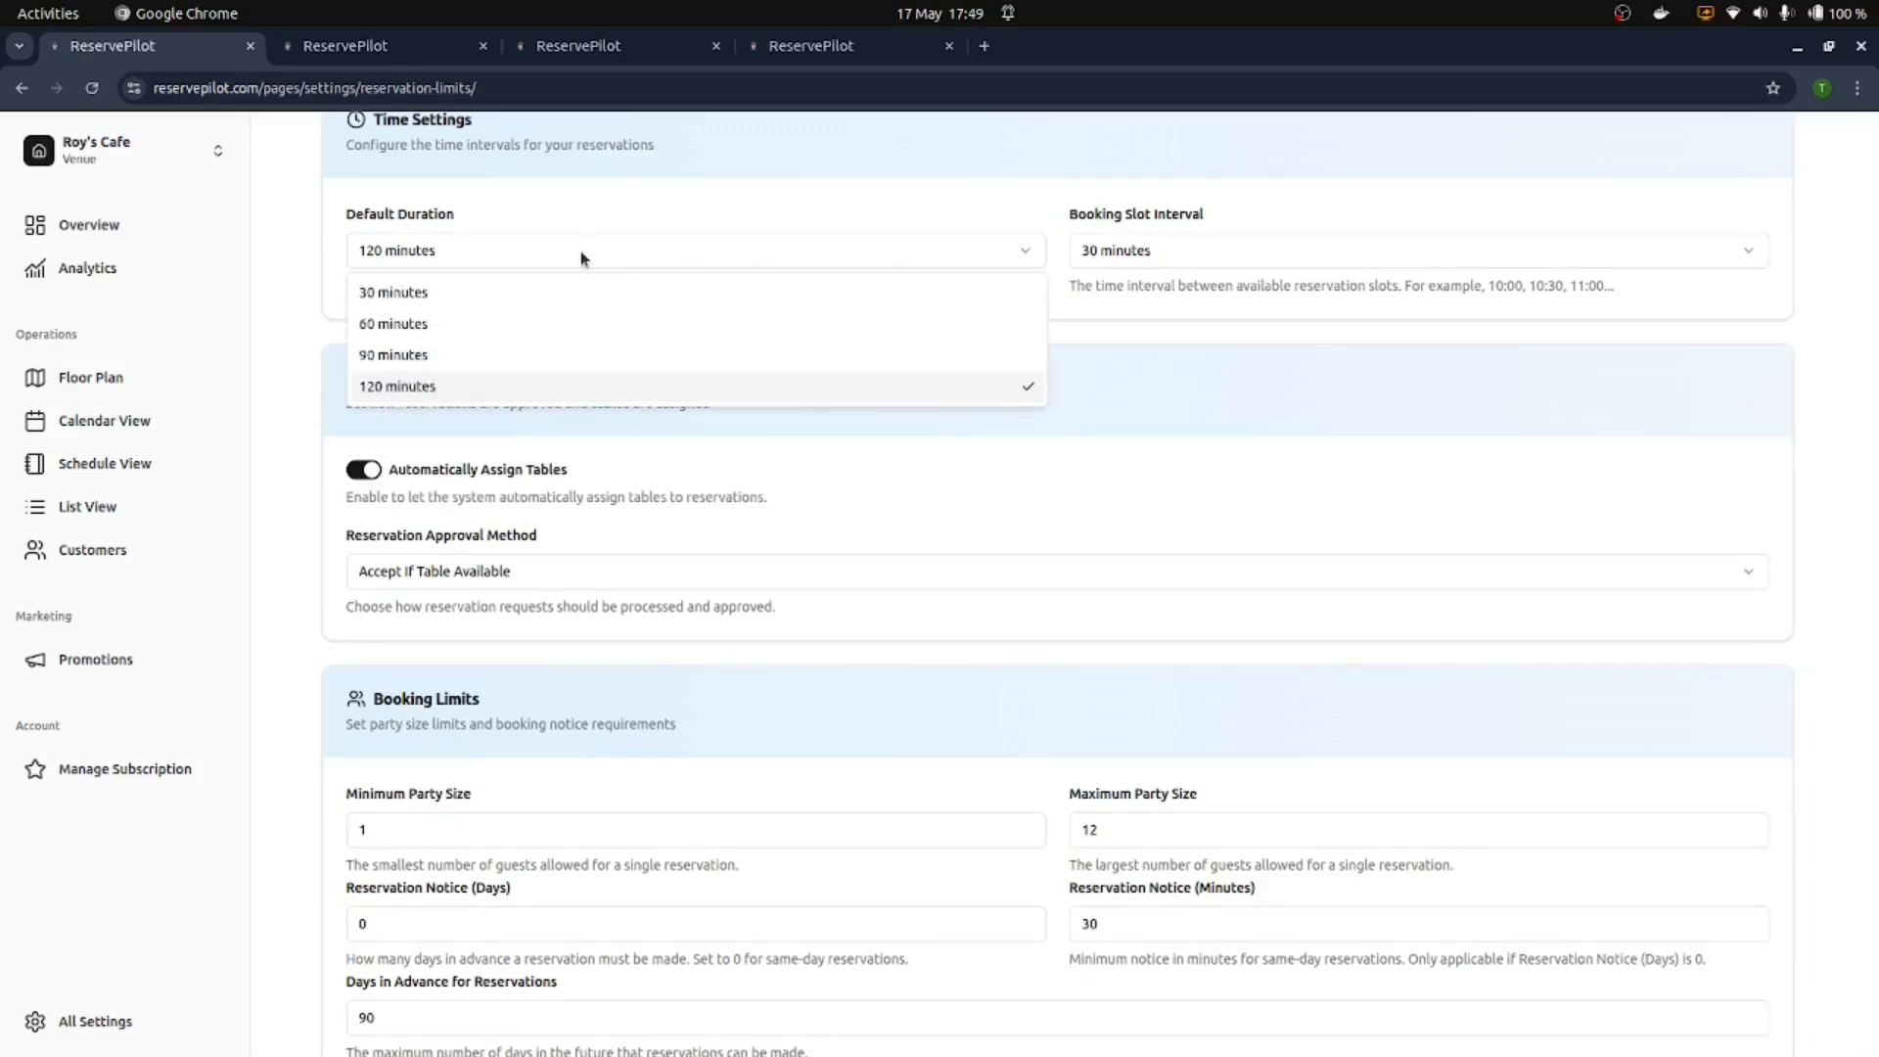
click(628, 245)
click(627, 246)
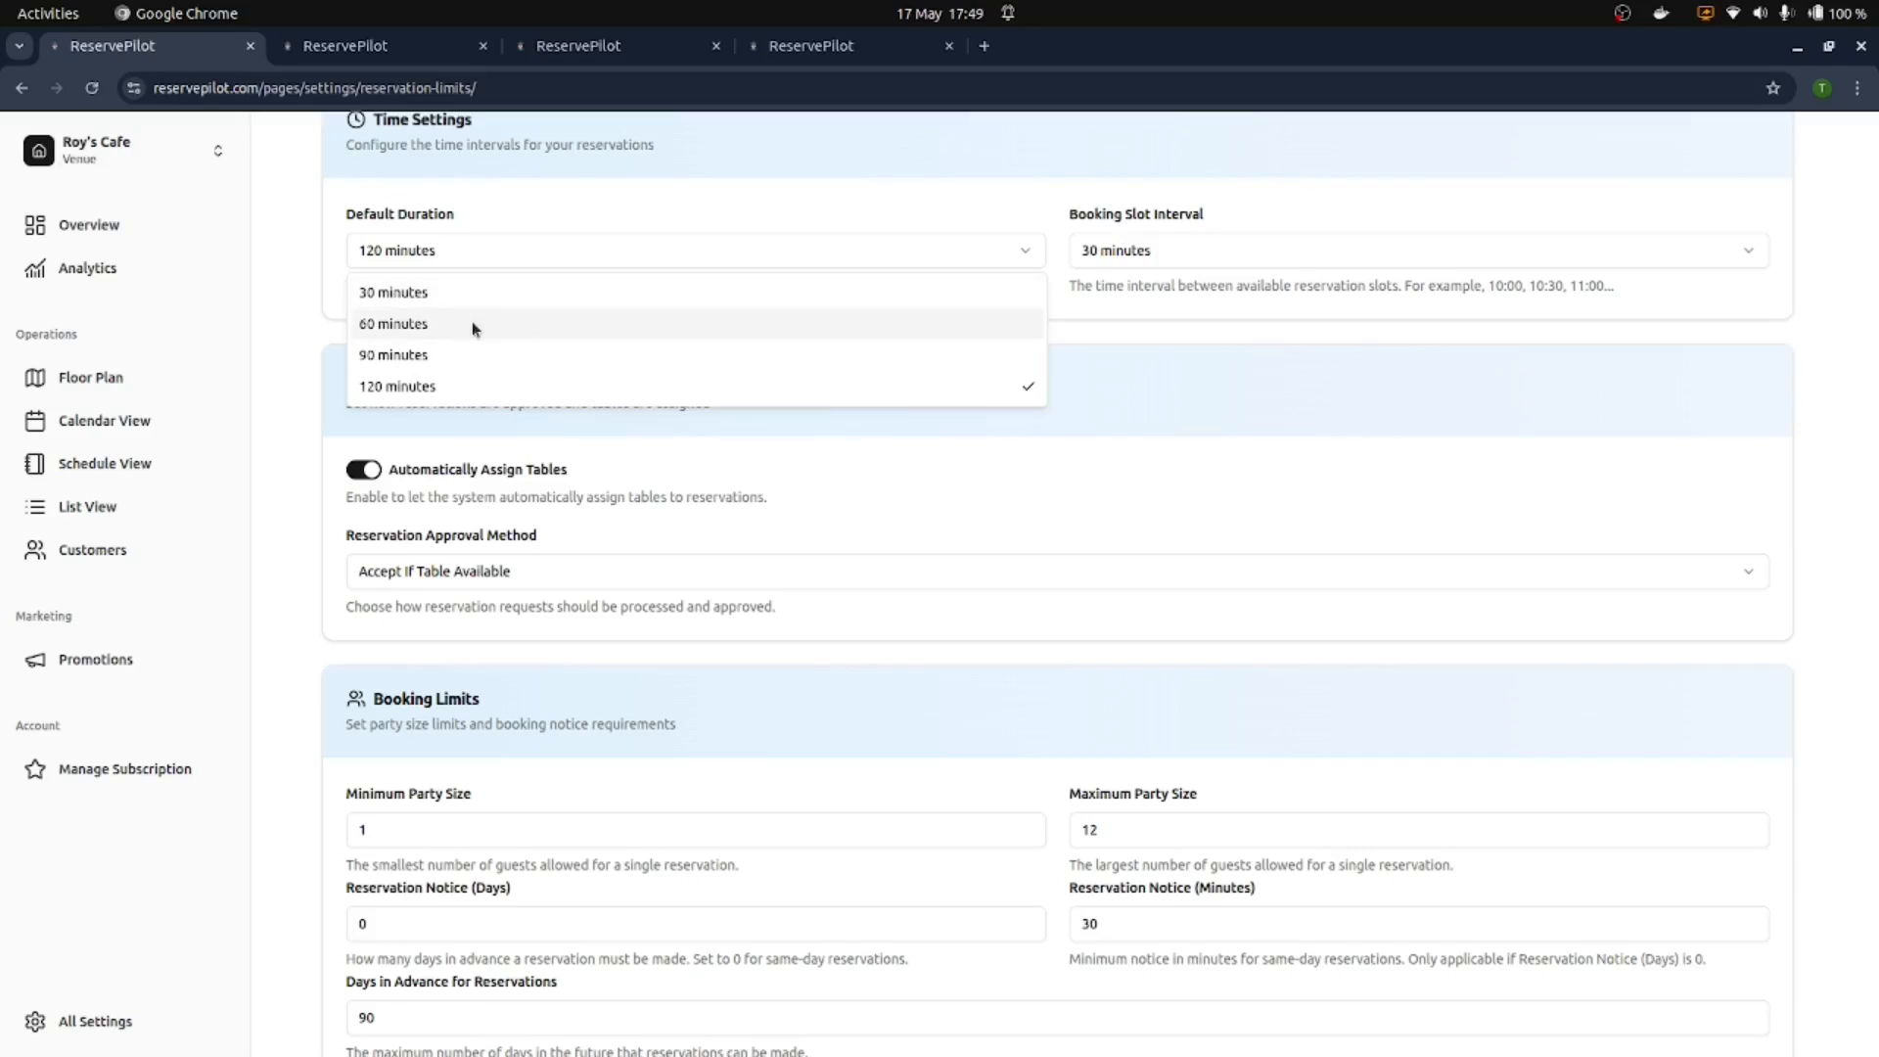
click(511, 388)
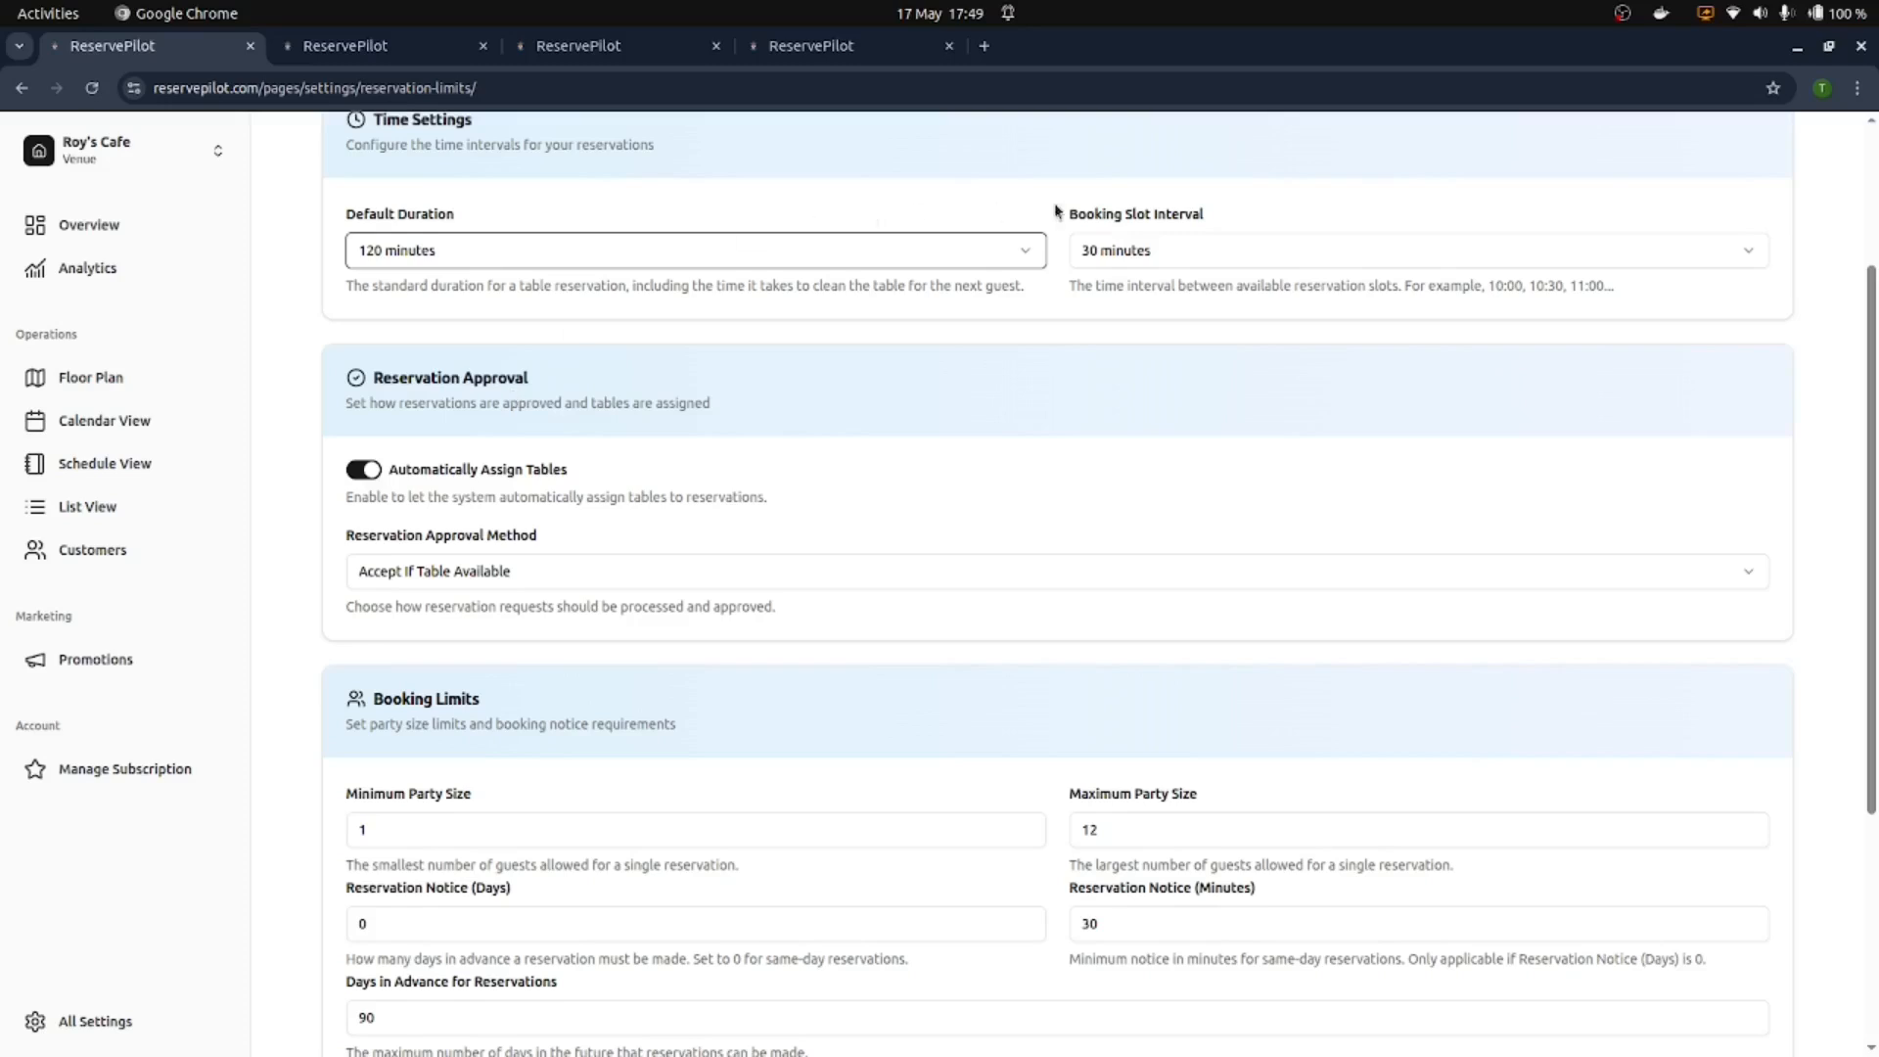
click(1111, 248)
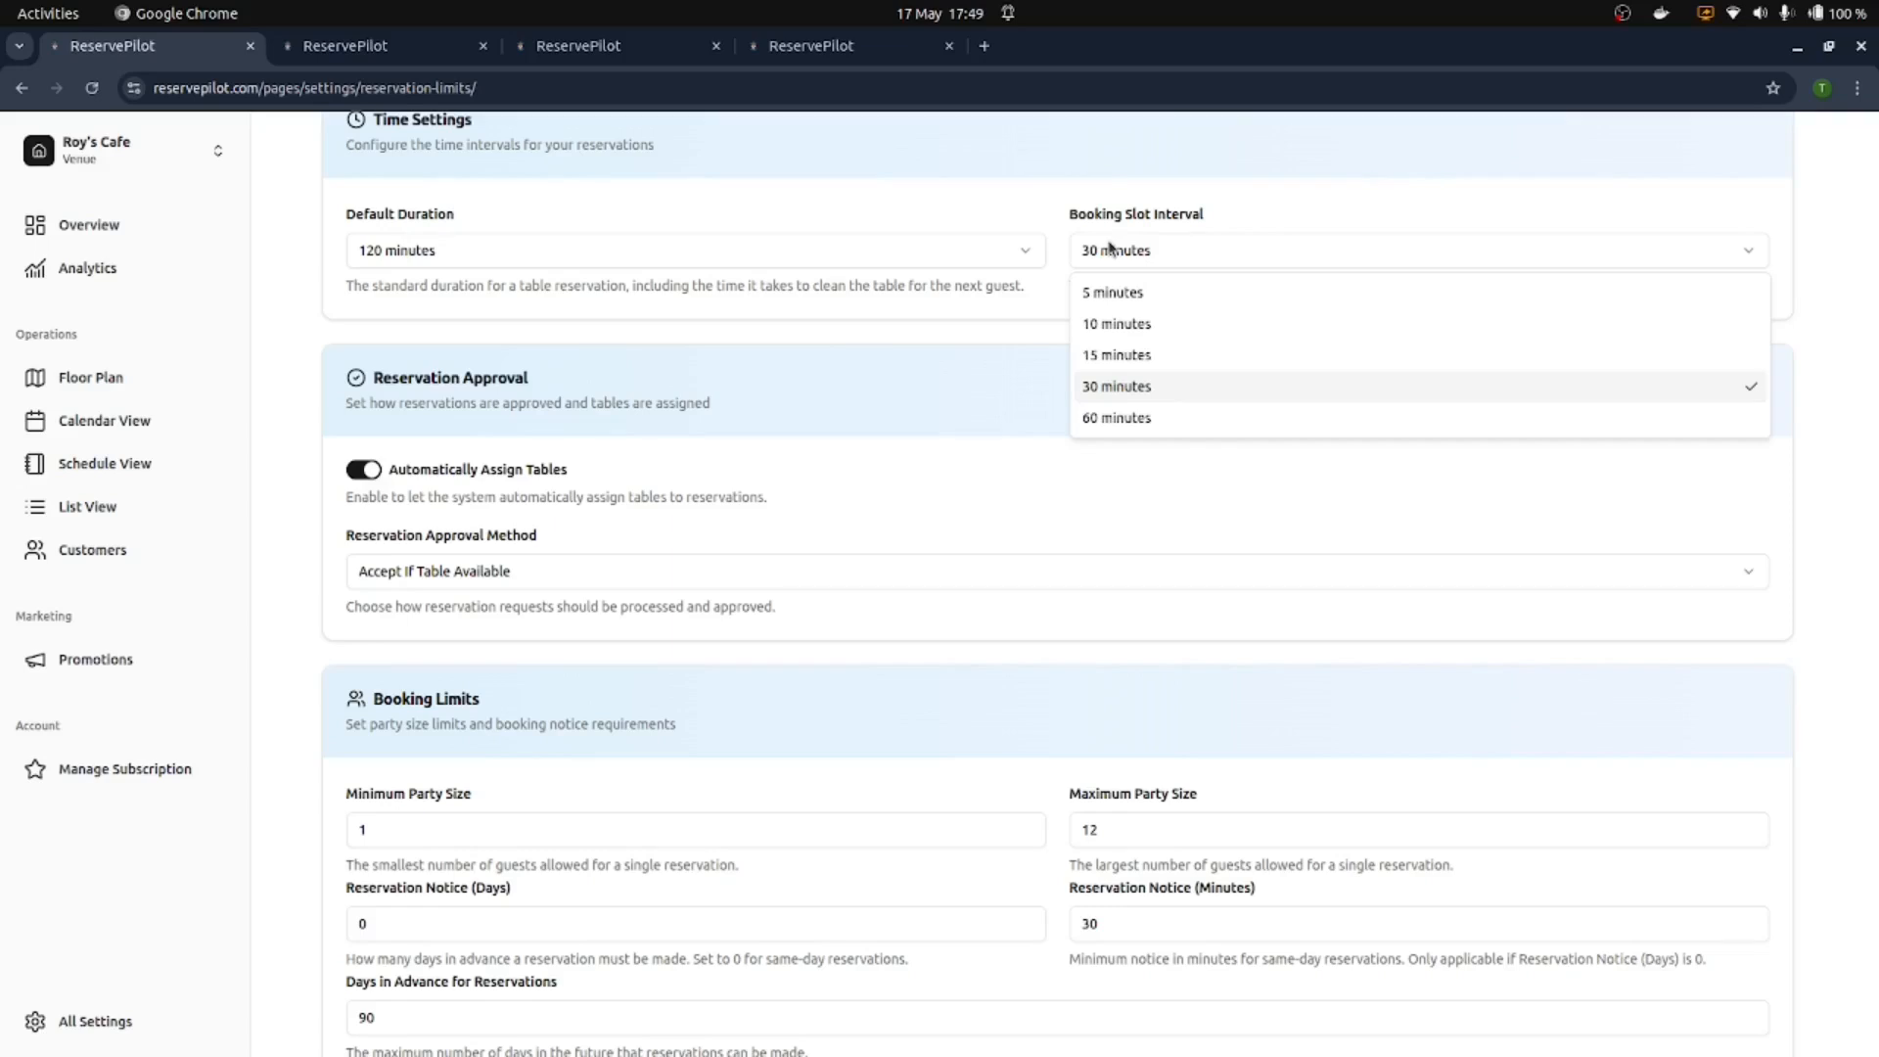
click(1110, 248)
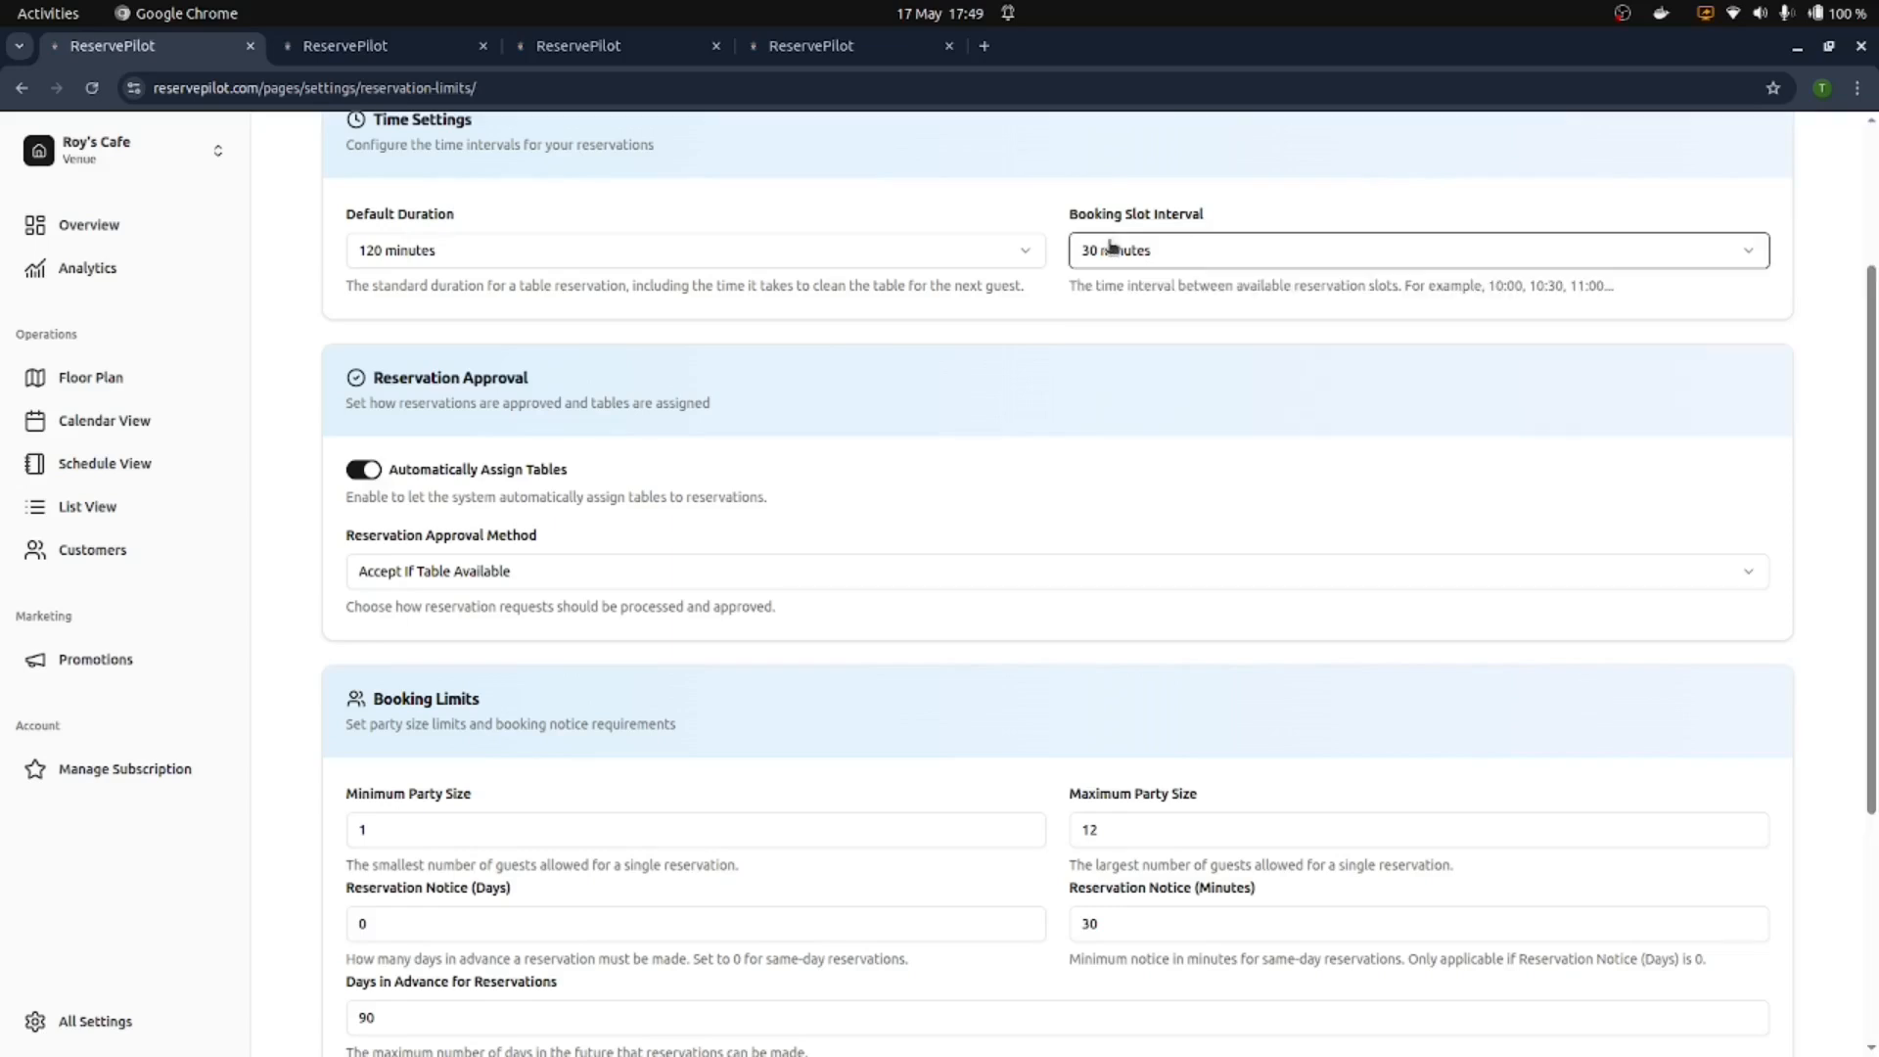
click(1111, 248)
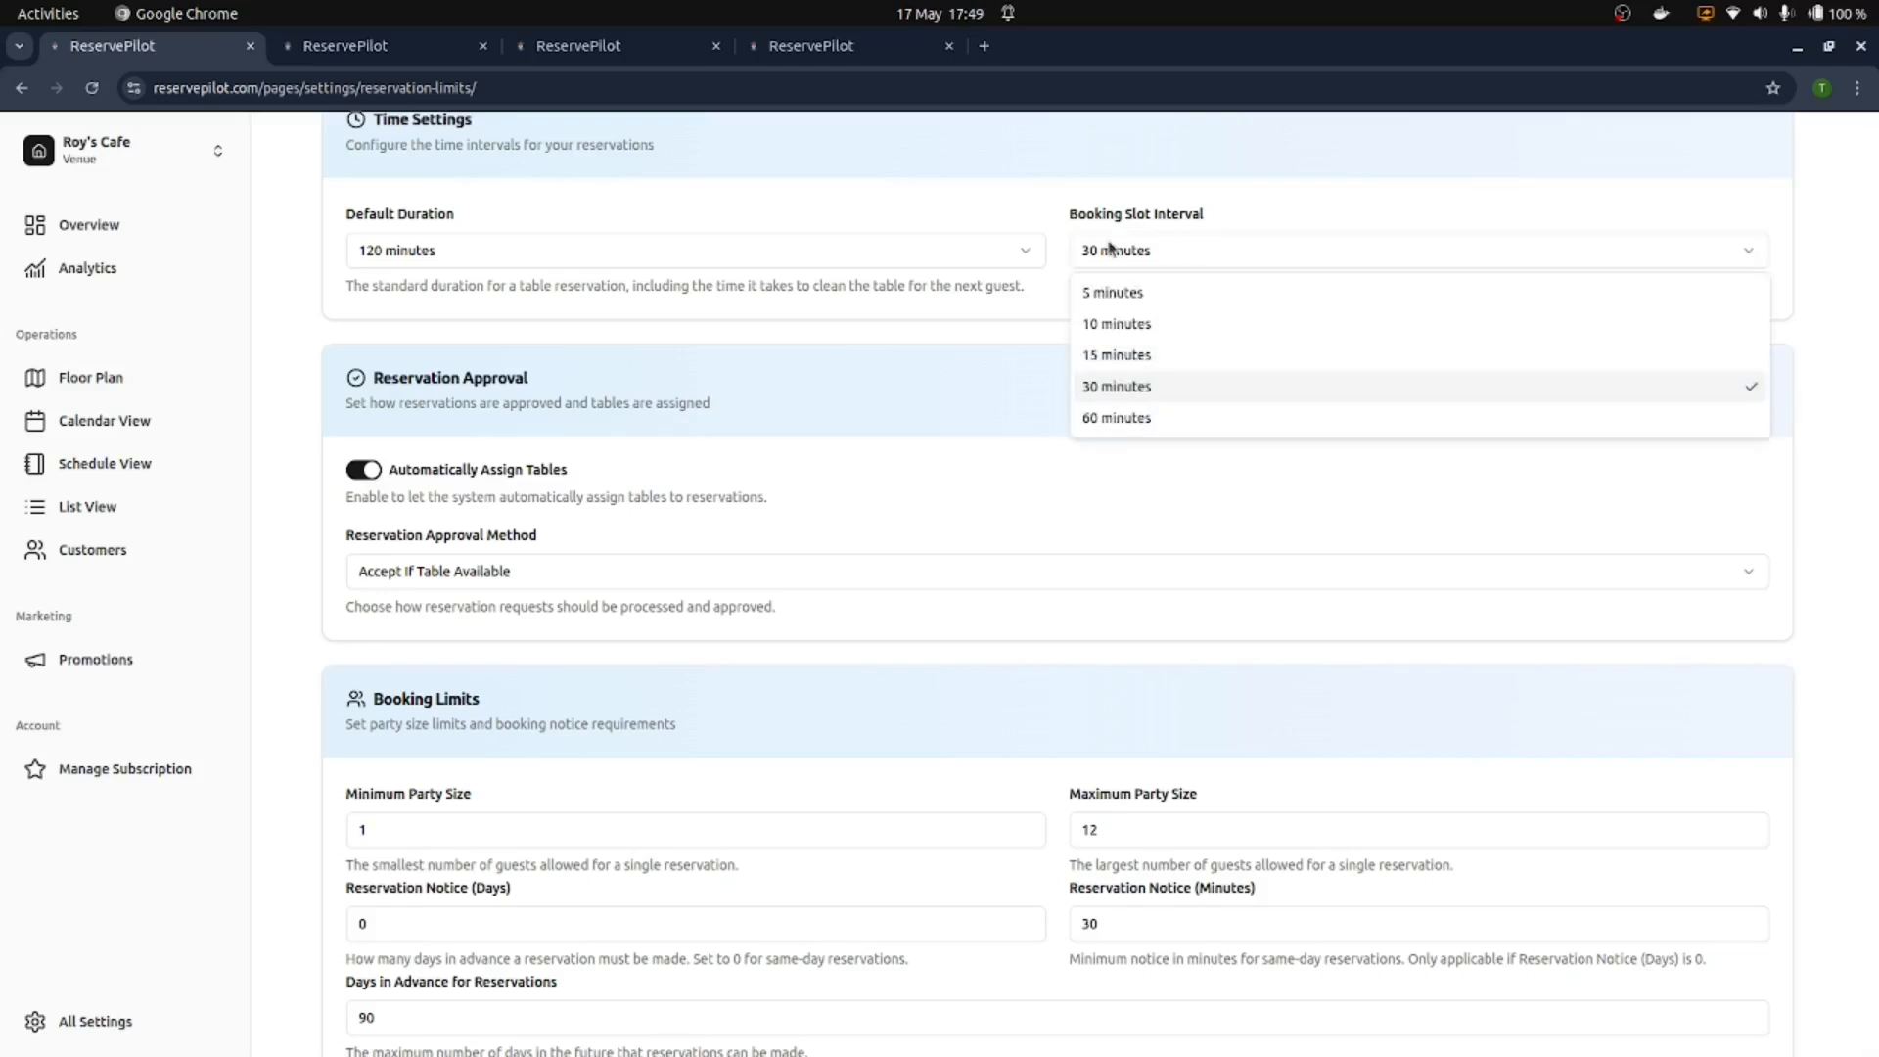
click(1111, 247)
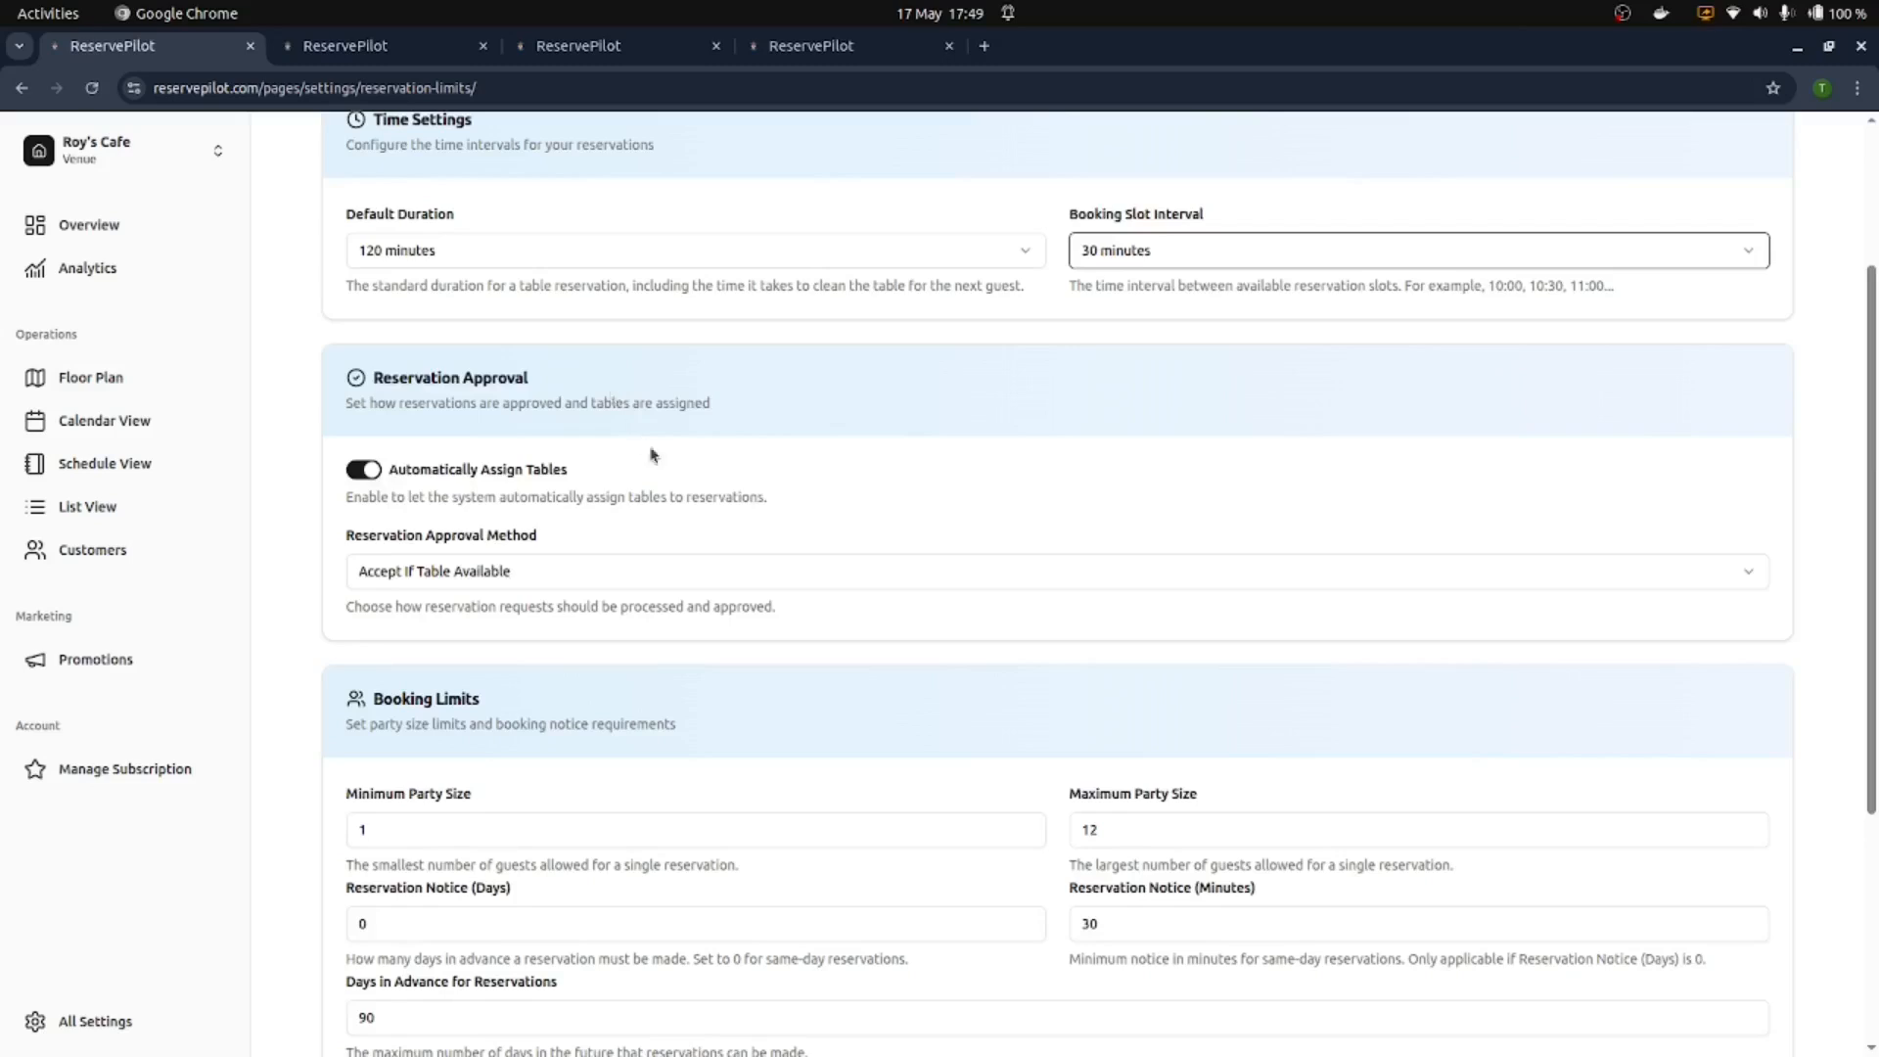
scroll(655, 456, down, 5)
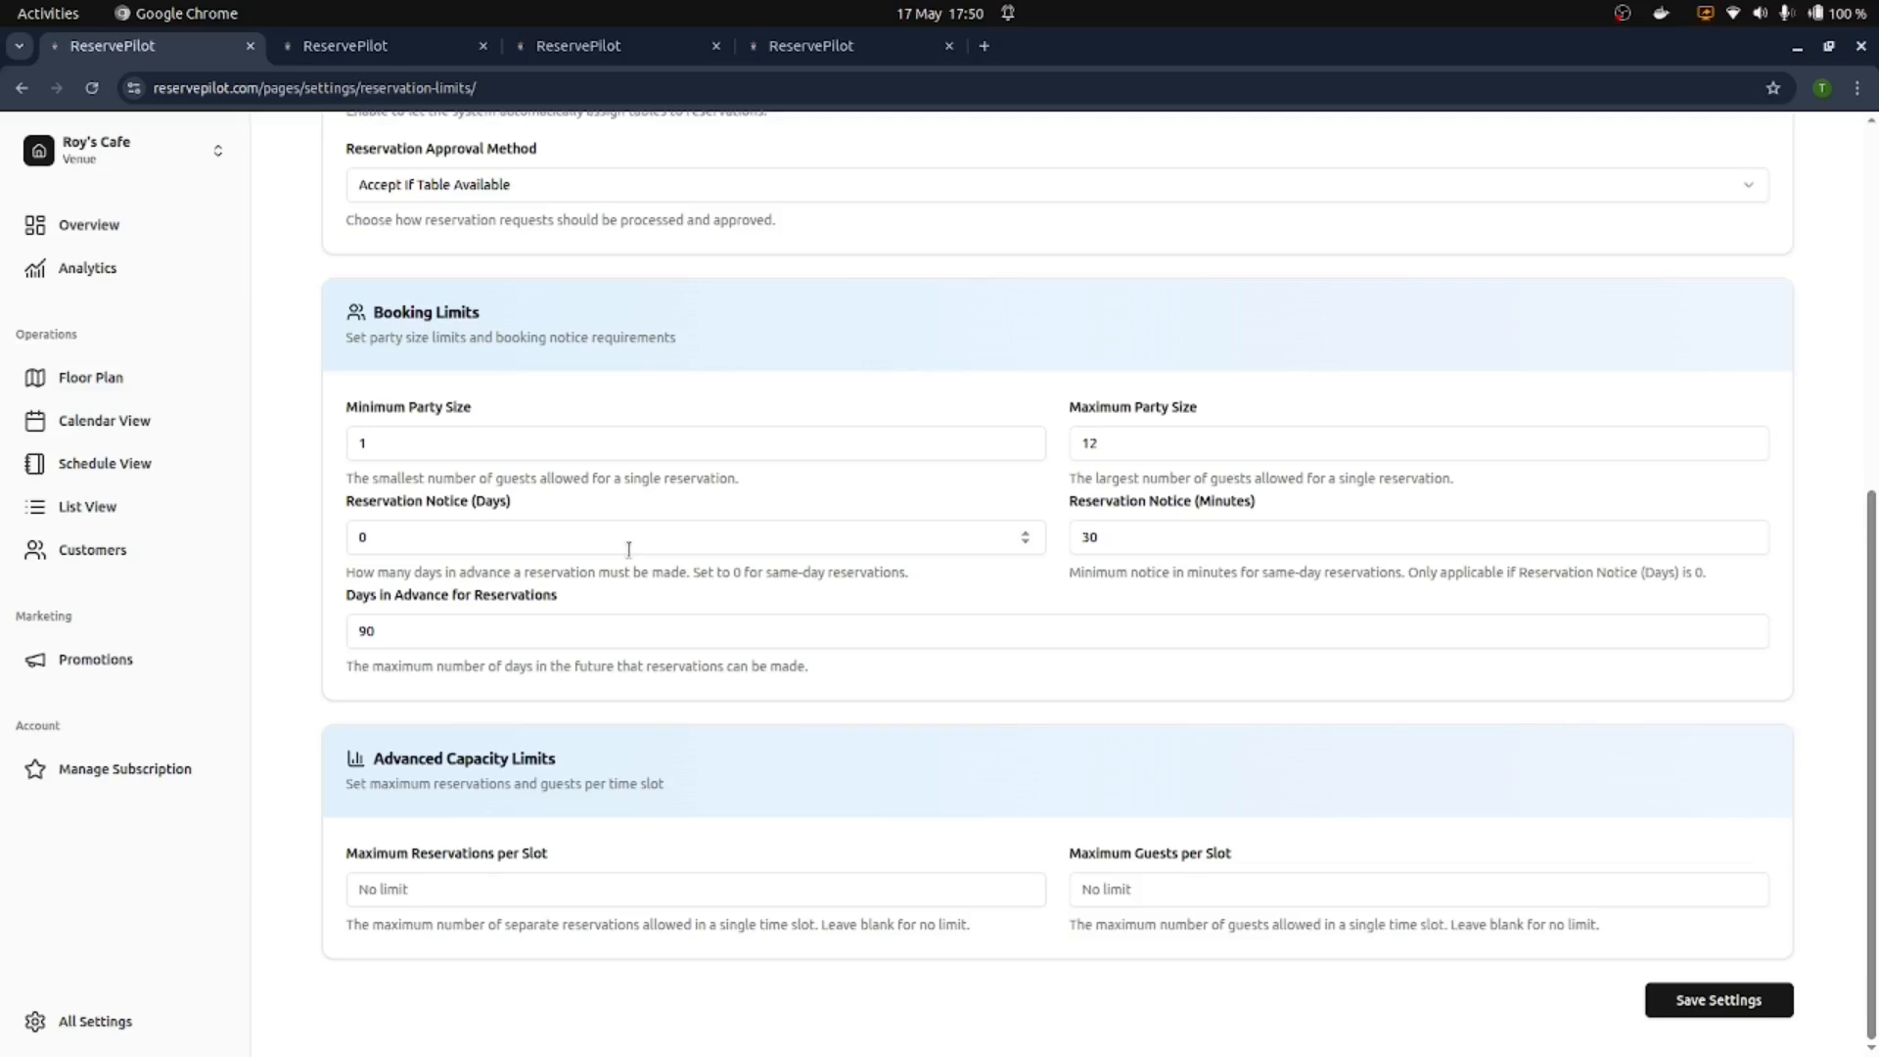
click(1027, 533)
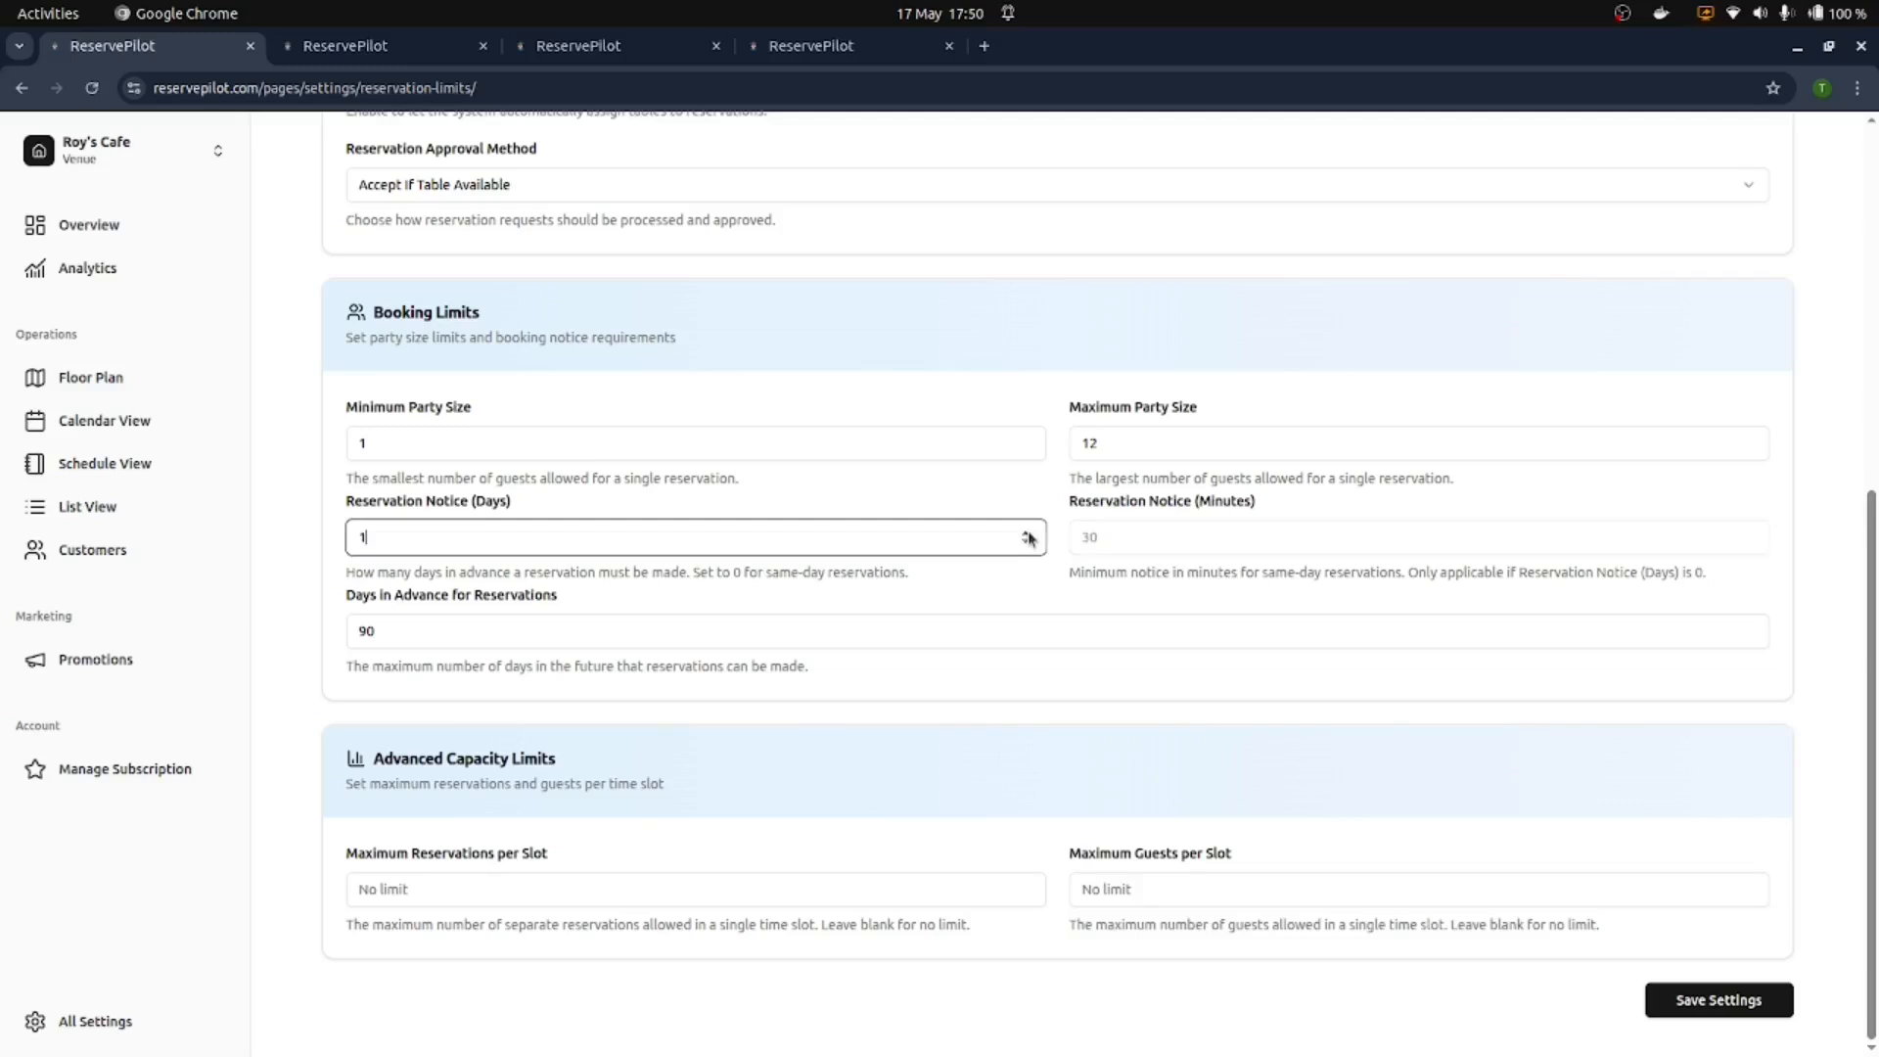
click(1028, 541)
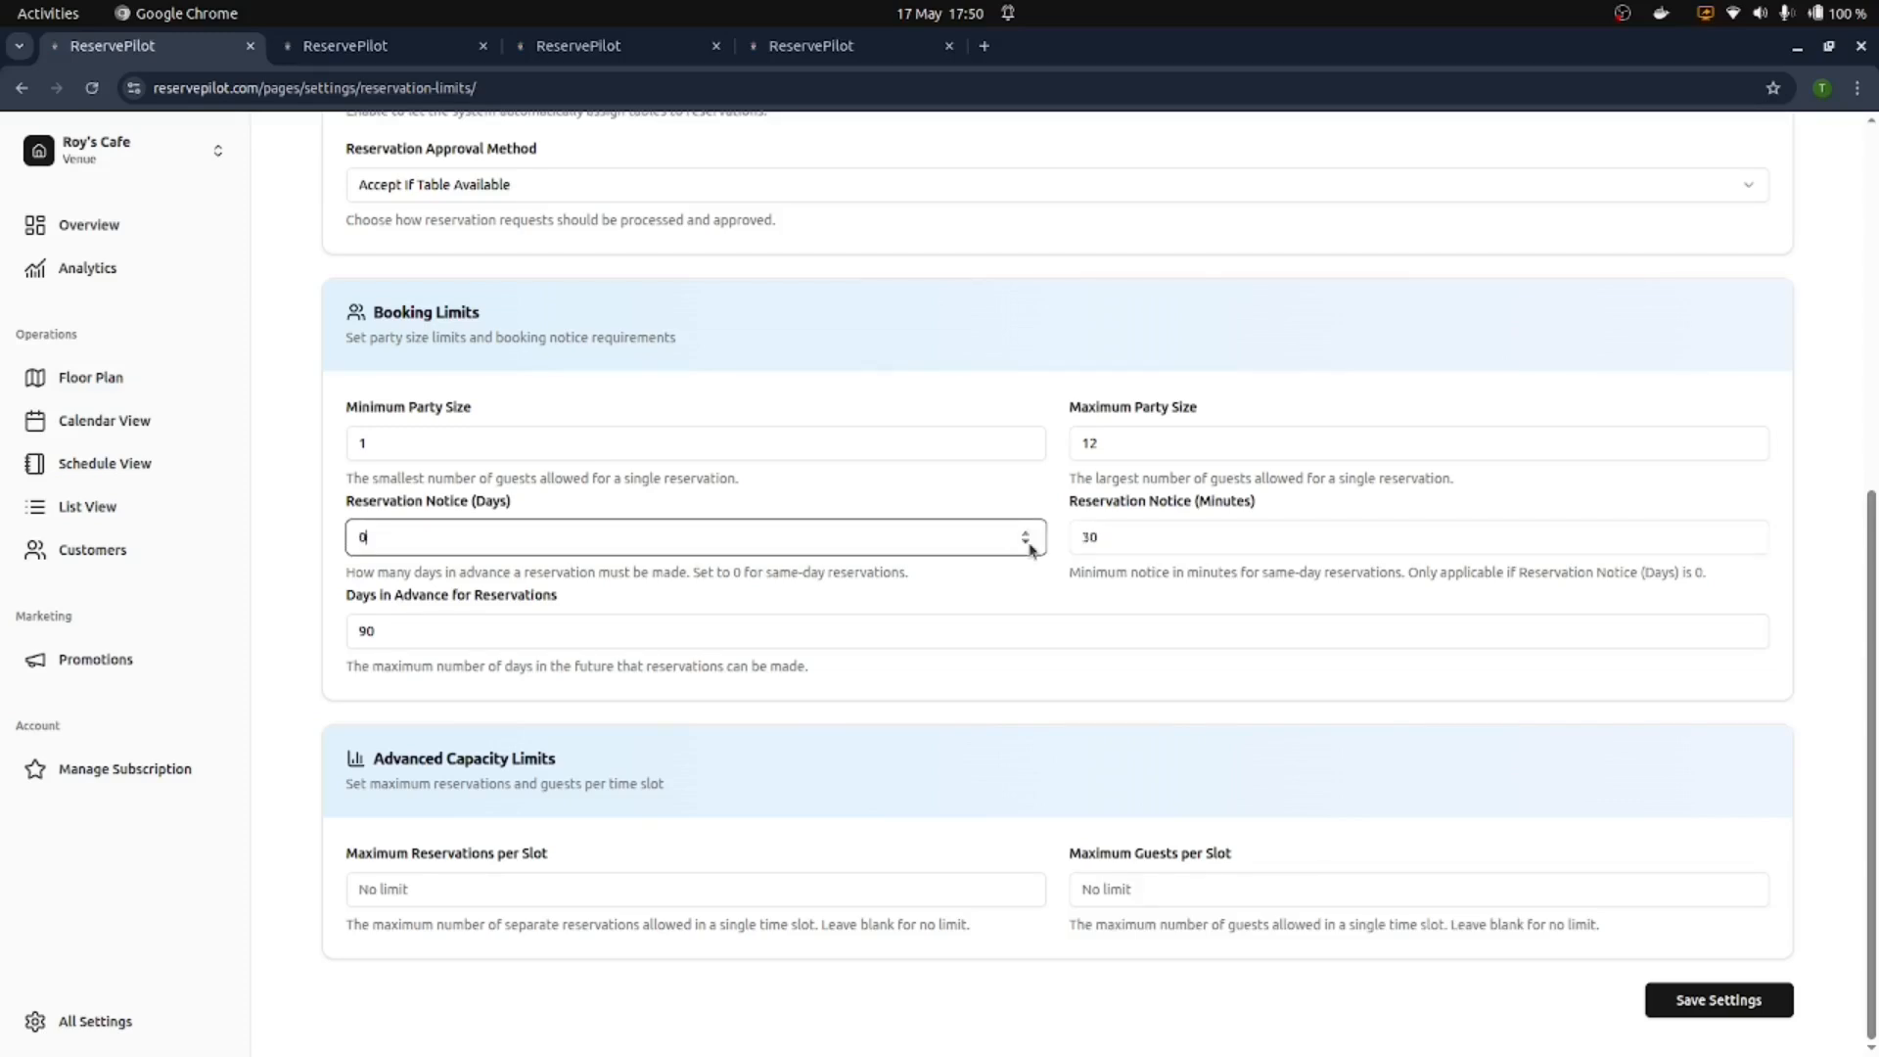
click(1125, 597)
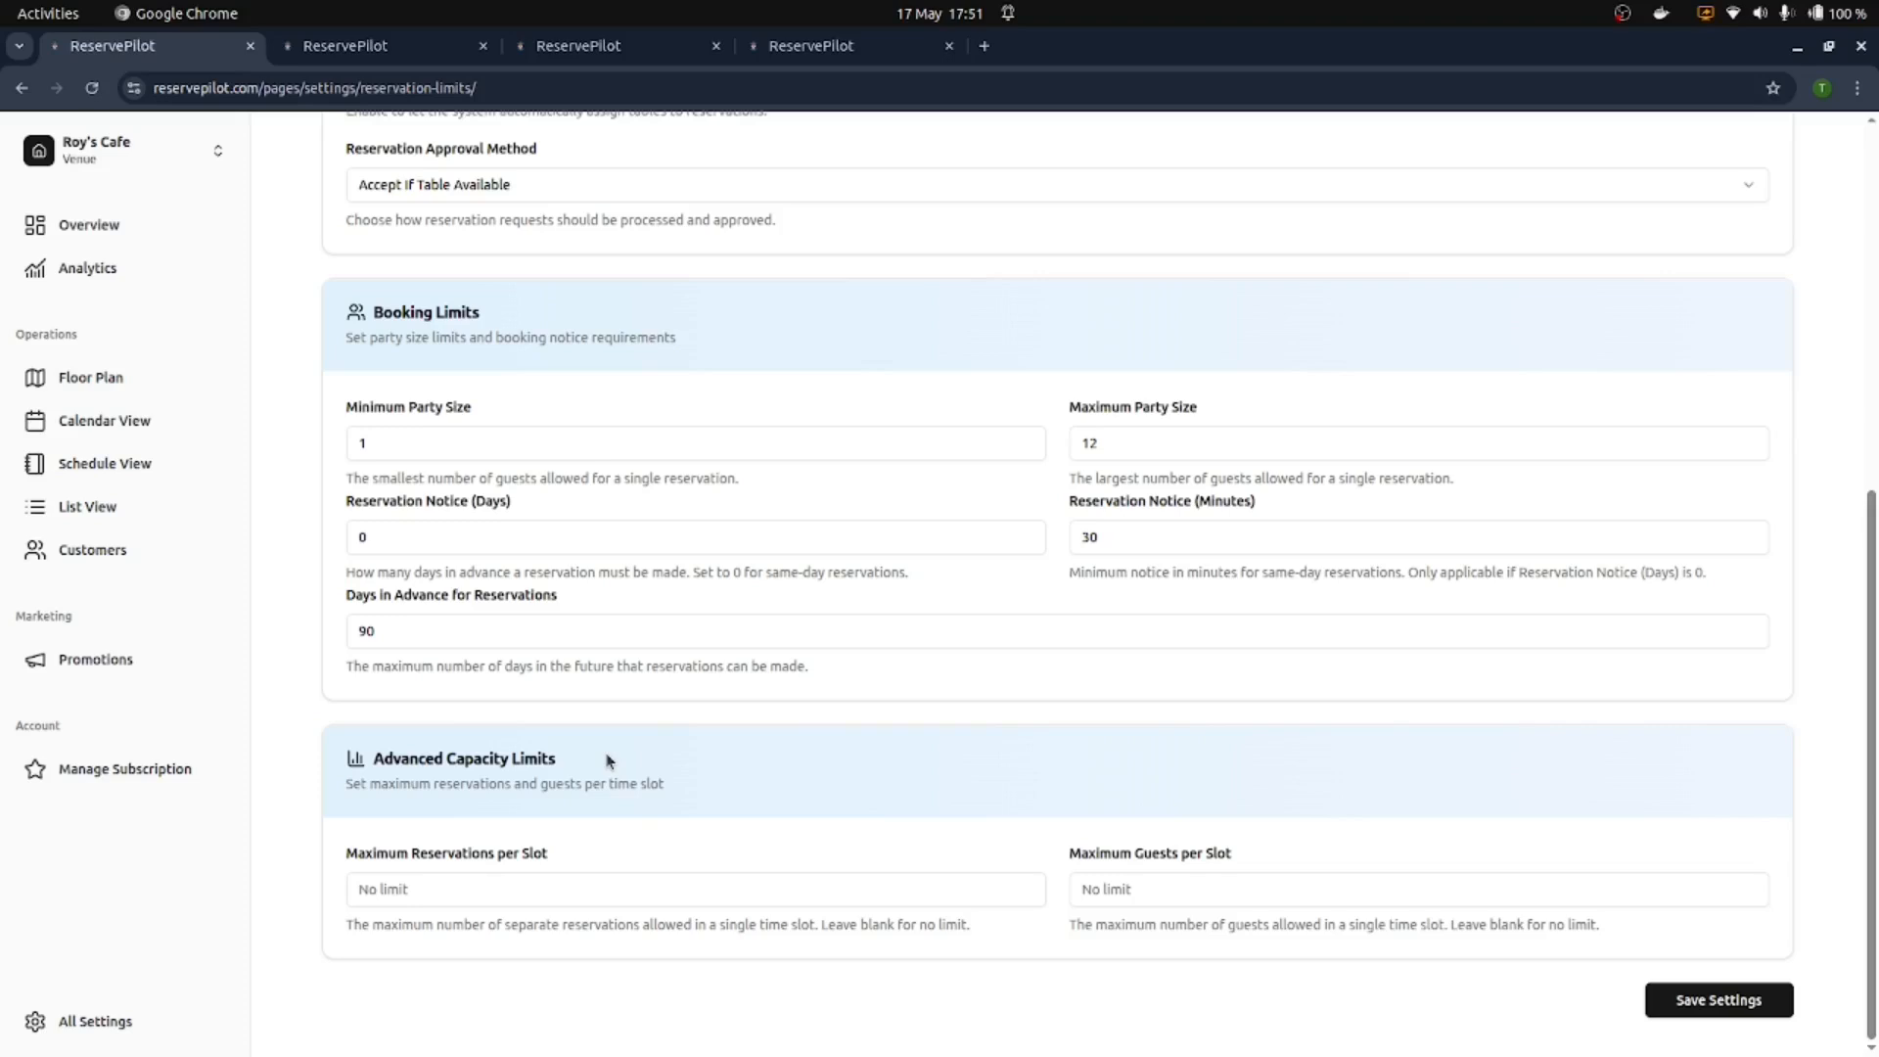
scroll(603, 739, up, 6)
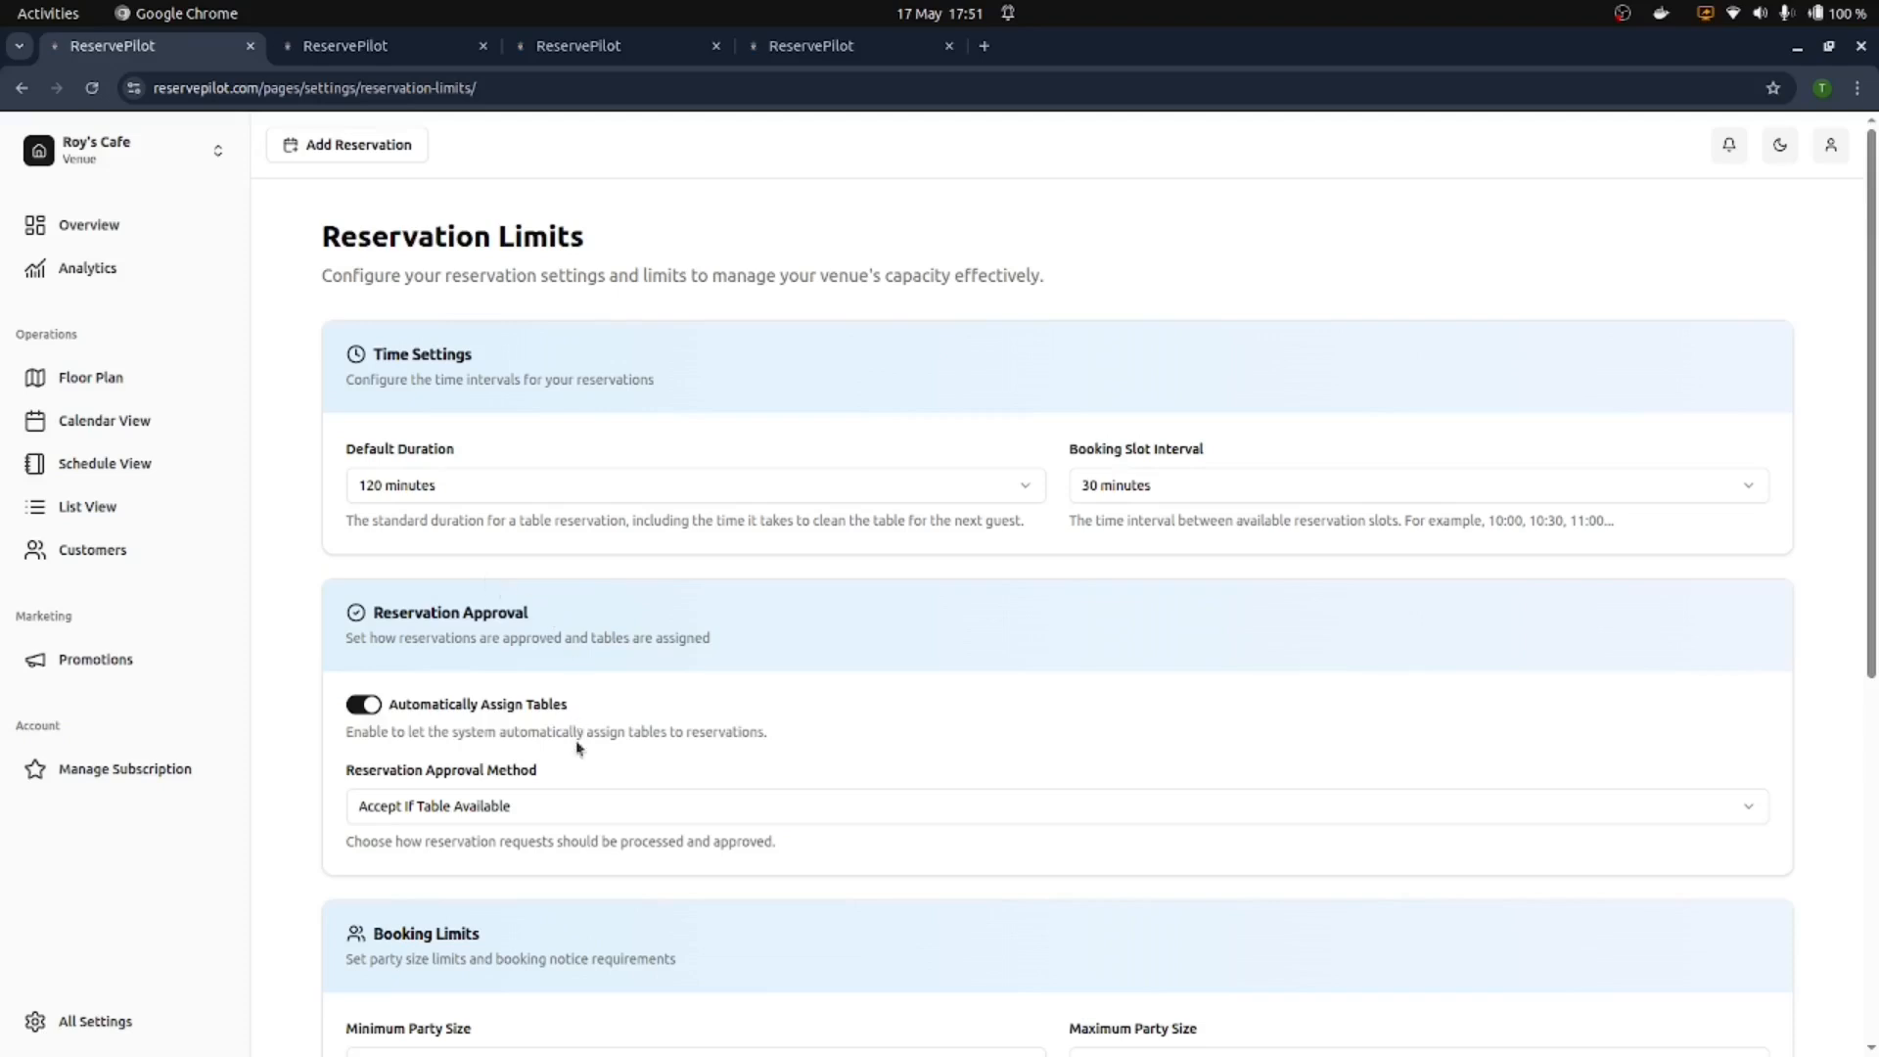
Step: Switch the approval method to Accept All and turn off automatic table assignment
click(487, 812)
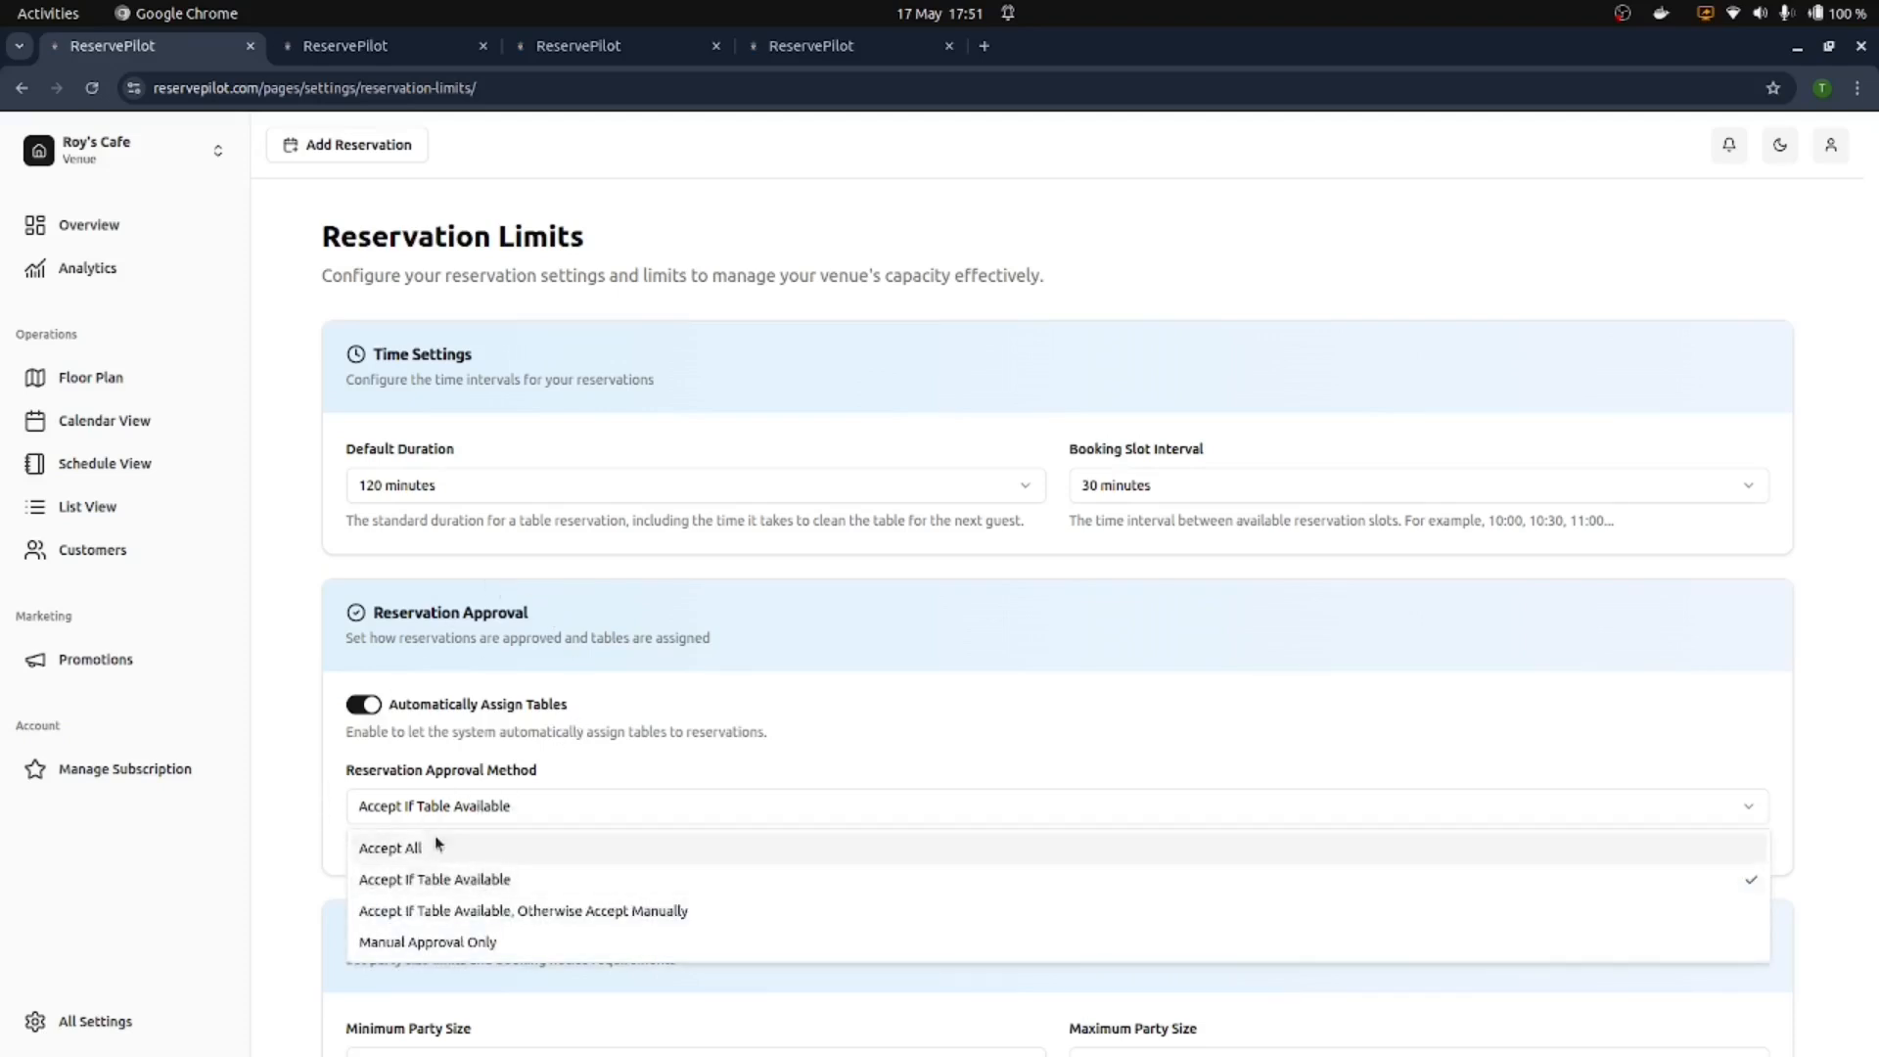
click(443, 843)
click(375, 705)
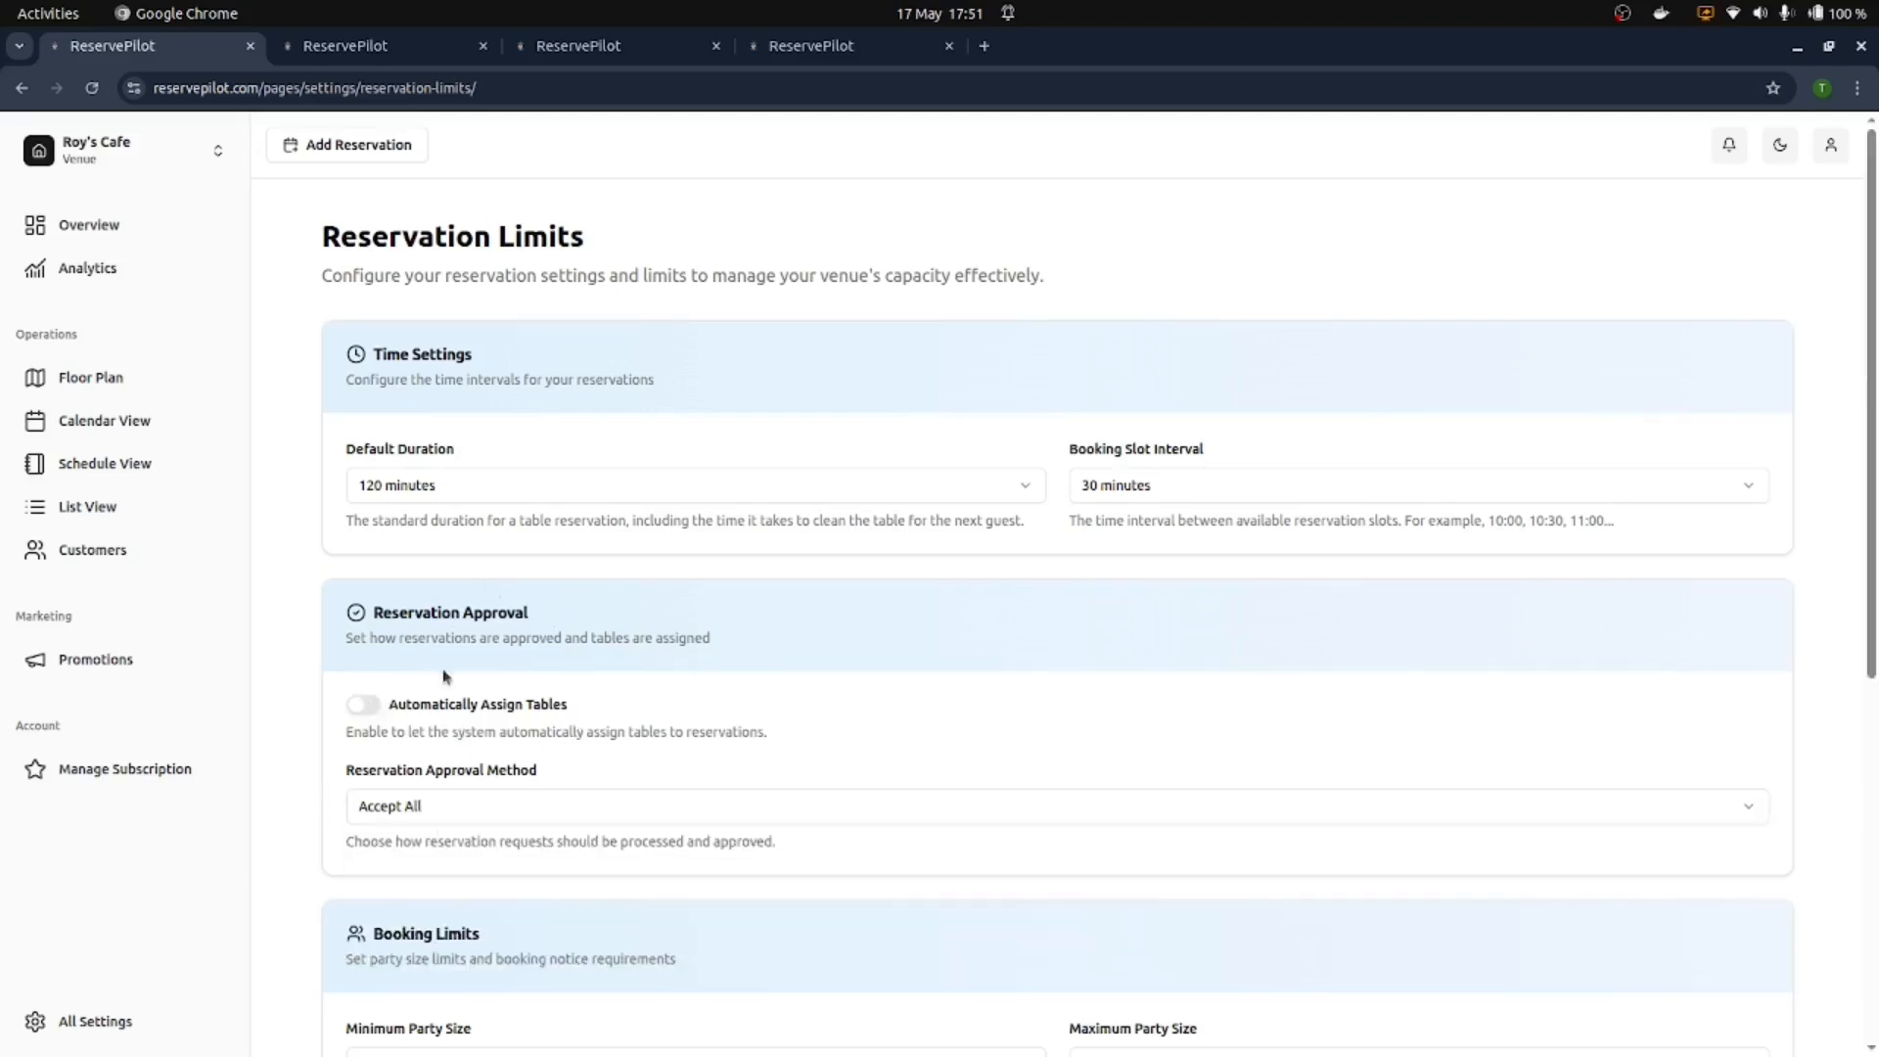
scroll(500, 676, down, 4)
scroll(533, 658, down, 3)
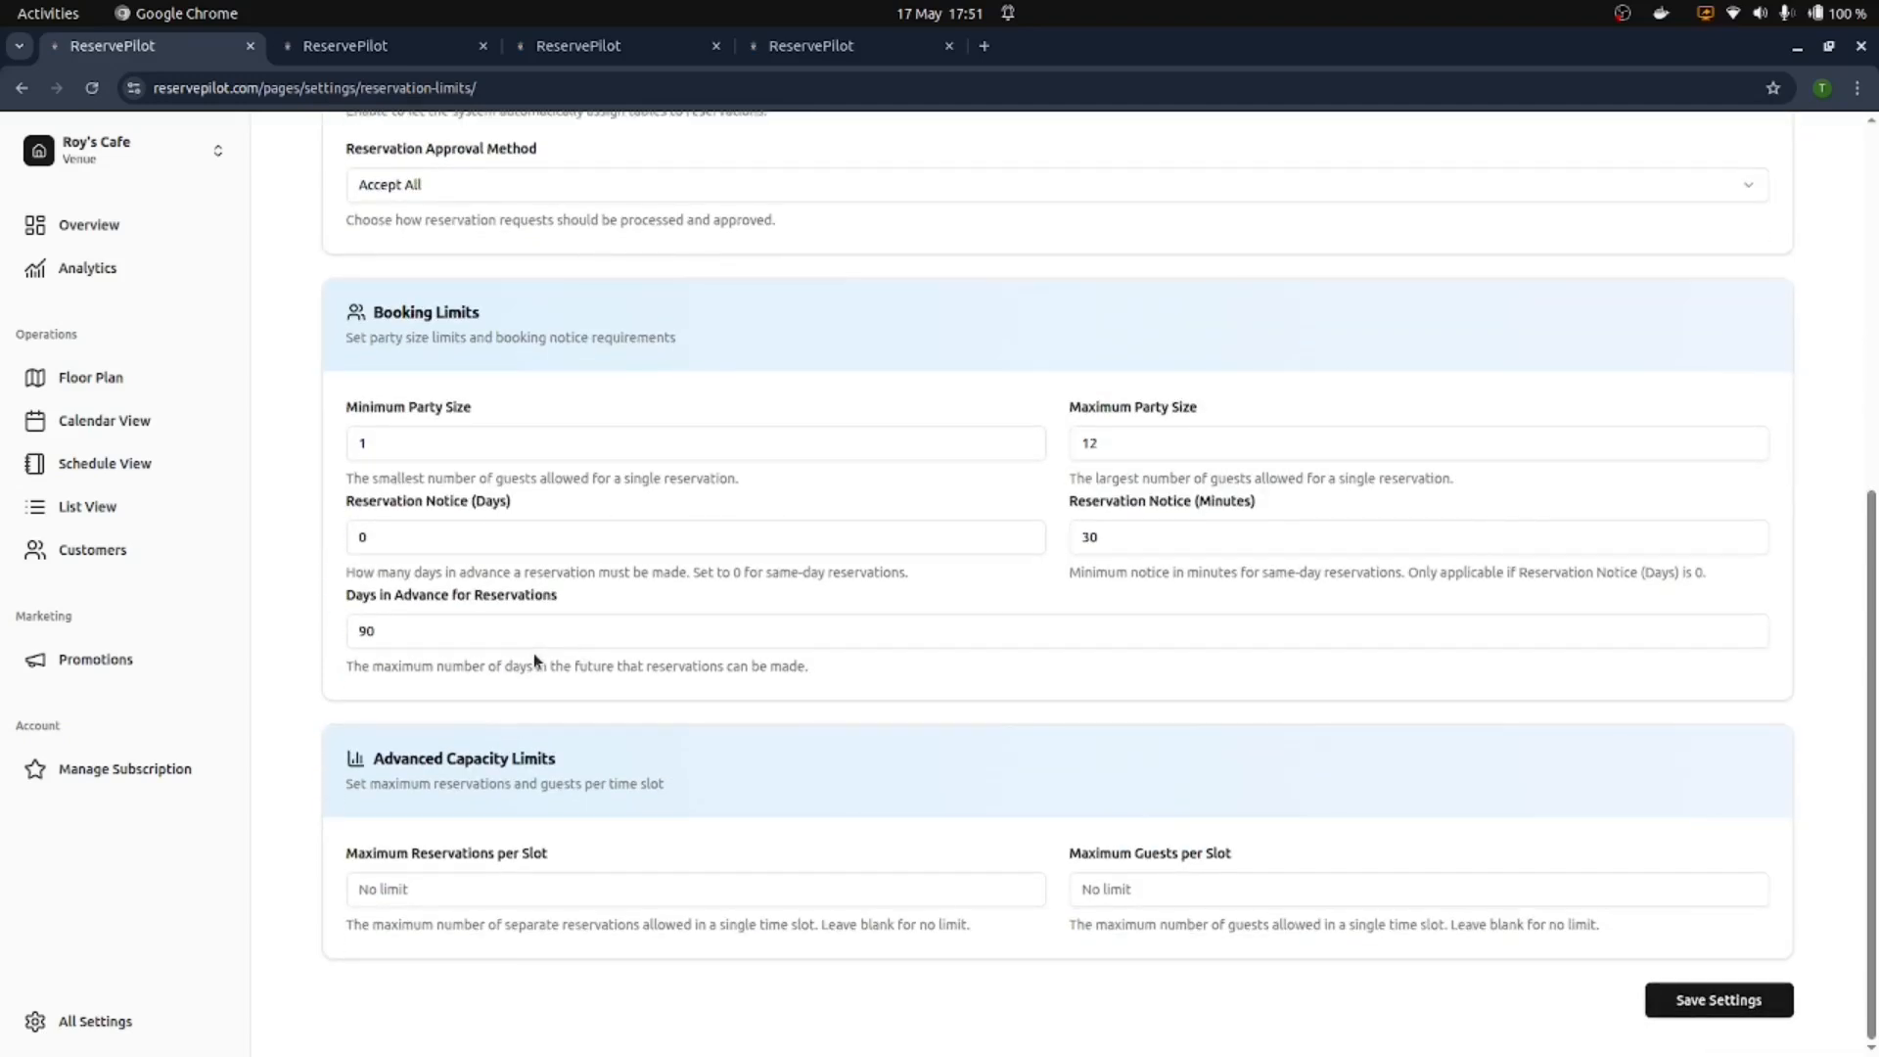
Step: Cap each slot at 5 reservations and 30 guests
click(464, 888)
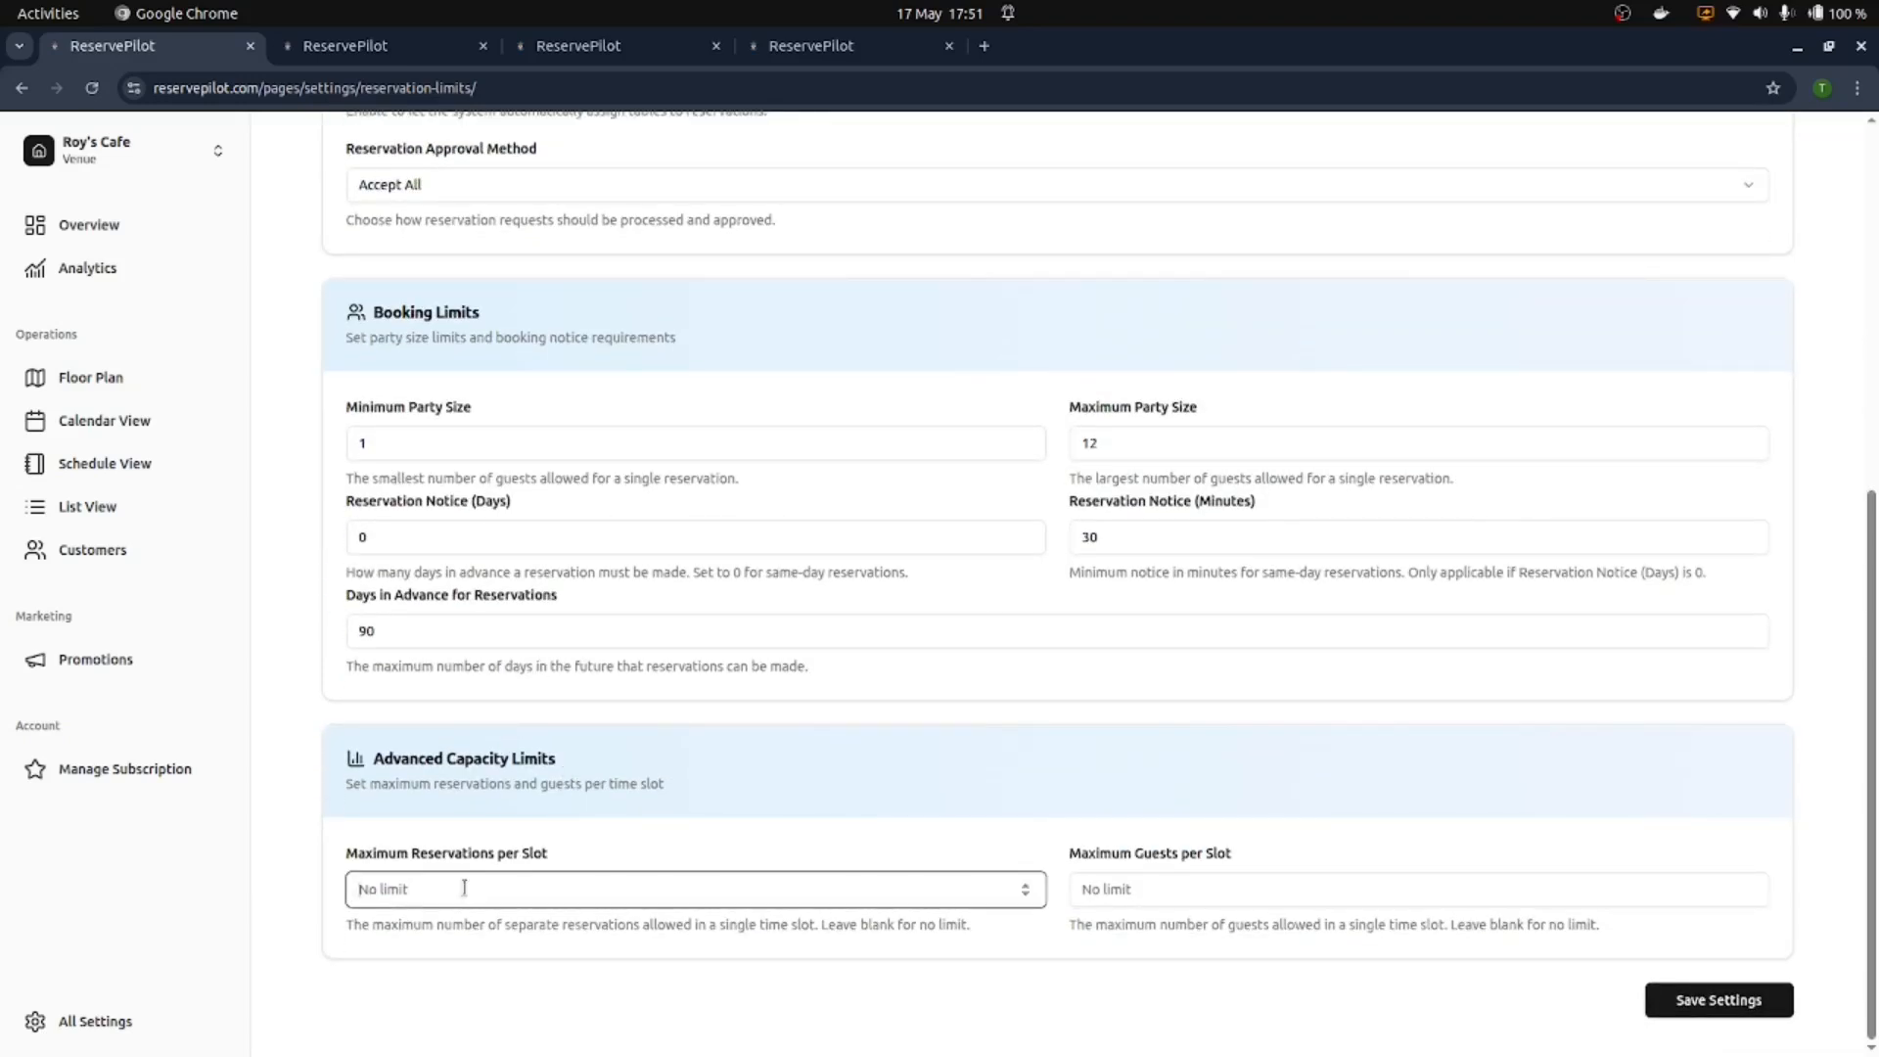
text(2)
click(1027, 886)
click(1027, 886)
click(1027, 886)
click(978, 860)
click(1632, 895)
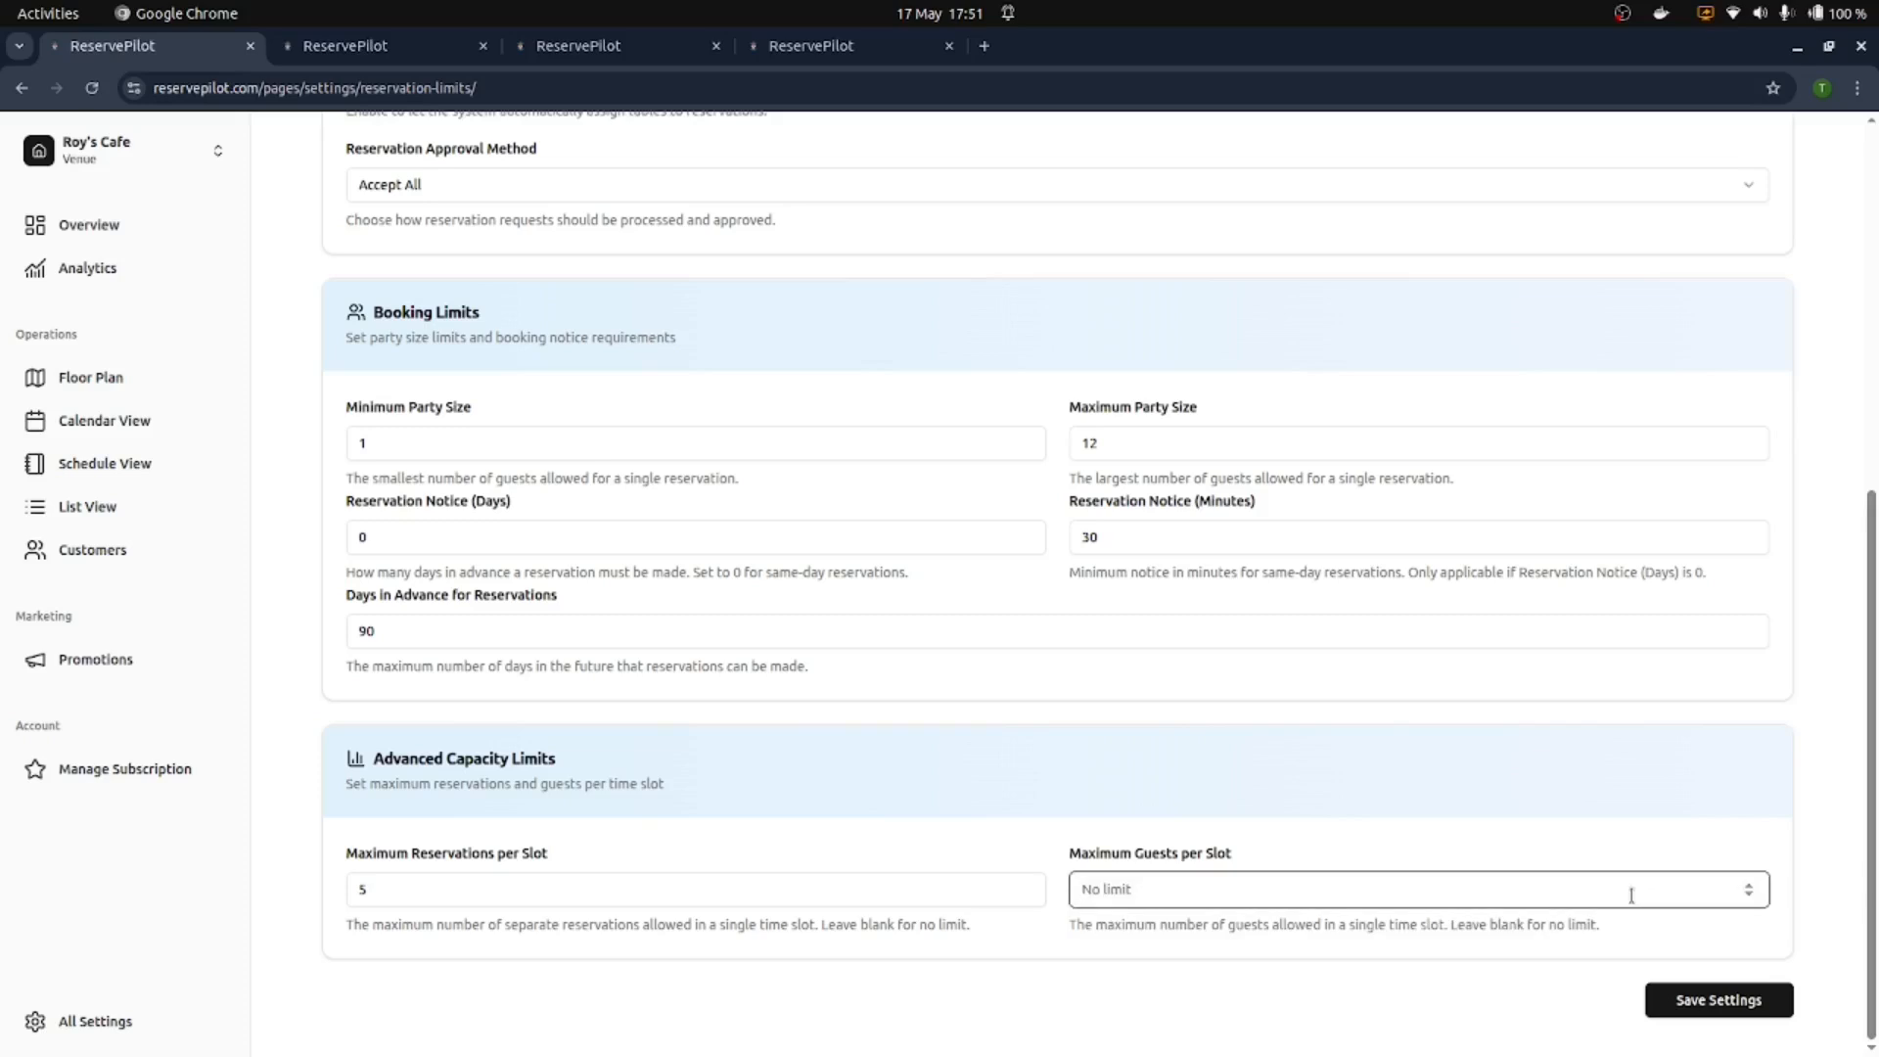
text(30)
click(1575, 871)
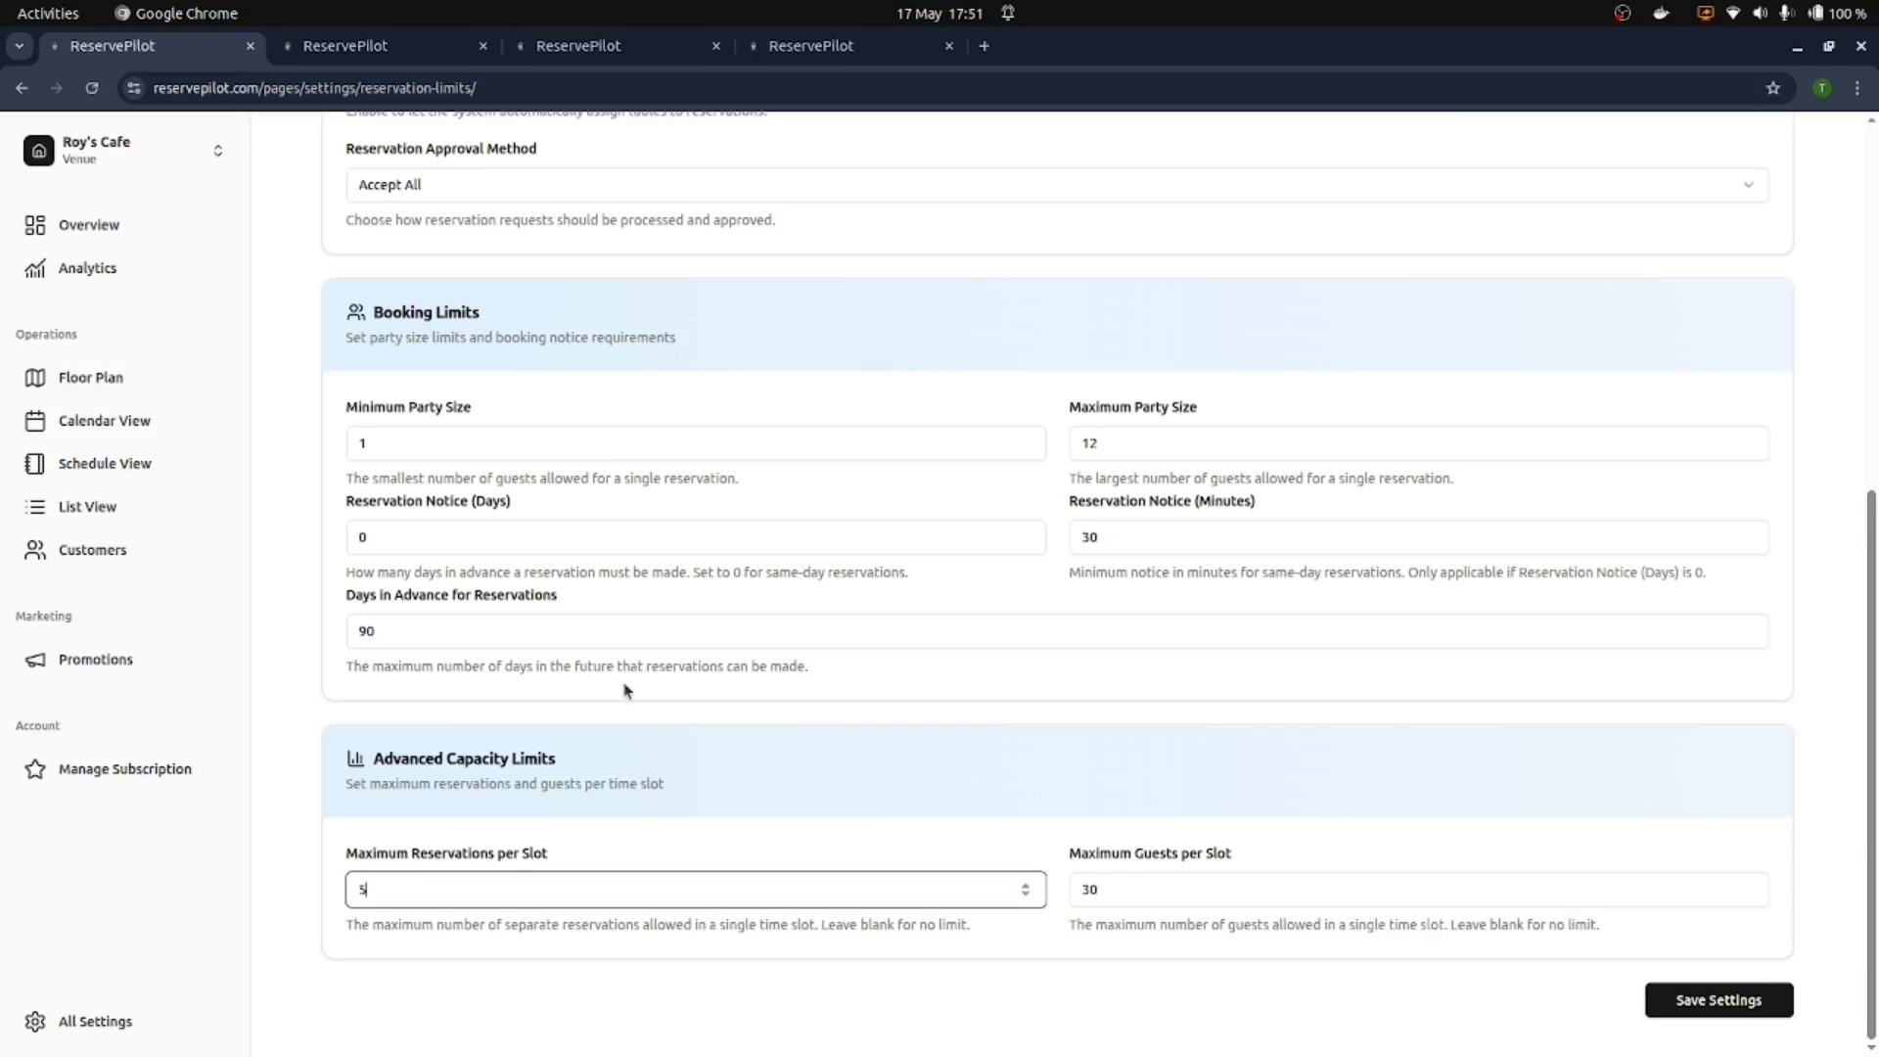
Step: Clear both per-slot caps back to no limit
key(BackSpace)
click(1241, 886)
key(ctrl+a)
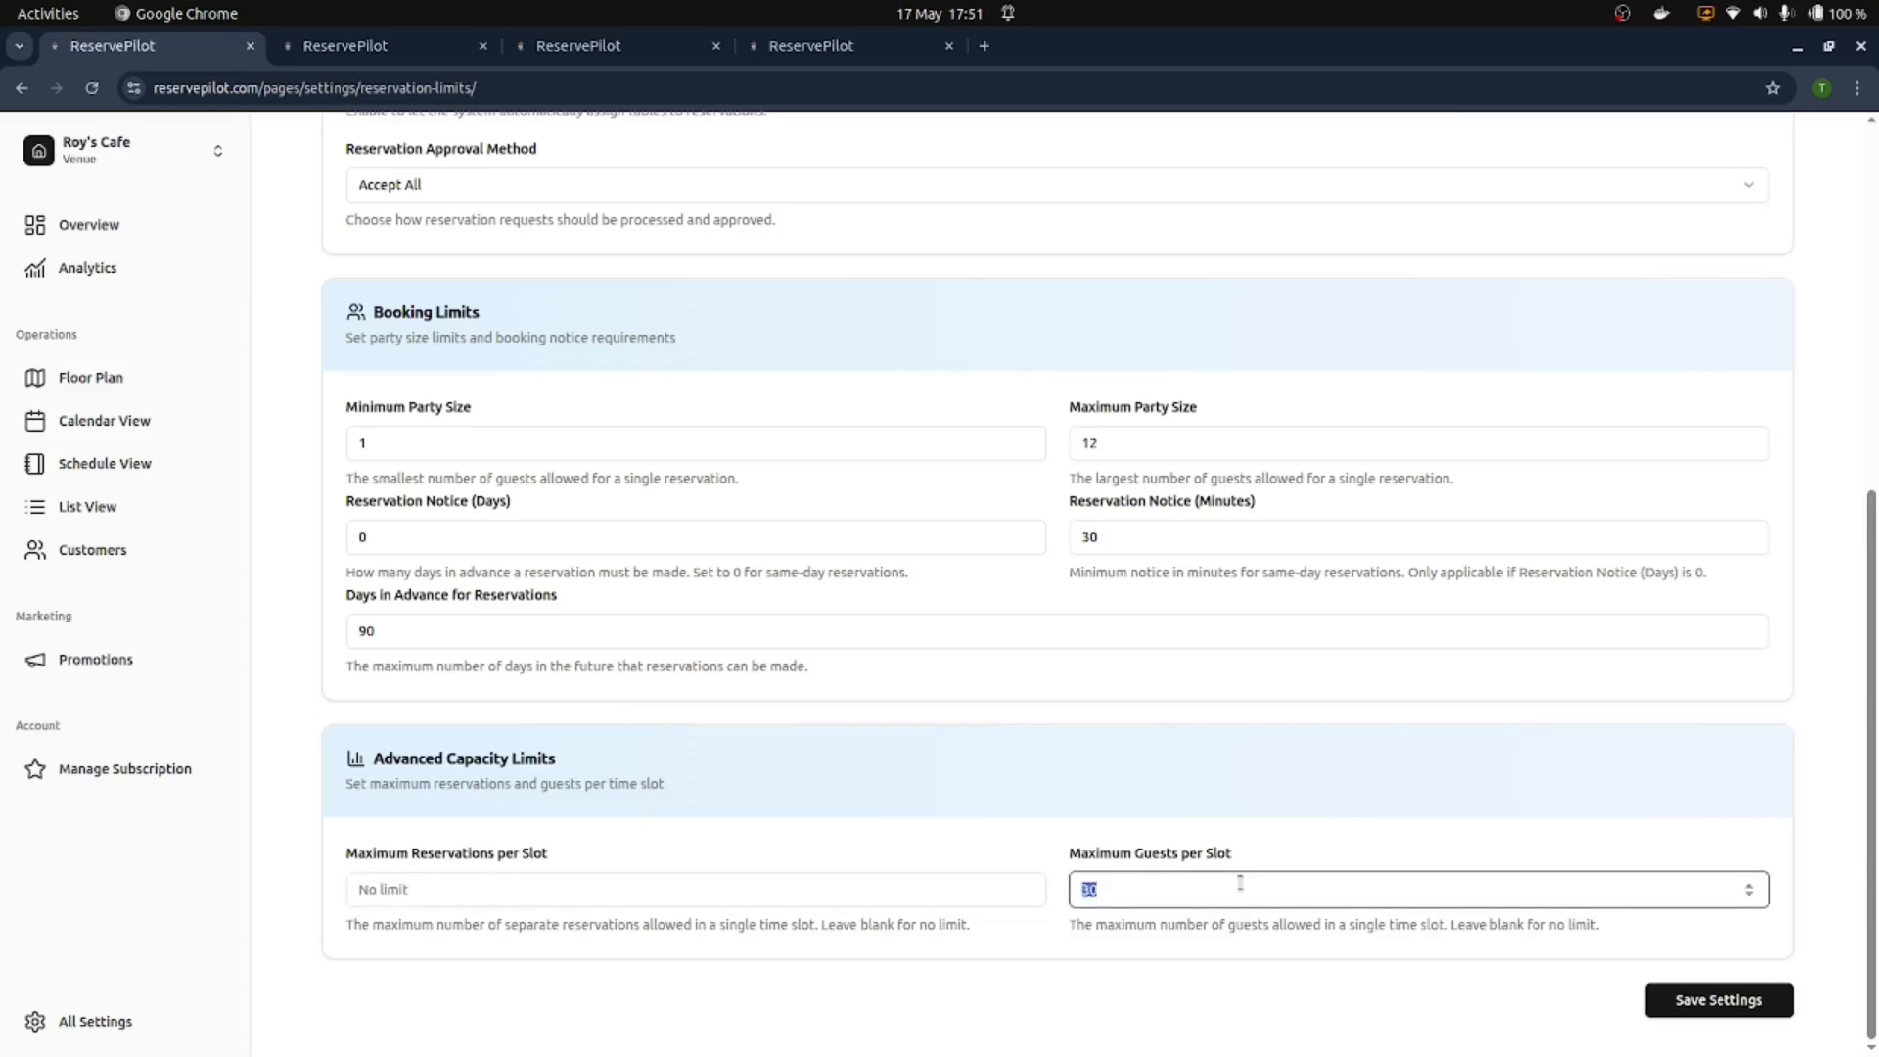
key(BackSpace)
click(1268, 837)
scroll(1150, 470, up, 5)
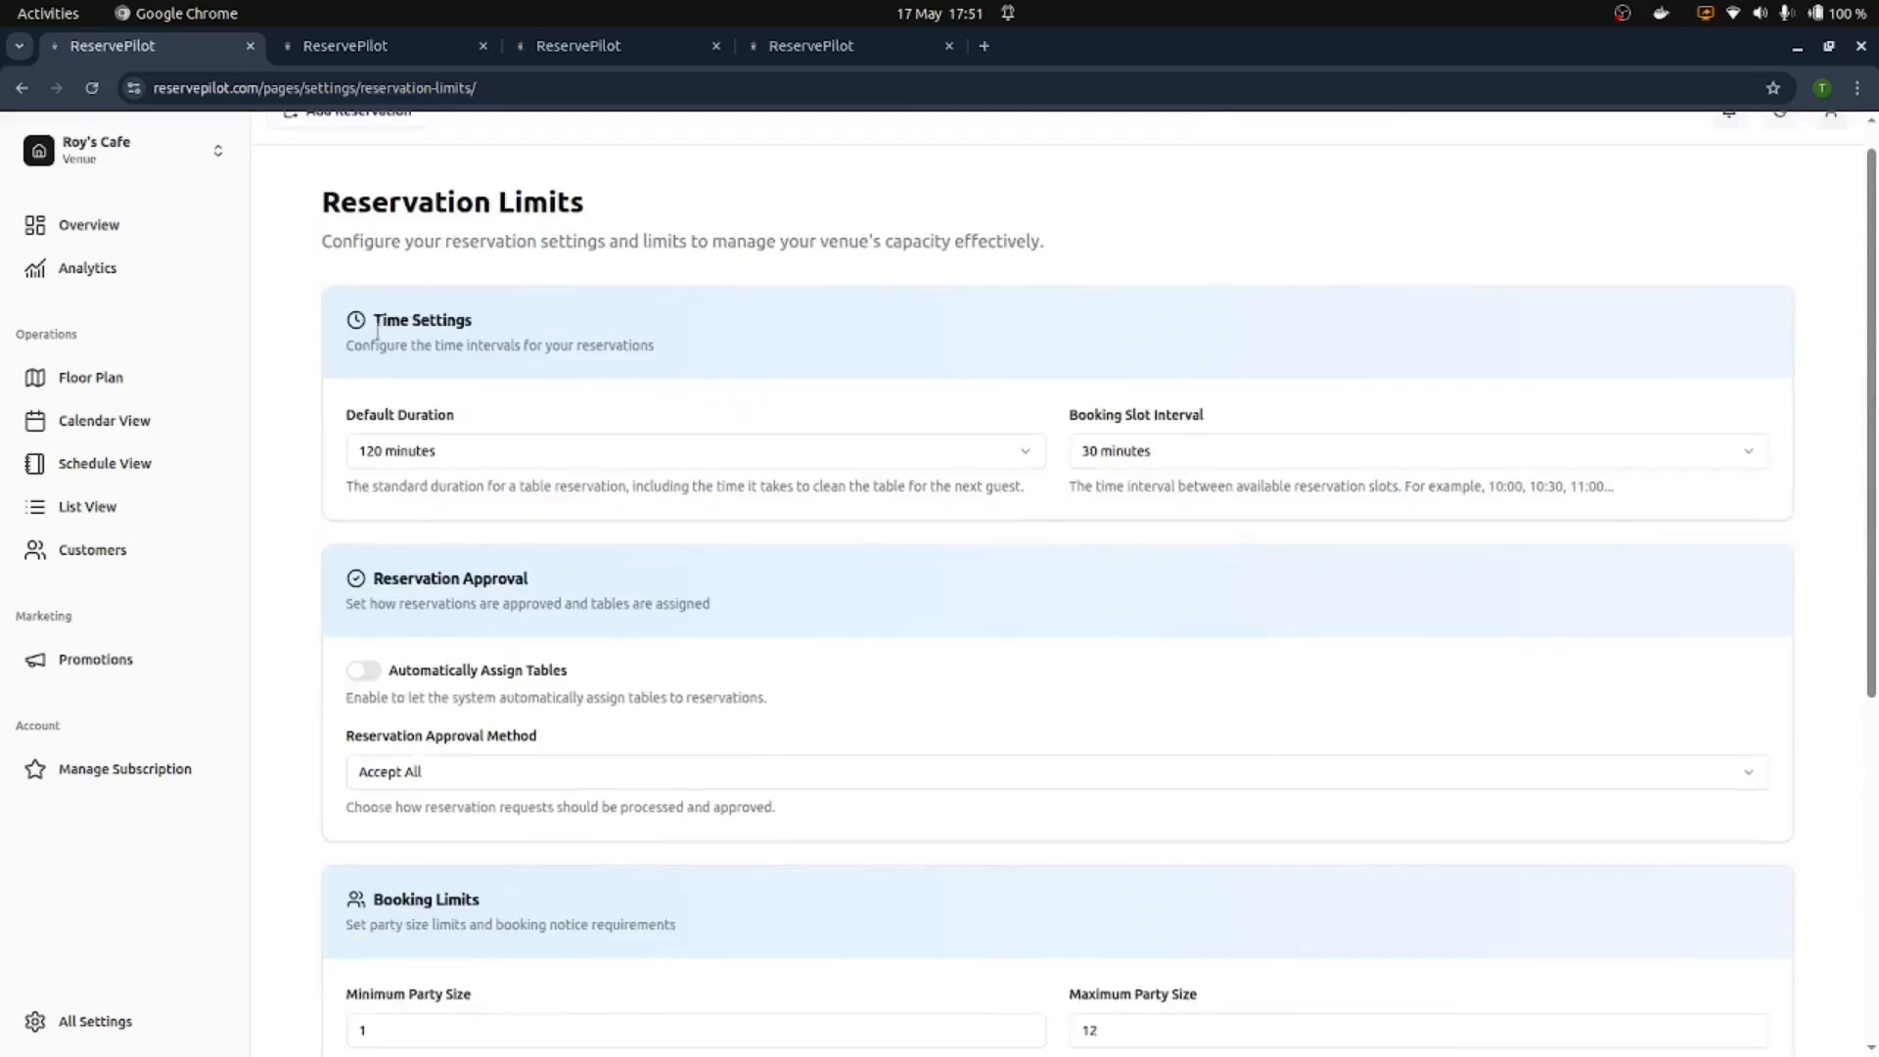
scroll(1384, 559, down, 4)
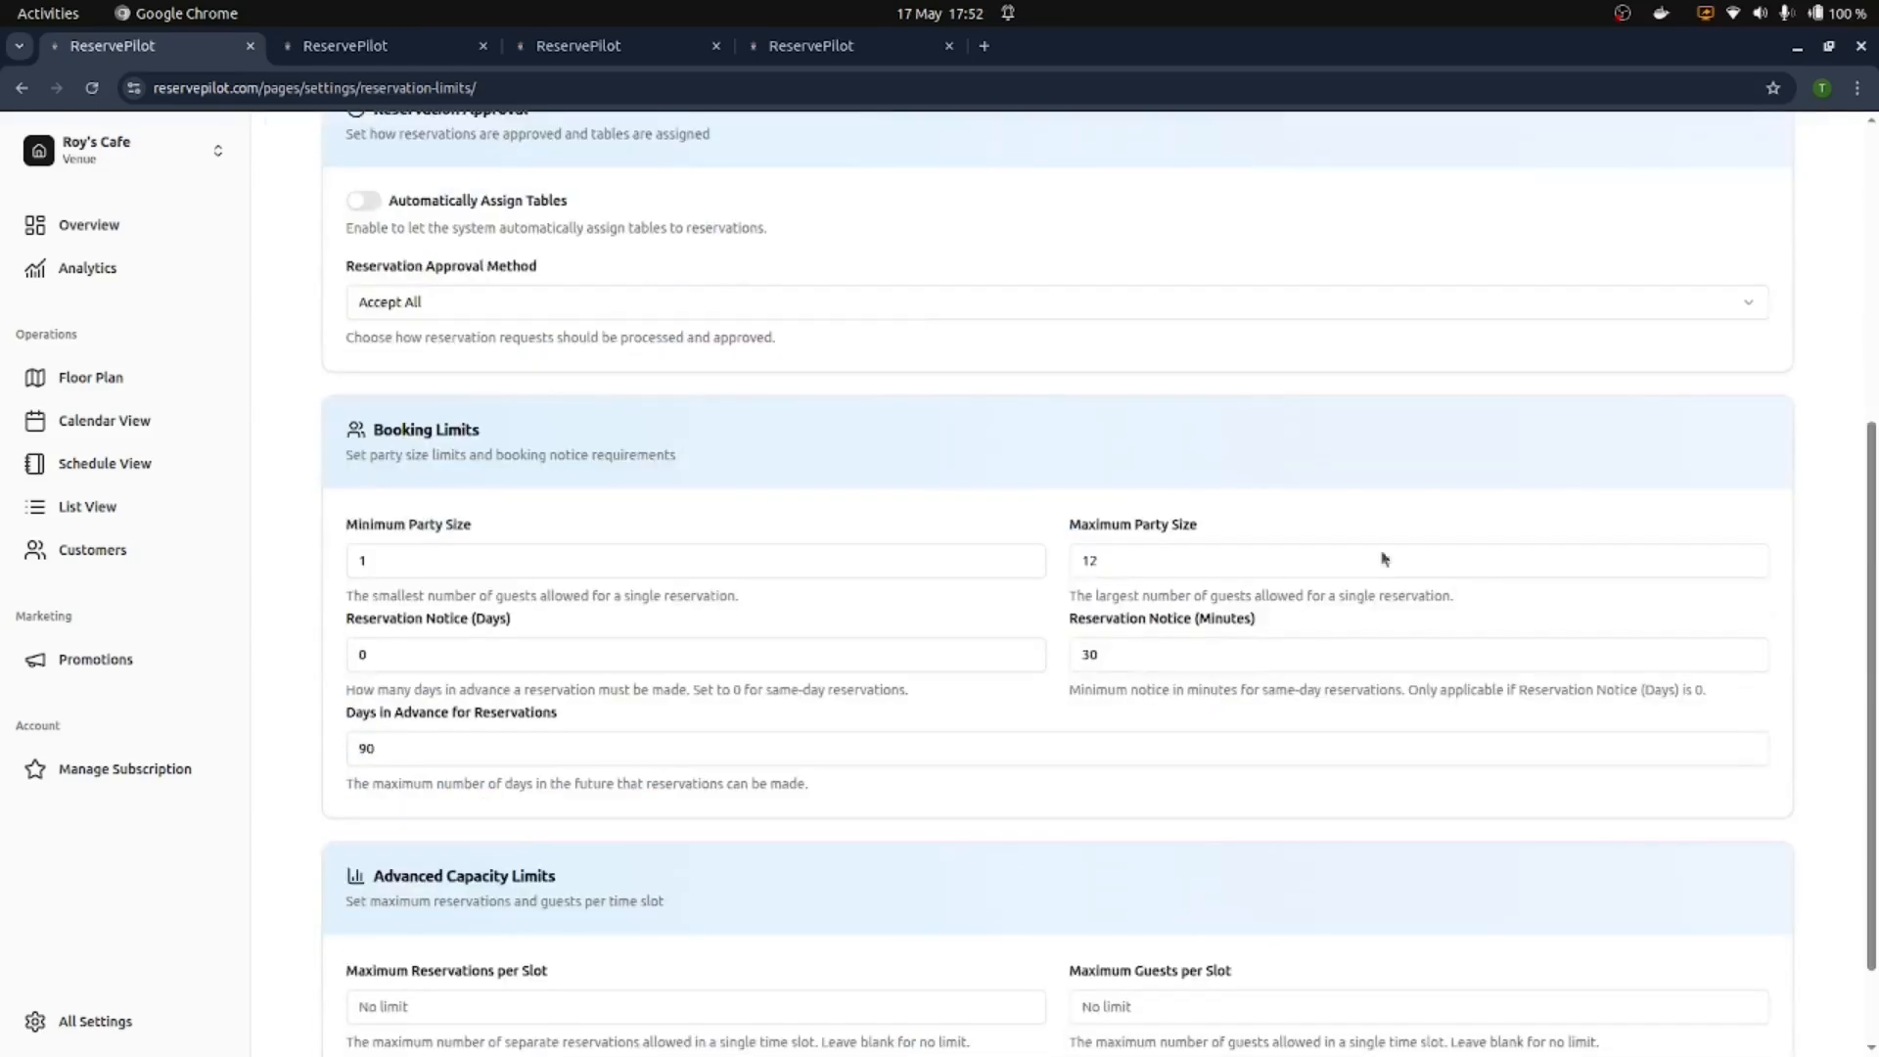
Step: Re-enable auto table assignment, restore Accept If Table Available, and go to Manage Subscription
click(367, 202)
click(516, 303)
click(738, 378)
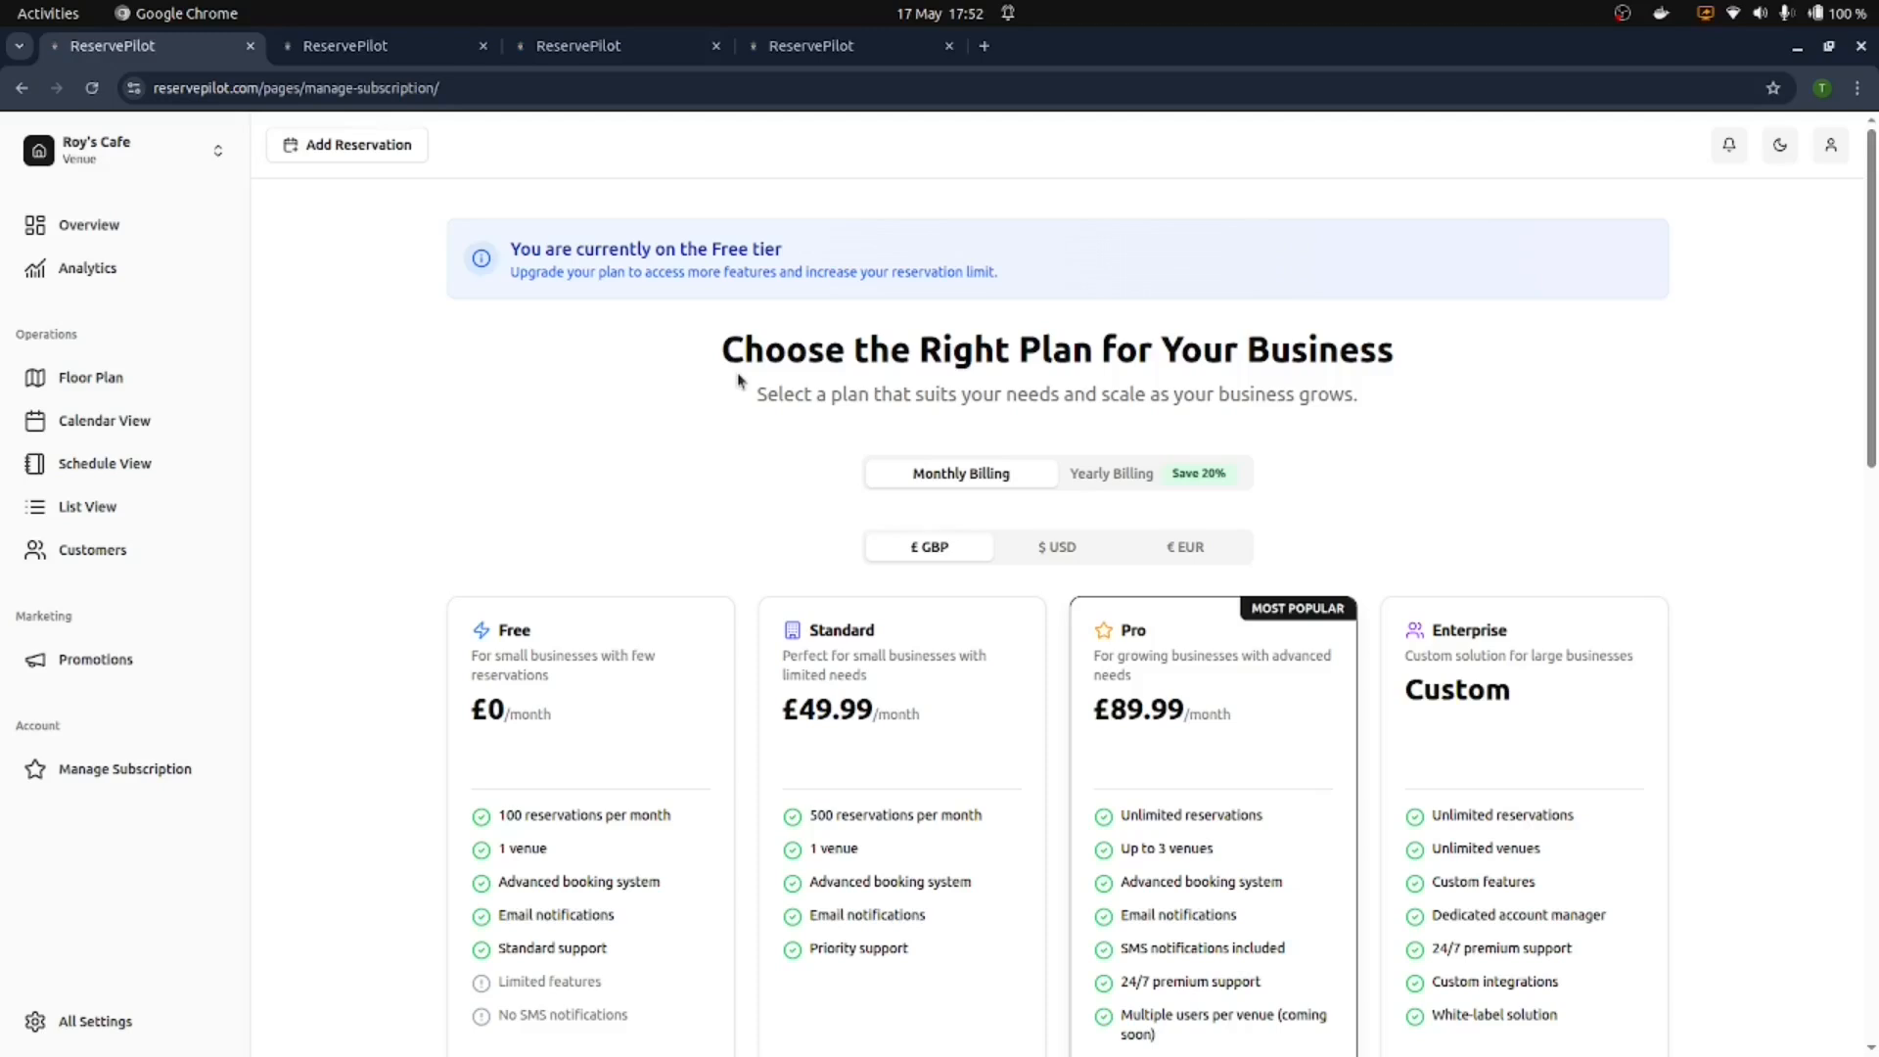
Step: Browse the subscription plans and FAQ, then return to the Overview dashboard
scroll(796, 520, down, 3)
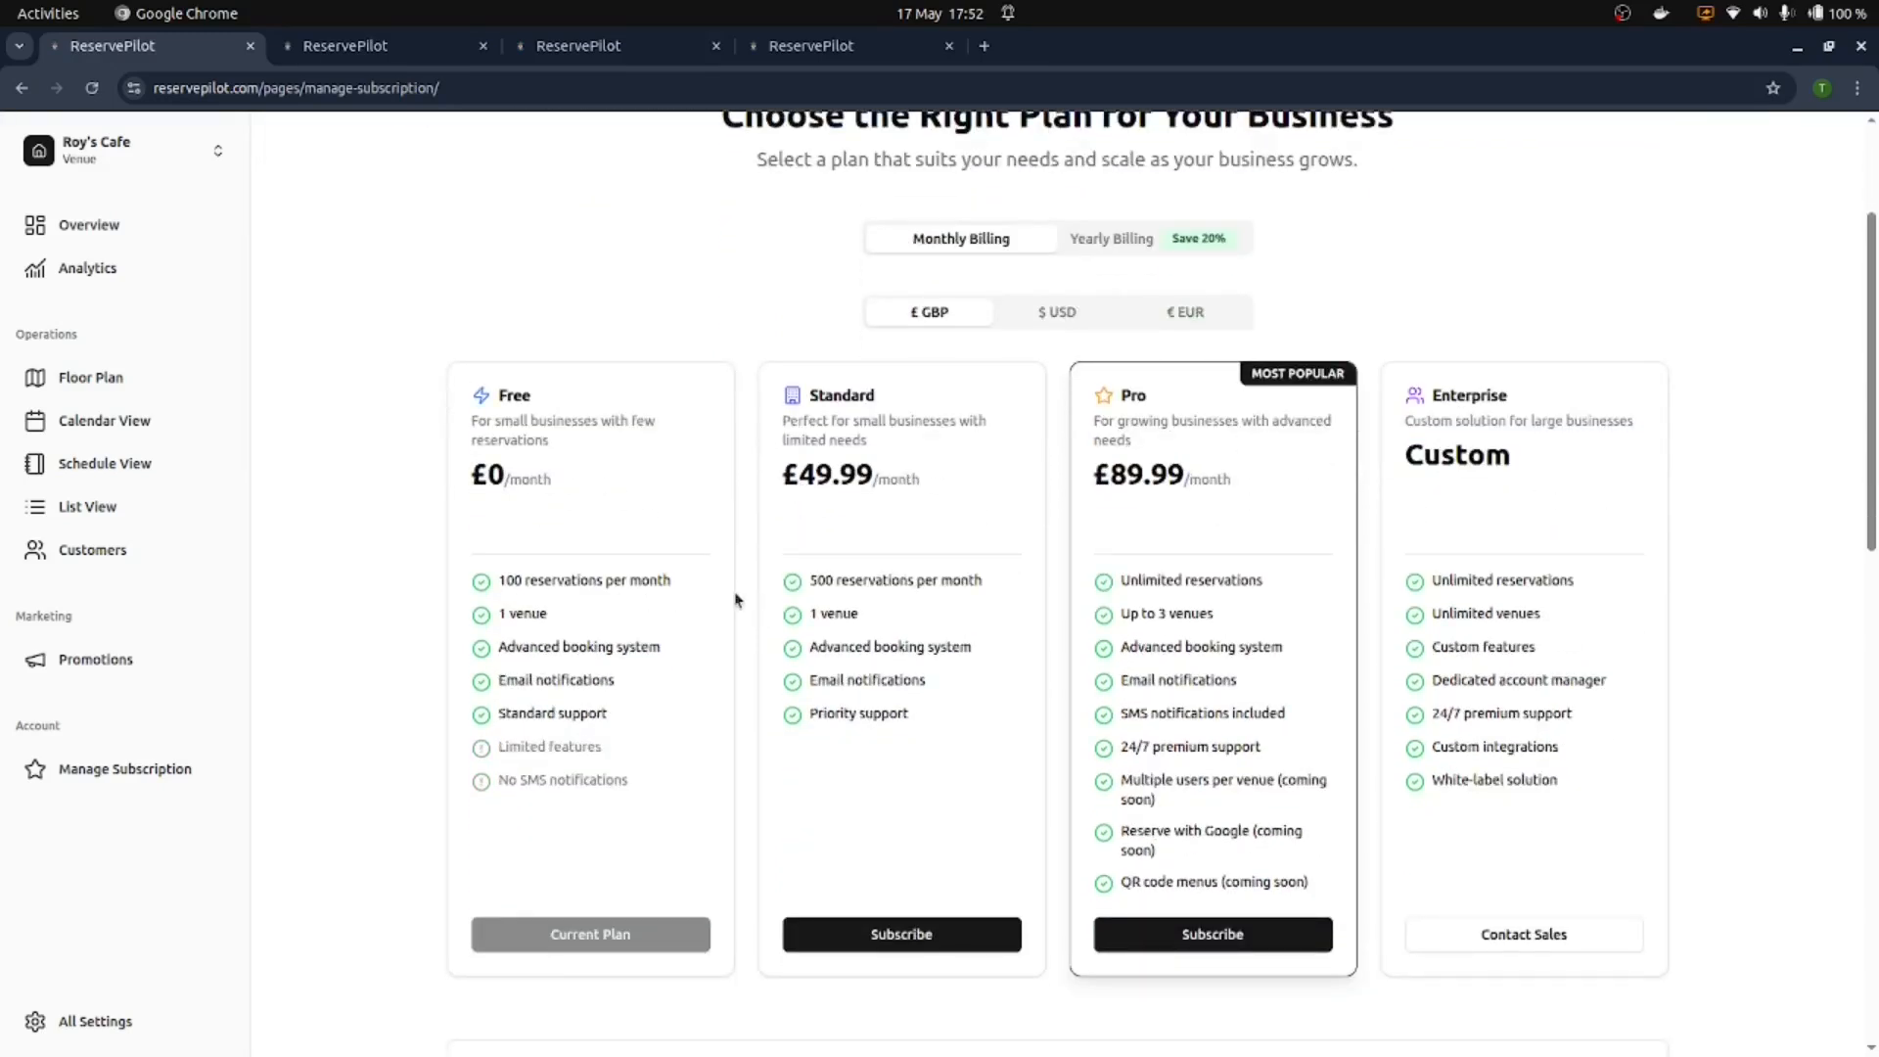
scroll(592, 599, down, 10)
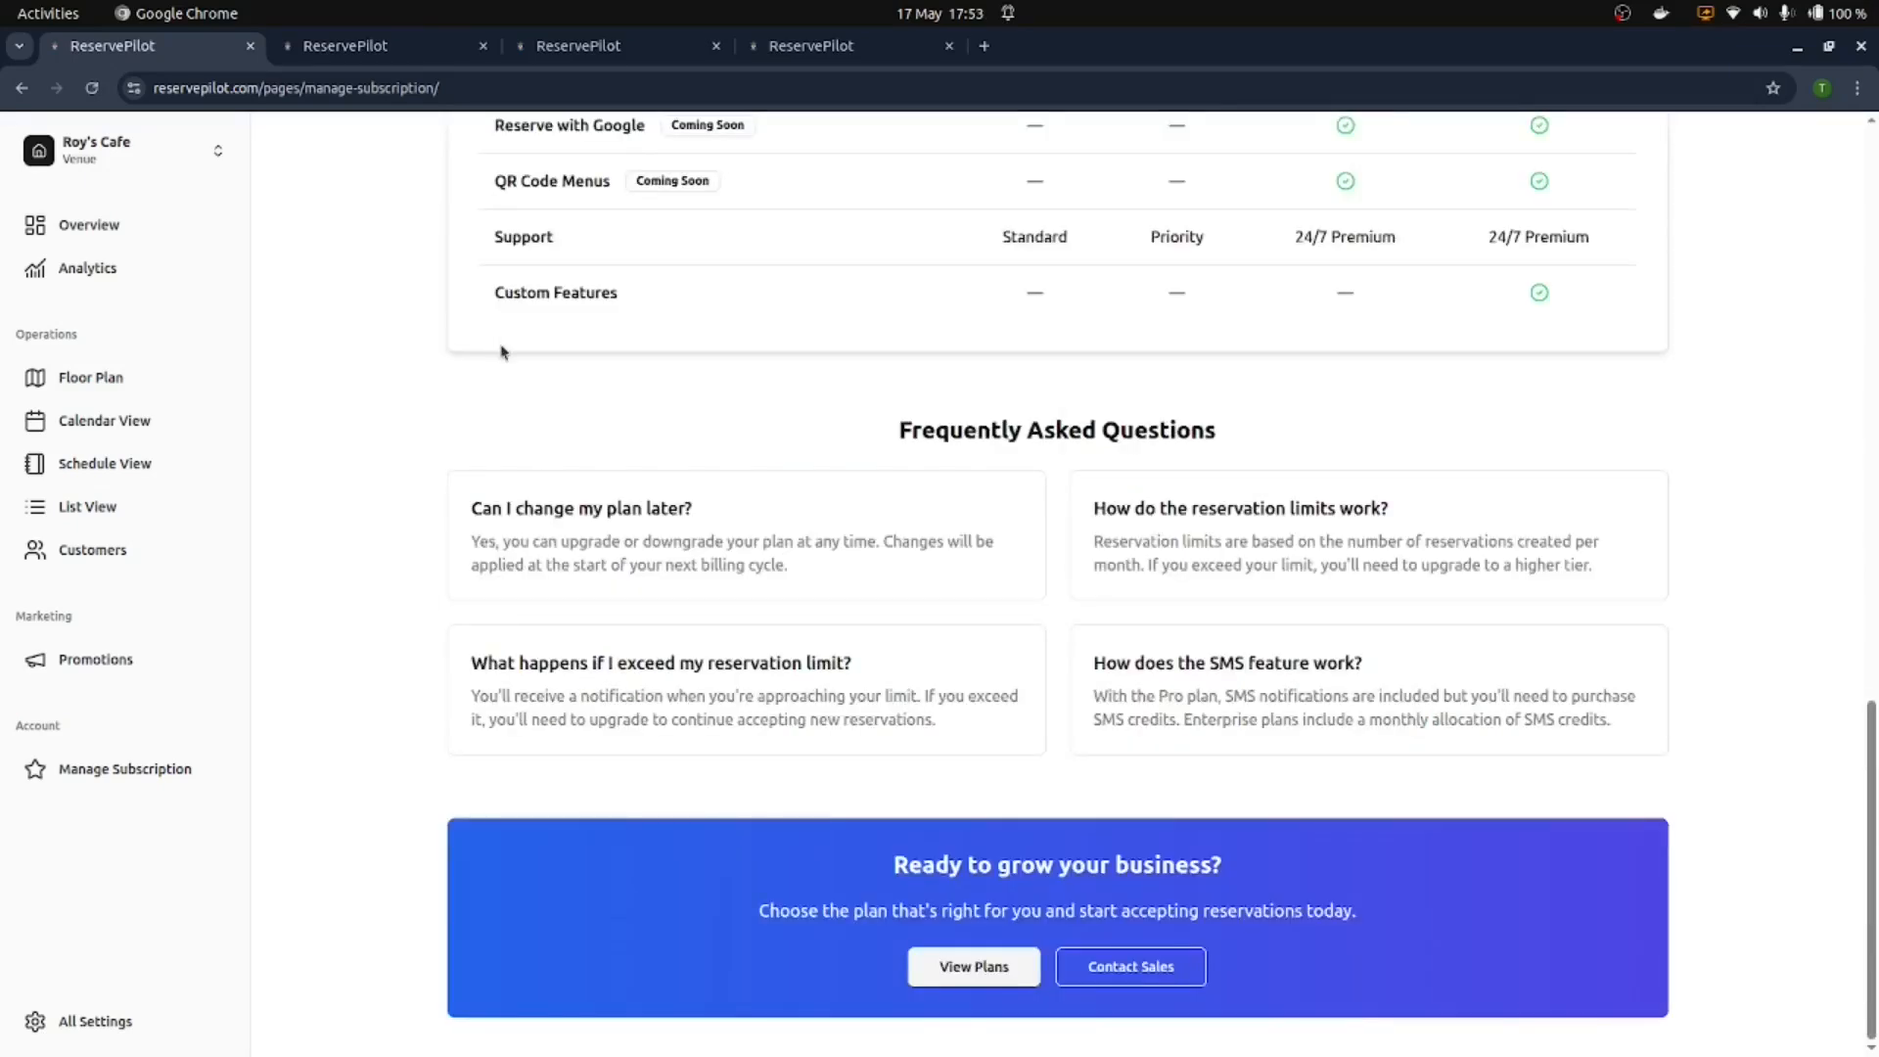
scroll(502, 351, up, 8)
click(78, 240)
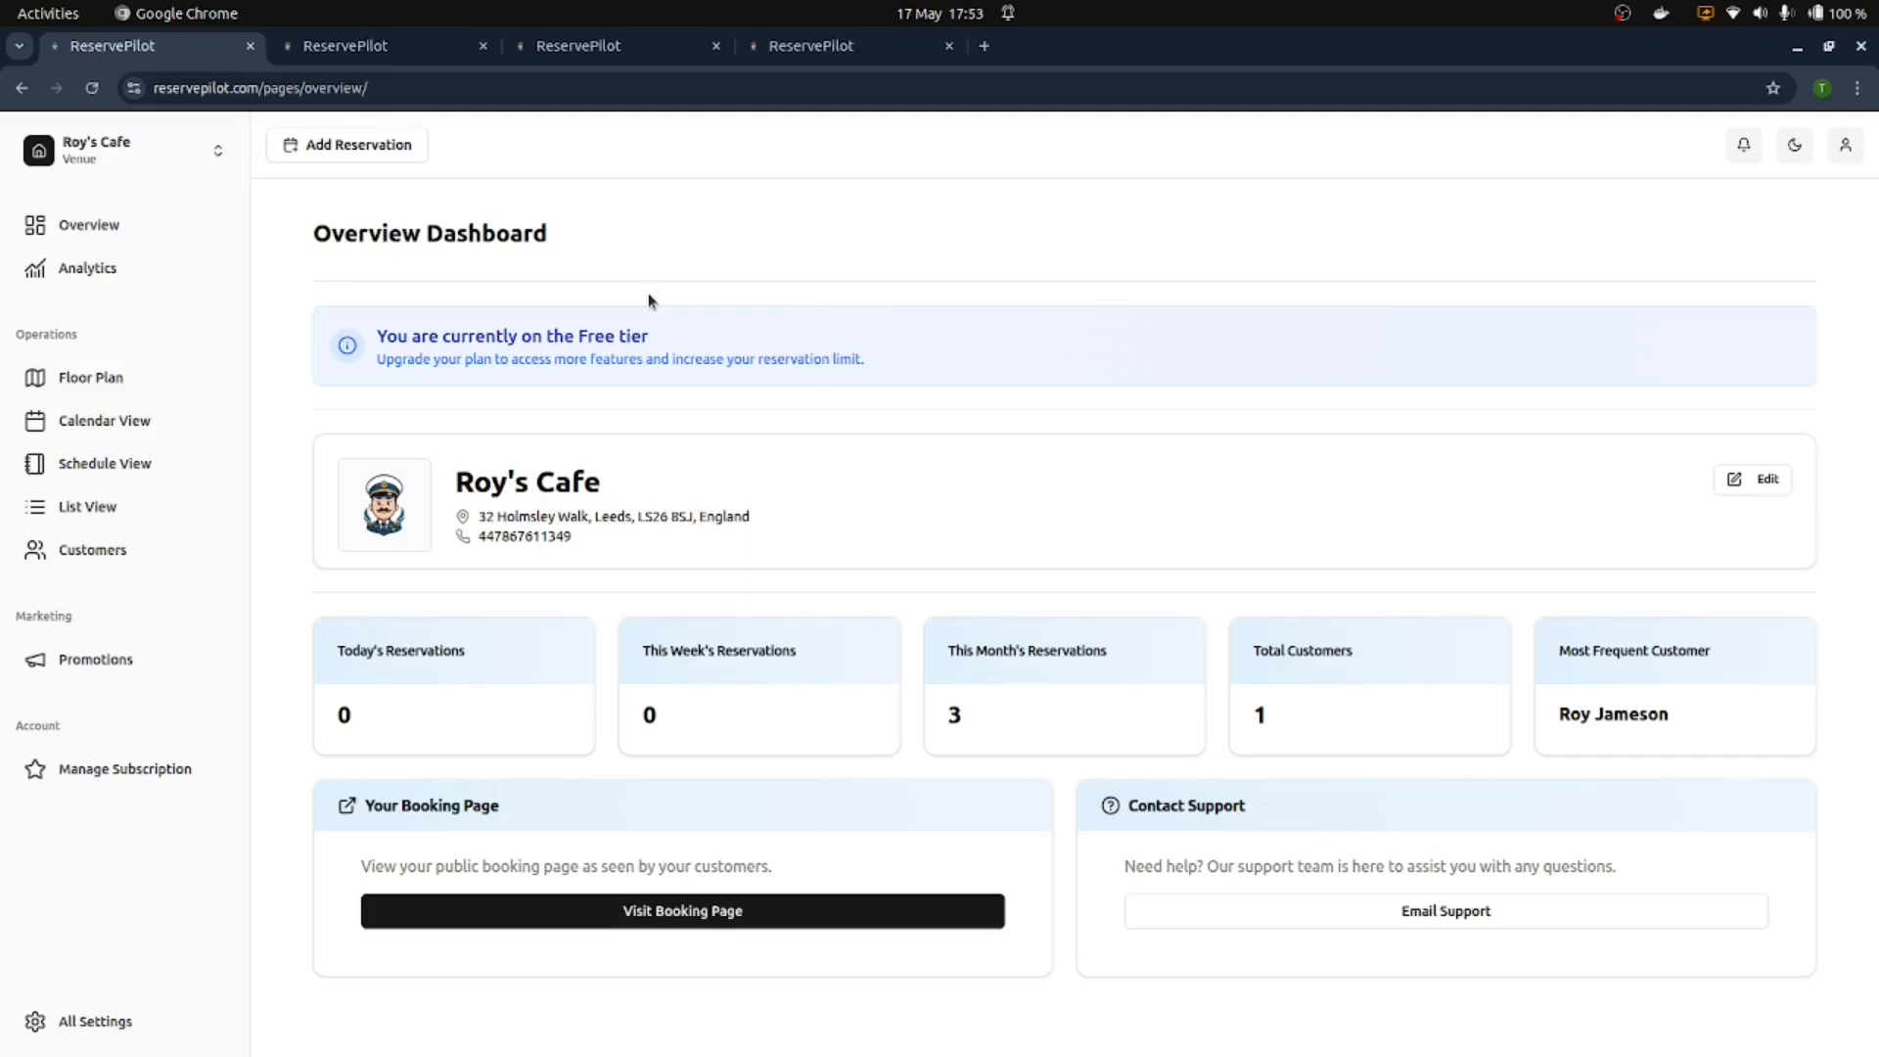
click(104, 463)
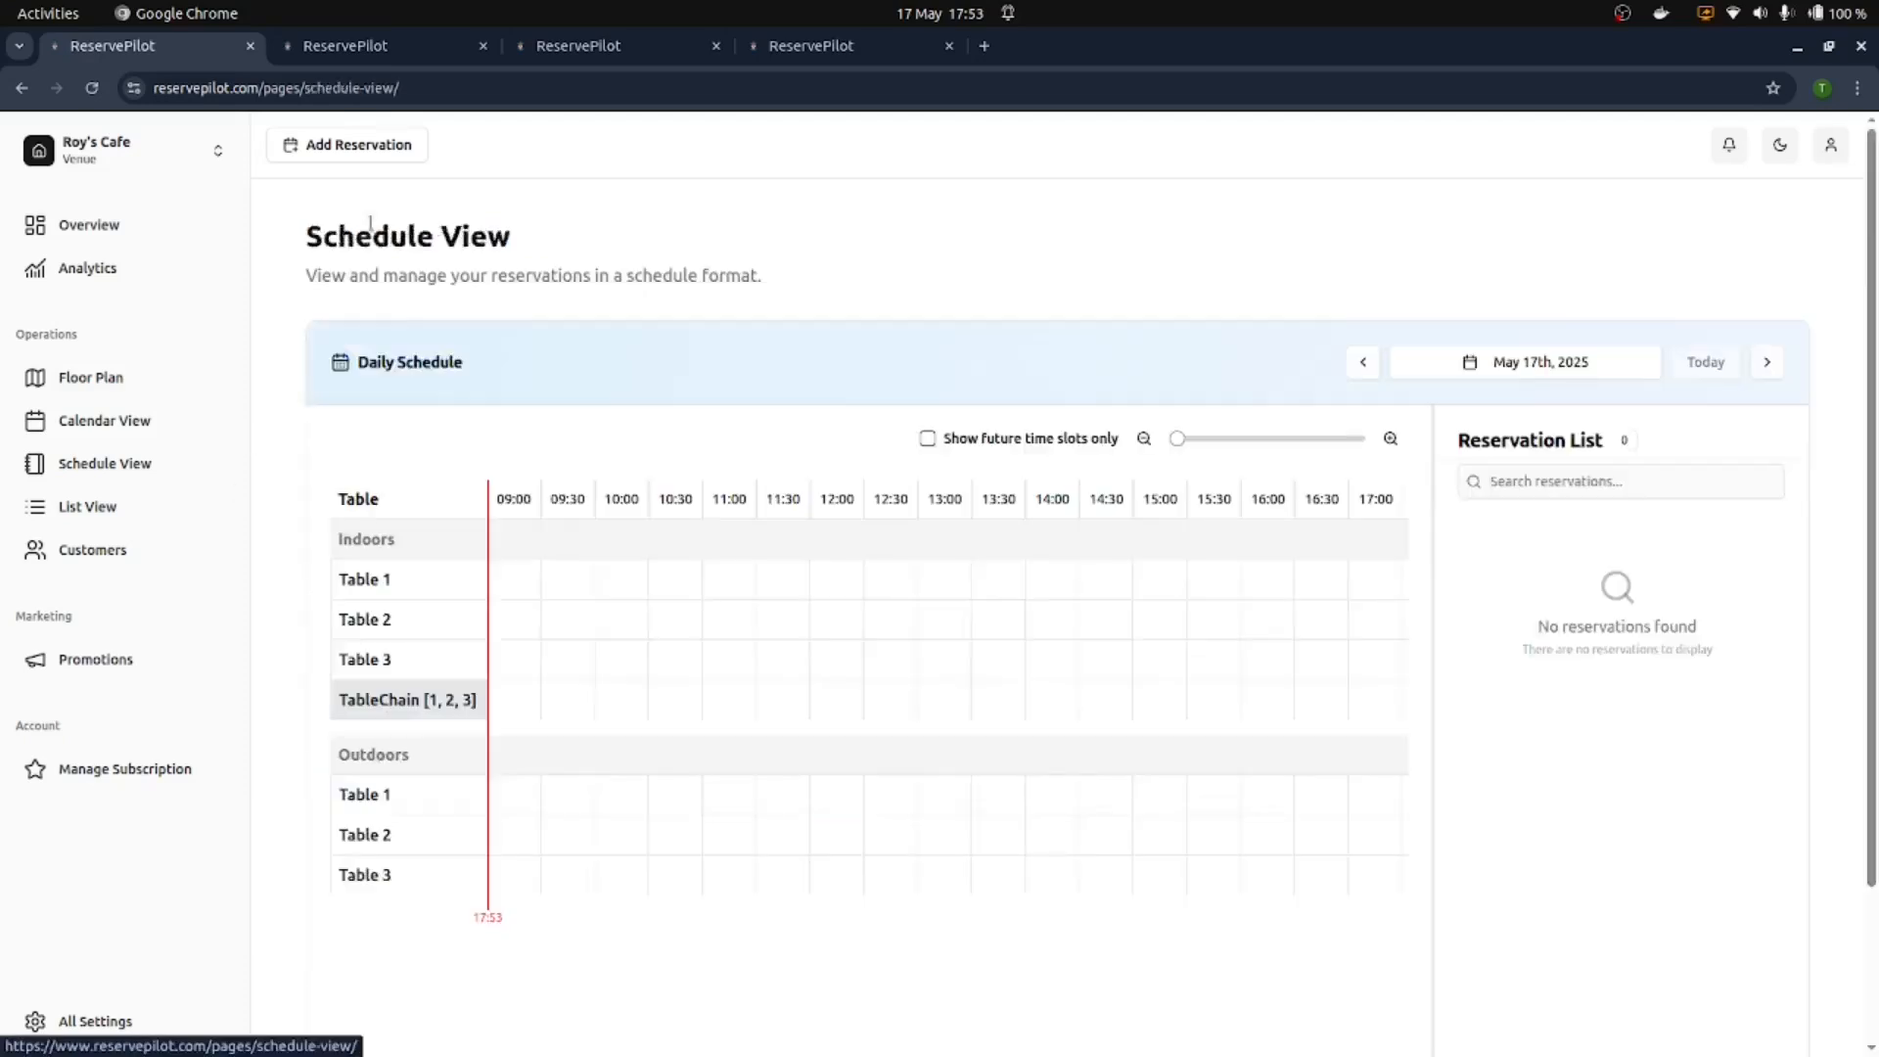
click(358, 144)
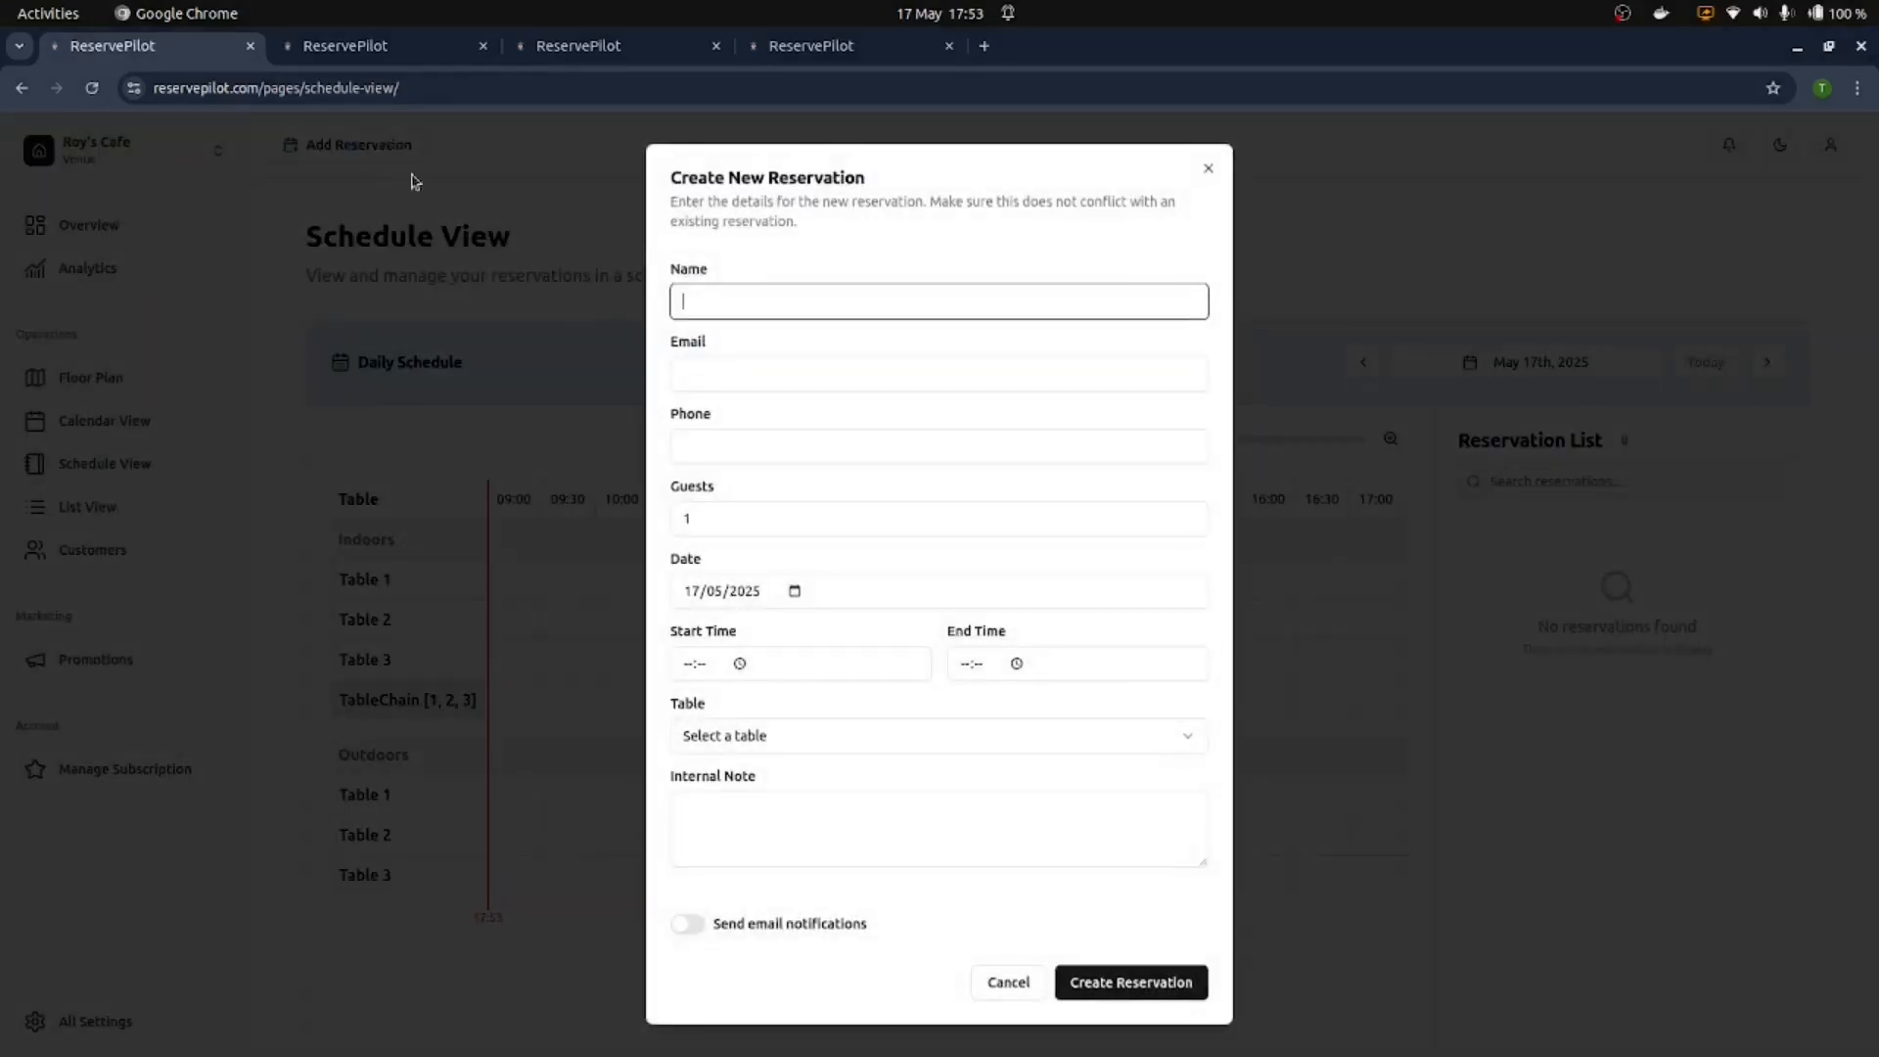
click(463, 225)
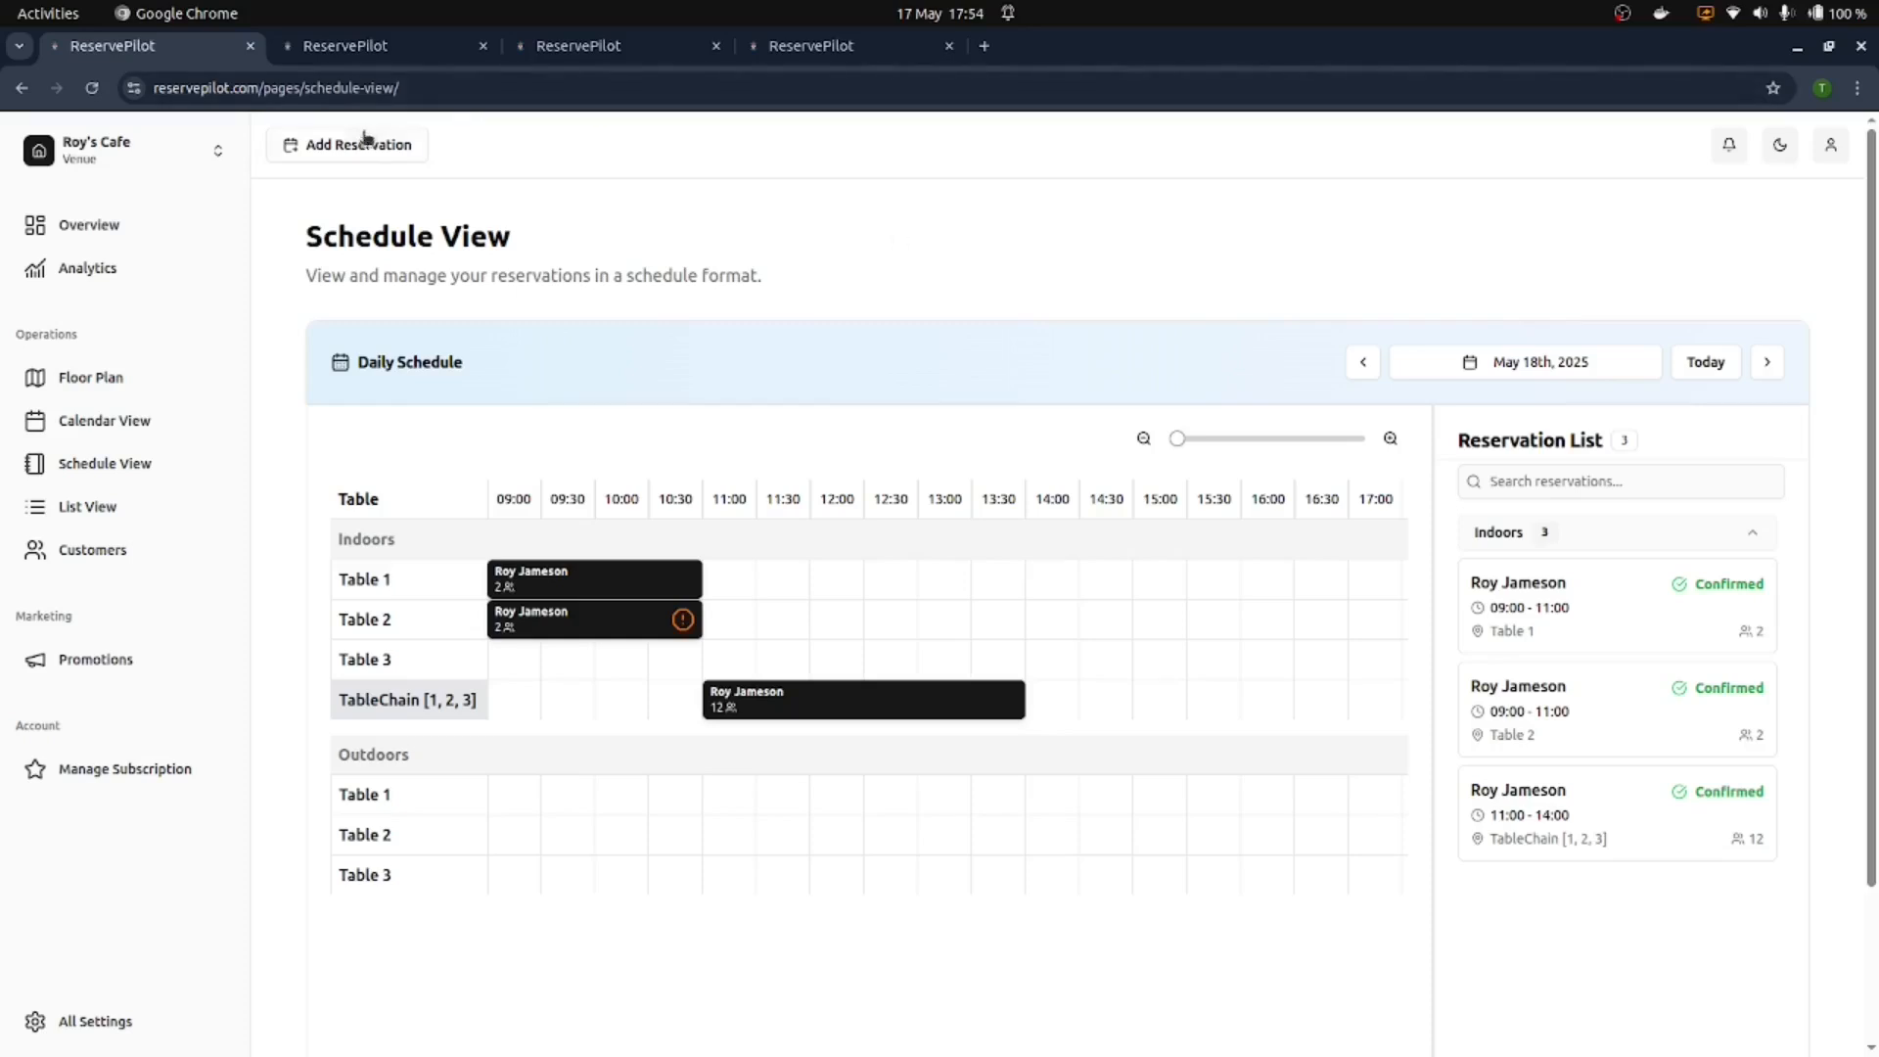
click(364, 144)
click(479, 147)
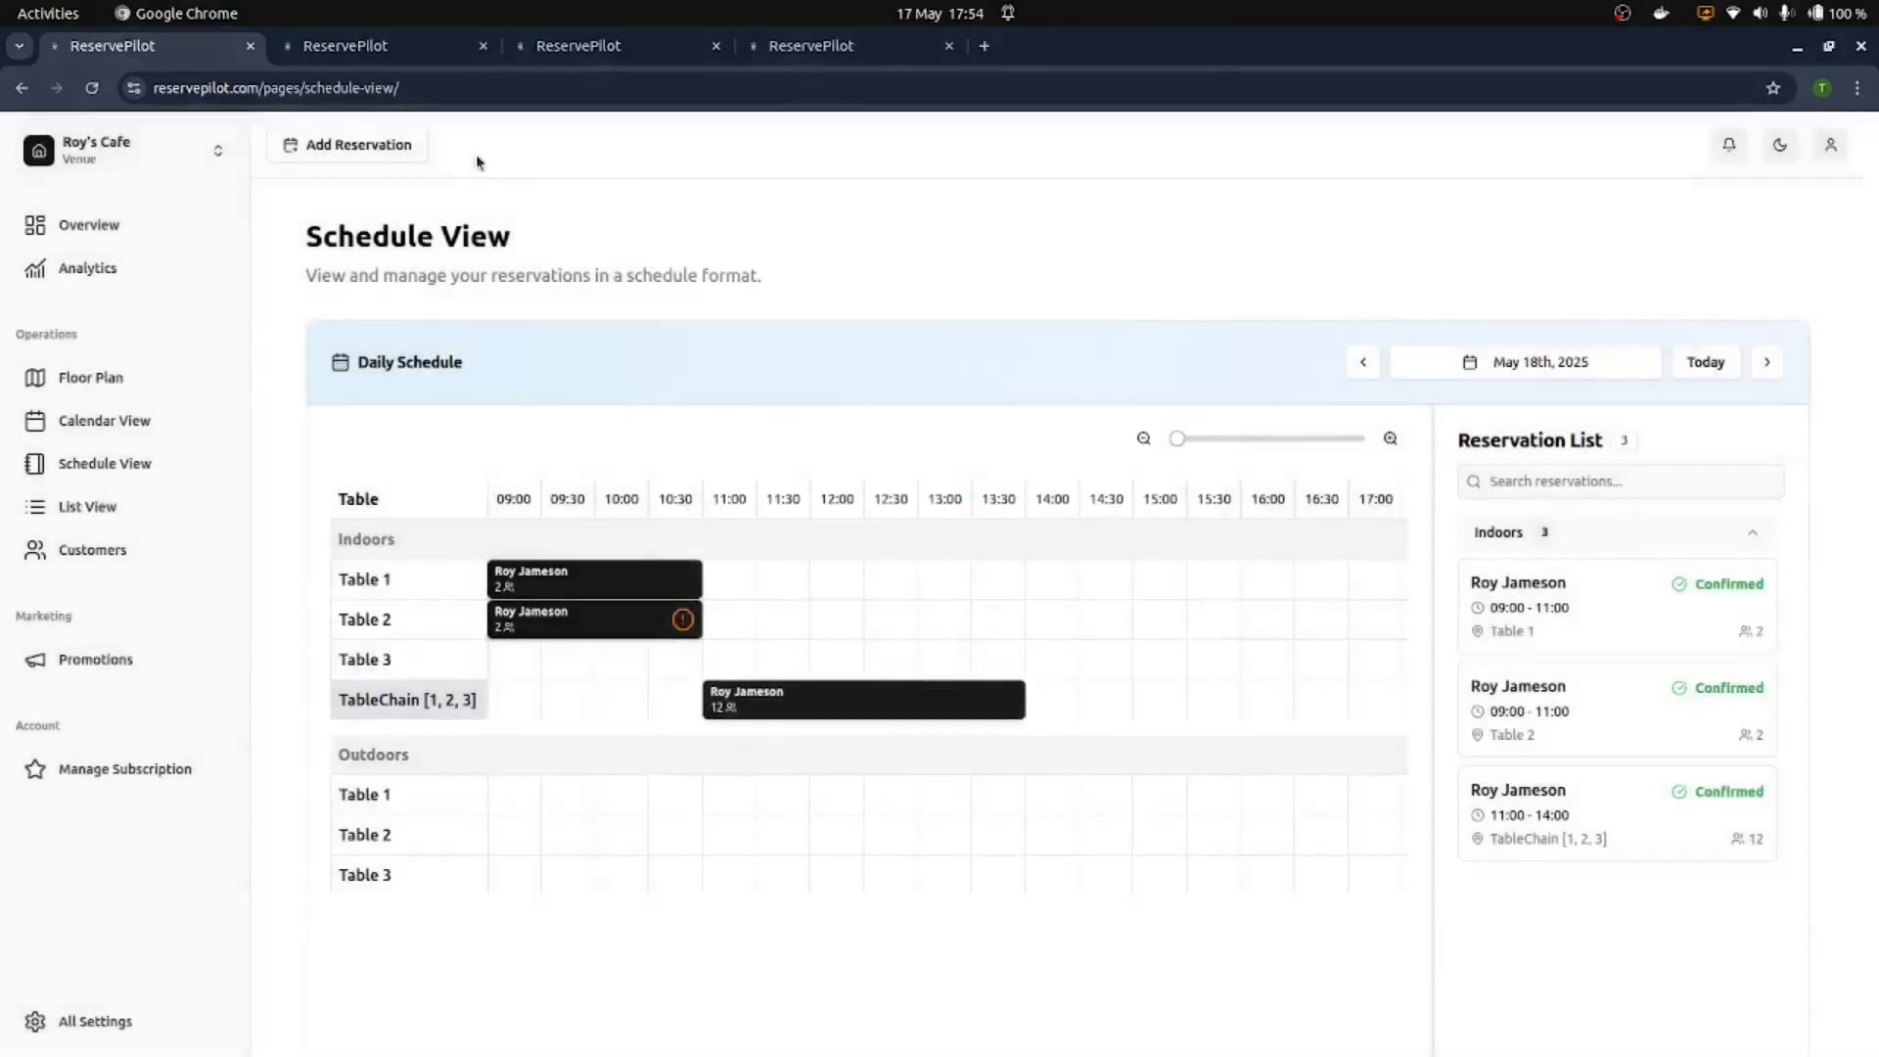
click(364, 143)
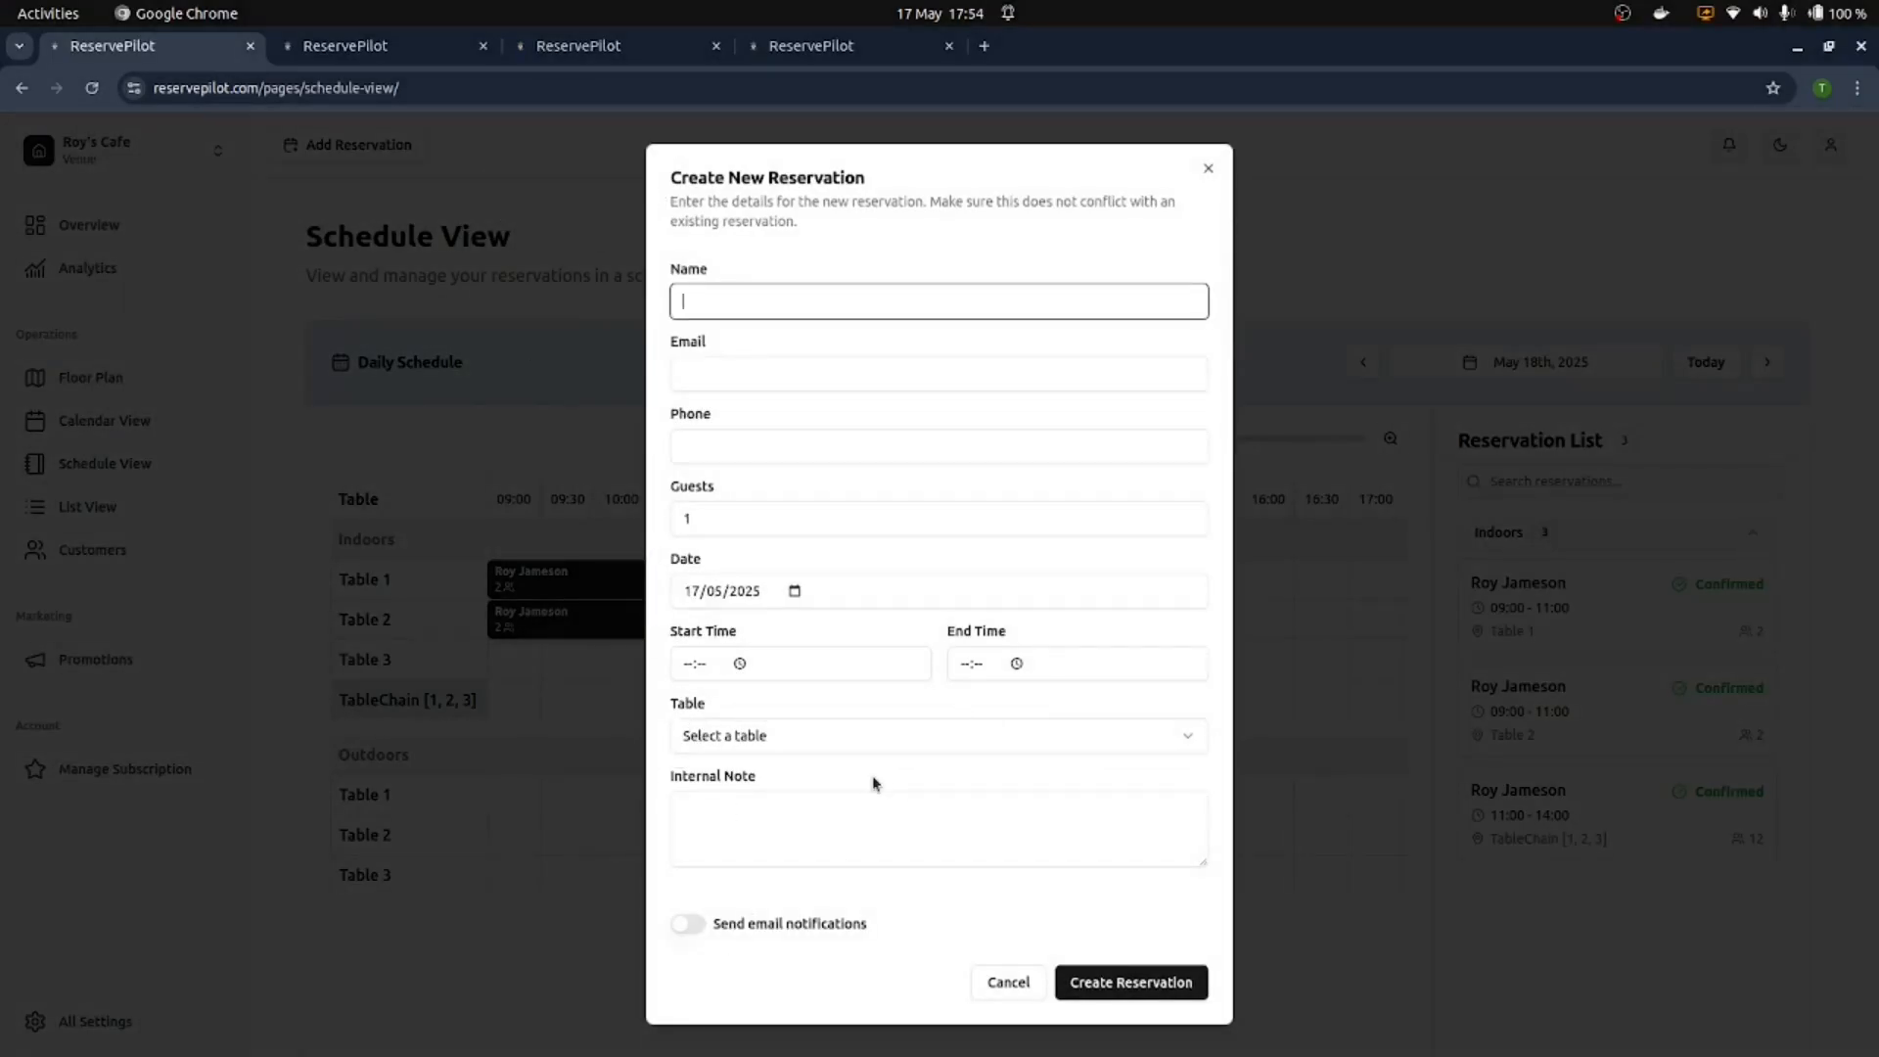
click(680, 932)
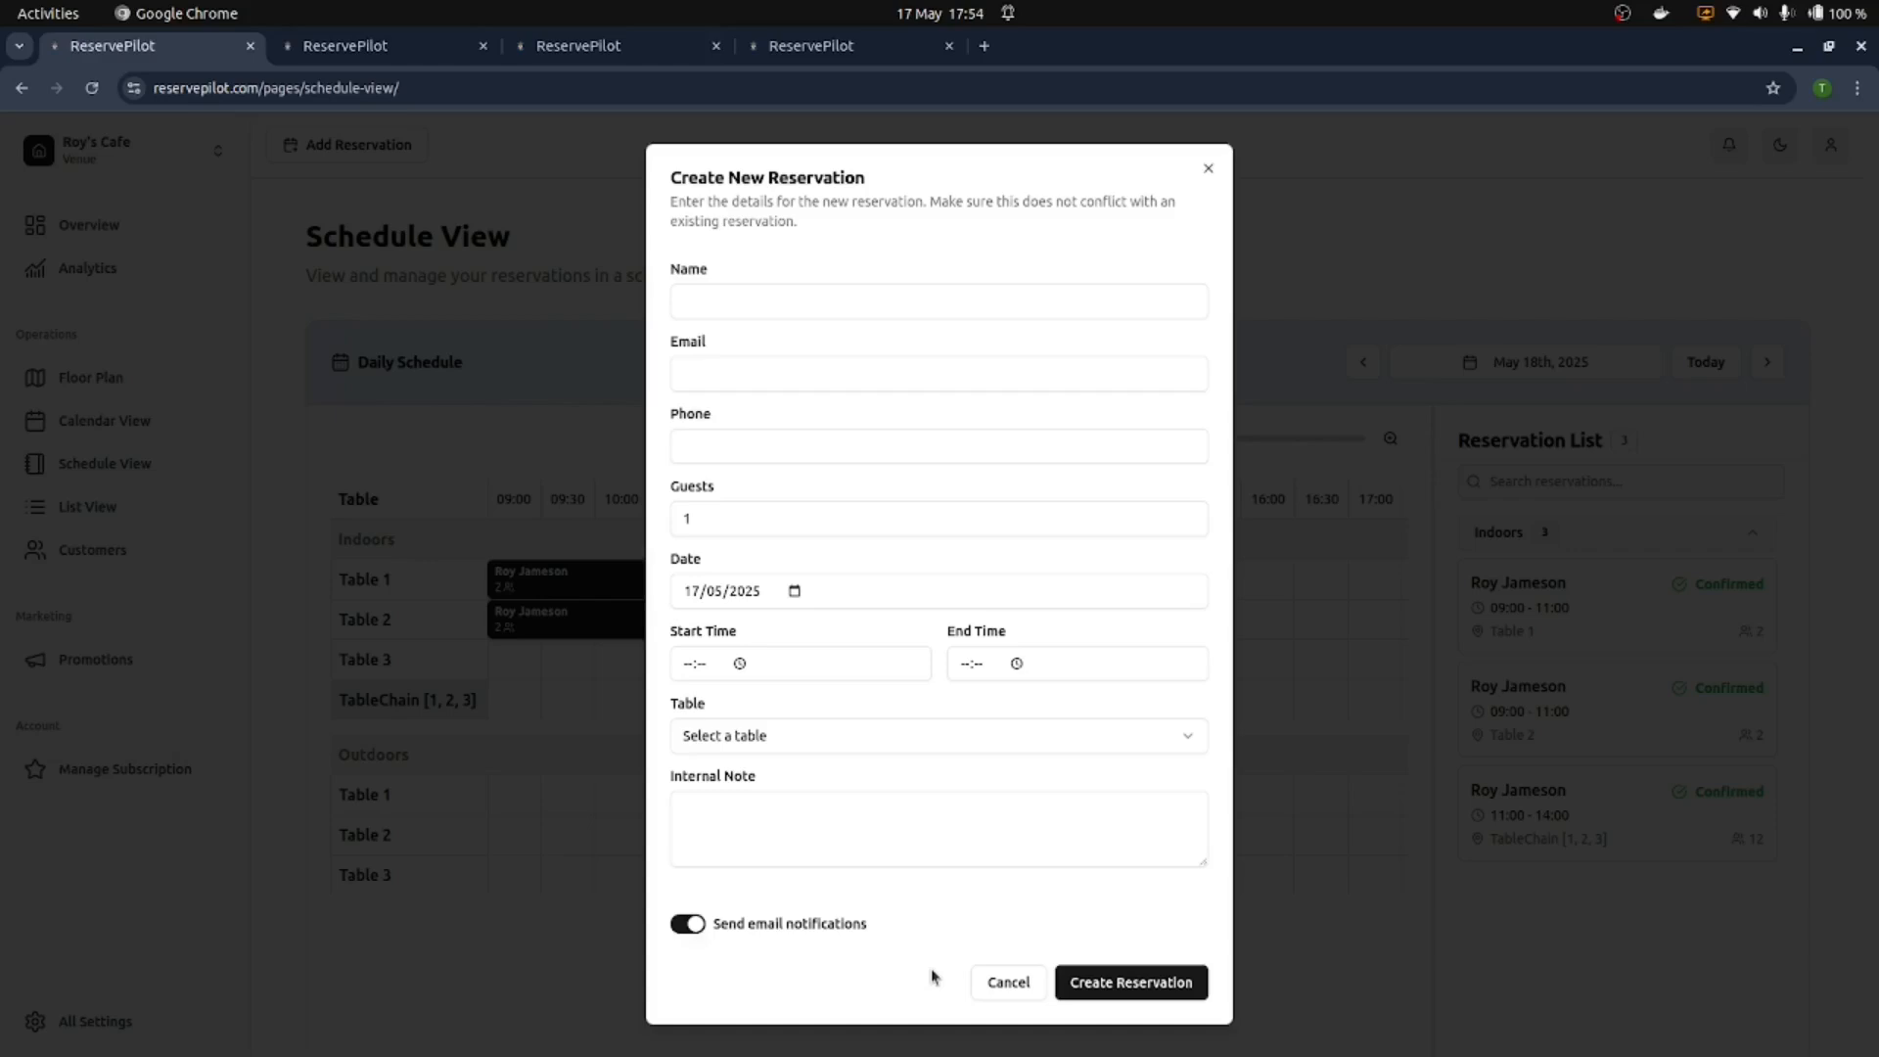
click(1016, 983)
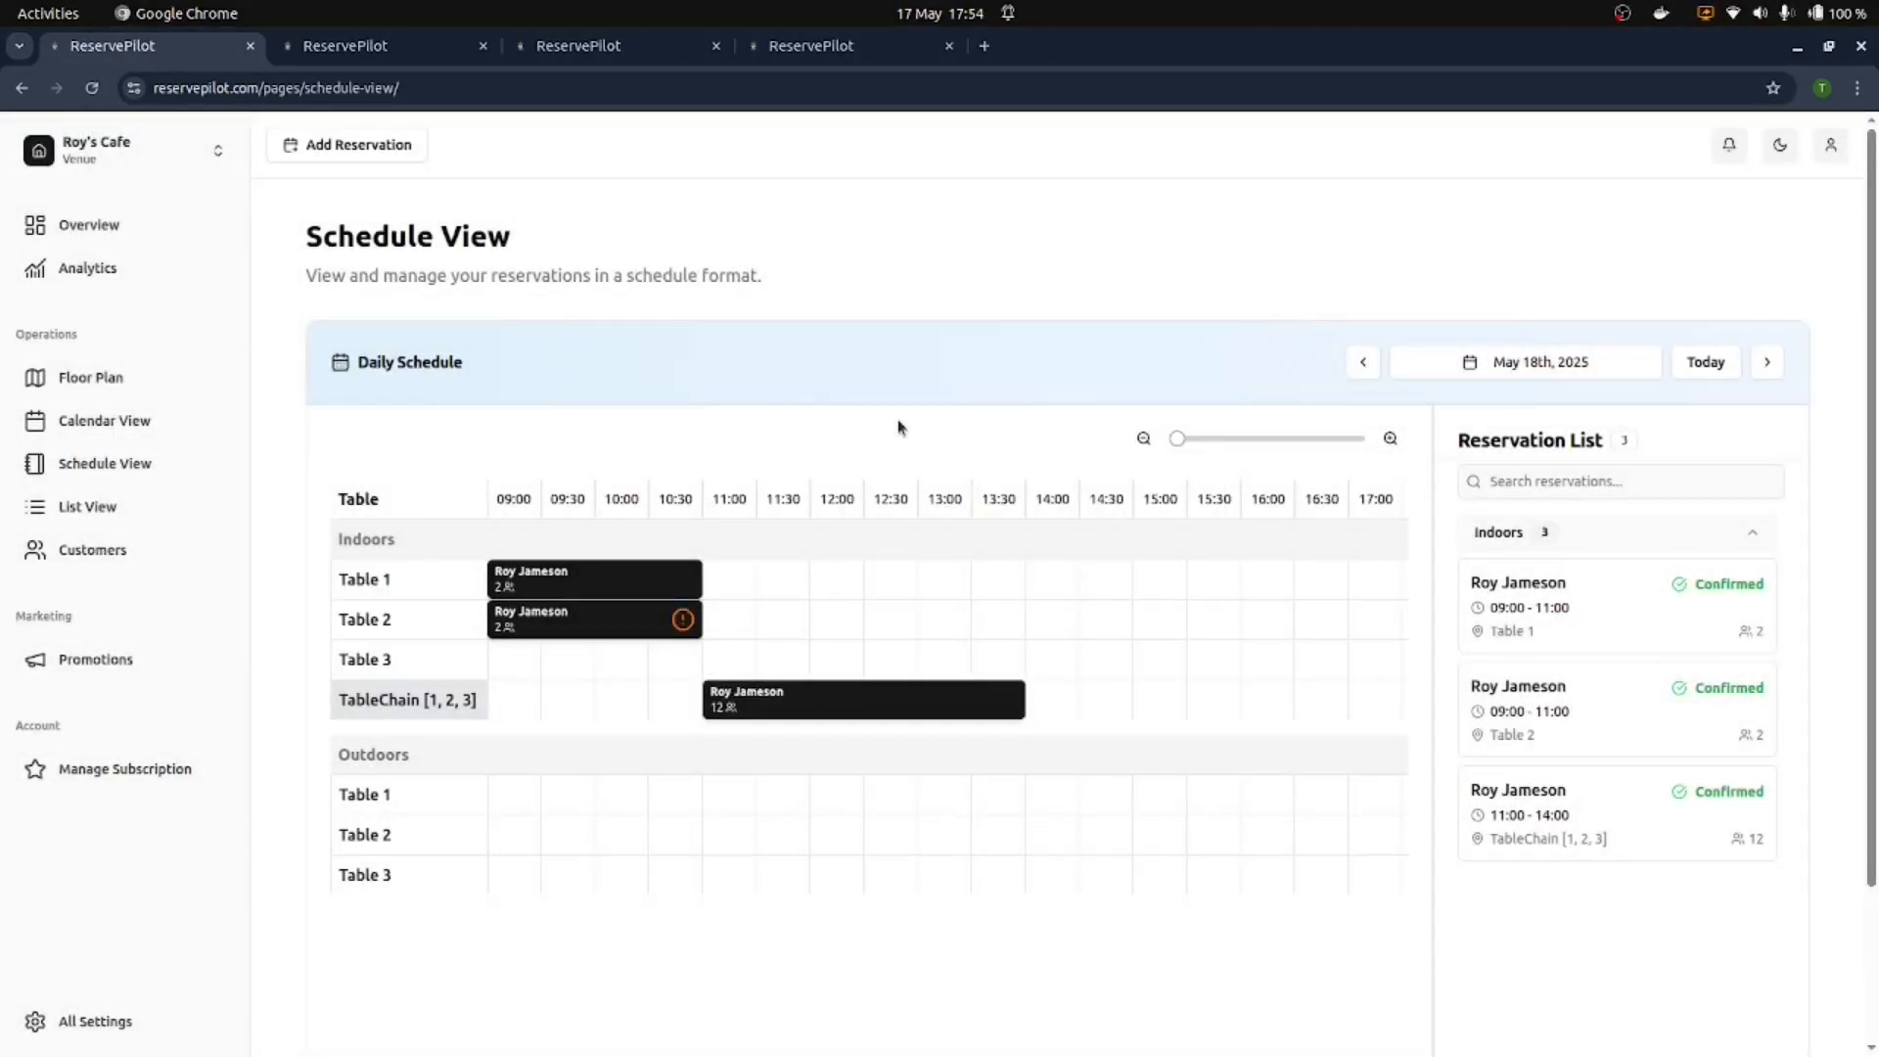
click(70, 224)
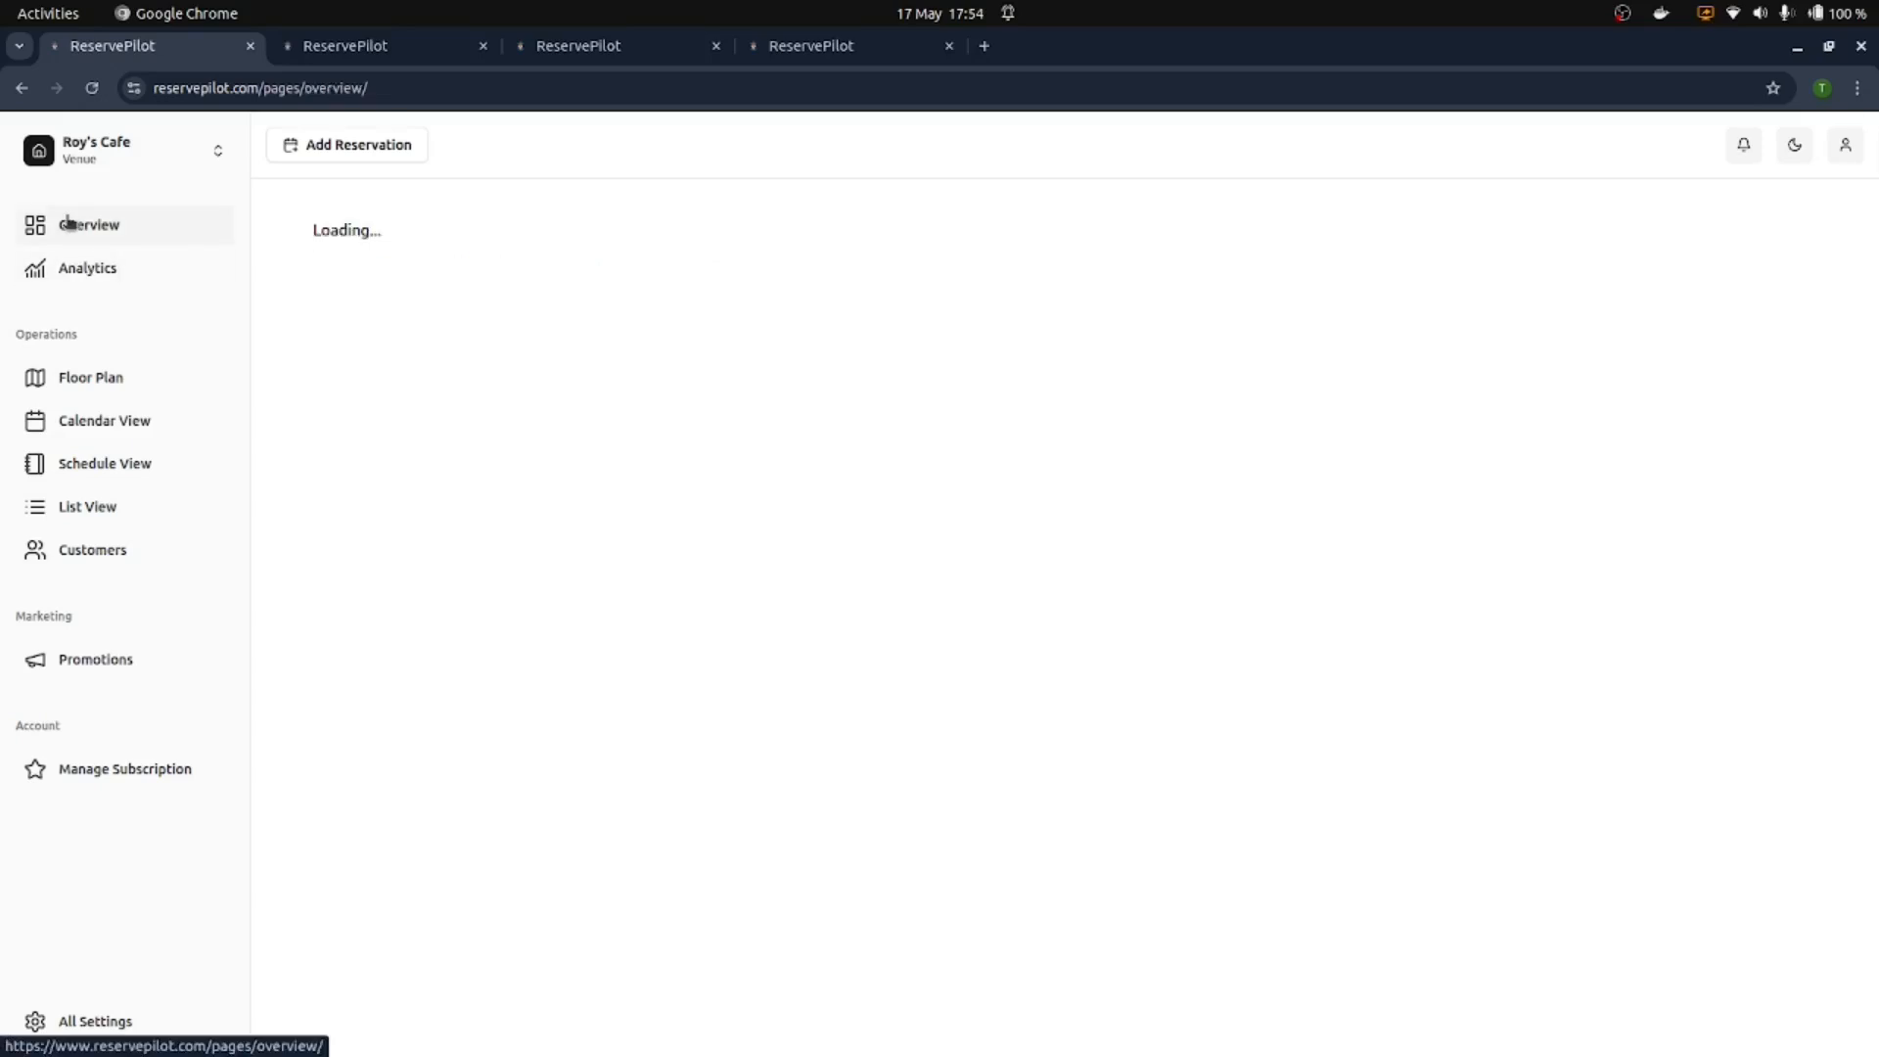